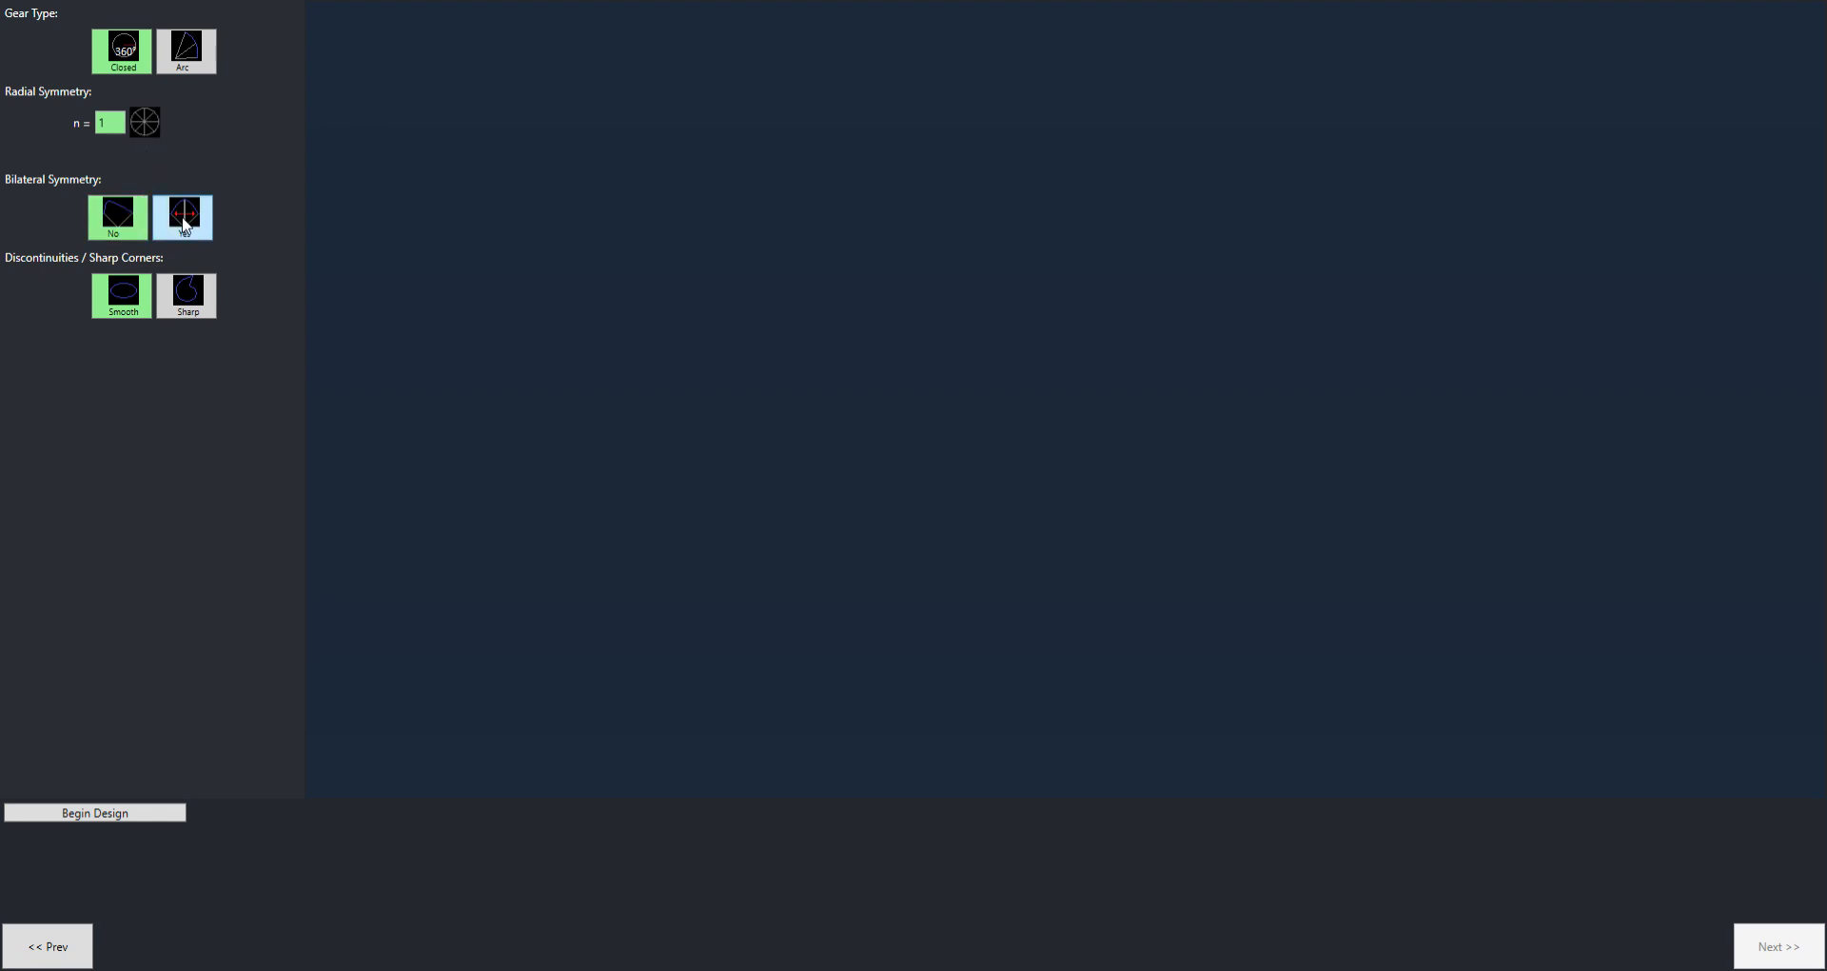
Start a smooth closed gear design with n = 1 and no bilateral symmetry, and add seven spokes around its outline
left_click(113, 296)
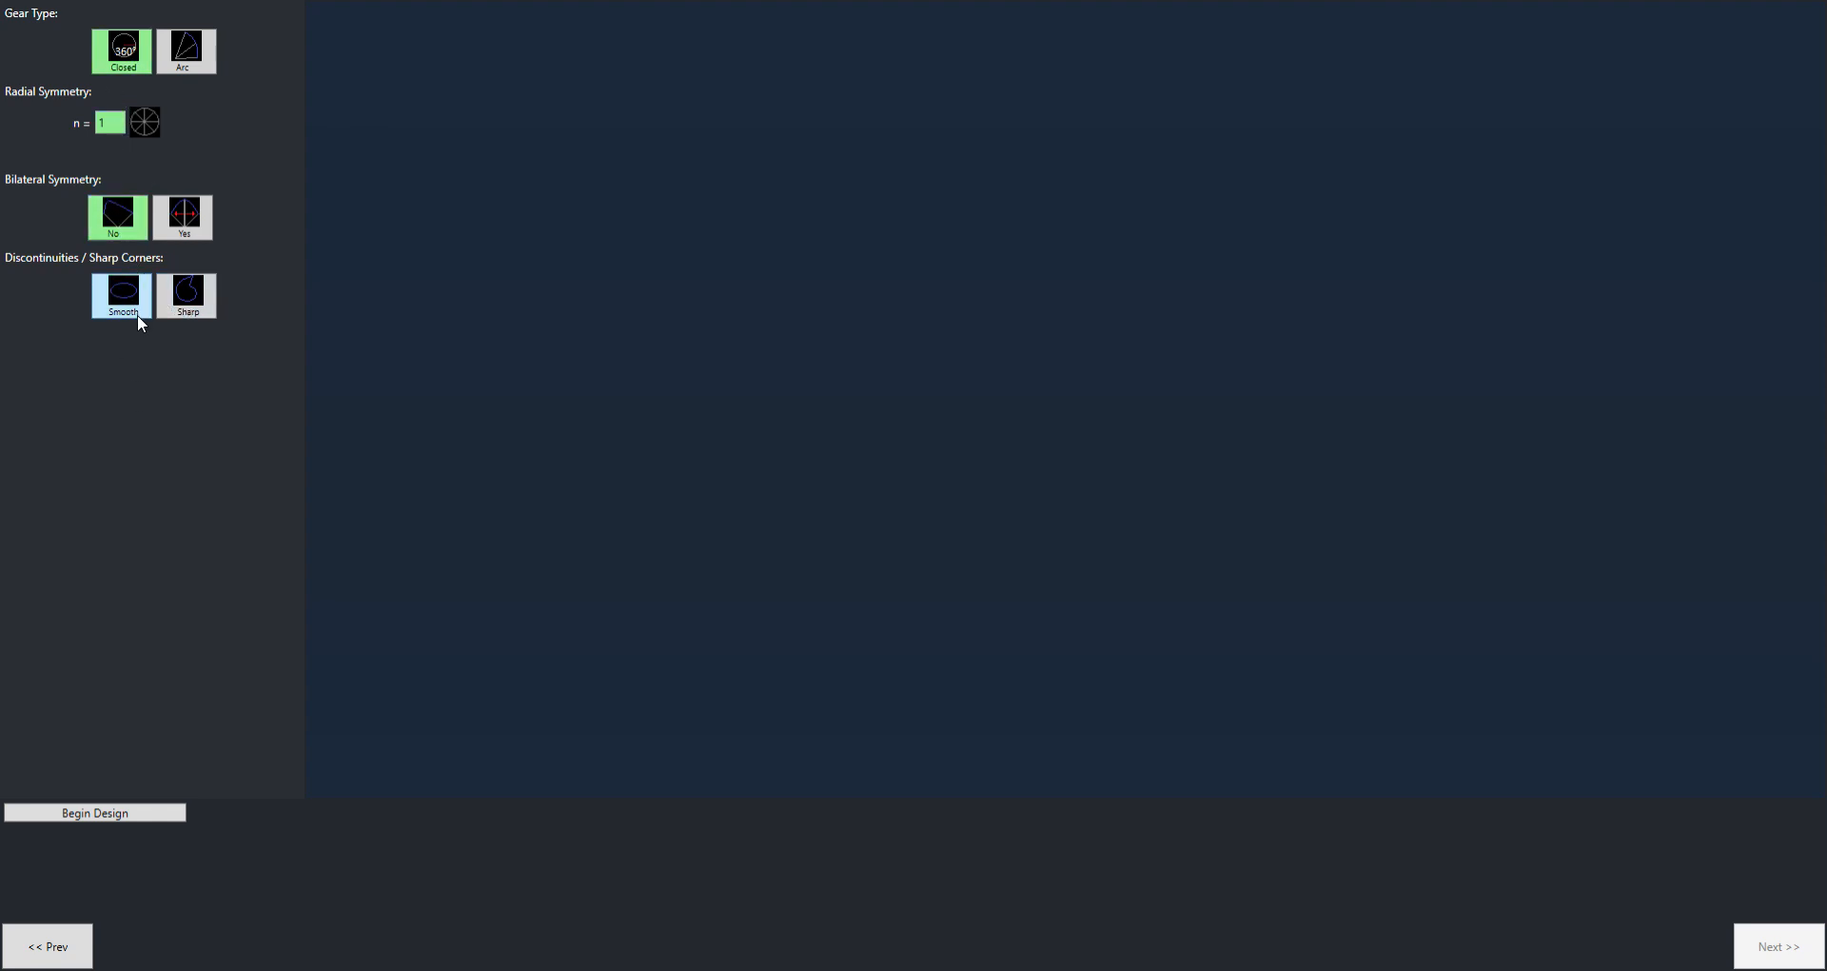
left_click(105, 811)
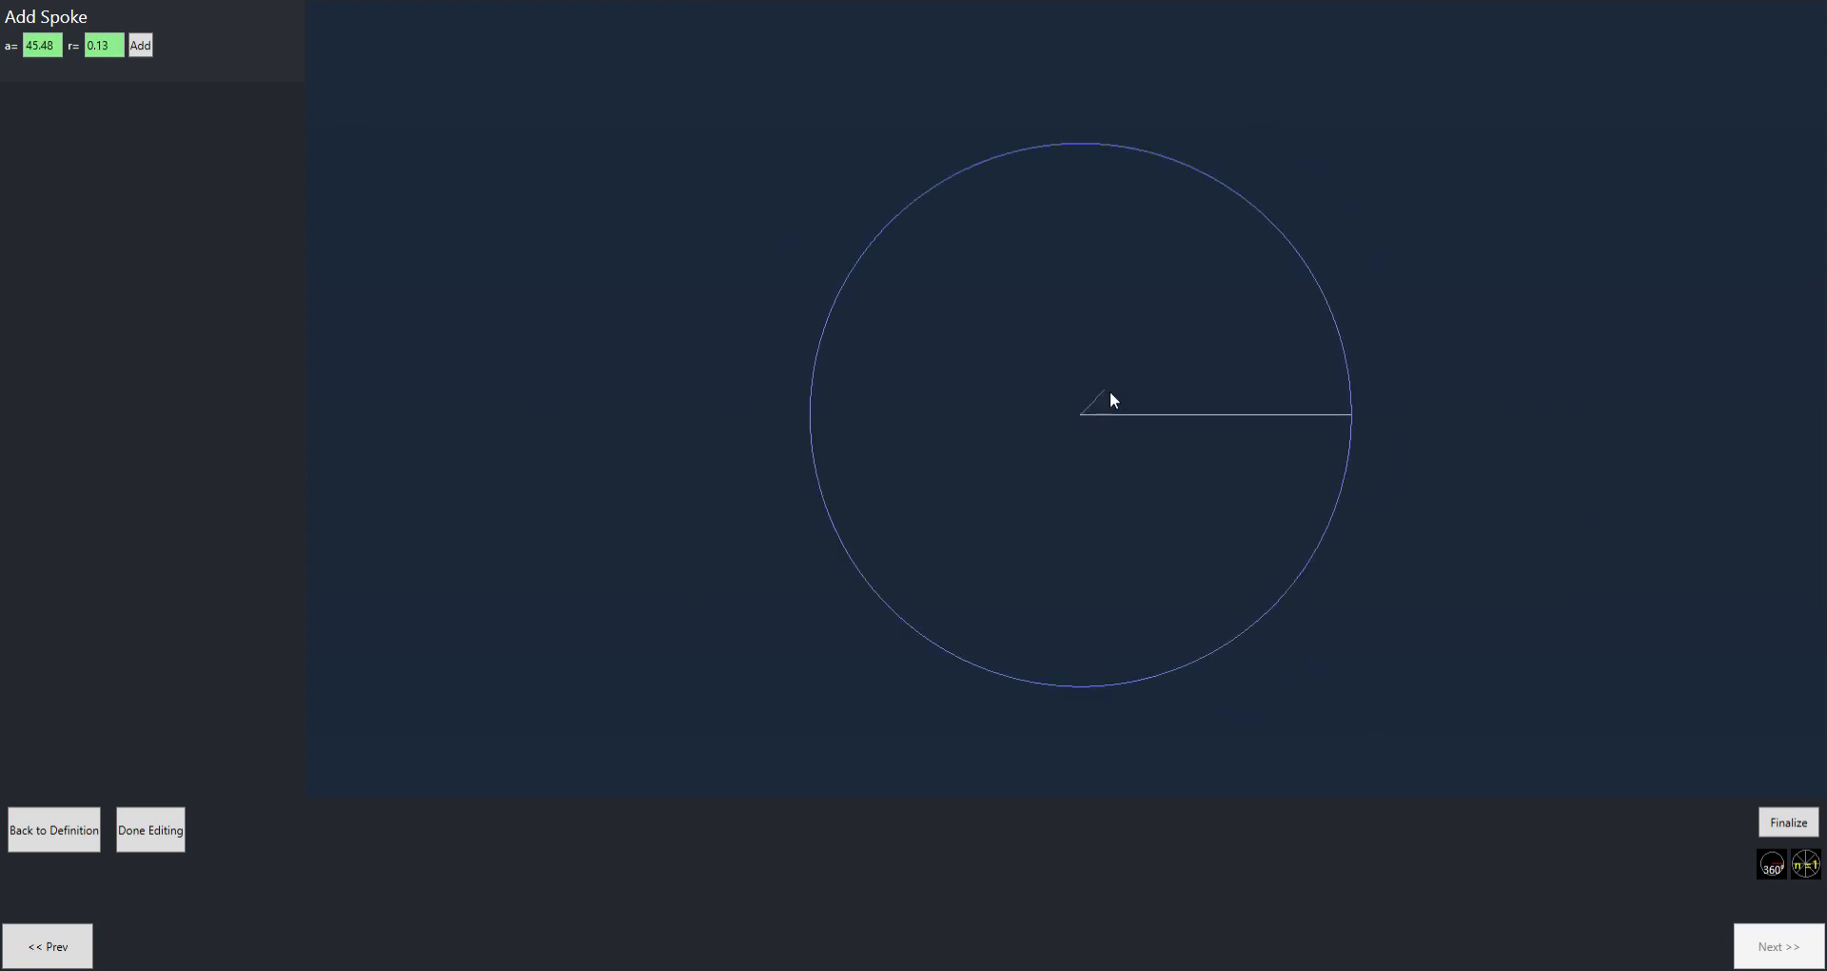
left_click(1209, 255)
left_click(992, 158)
left_click(844, 344)
left_click(792, 520)
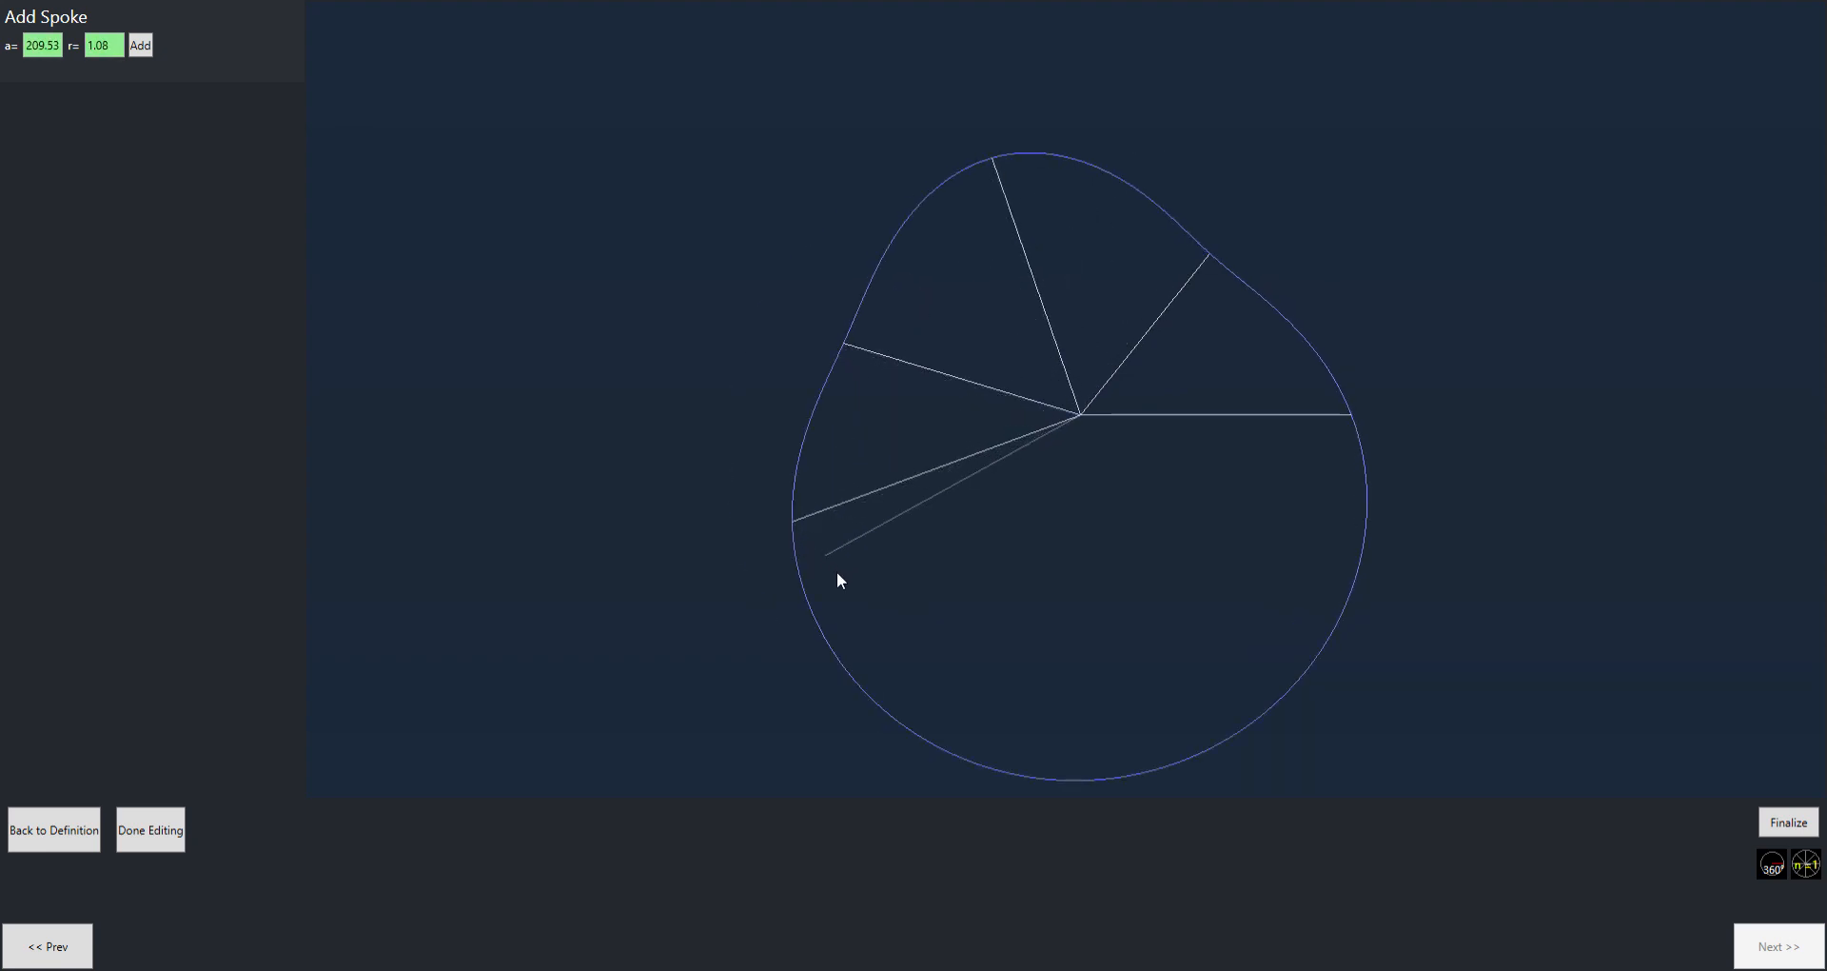
left_click(938, 623)
left_click(1135, 609)
left_click(1350, 549)
Reshape the outline by lengthening the 0° and upper-right spokes, adding two upper spokes and moving the left spoke to 174.04° with radius 1.09
left_click_drag(1353, 414, 1399, 415)
left_click_drag(1204, 281, 1244, 223)
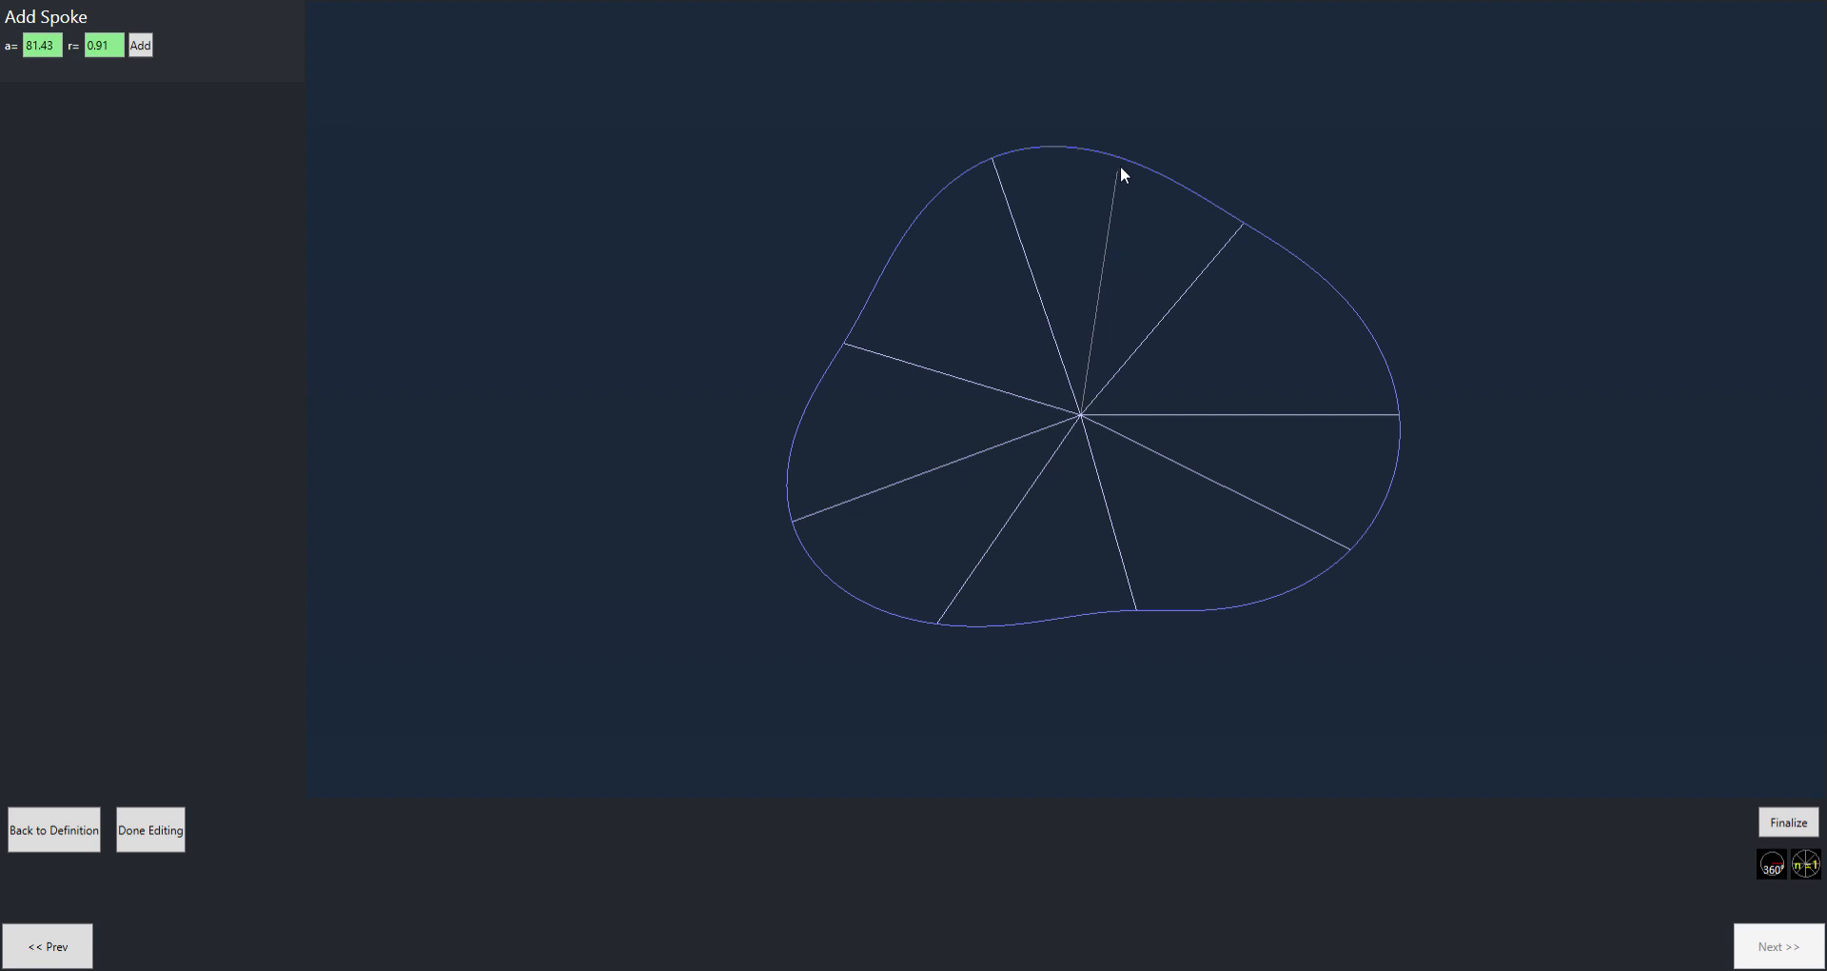
left_click(1133, 134)
left_click(858, 242)
left_click(843, 345)
left_click_drag(844, 346, 789, 385)
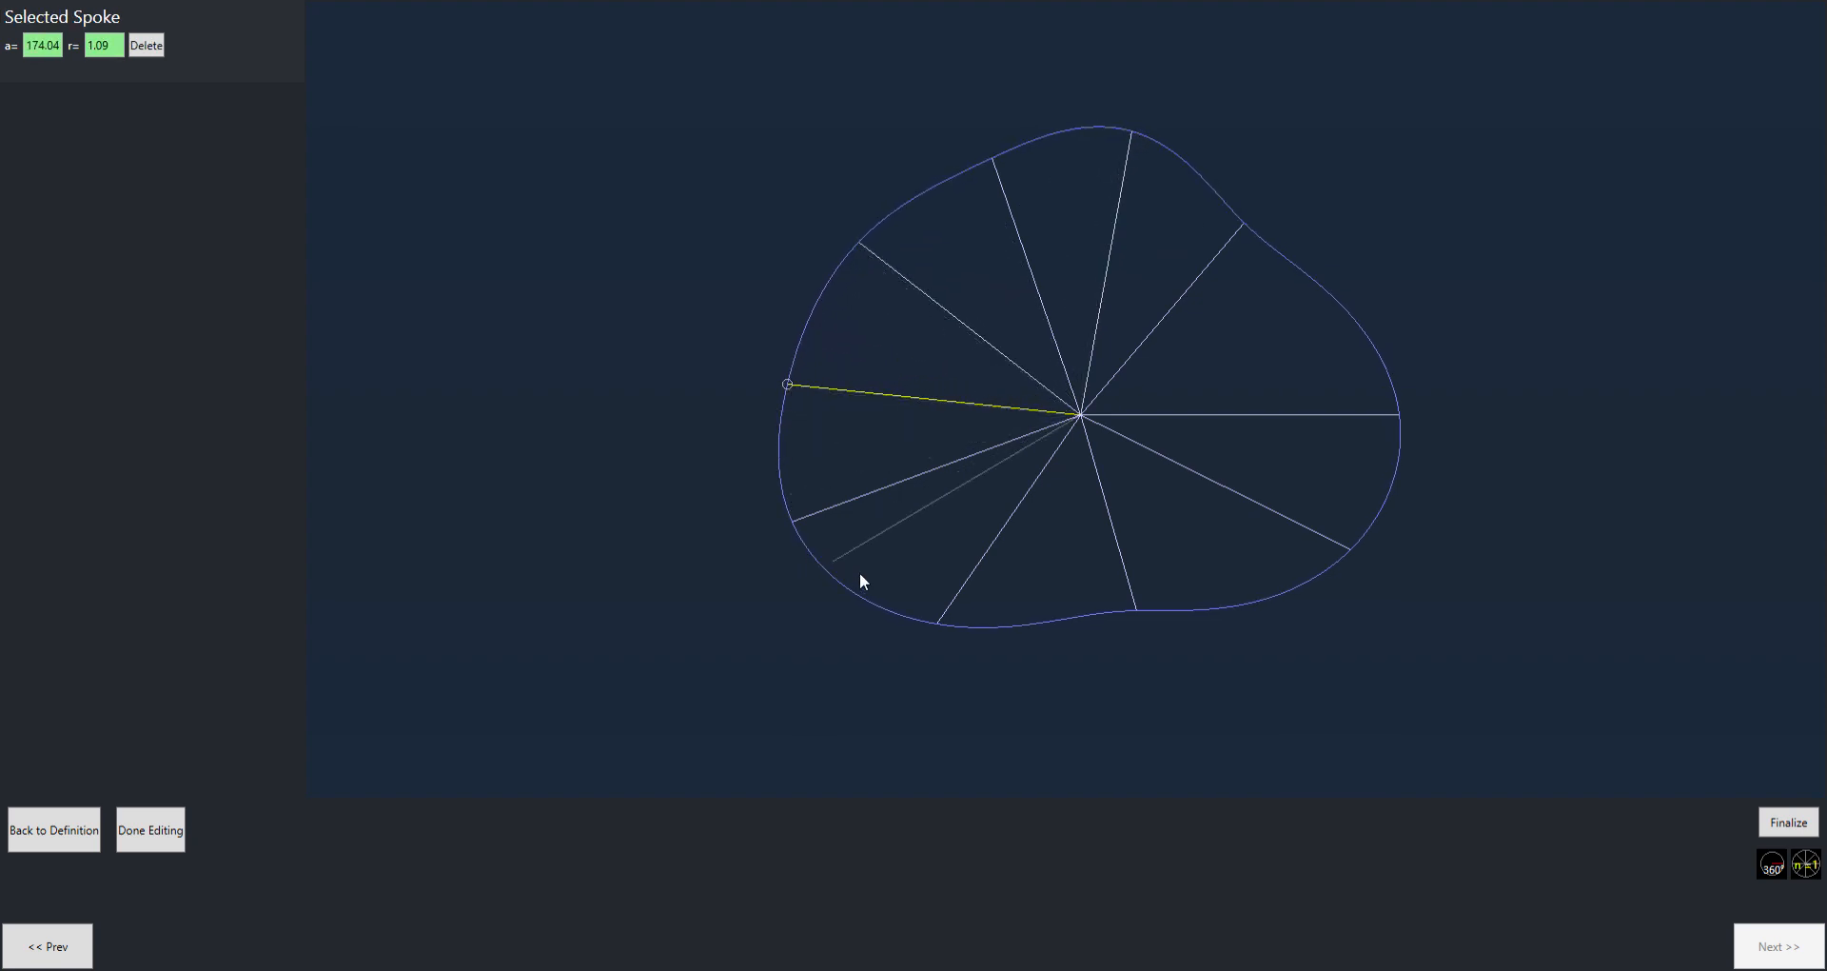
left_click(939, 625)
left_click(914, 562)
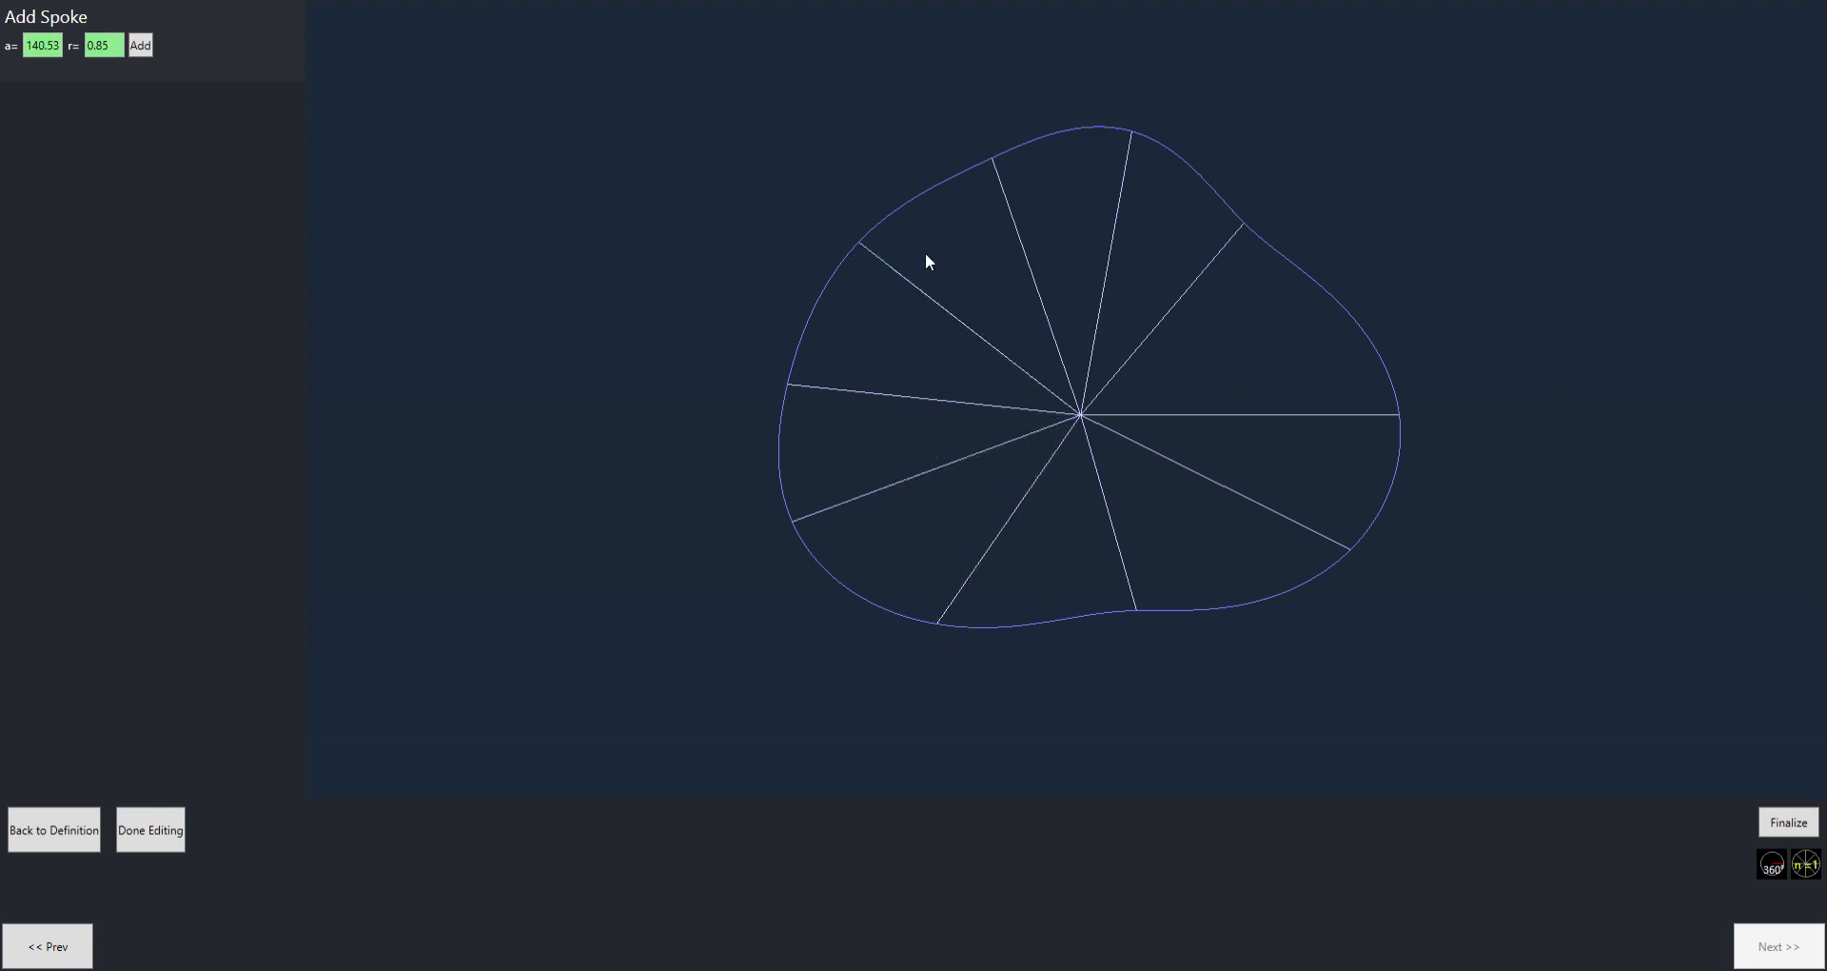
Add an upper-left spoke at 126.43° with radius 1.07, and remove it along with the neighbouring 142.16° spoke
left_click(910, 184)
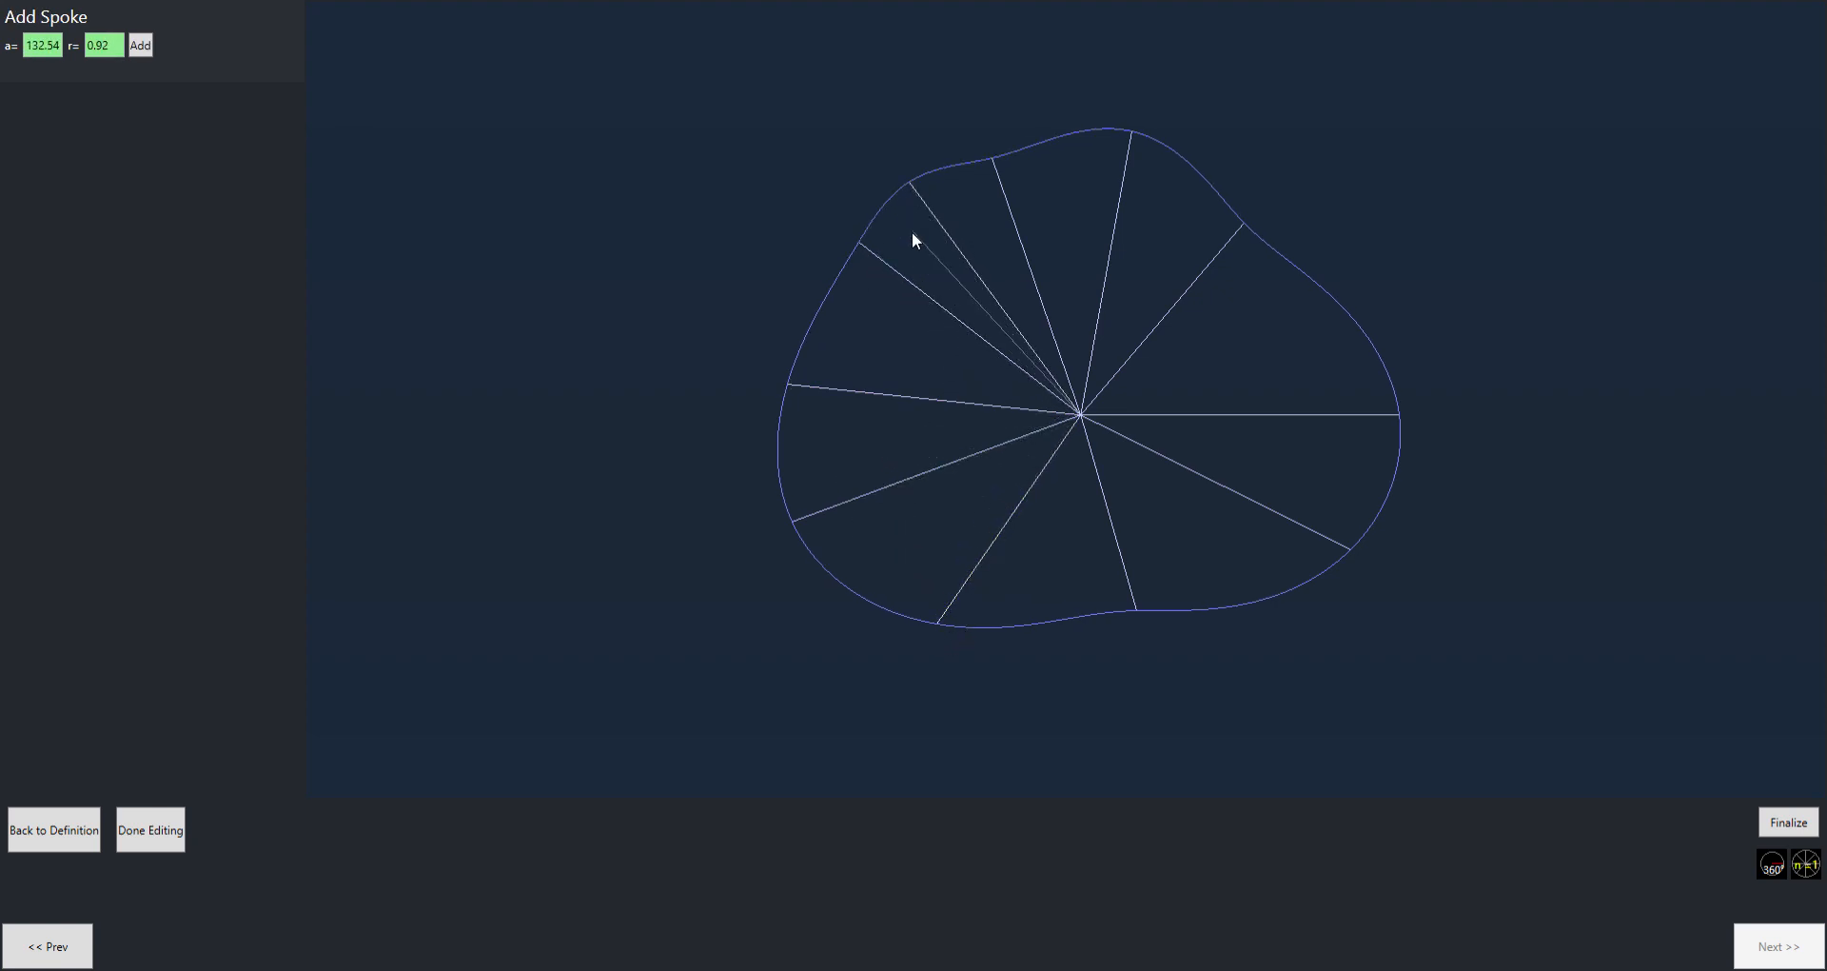
left_click(922, 200)
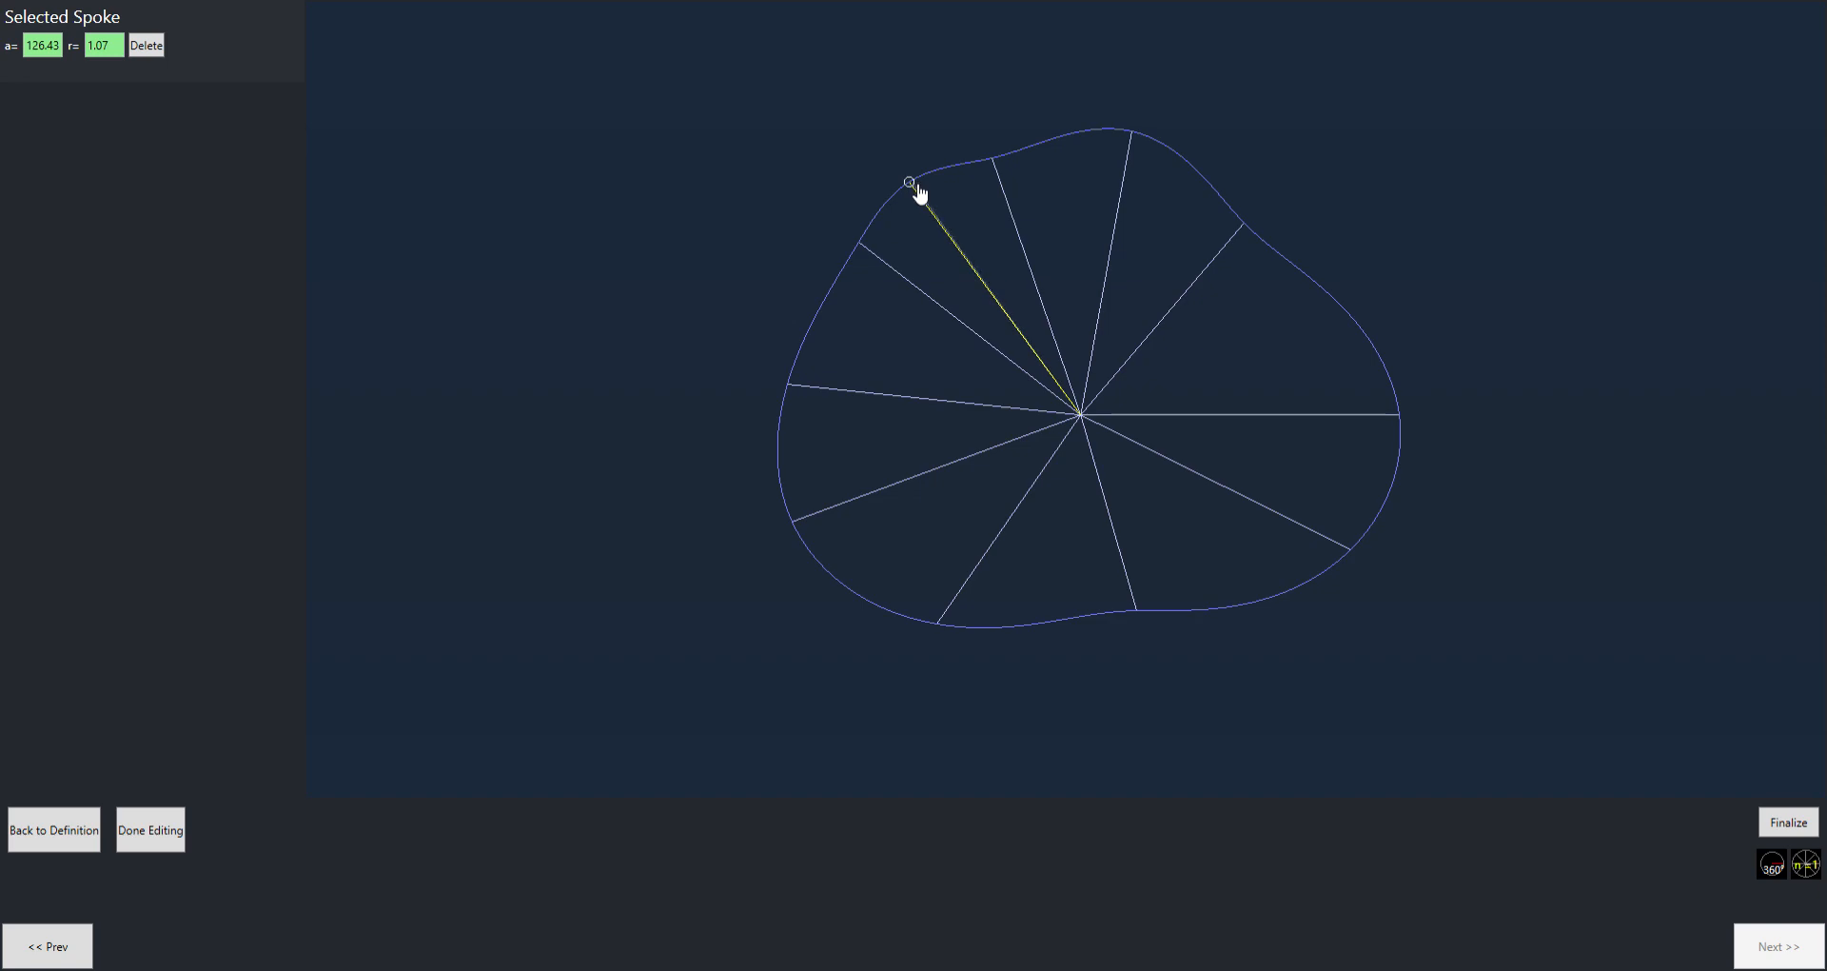
left_click_drag(916, 188, 869, 261)
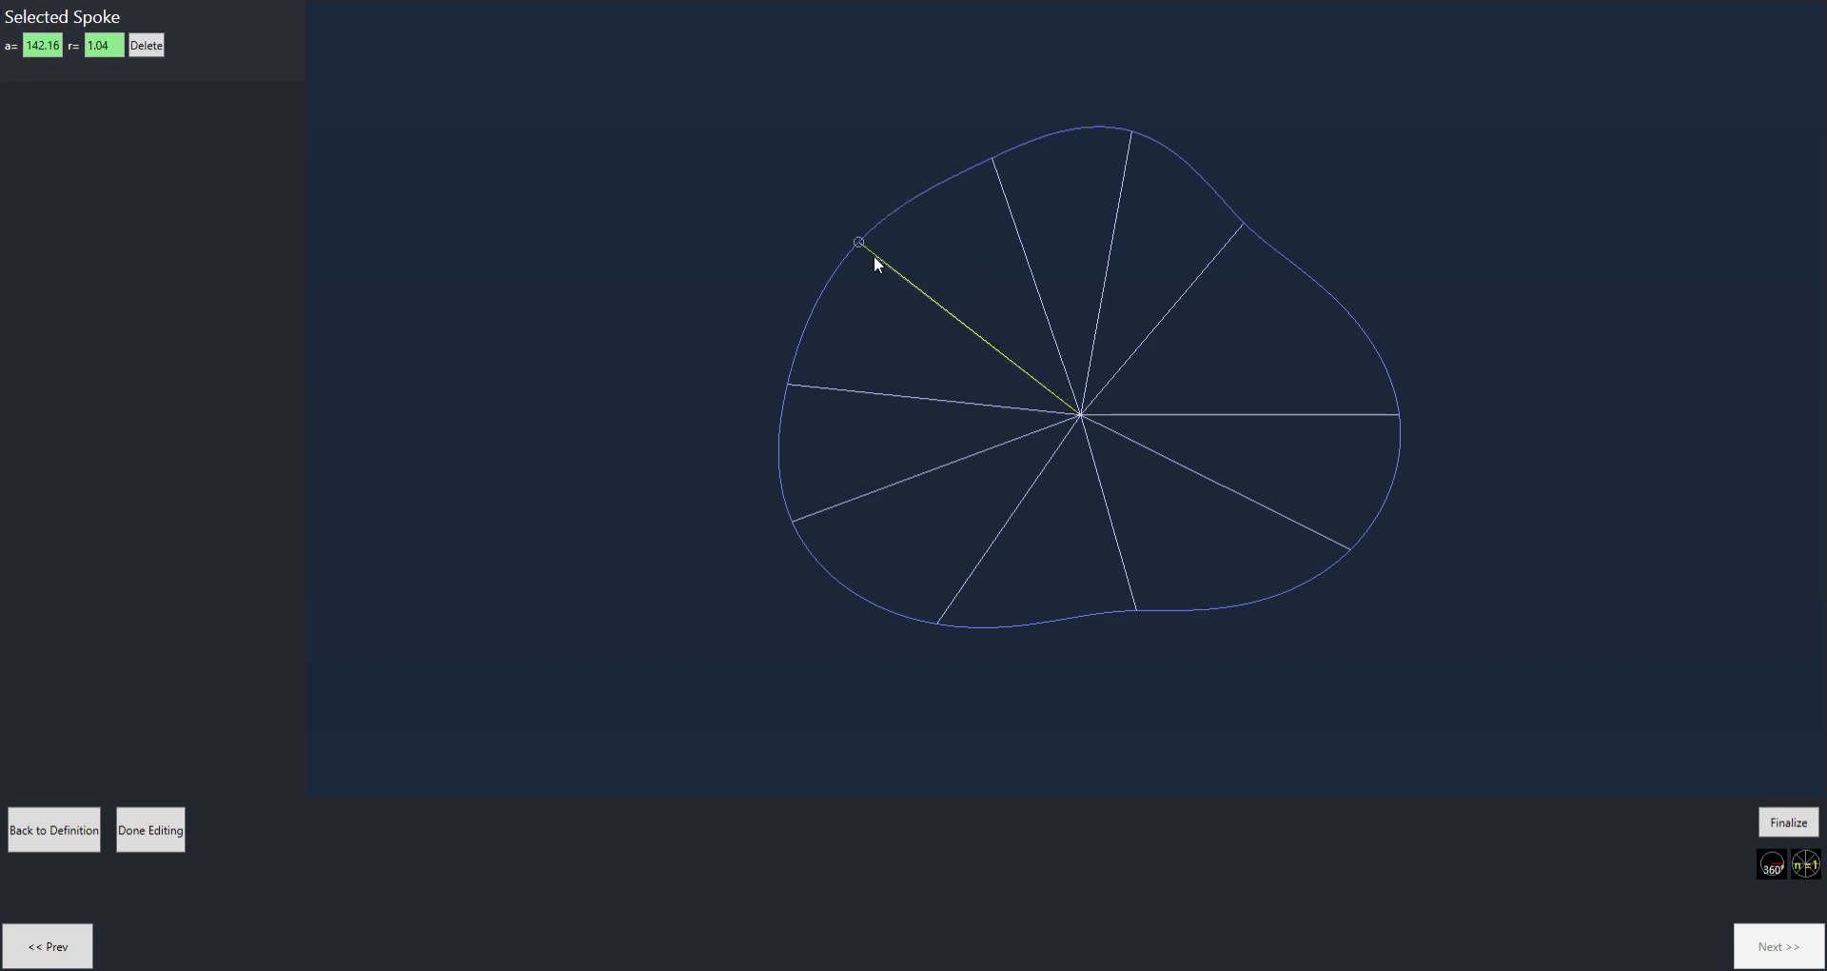
left_click(147, 46)
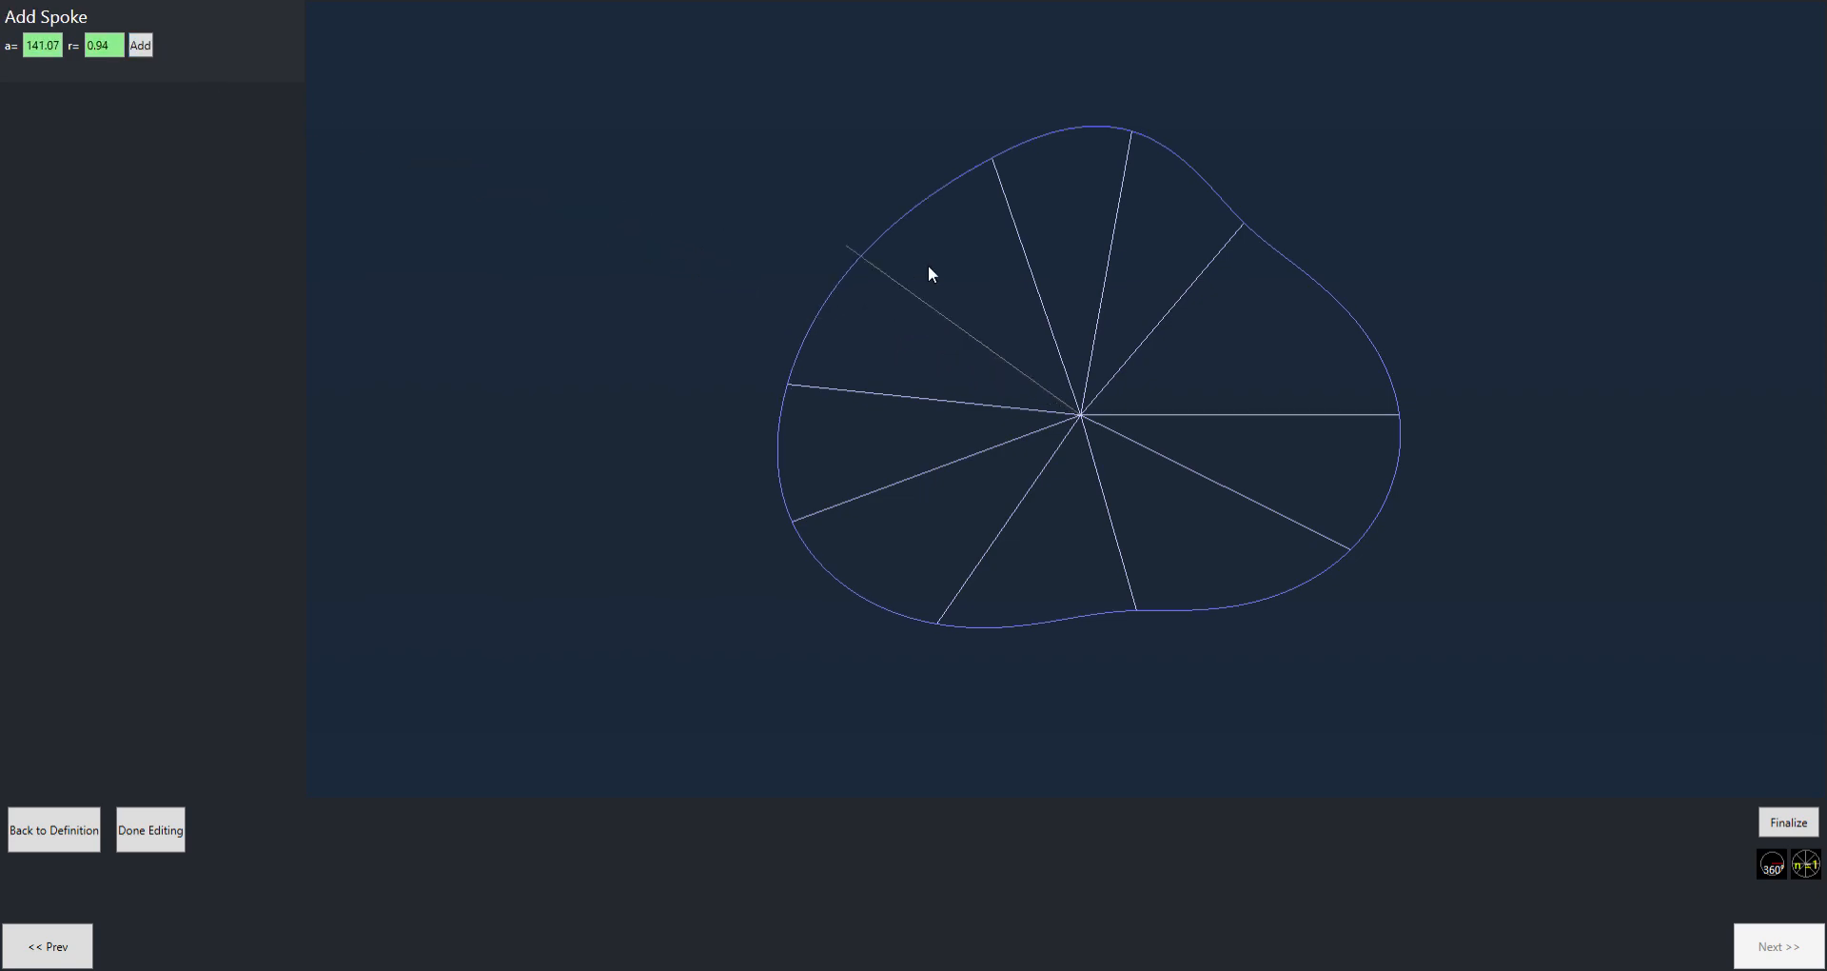
Add a new spoke on the outline's upper left and set its angle to 142.00 and its radius to 1.00
left_click(857, 243)
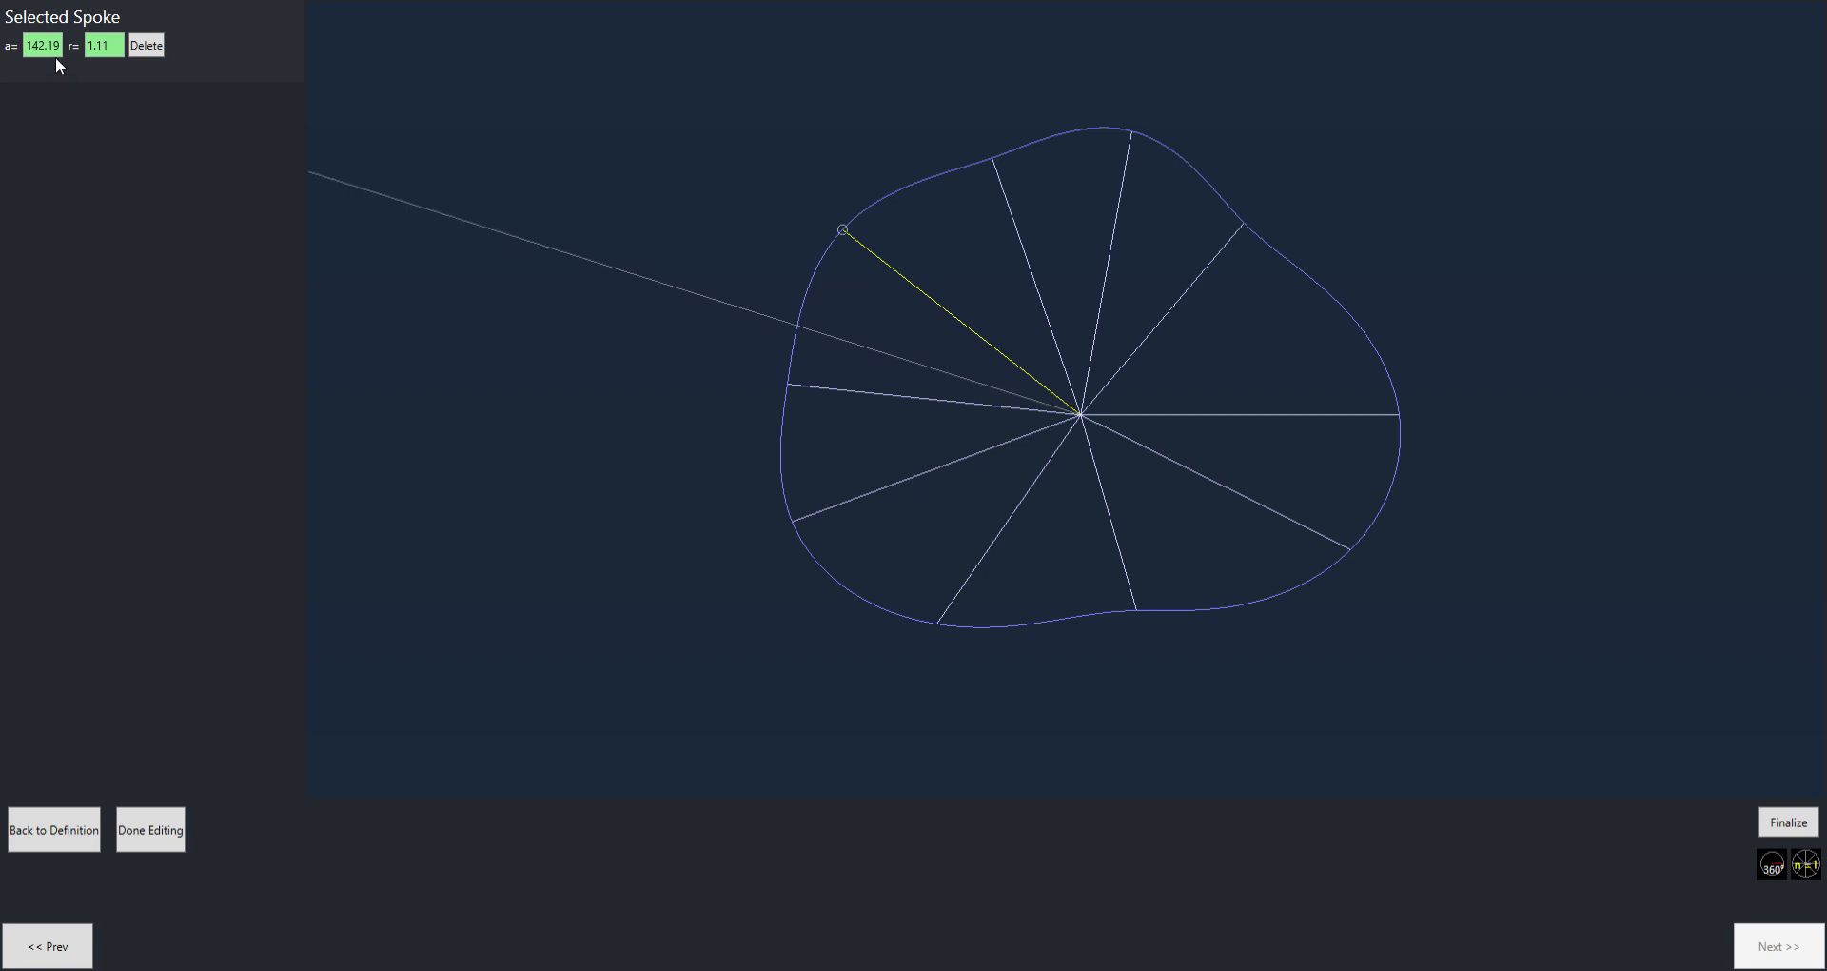
type("00")
left_click(107, 54)
type("1")
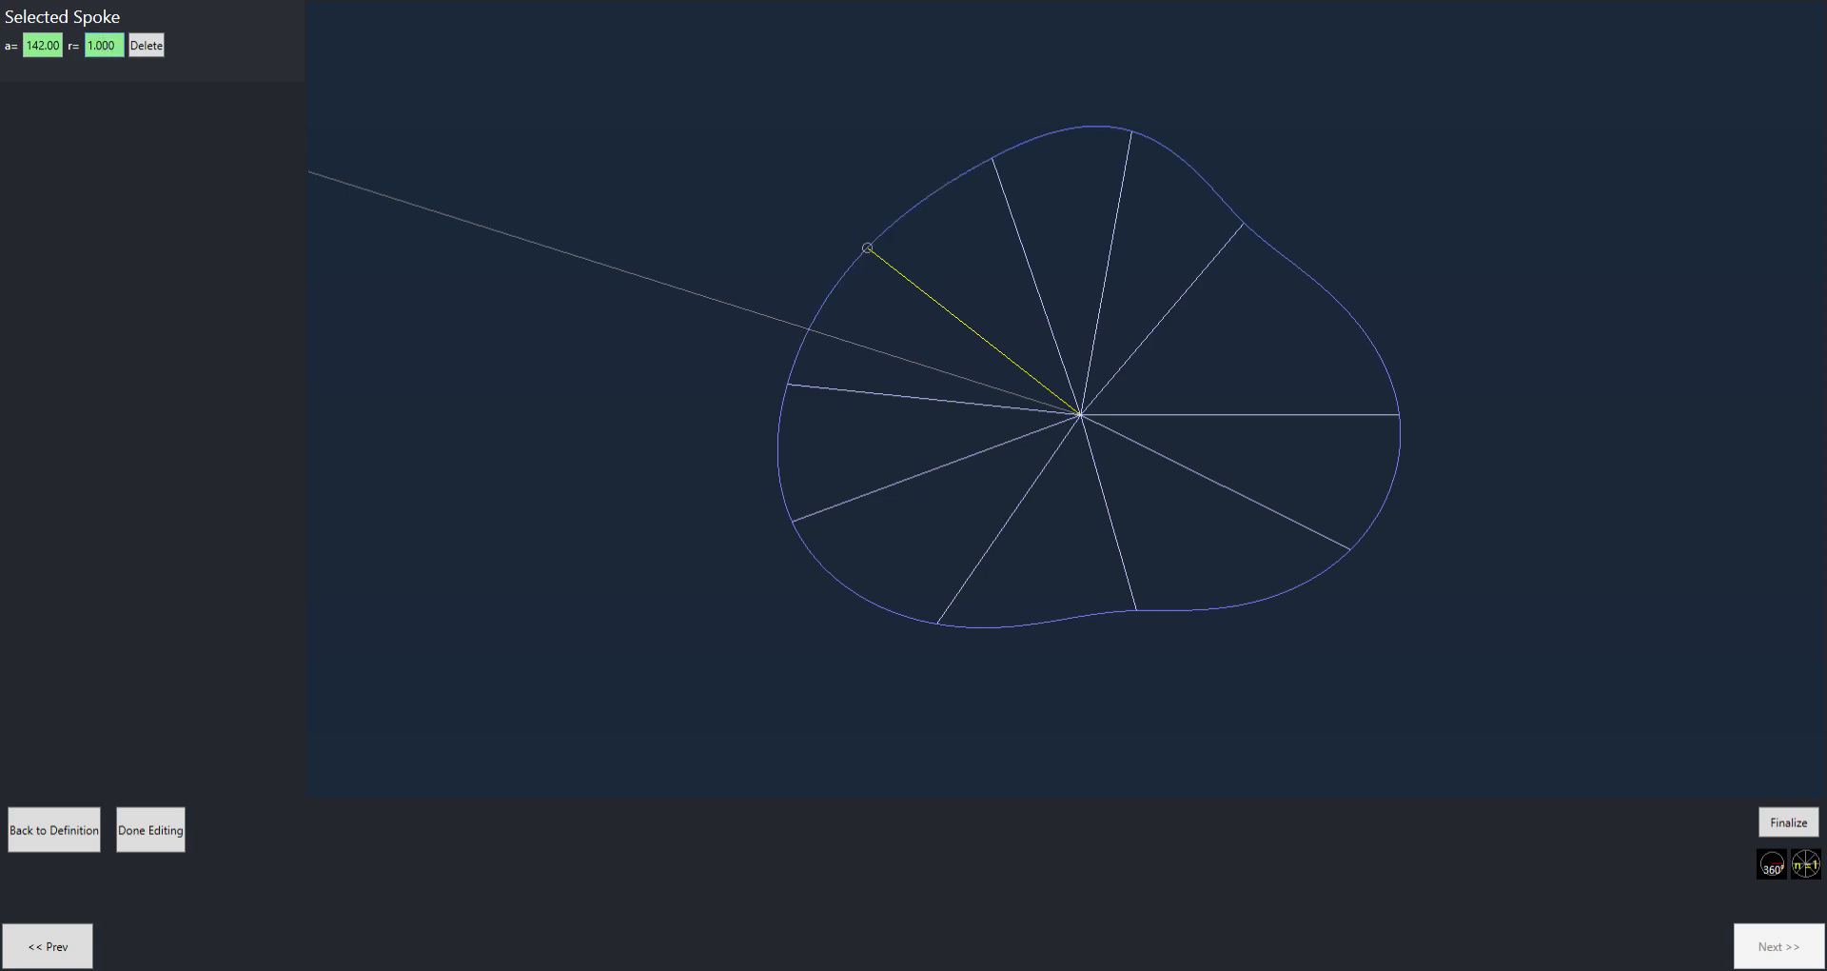
key("BackSpace")
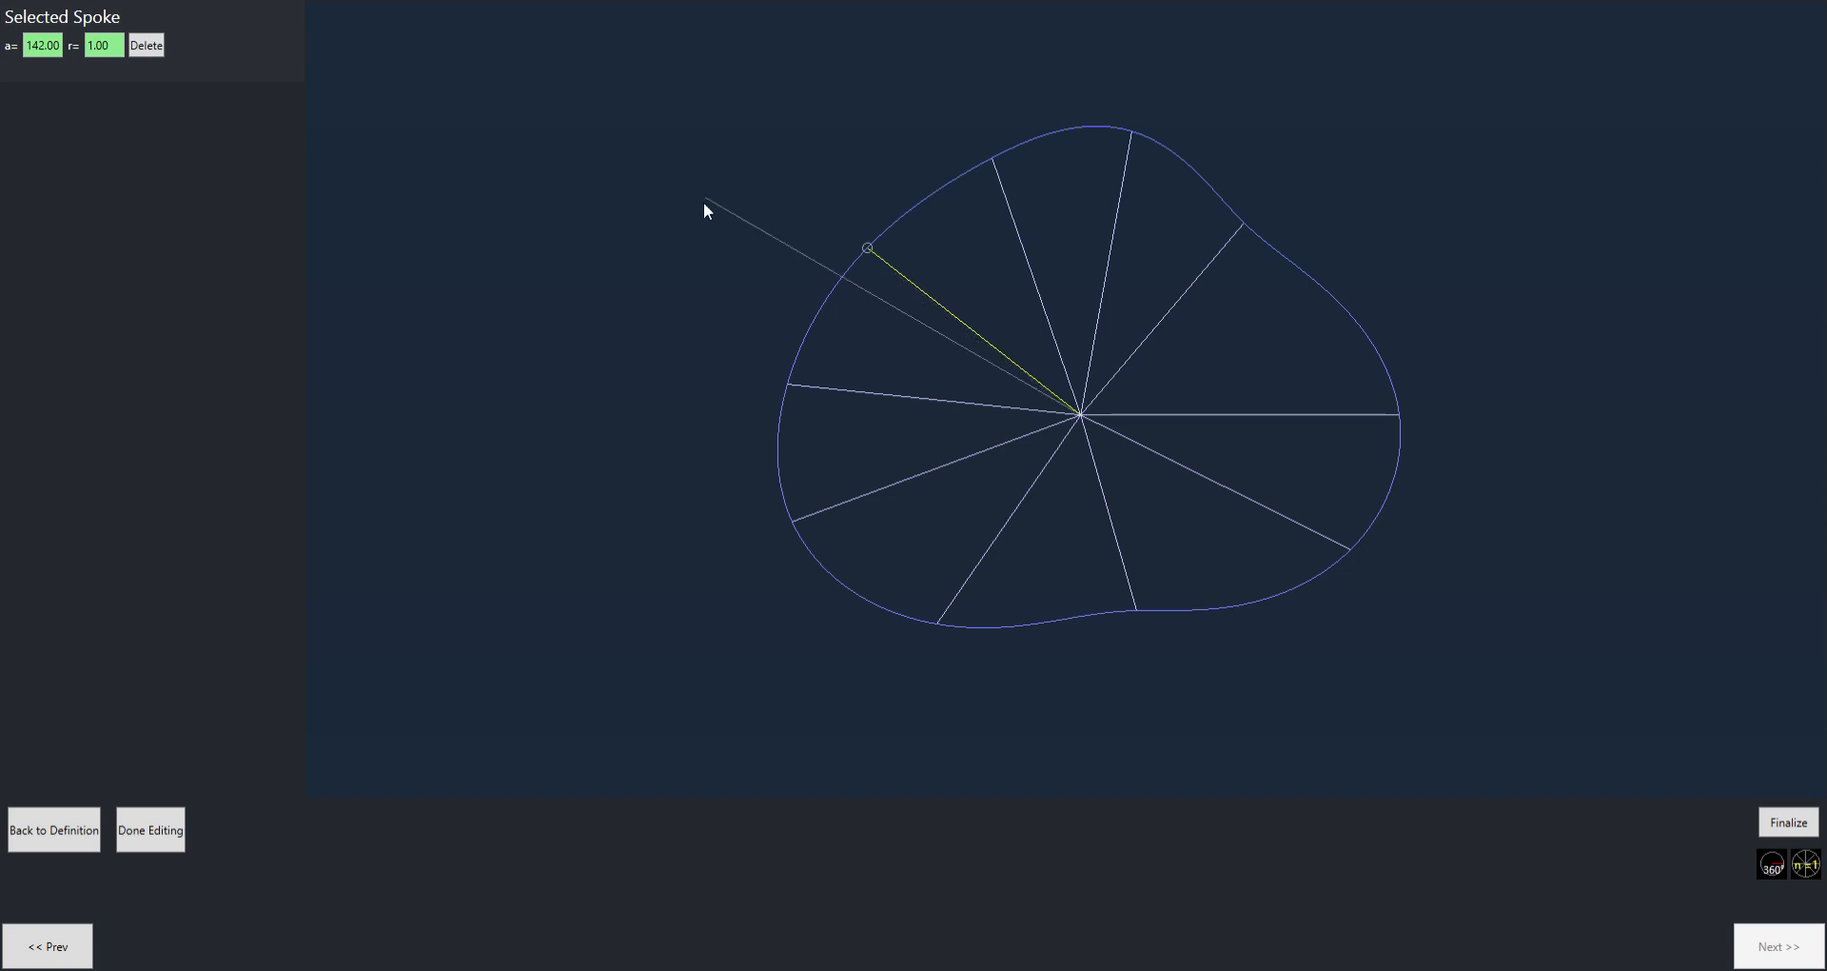
left_click(926, 298)
left_click(930, 545)
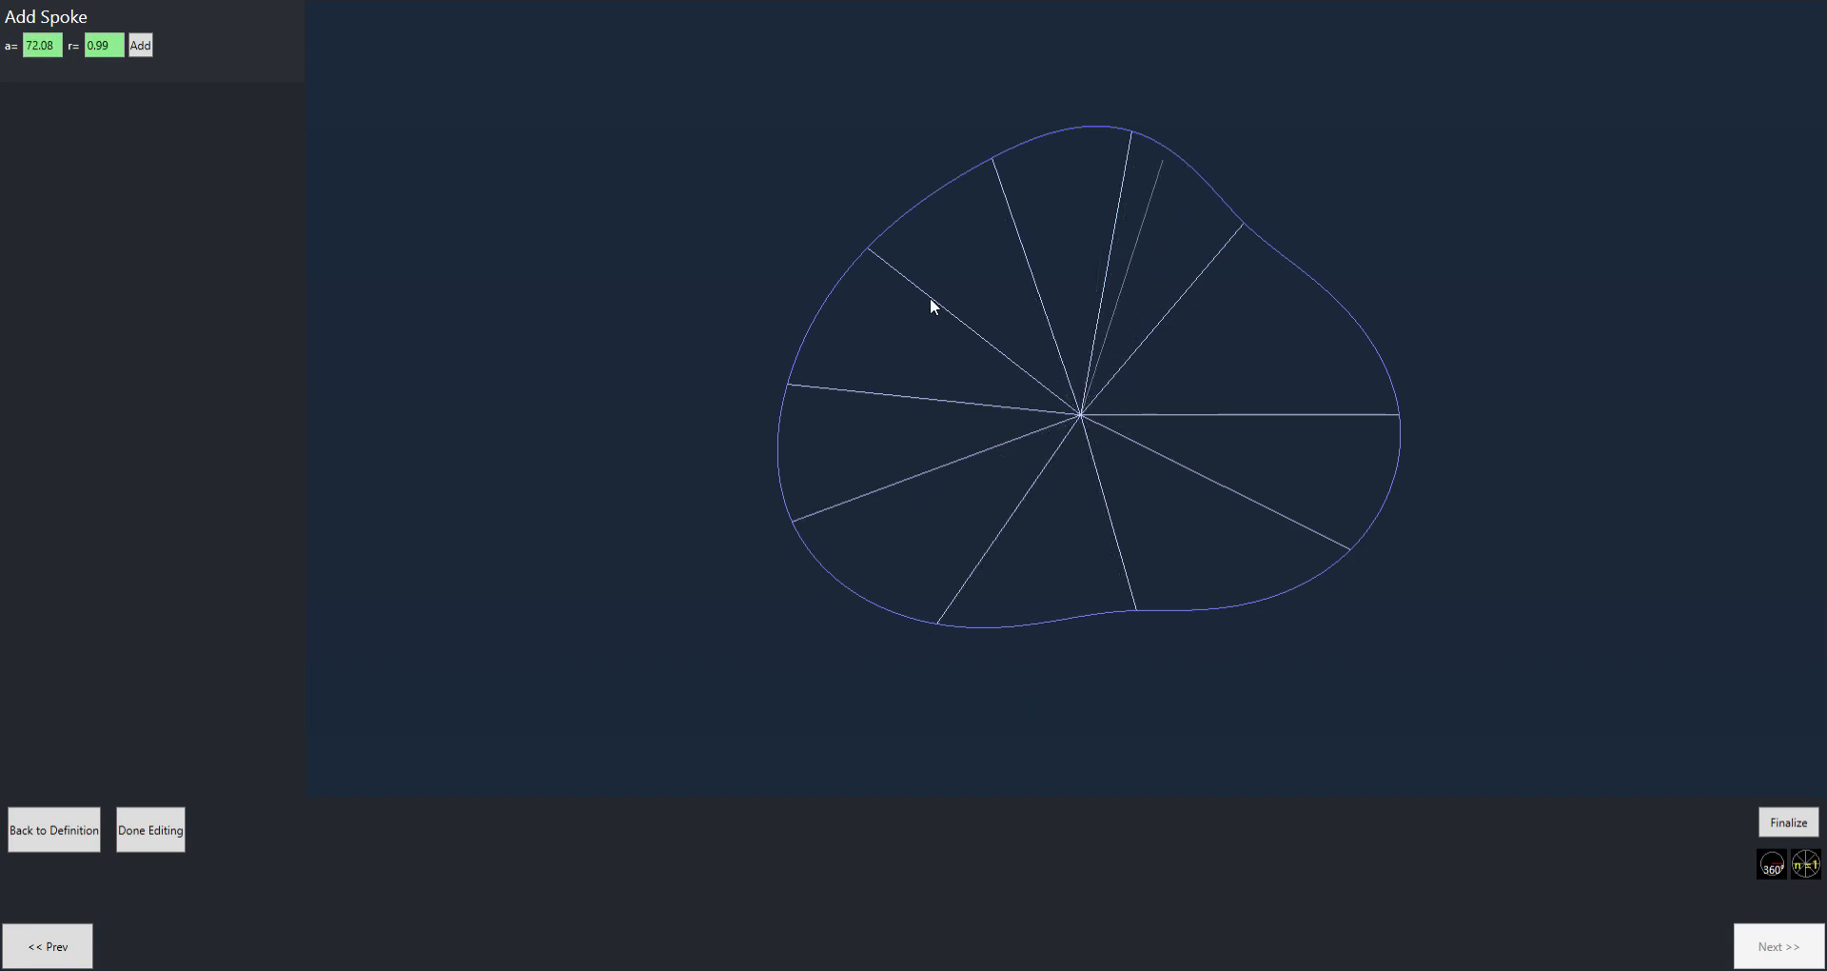
Return to the gear definition, set the radial symmetry to n = 3 and begin a new design
left_click(61, 838)
left_click_drag(126, 128, 82, 130)
type("3")
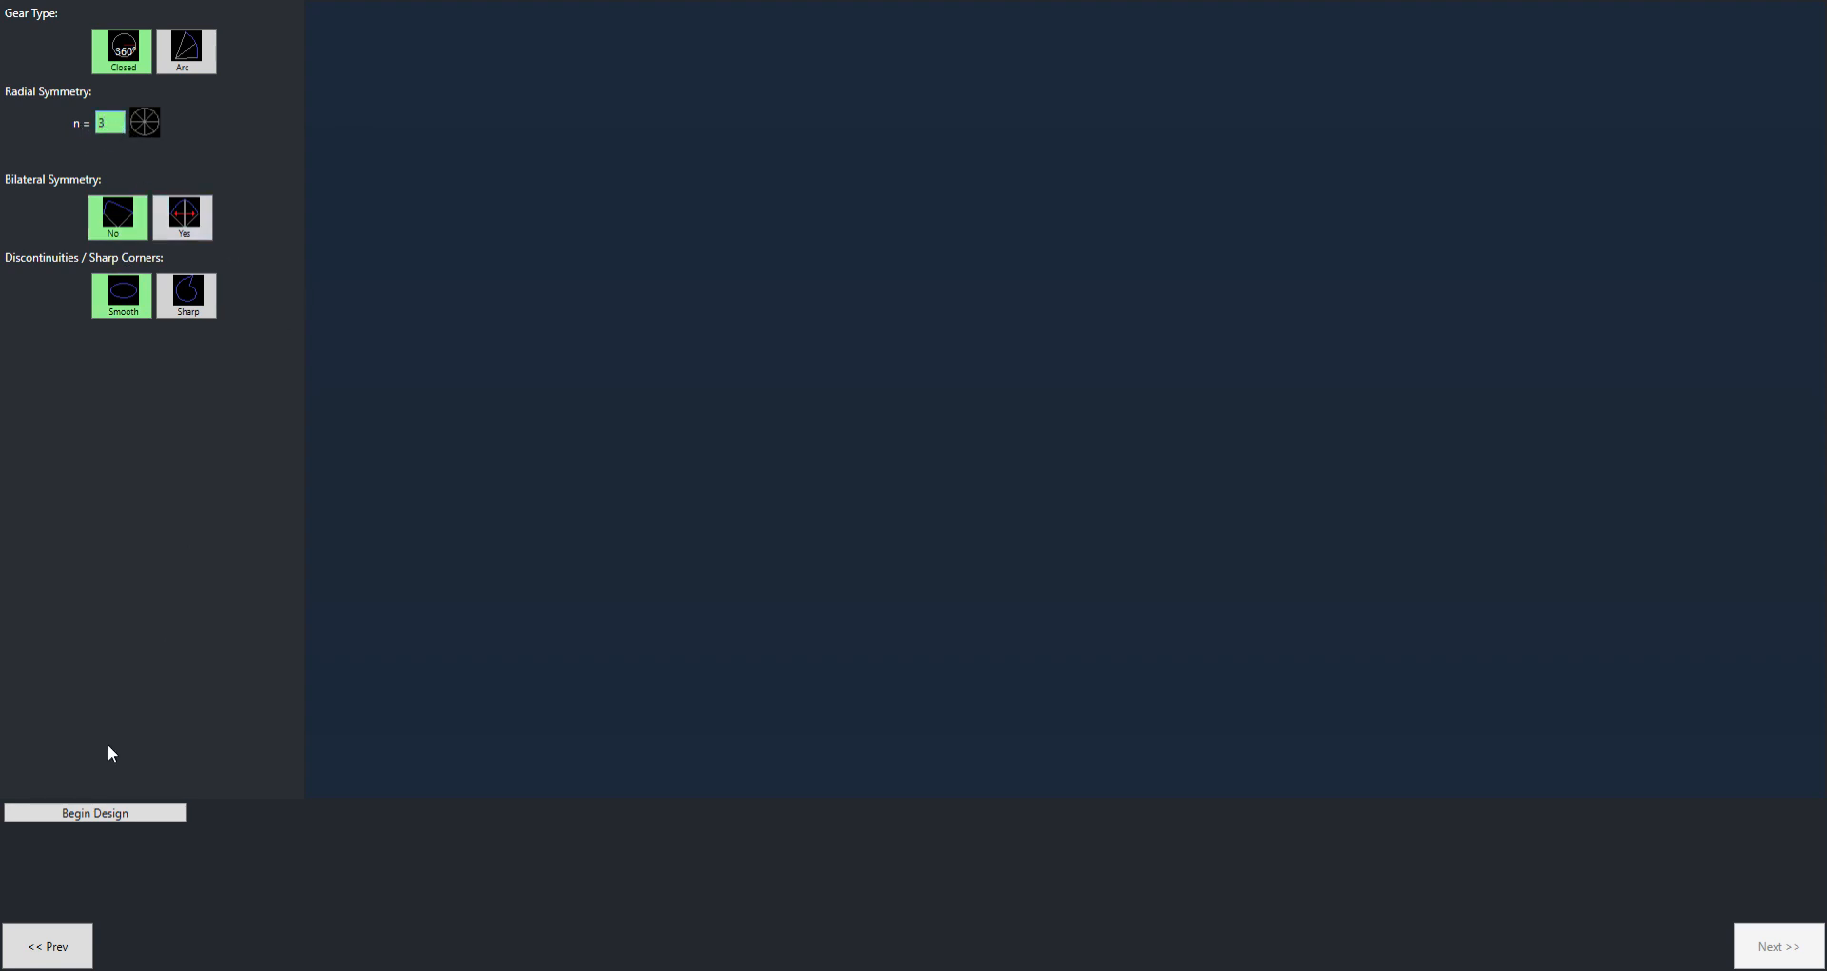
left_click(132, 810)
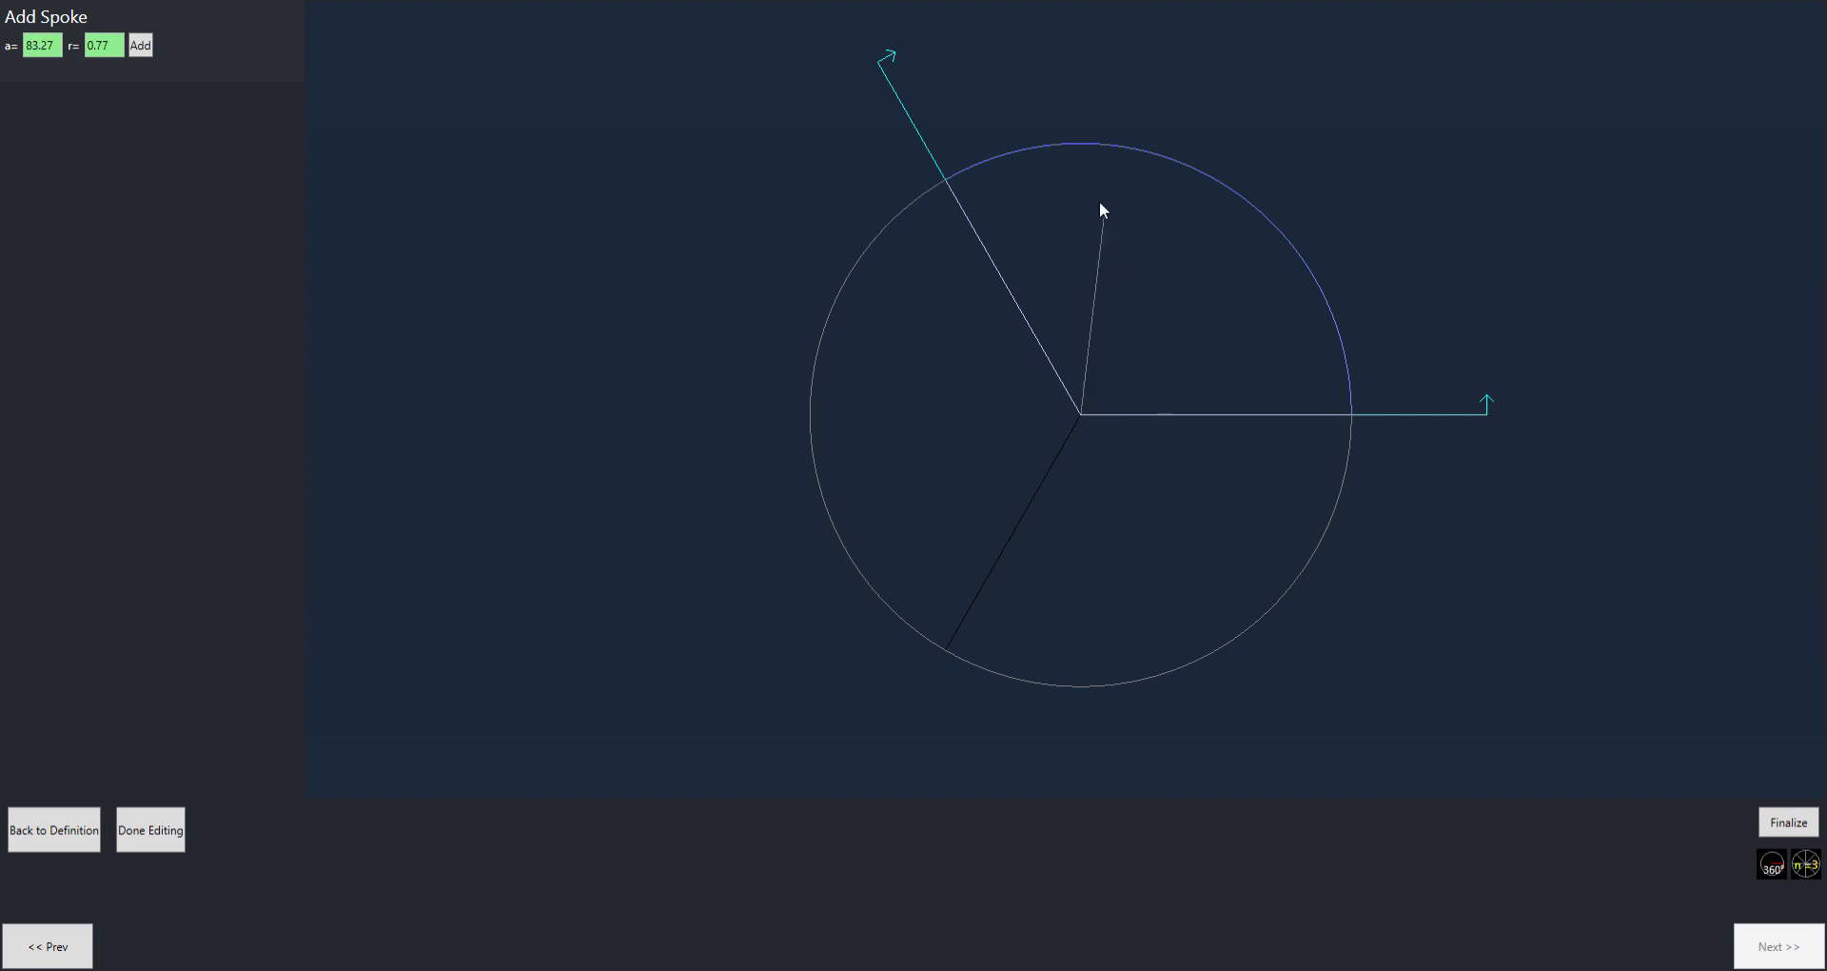
Add three spokes inside the editable segment and pull the middle one inward to 32.44° with radius 0.58
left_click(1076, 191)
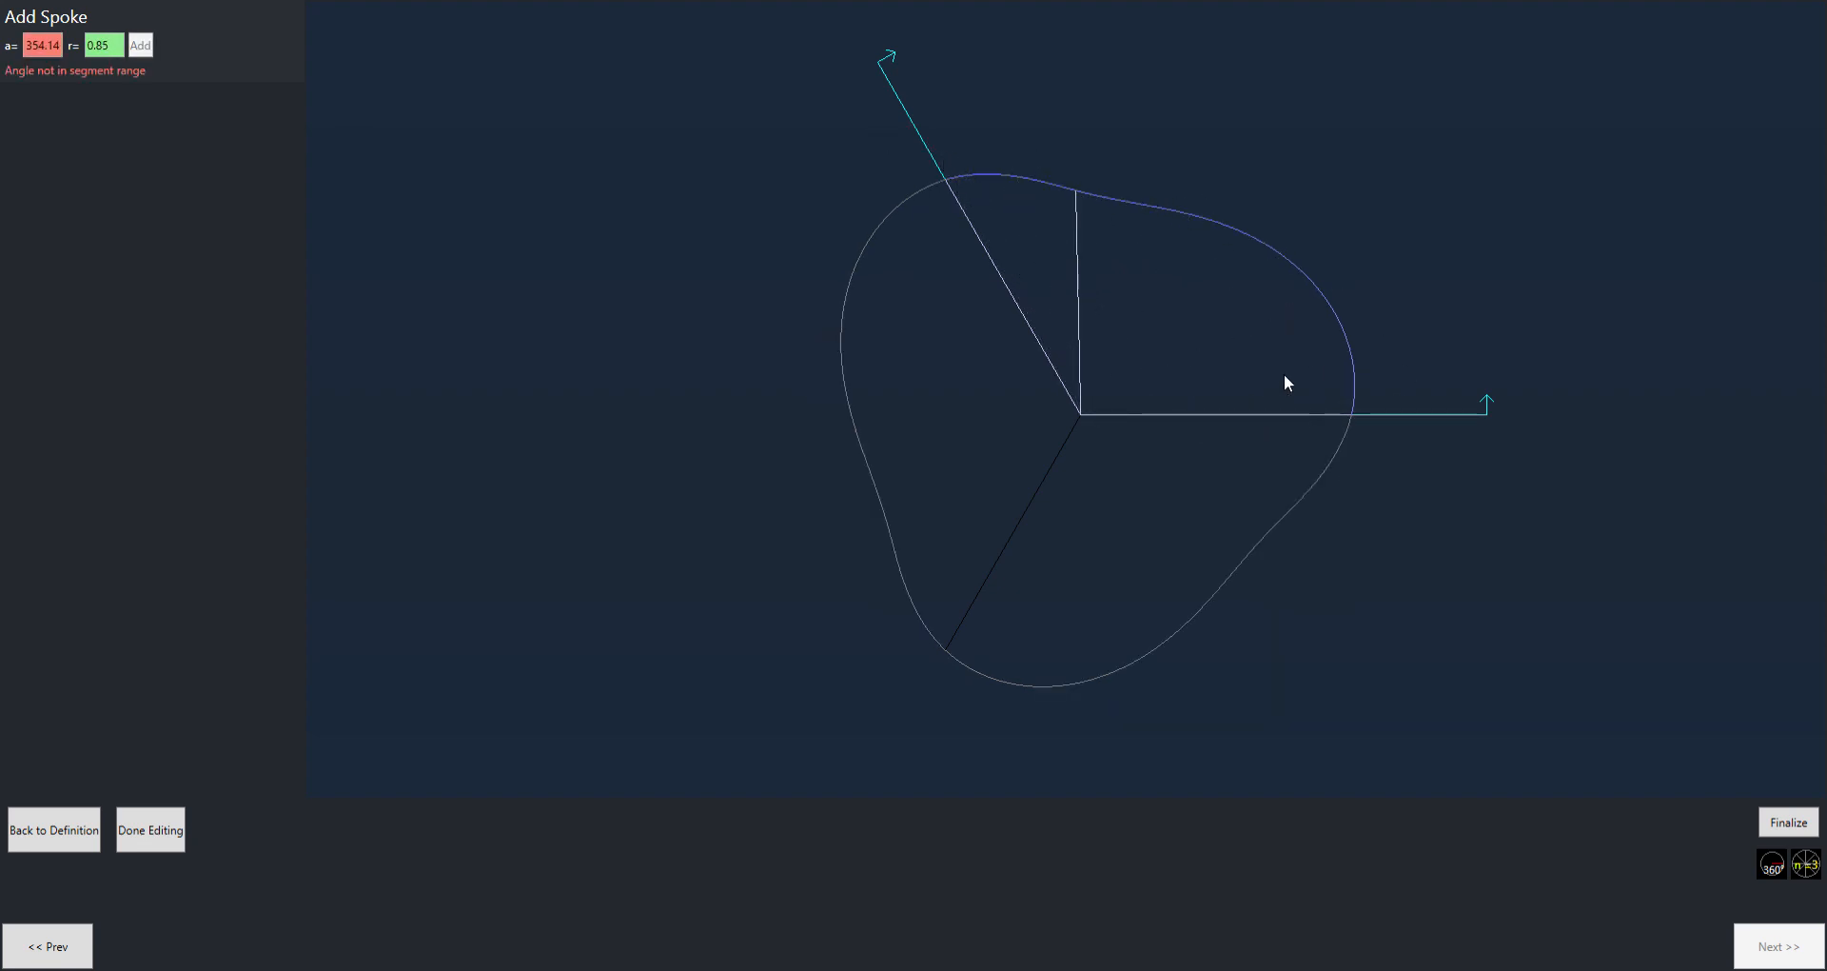
left_click(1236, 278)
left_click(1365, 329)
left_click(1365, 330)
left_click_drag(1367, 333, 1357, 362)
left_click(1237, 279)
left_click_drag(1243, 282, 1212, 332)
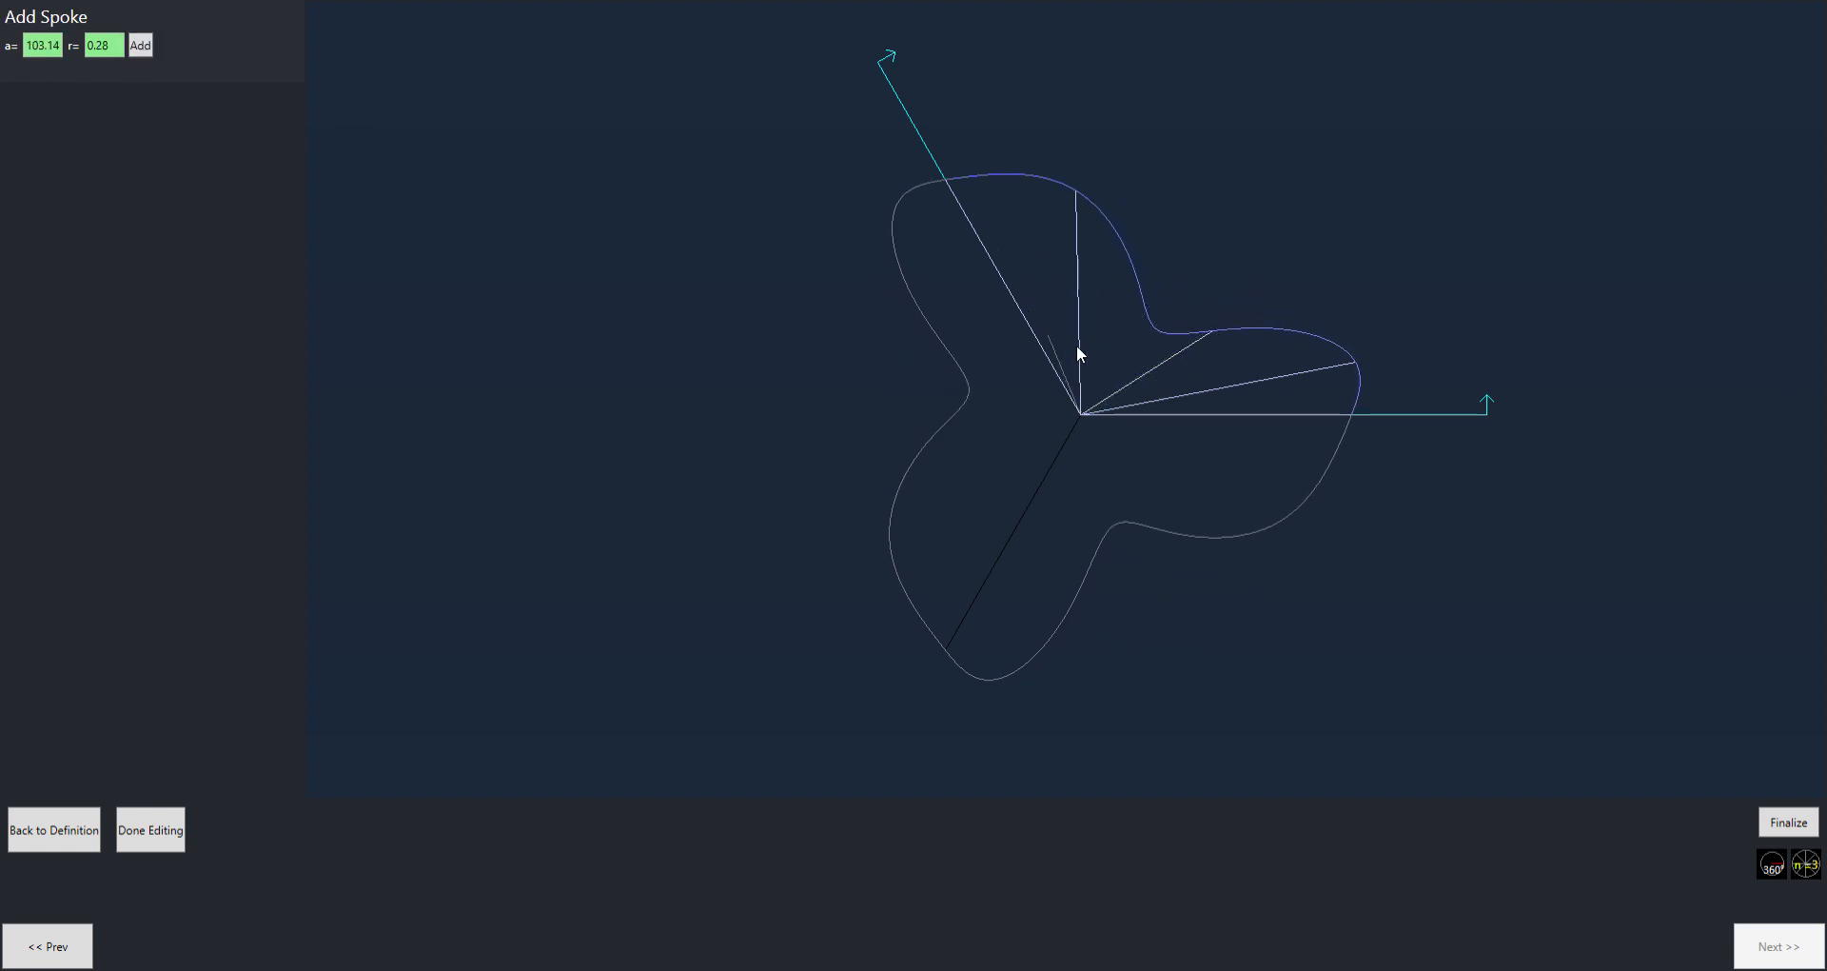
Move the segment's top spoke closer to the 120° boundary and place the middle spoke at 30.59° with radius 0.66
left_click(1211, 332)
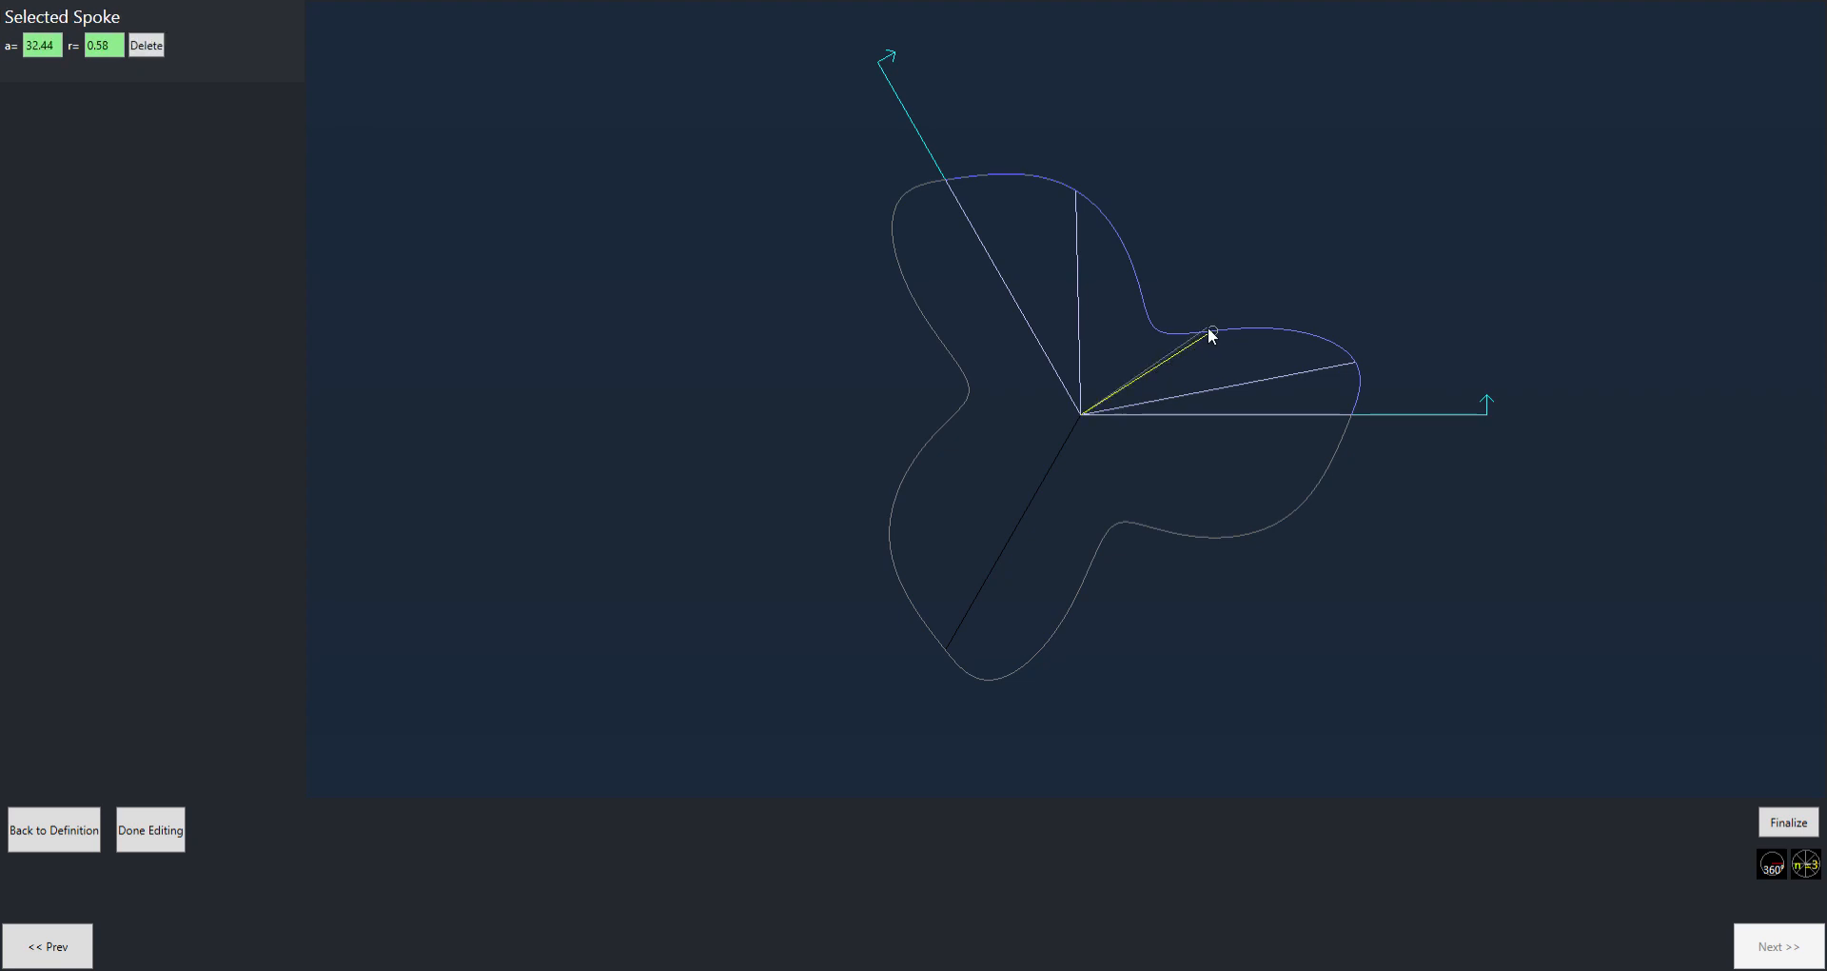
left_click_drag(1212, 335, 1005, 182)
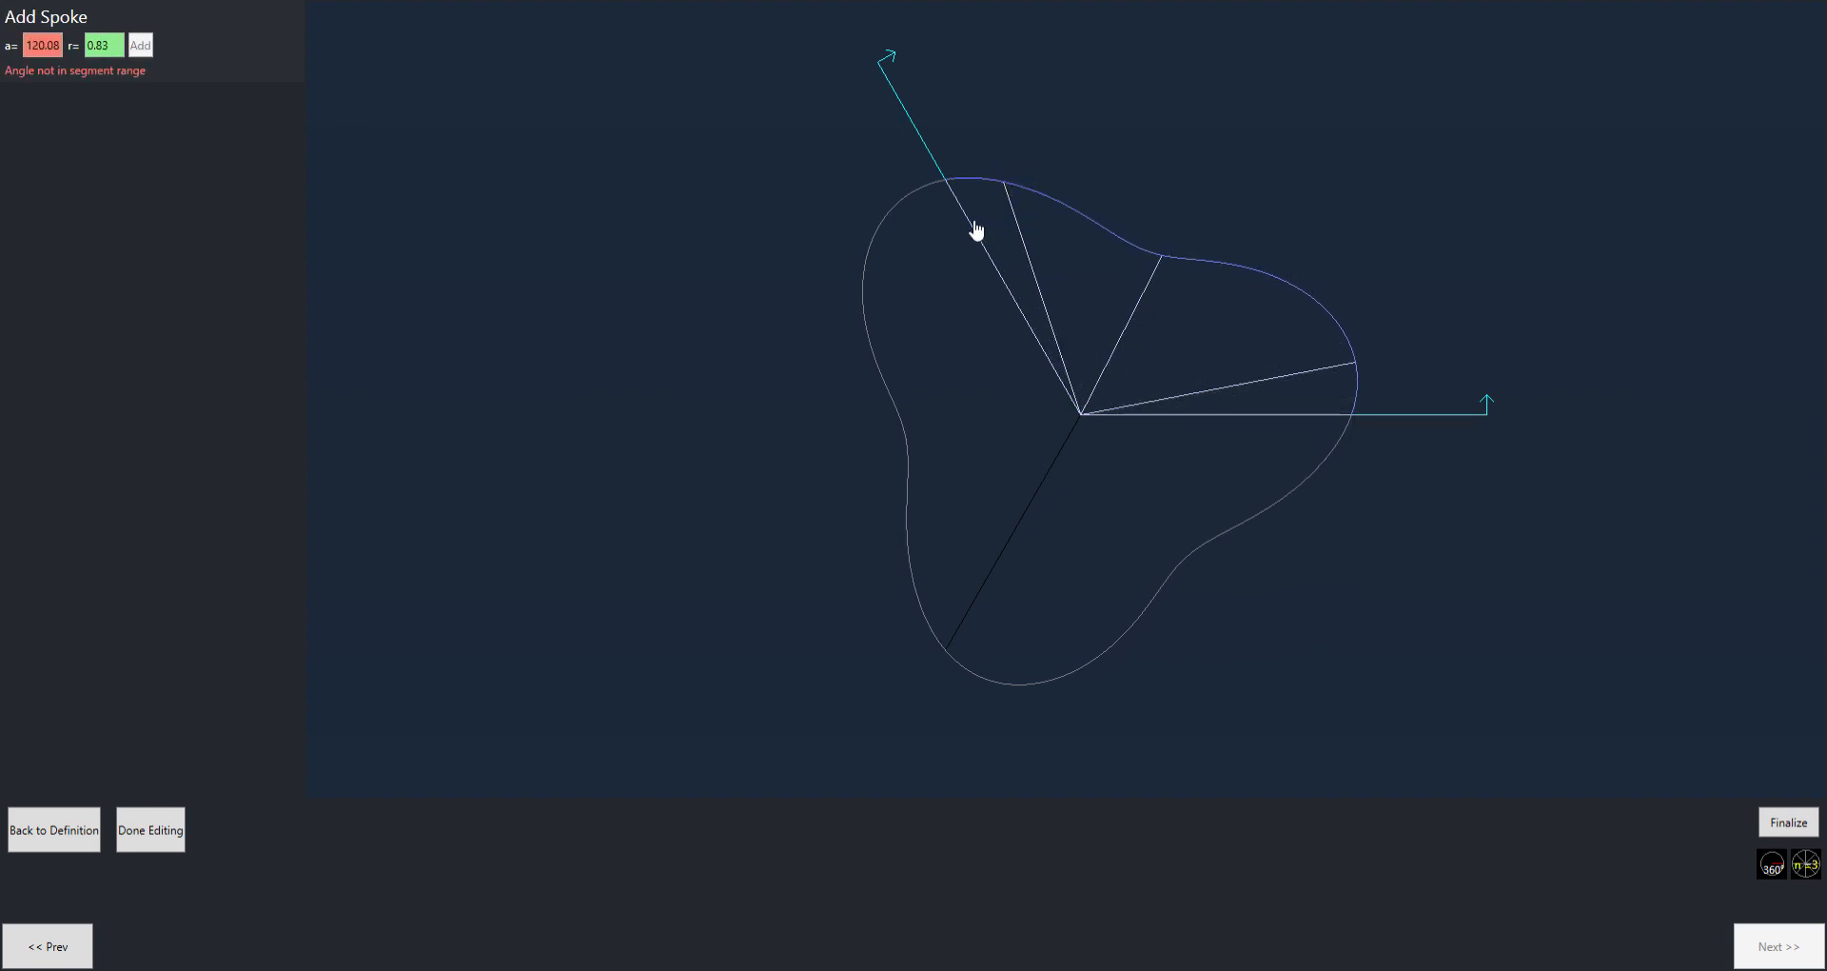
left_click(1157, 278)
left_click_drag(1183, 299, 1242, 331)
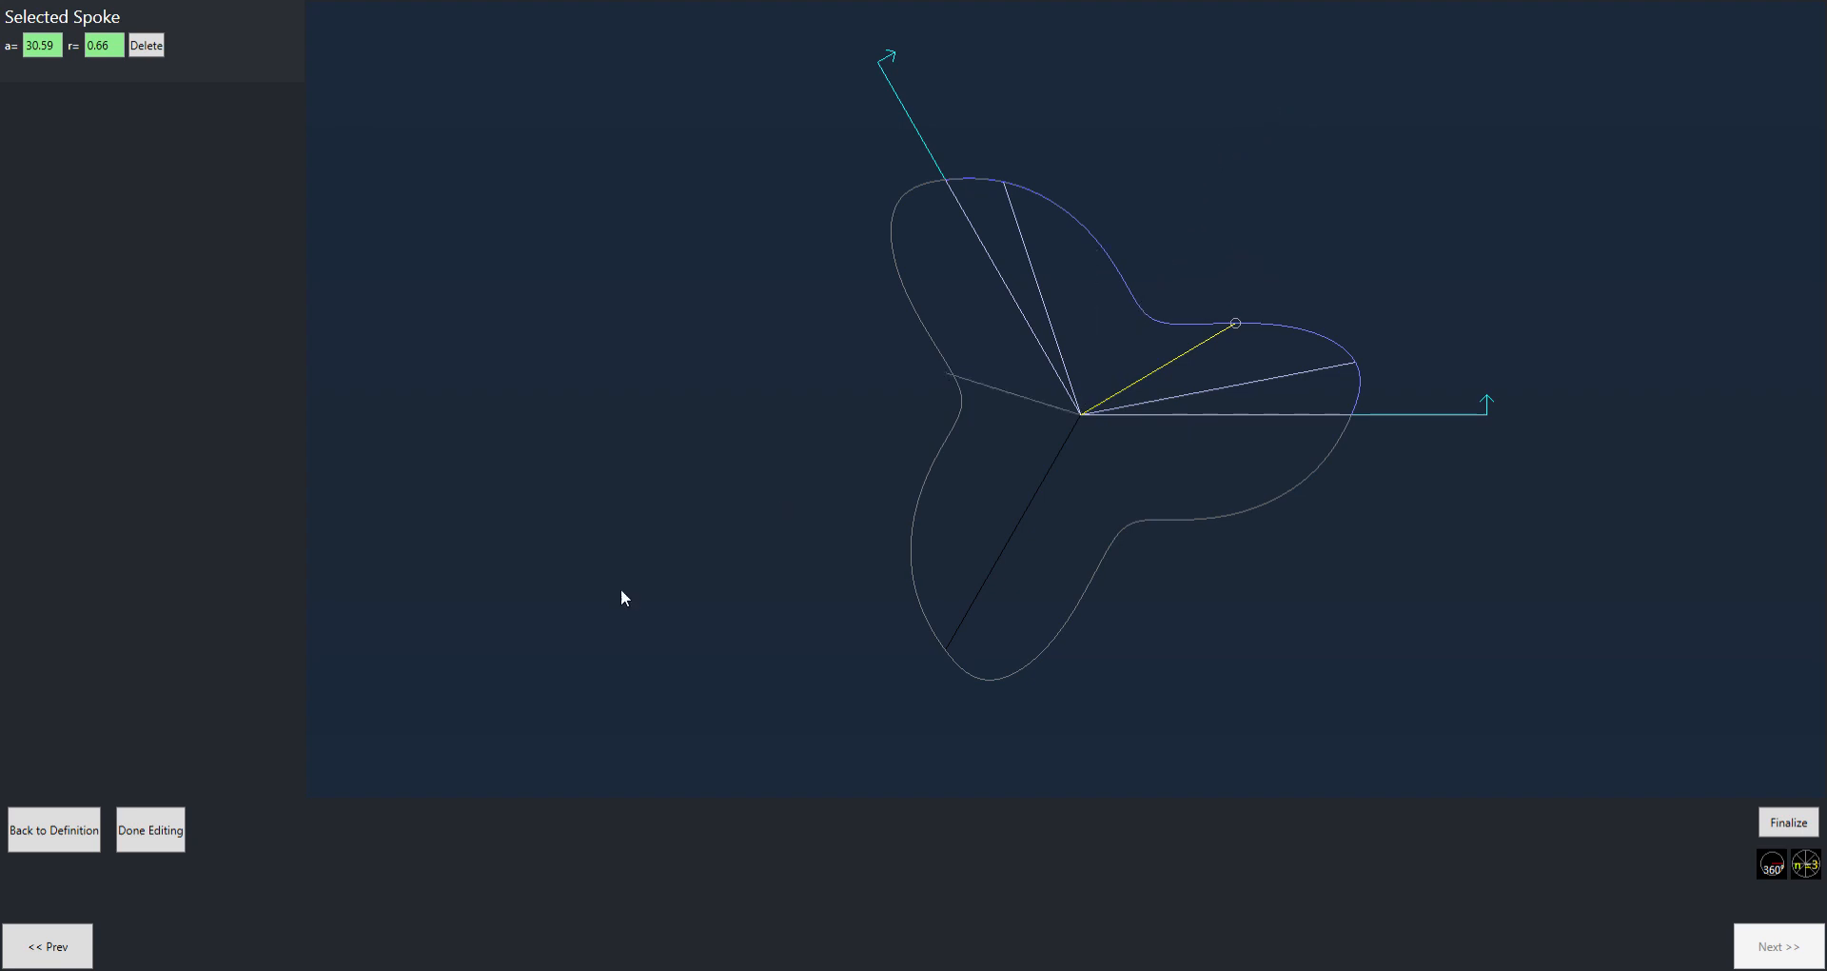
Redefine the gear with bilateral symmetry enabled, begin the design and shorten the spoke on the 60° symmetry boundary
left_click(45, 828)
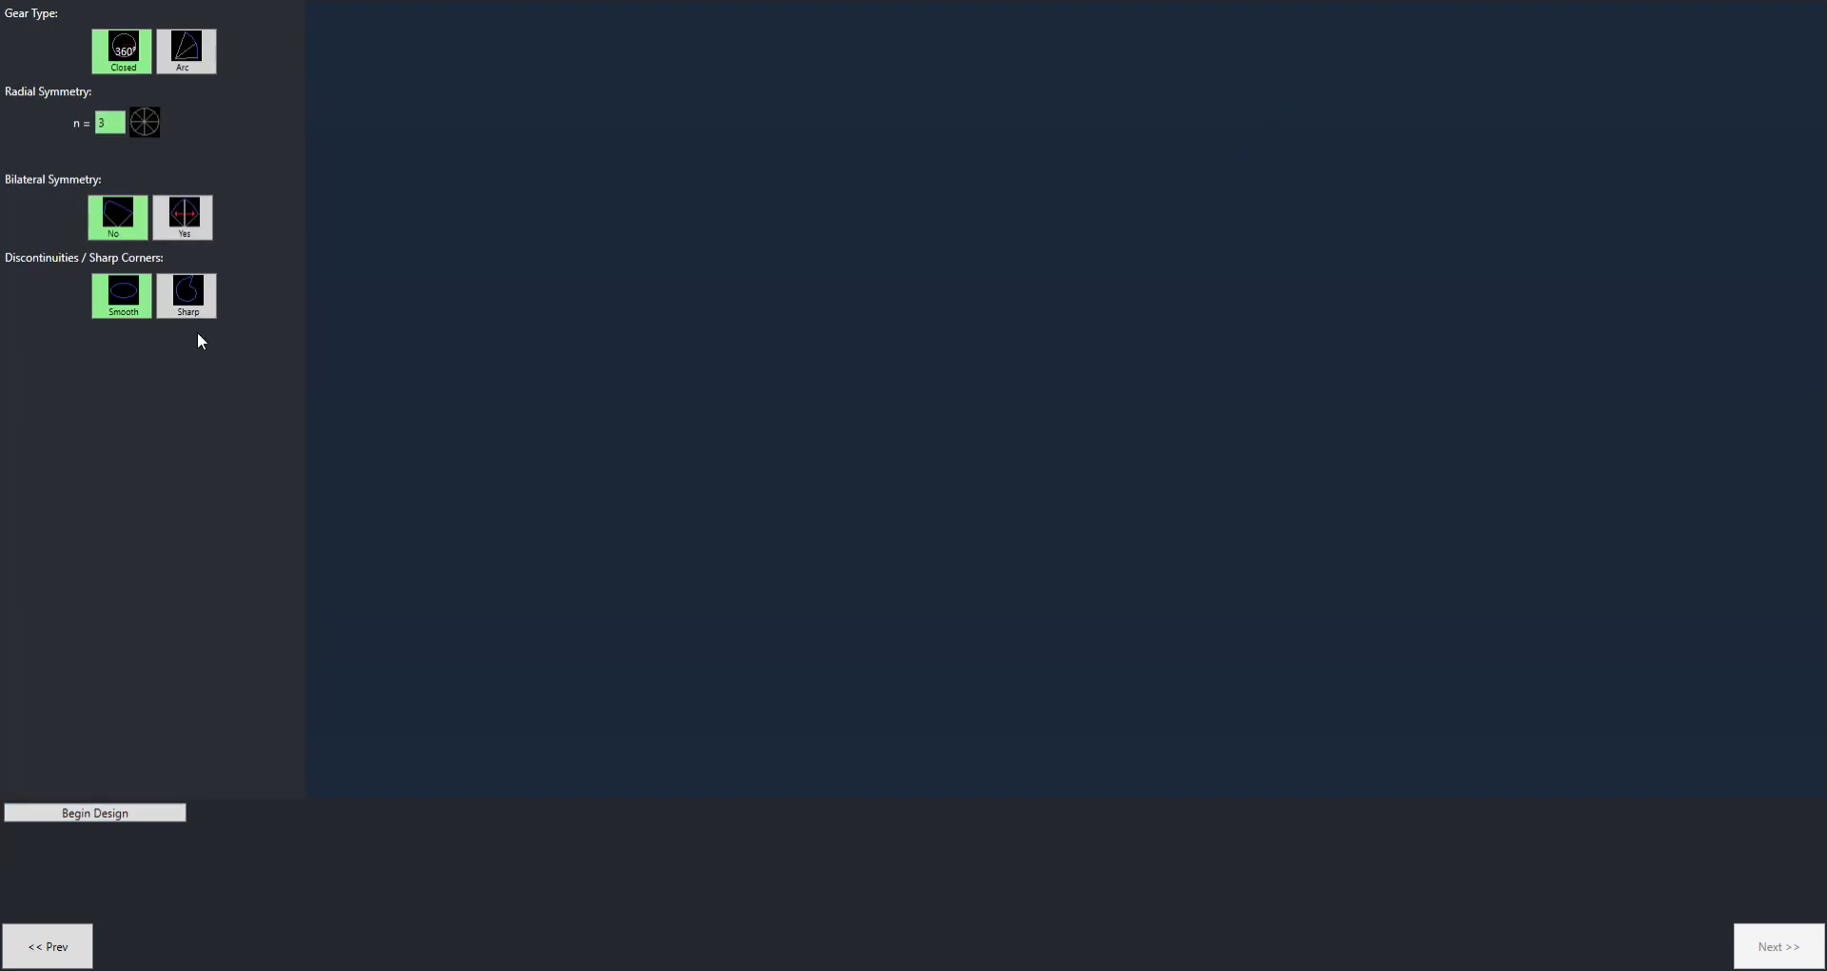
left_click(181, 225)
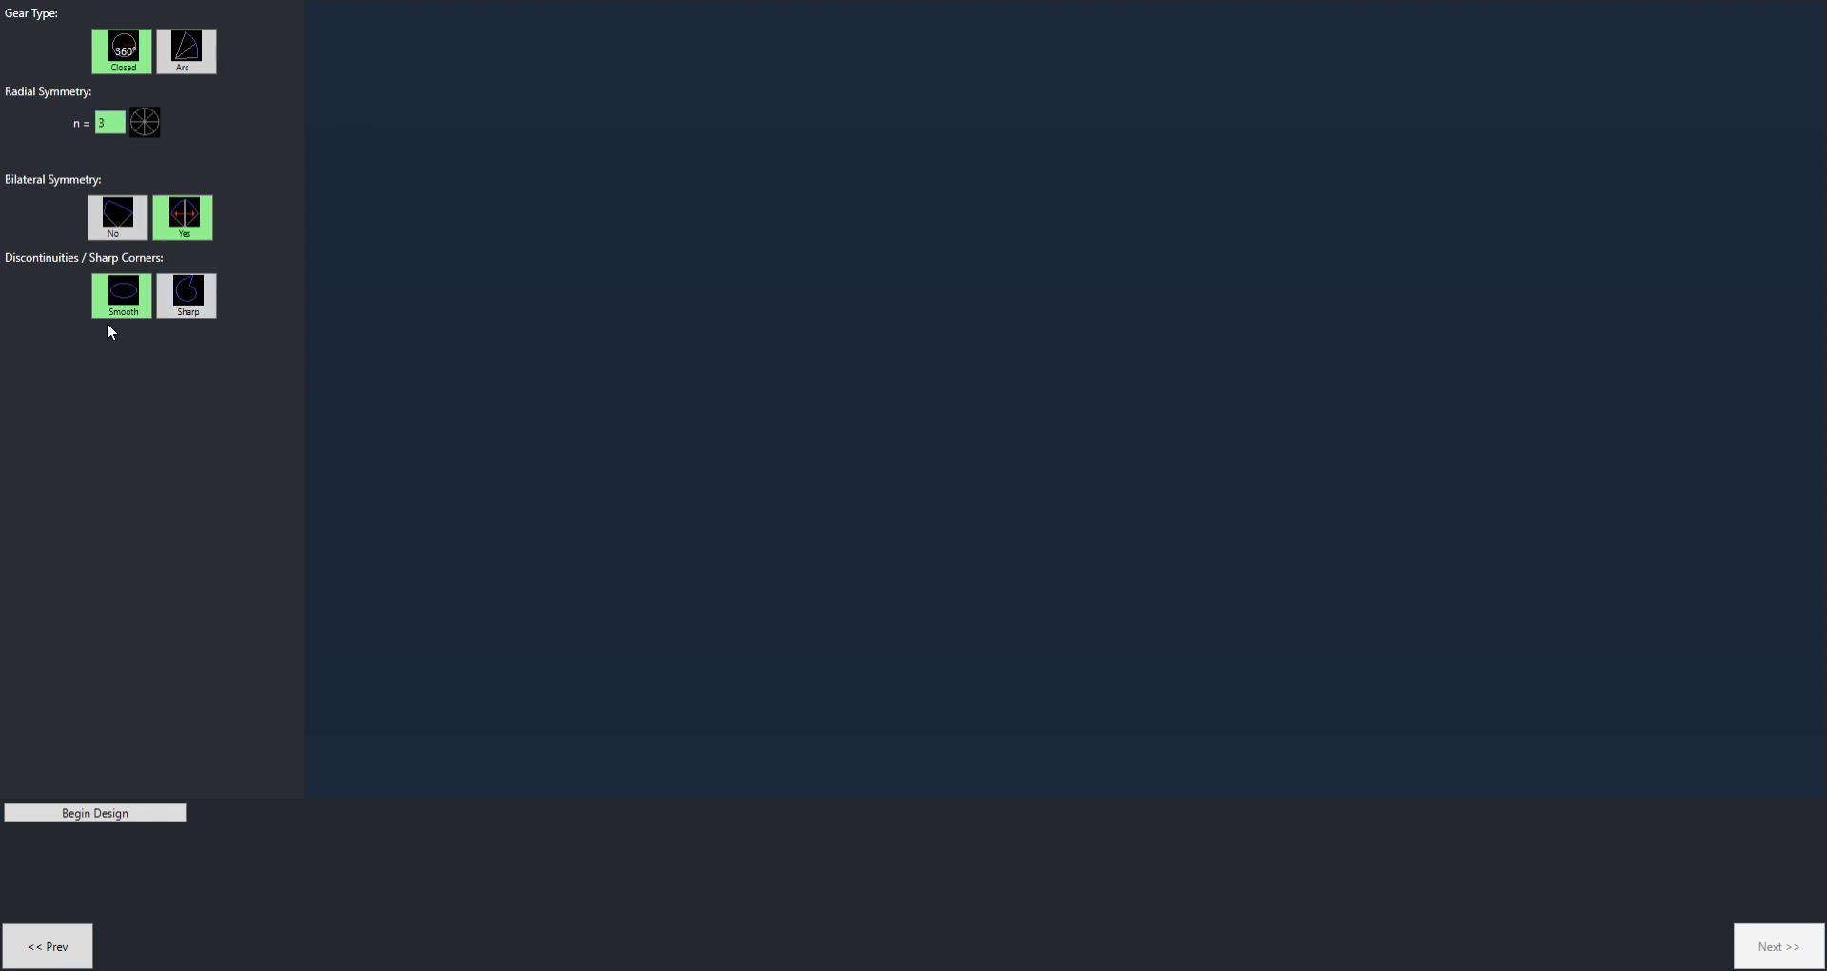
left_click(95, 811)
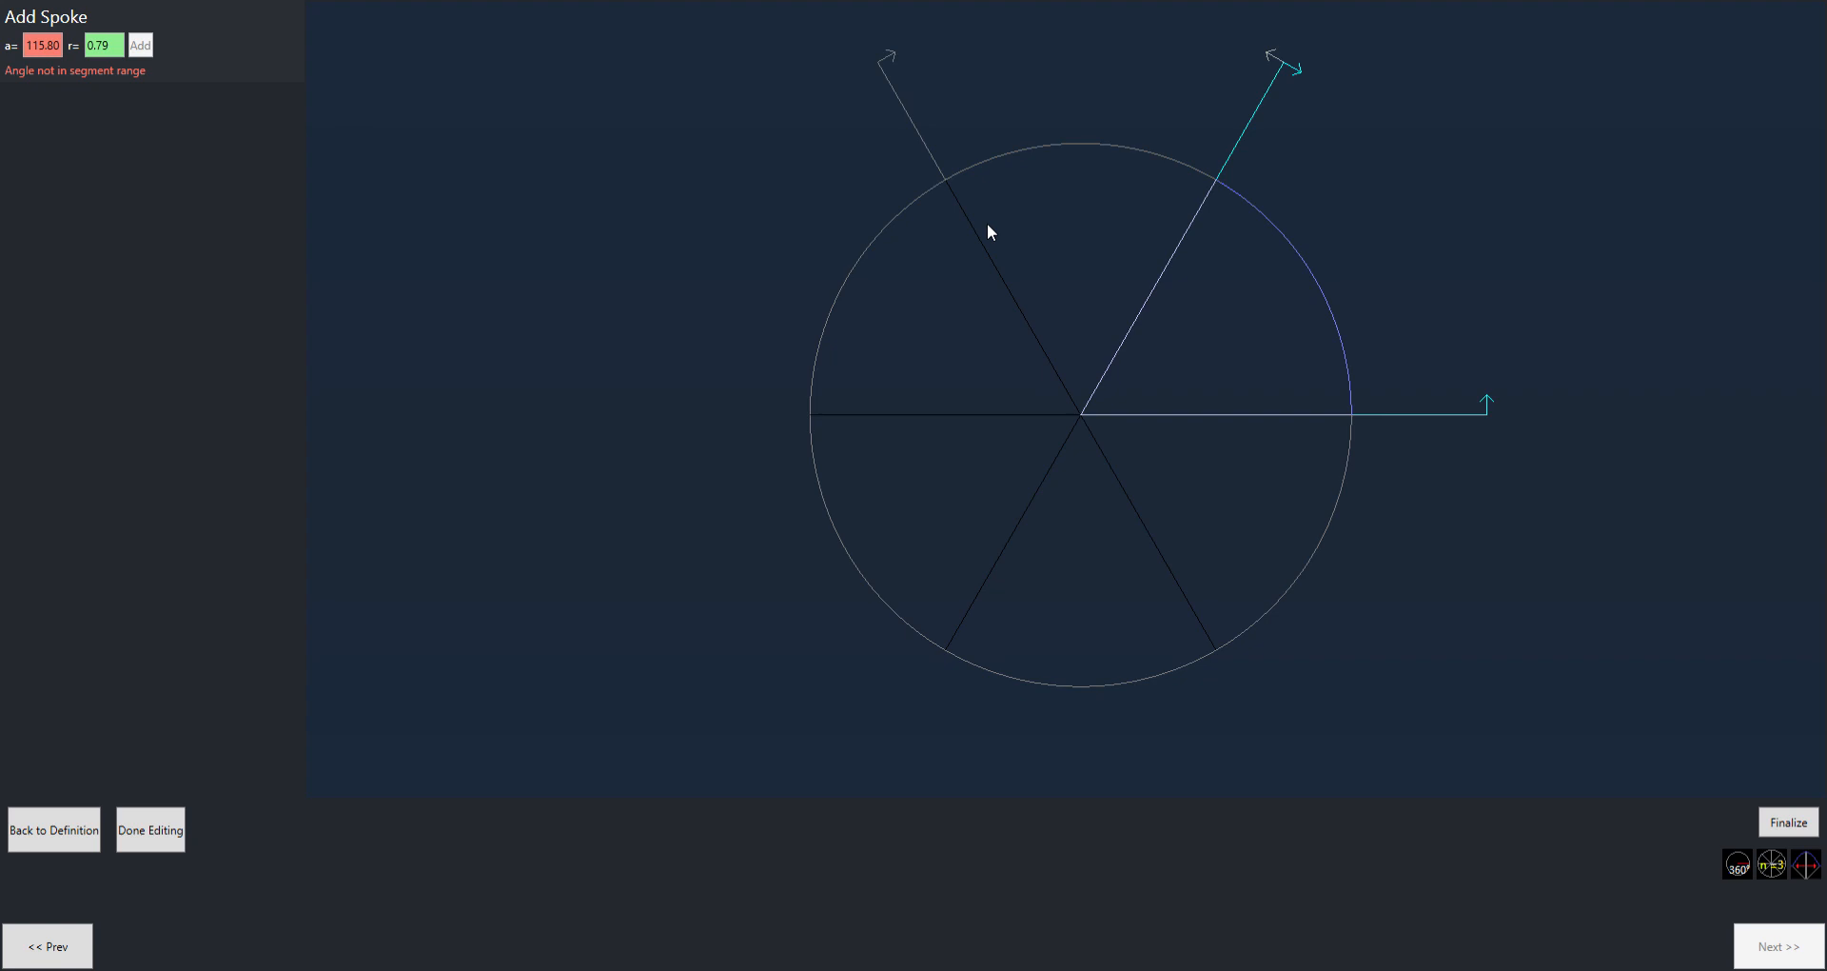
left_click(1219, 192)
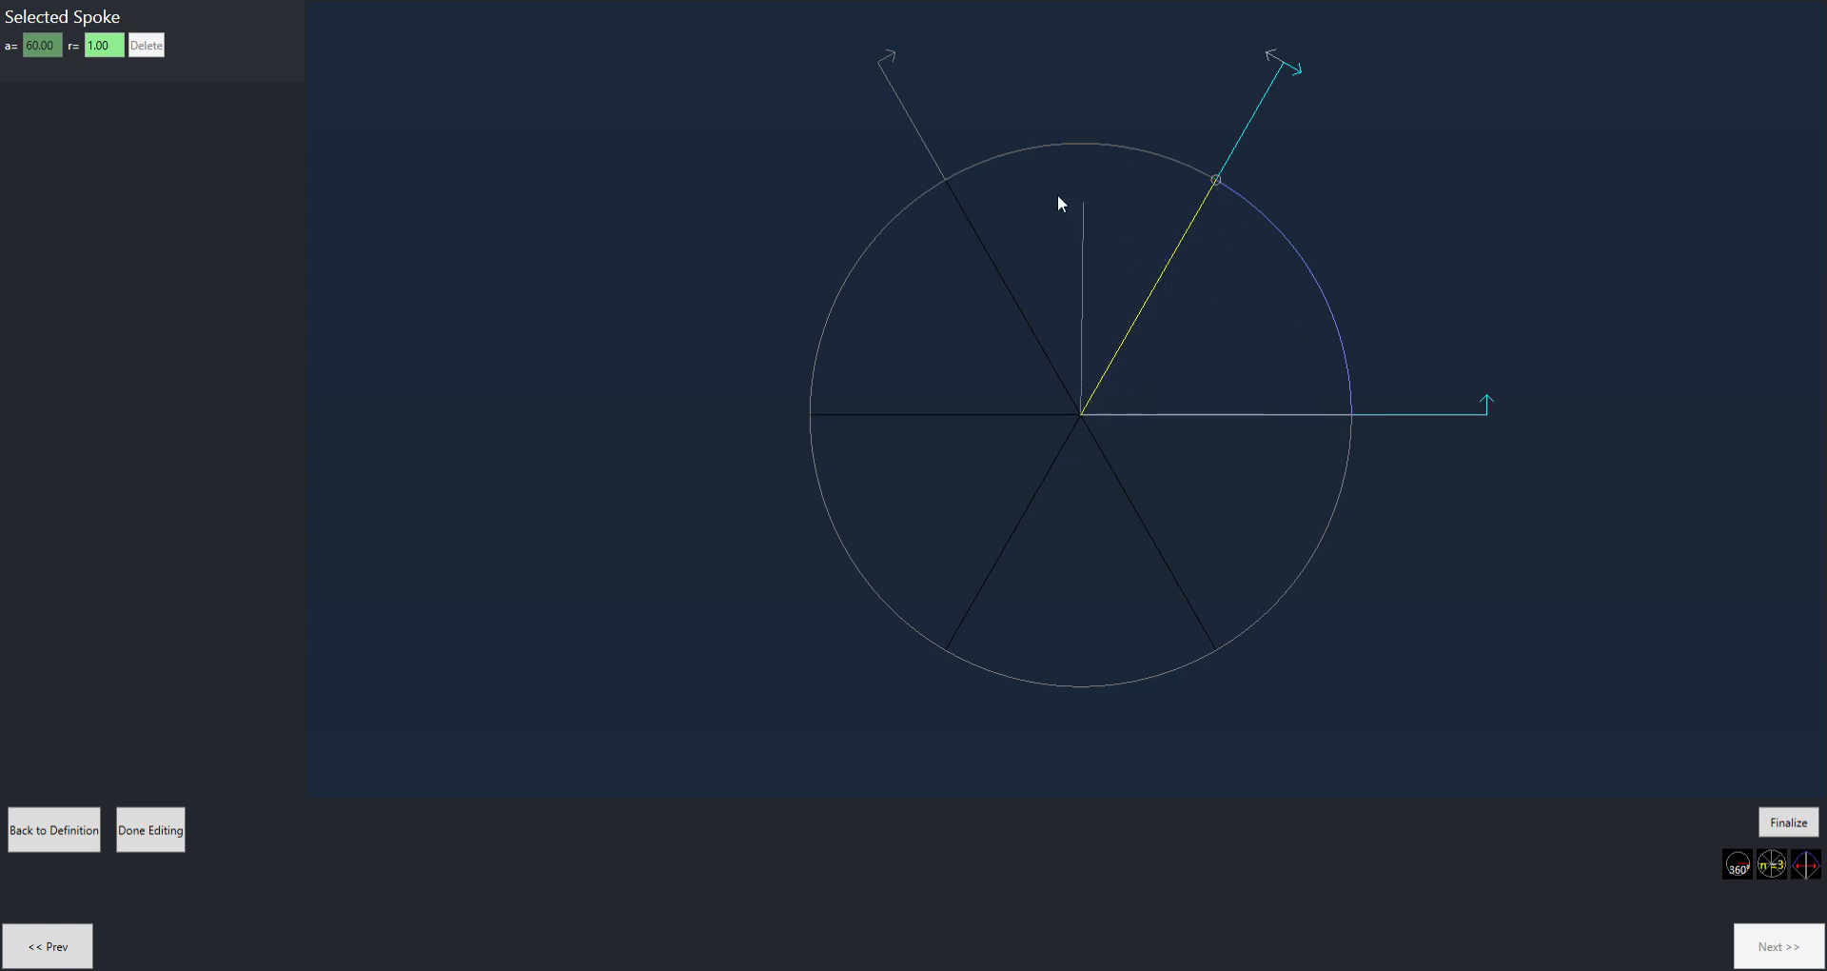
left_click_drag(1217, 184, 1178, 283)
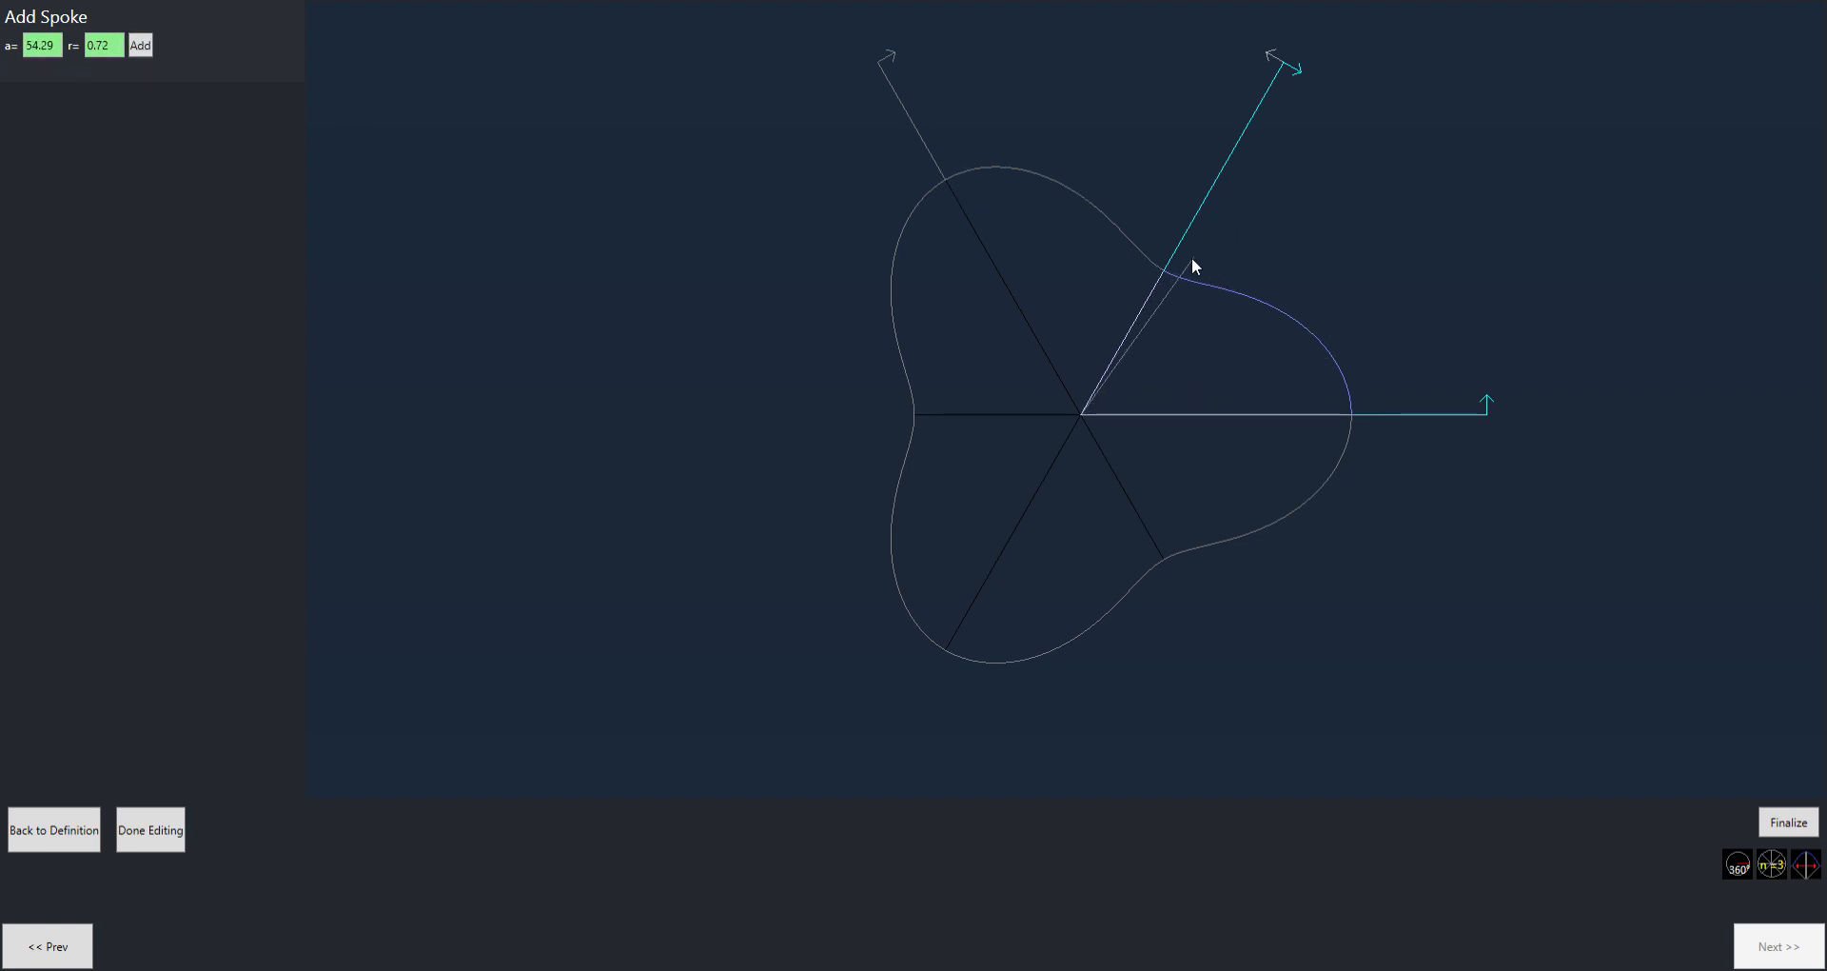
Redefine the gear with radial symmetry n = 1, keep bilateral symmetry on, and begin the design
left_click(57, 843)
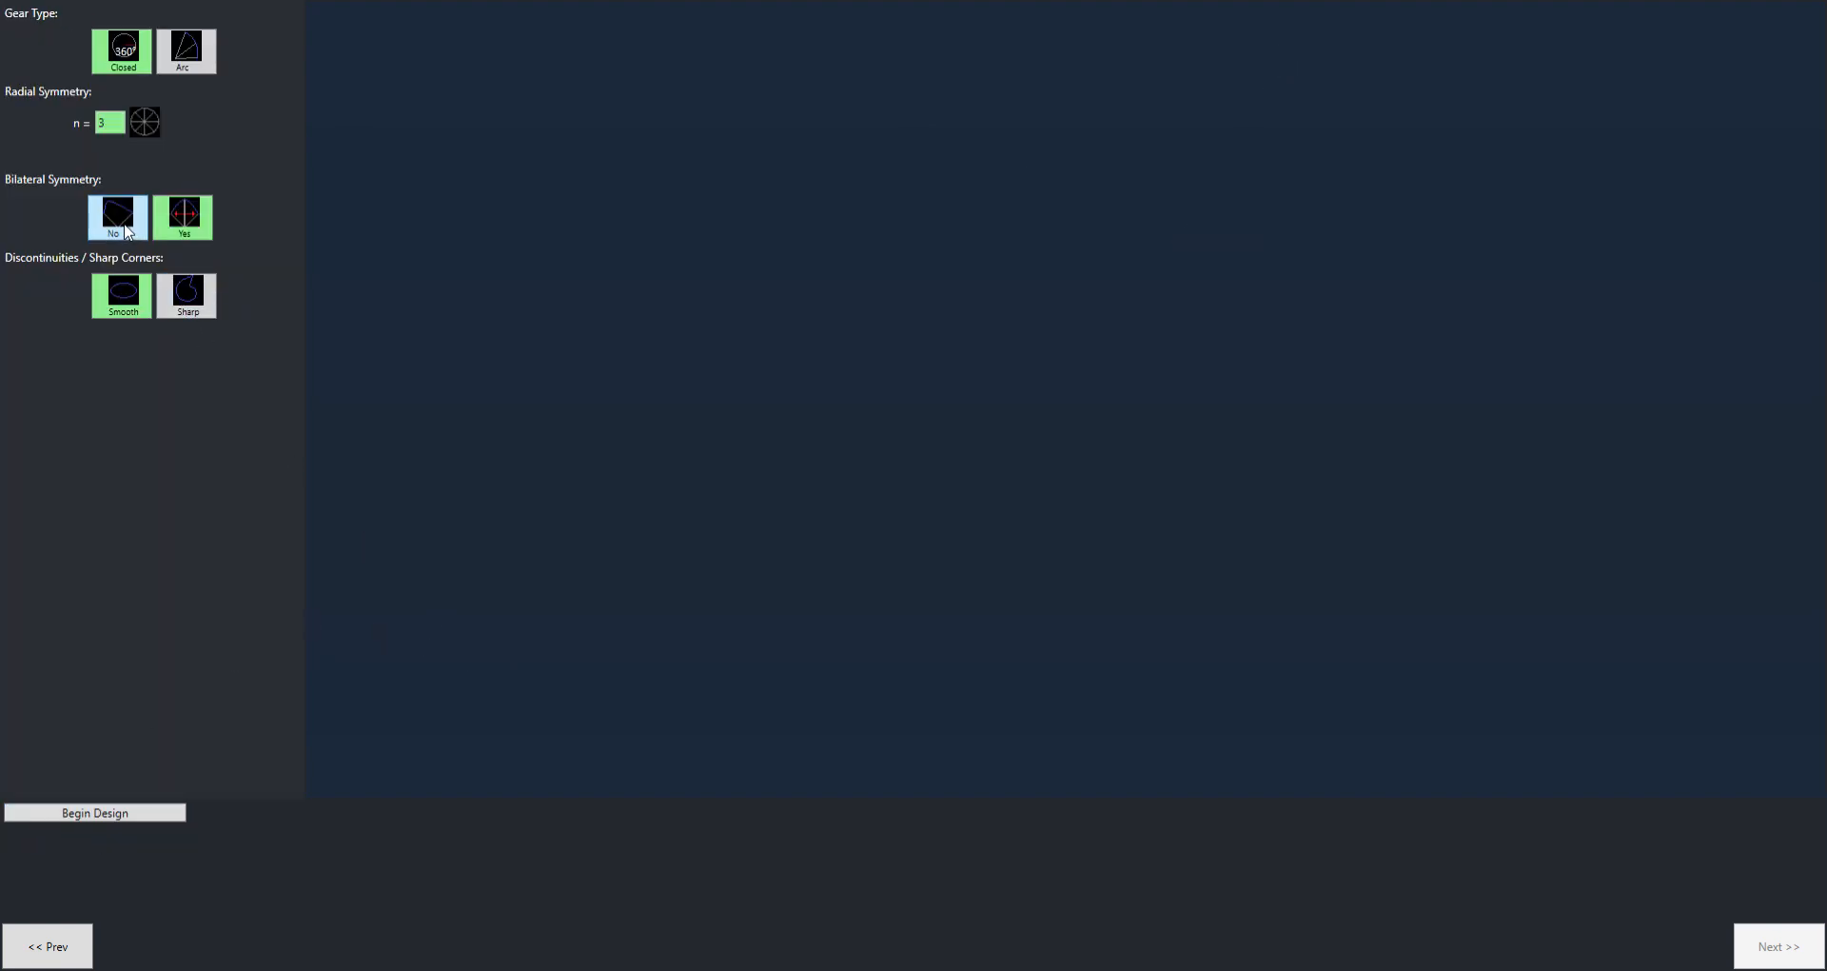
type("1")
left_click(106, 818)
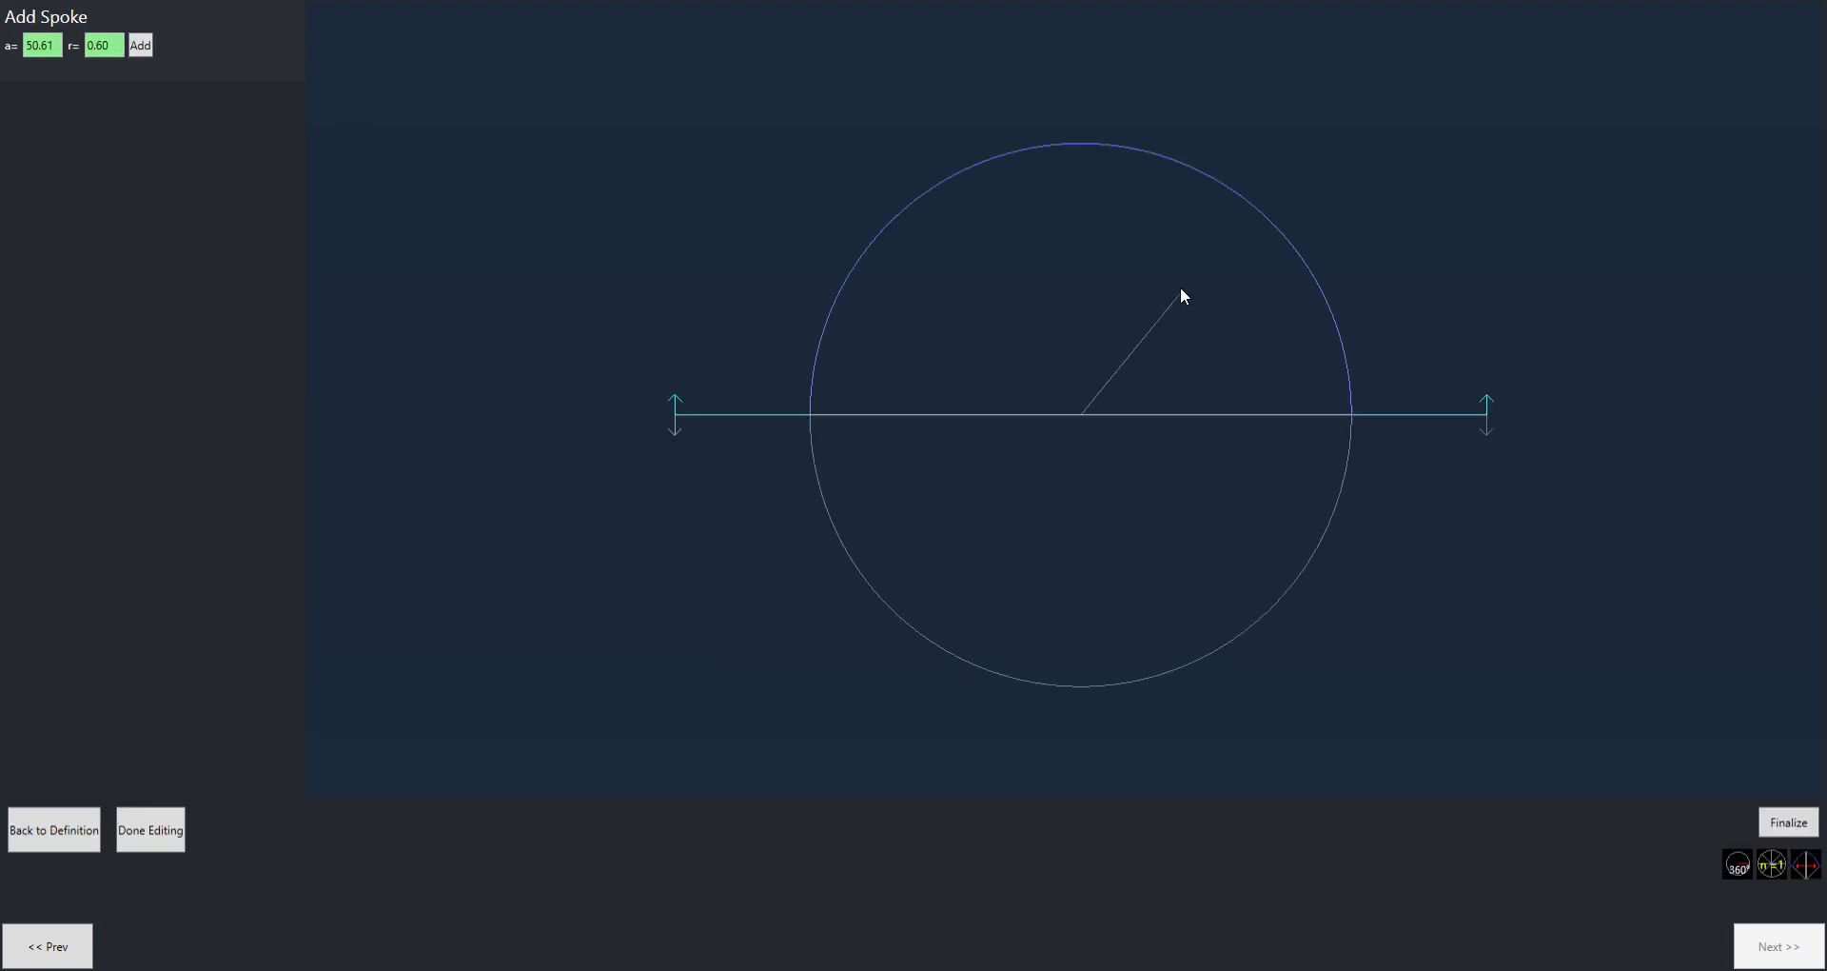
Add three spokes across the upper half of the mirrored outline and lengthen the spoke at 0°
left_click(1217, 295)
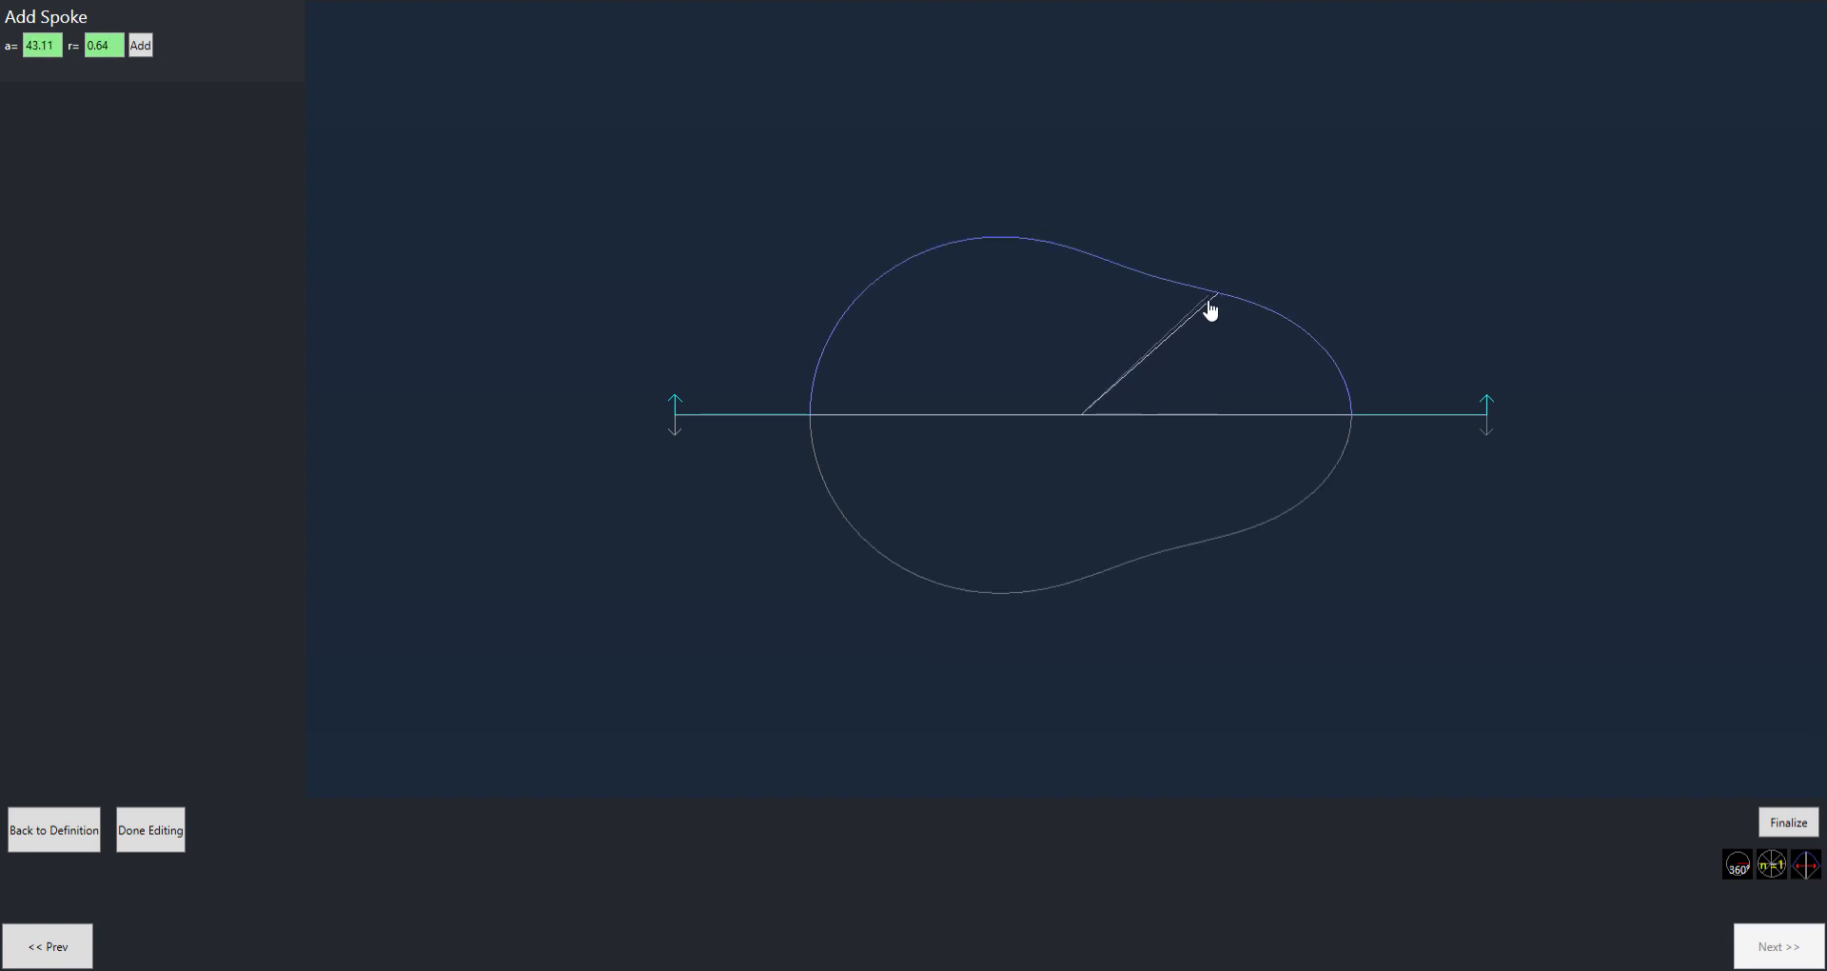
left_click(1015, 185)
left_click(860, 271)
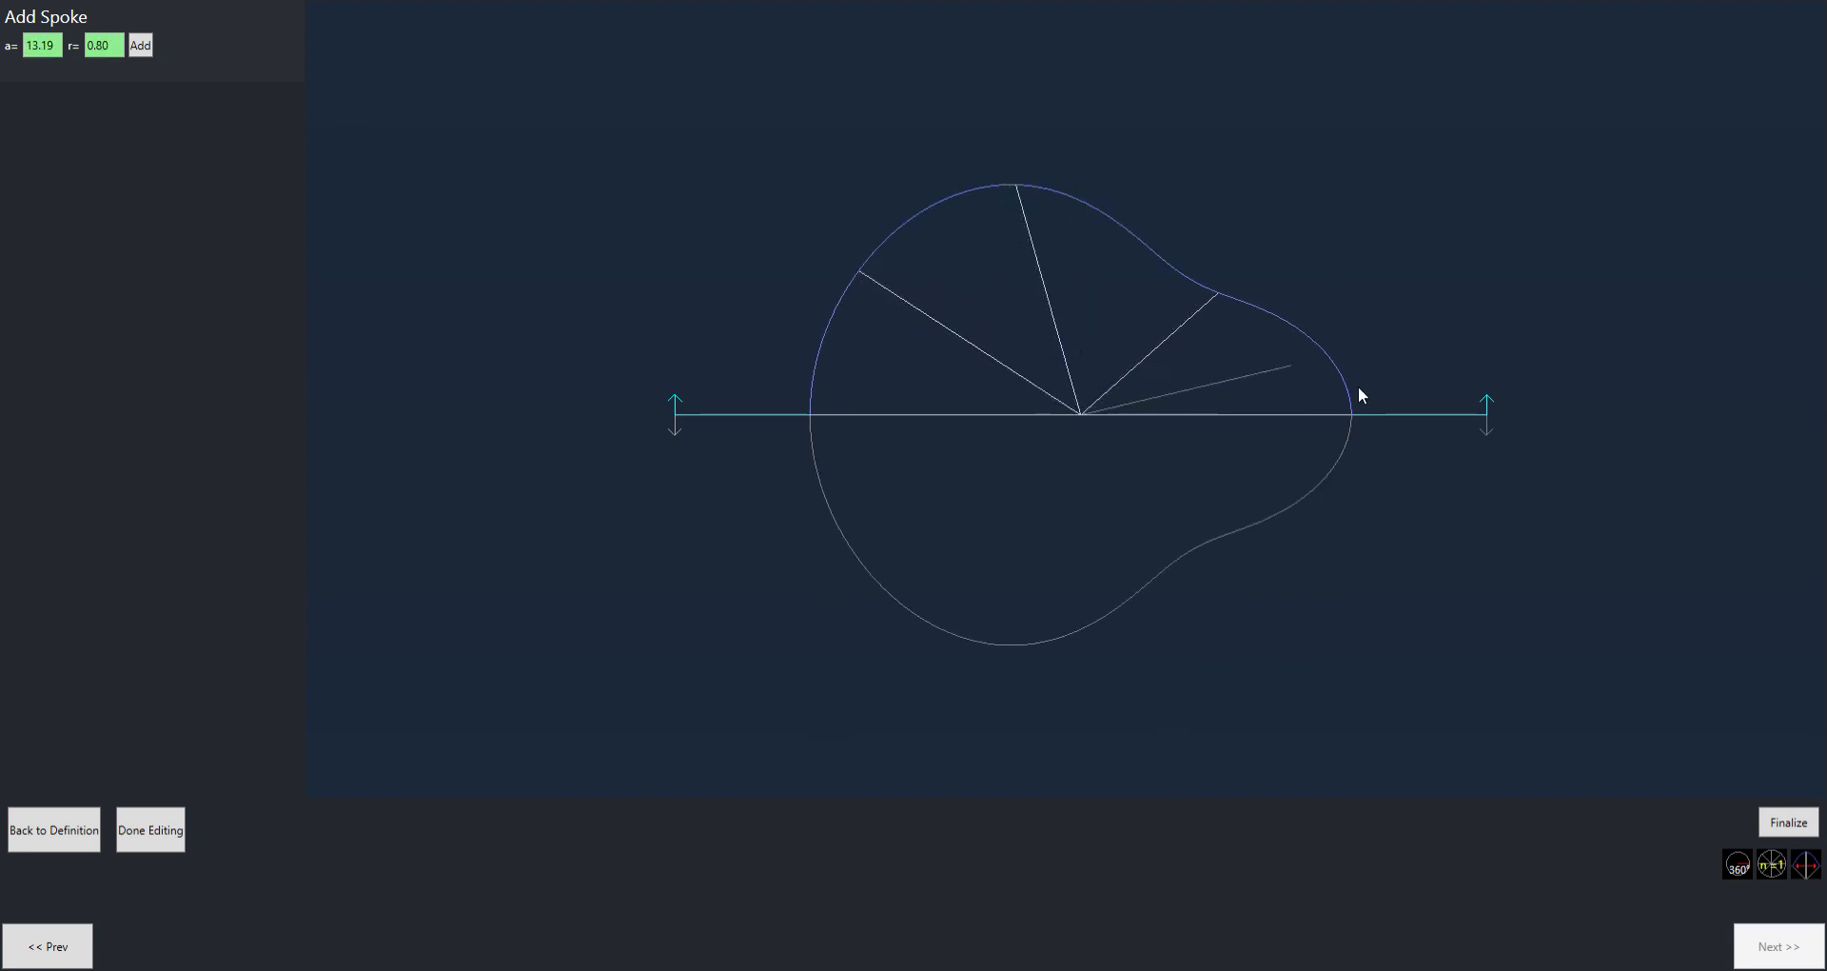
mouse_move(1363, 422)
left_mouse_down()
mouse_move(1403, 432)
mouse_move(1379, 416)
left_mouse_up()
Move the 41.53° spoke to 55.50° with radius 0.81, and add a spoke at 18.93° with radius 0.88
left_click(1221, 294)
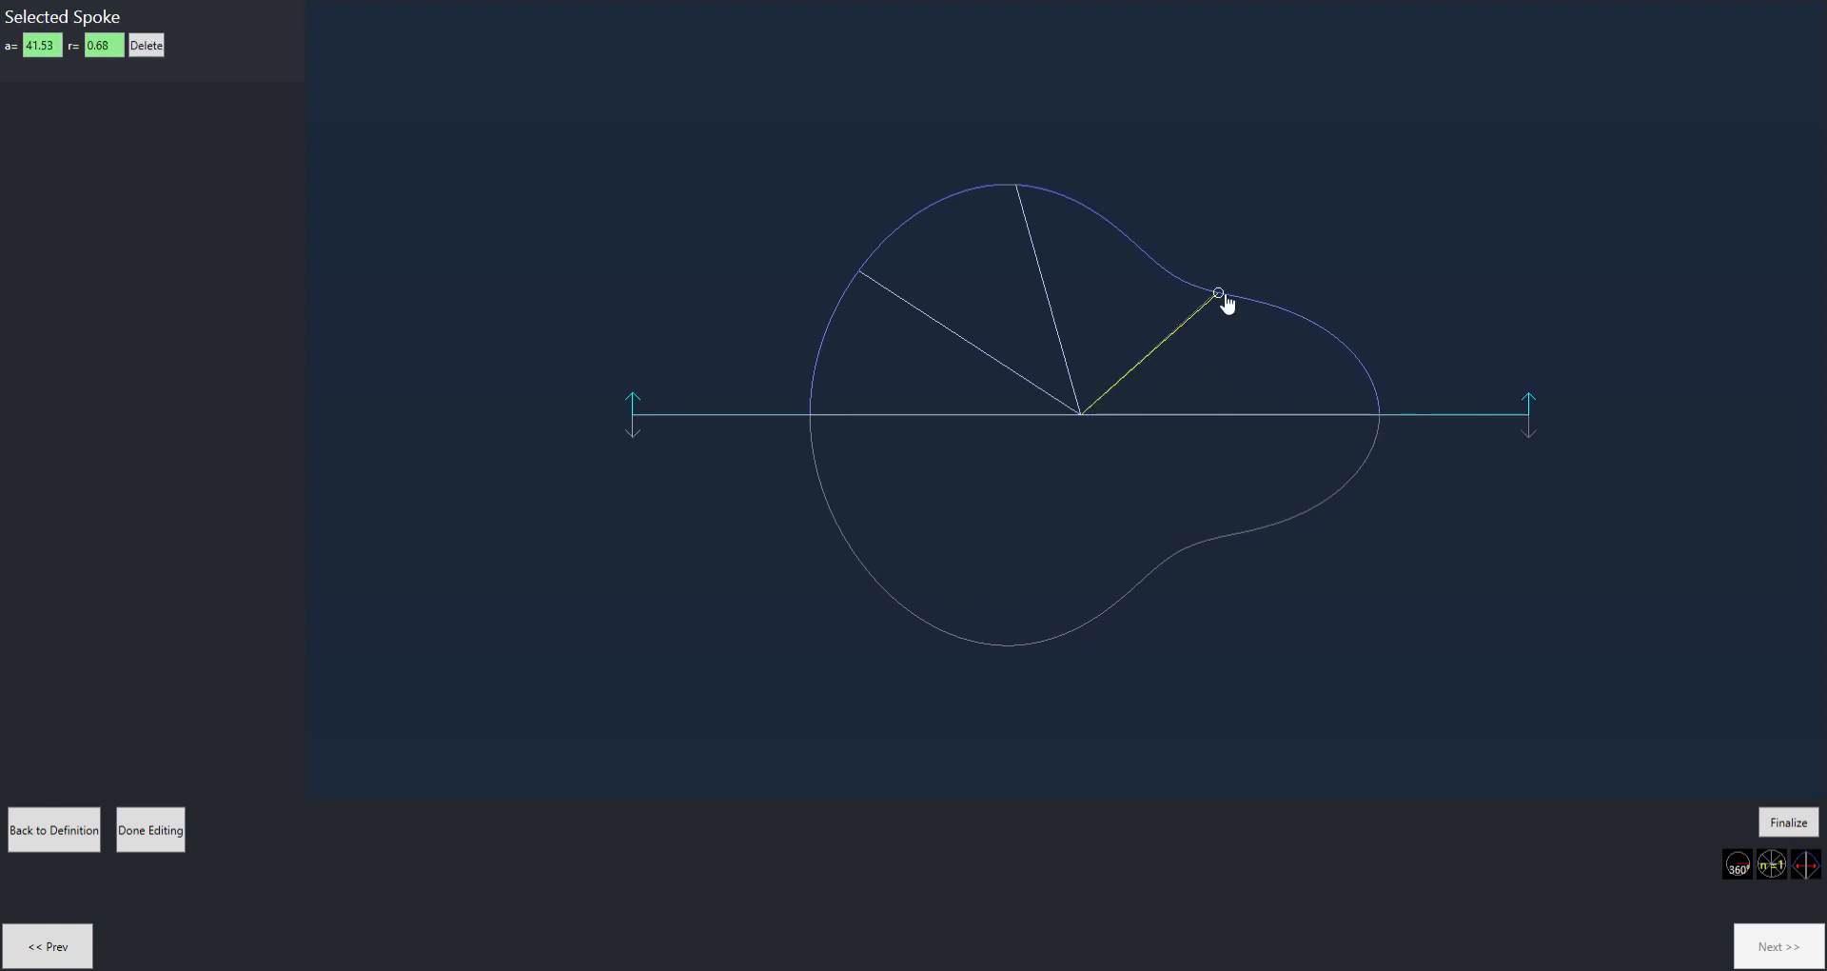
left_click_drag(1225, 295, 1205, 235)
left_click(1288, 329)
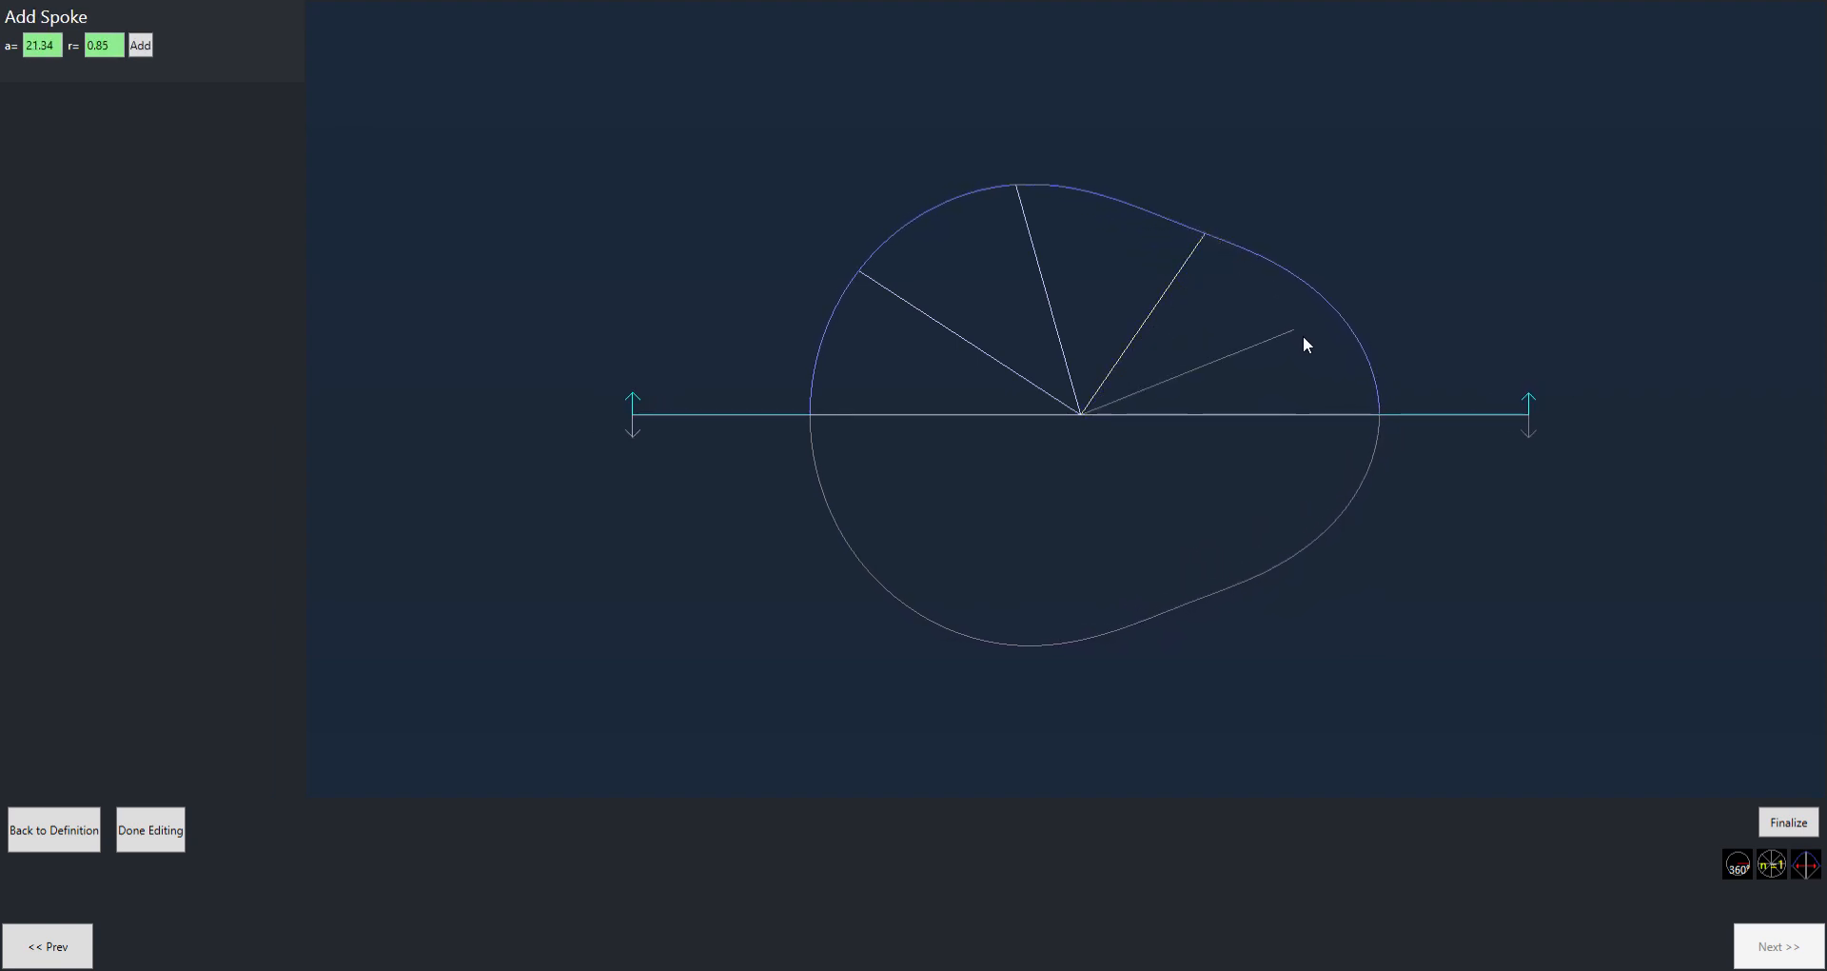
Reposition the four upper-half spokes so the mirrored outline forms a smooth egg shape
left_click(1204, 236)
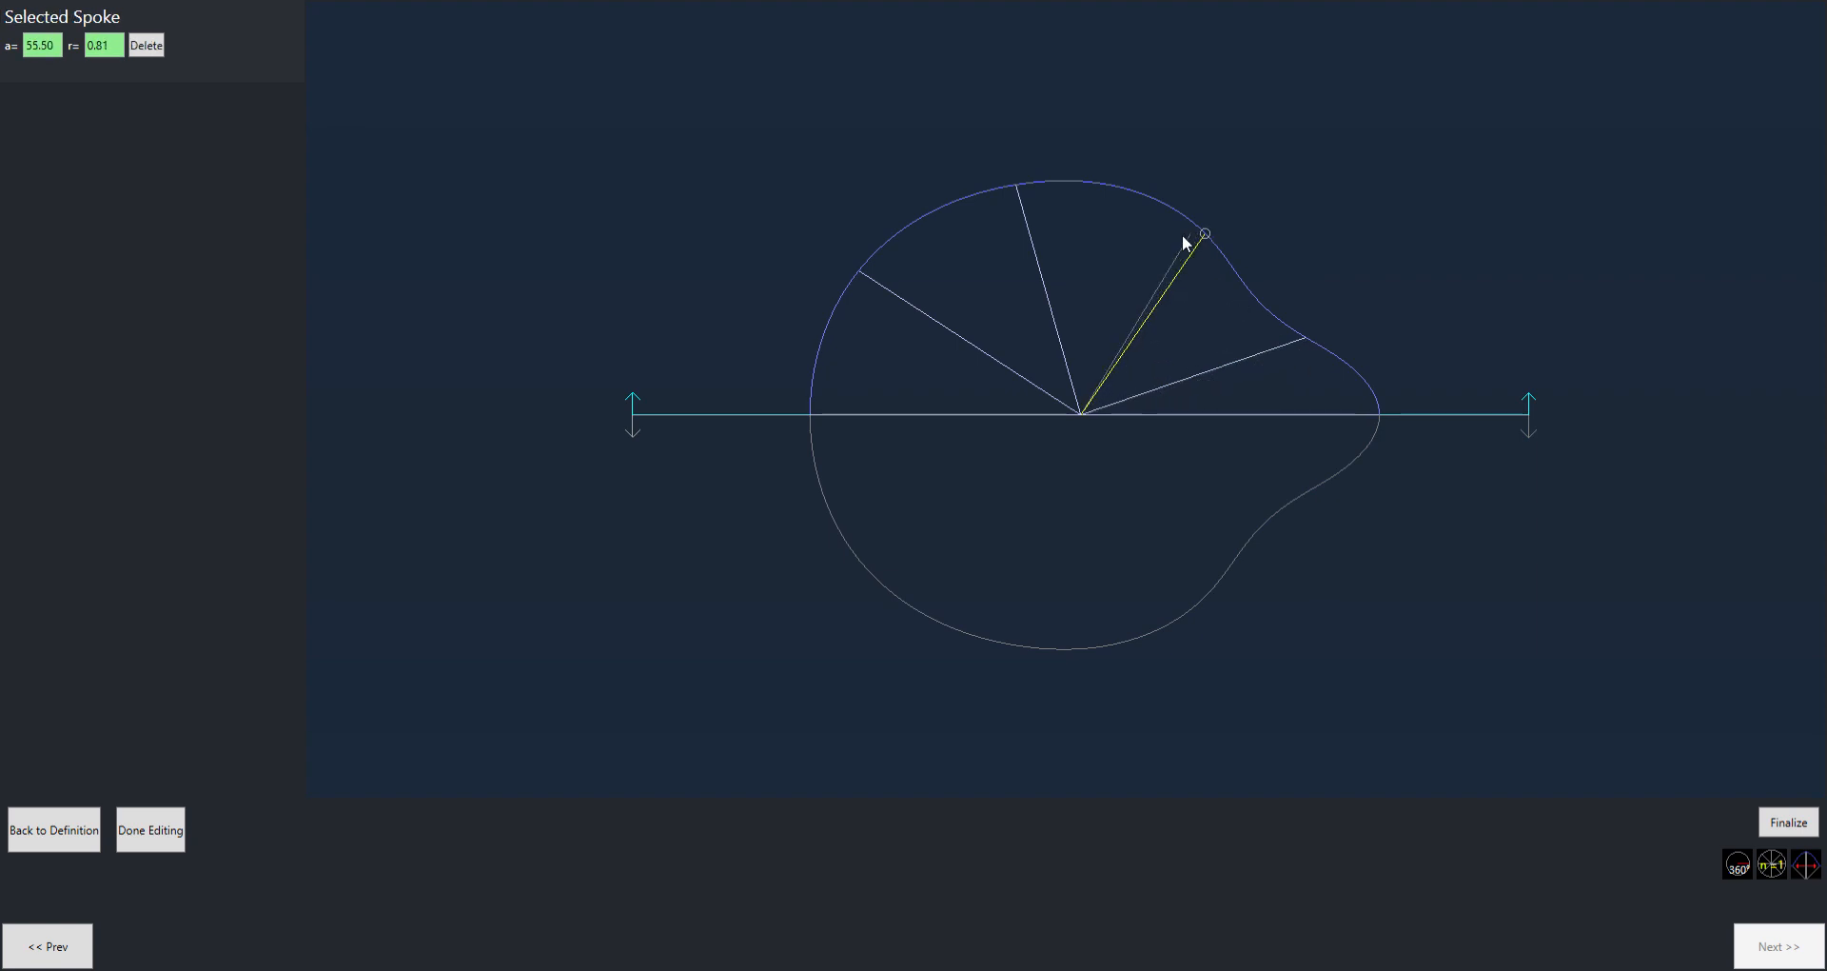
left_click_drag(1211, 245, 841, 348)
left_click(1019, 185)
left_click(1310, 341)
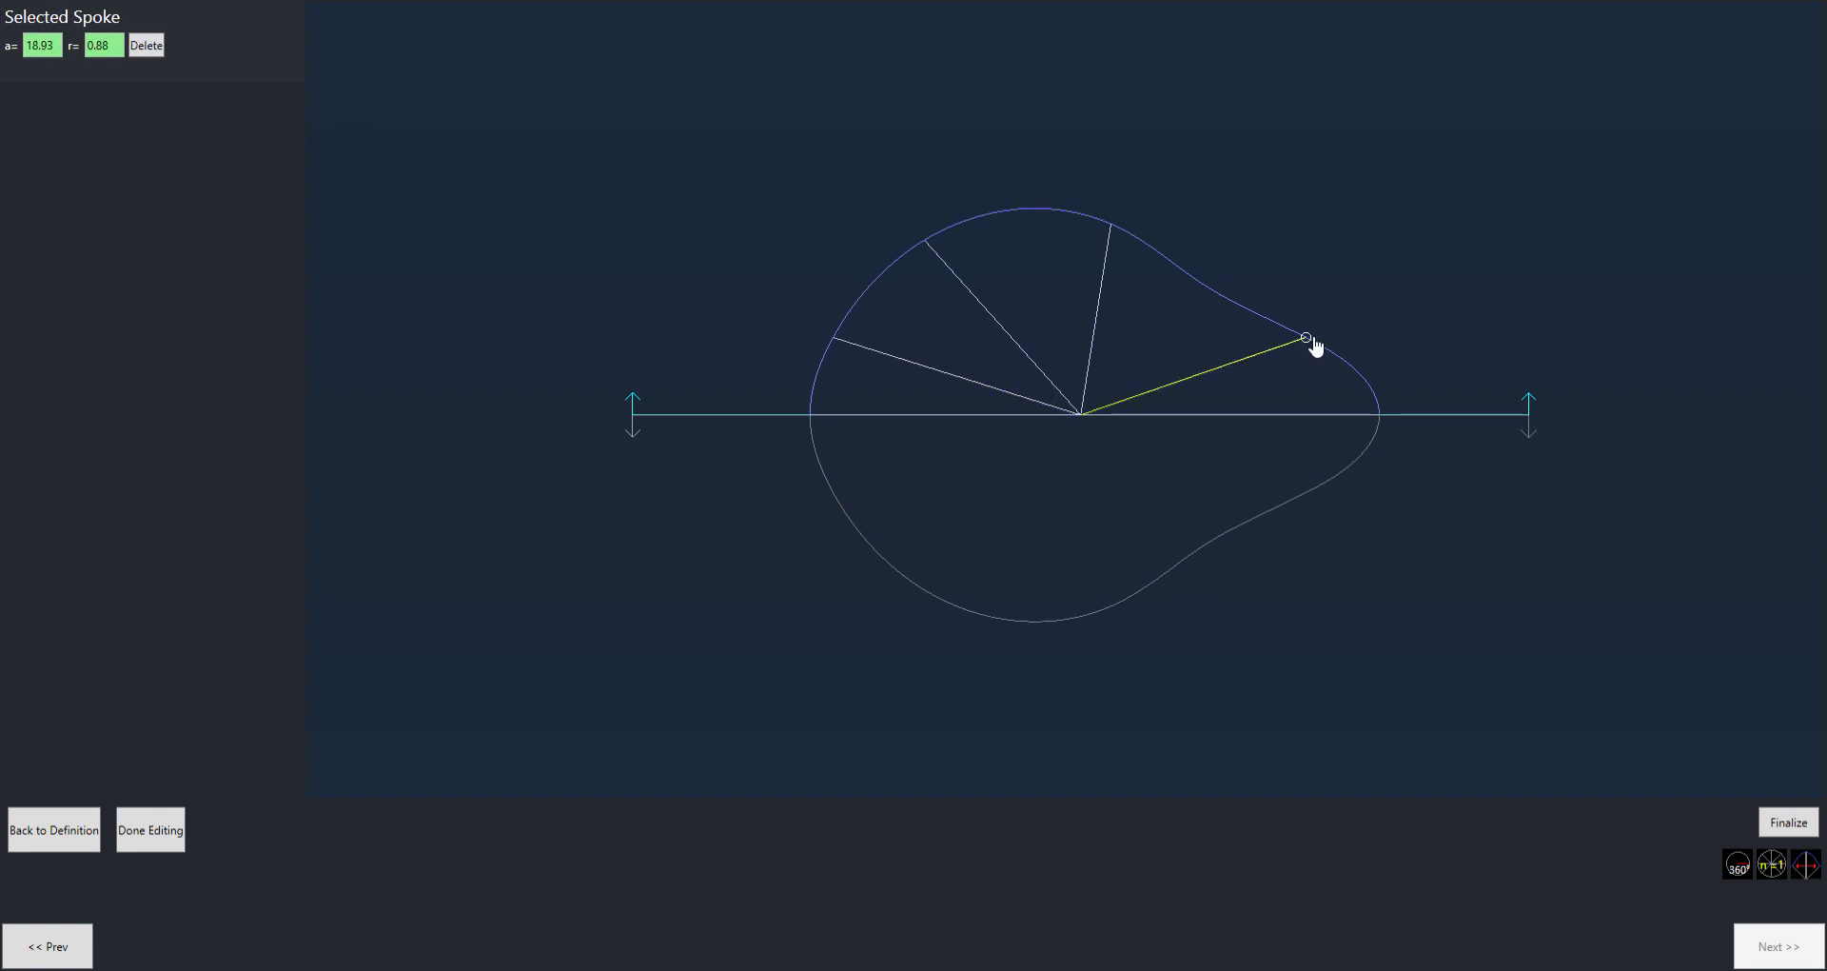
left_click_drag(1313, 340, 1323, 326)
left_click(834, 340)
left_click_drag(838, 349, 830, 339)
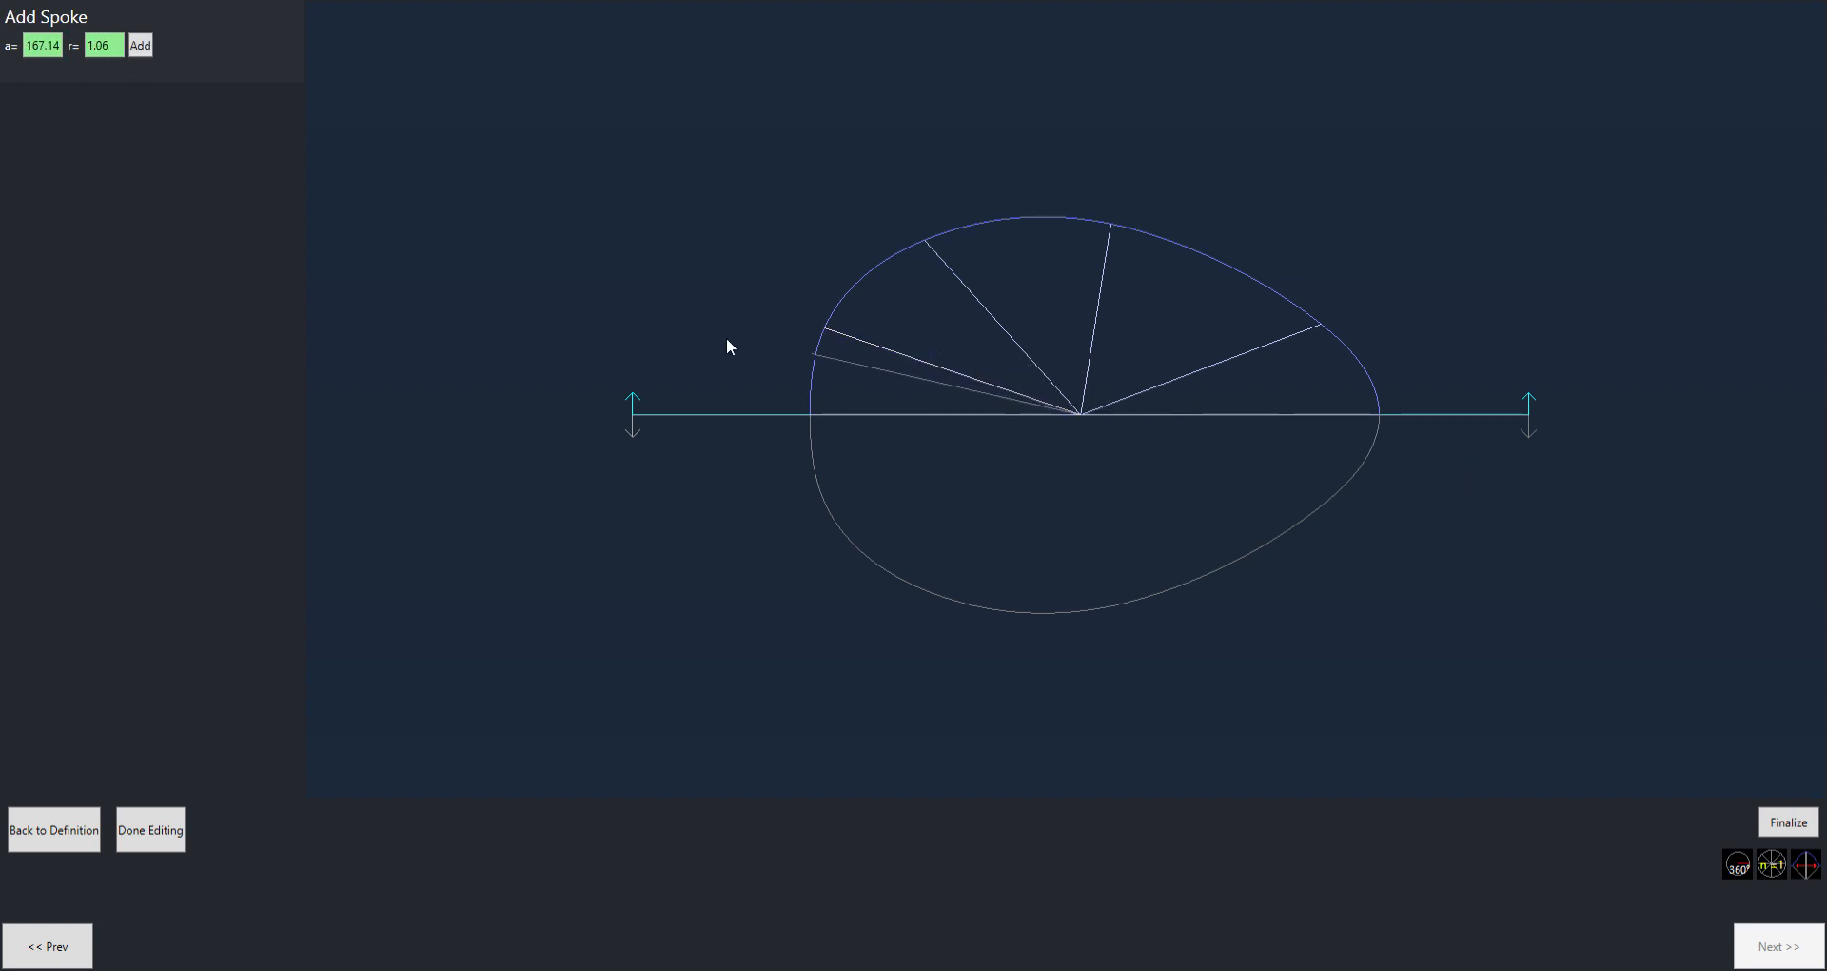
Redefine the gear as an arc type with a 60° arc angle and bilateral symmetry, and begin the design
left_click(54, 828)
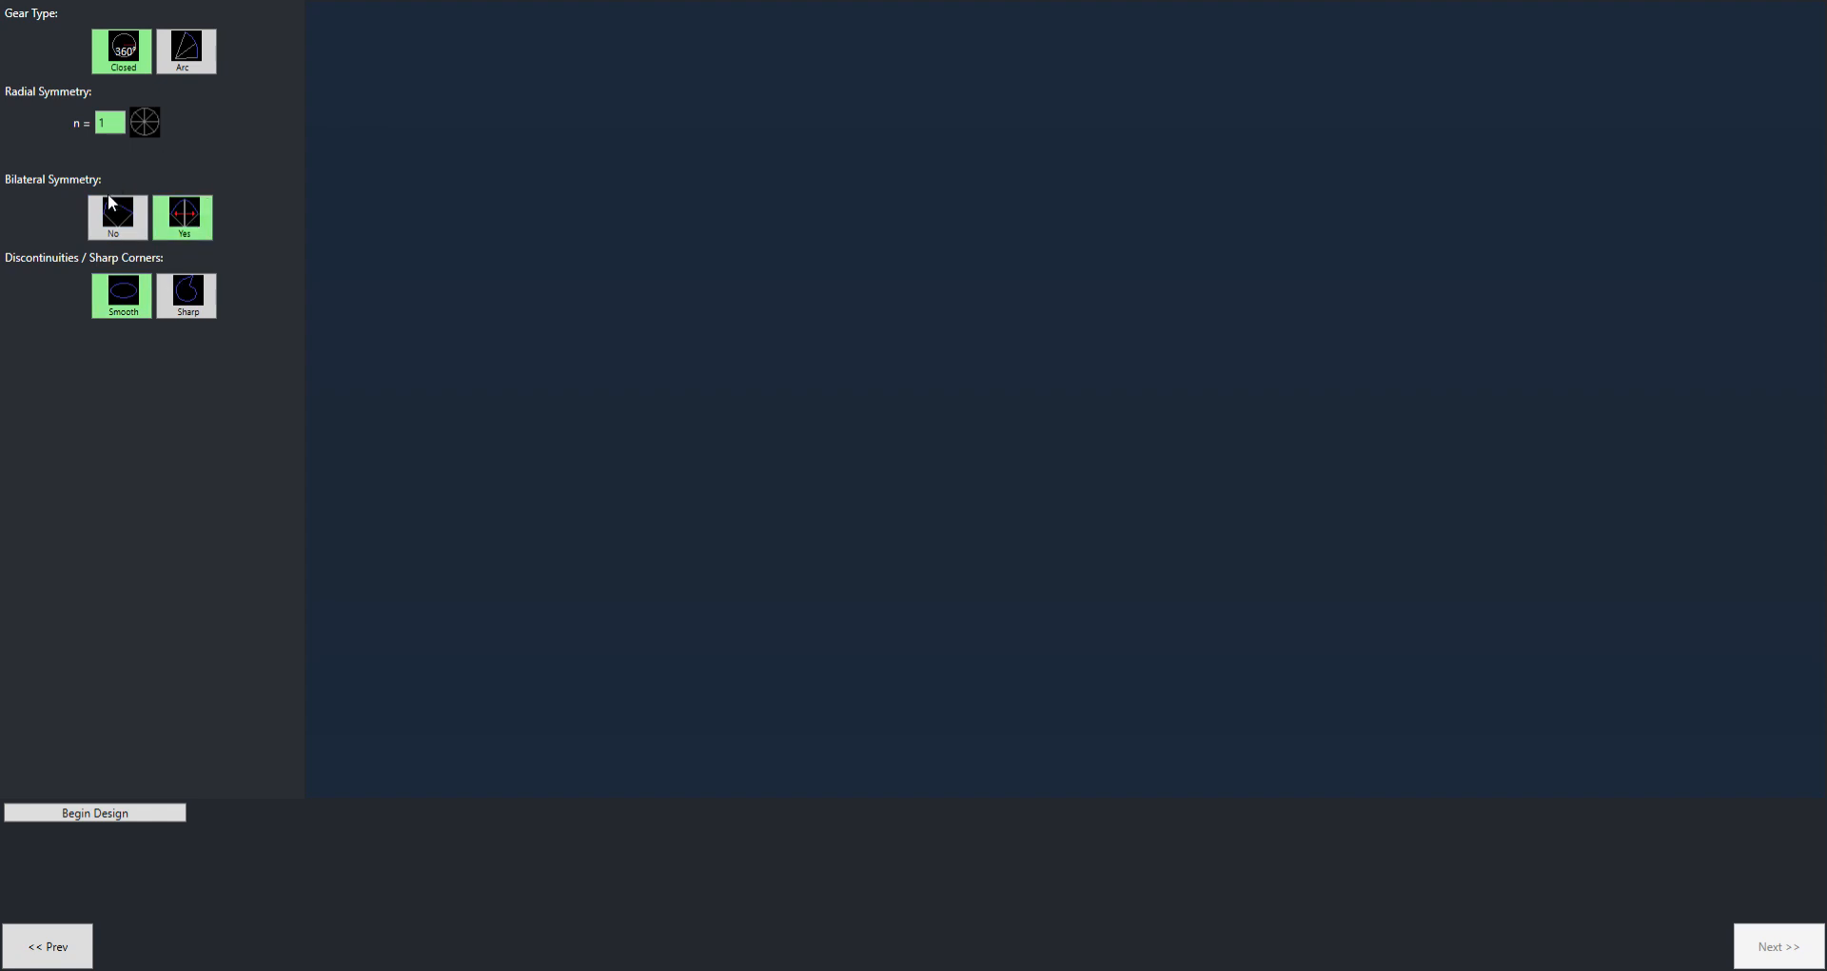
left_click(180, 55)
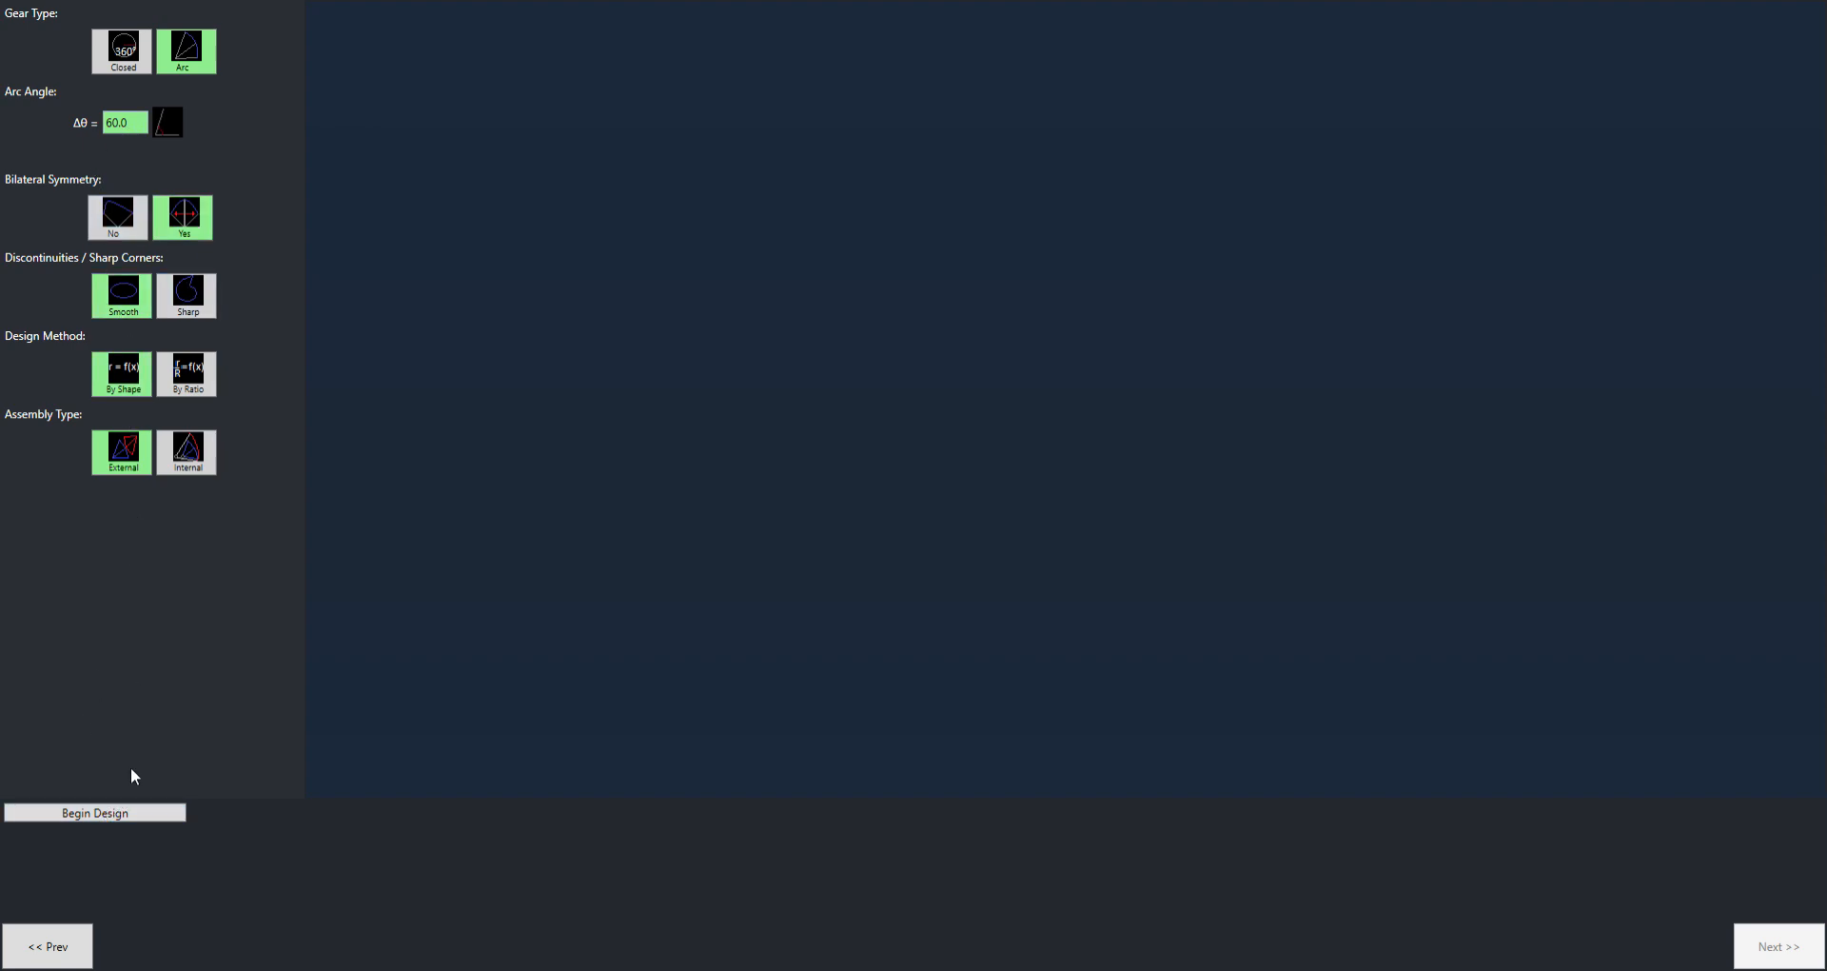
left_click(137, 812)
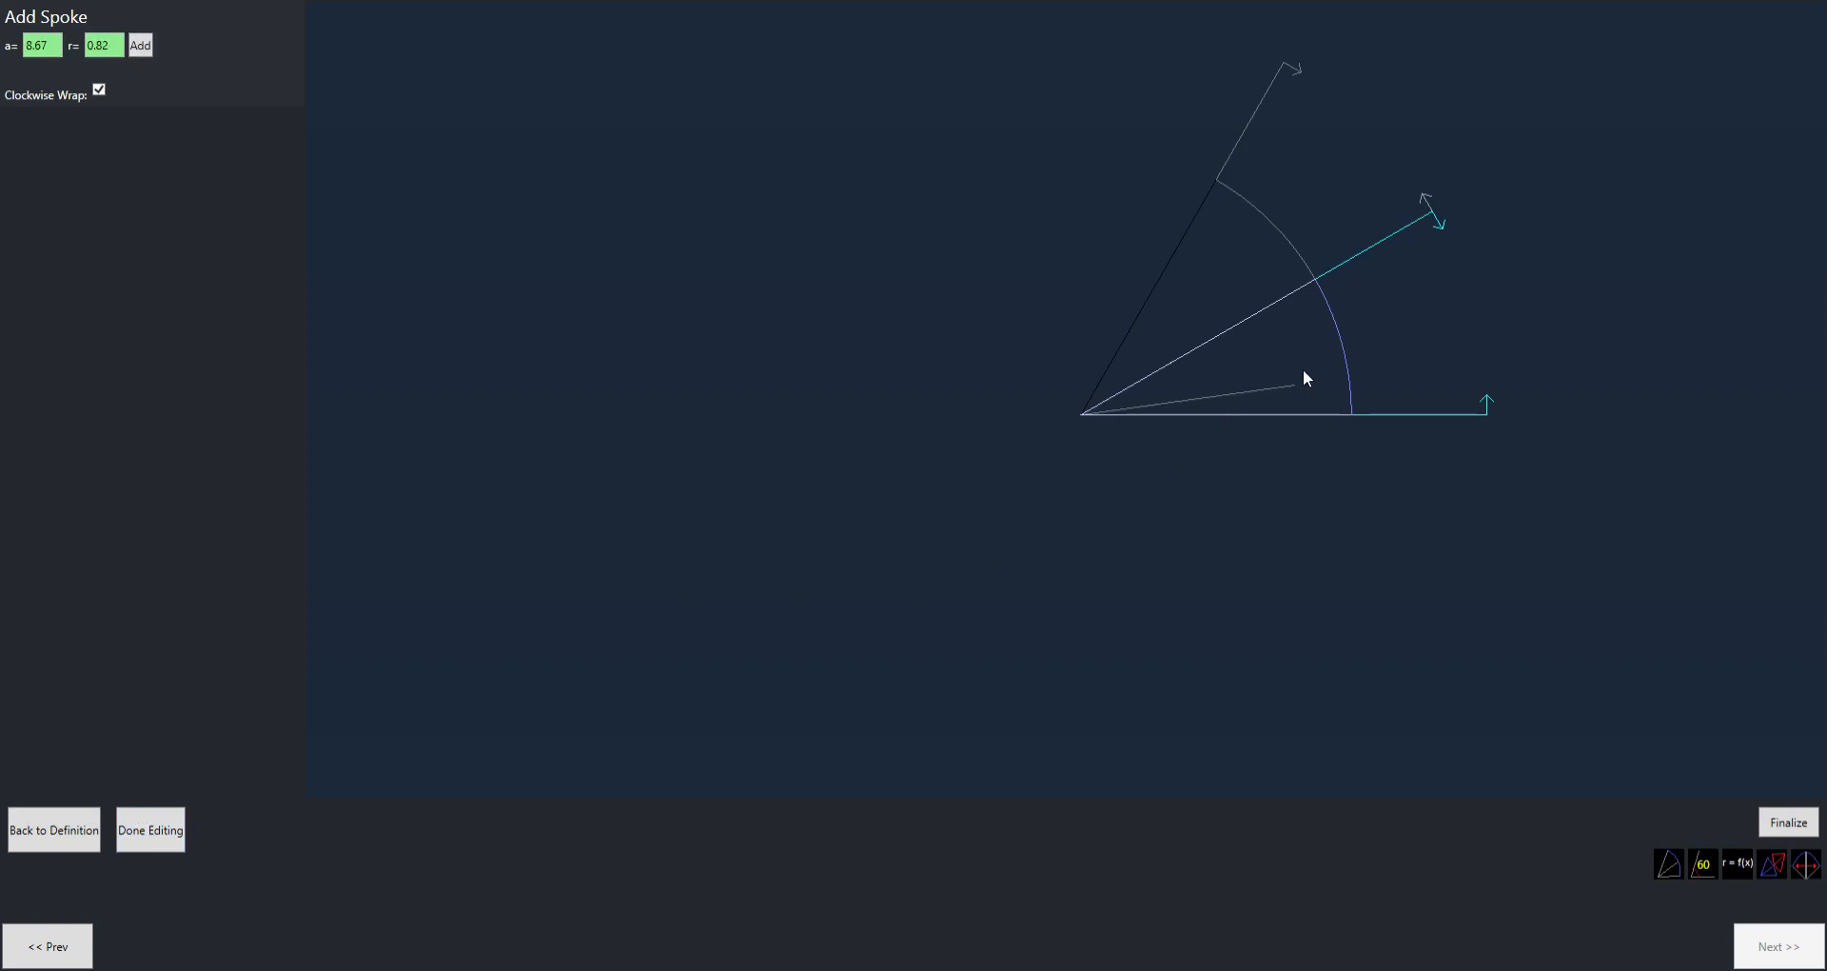
Turn off bilateral symmetry in the 60° arc gear's definition and begin the design again
left_click(48, 849)
left_click(122, 213)
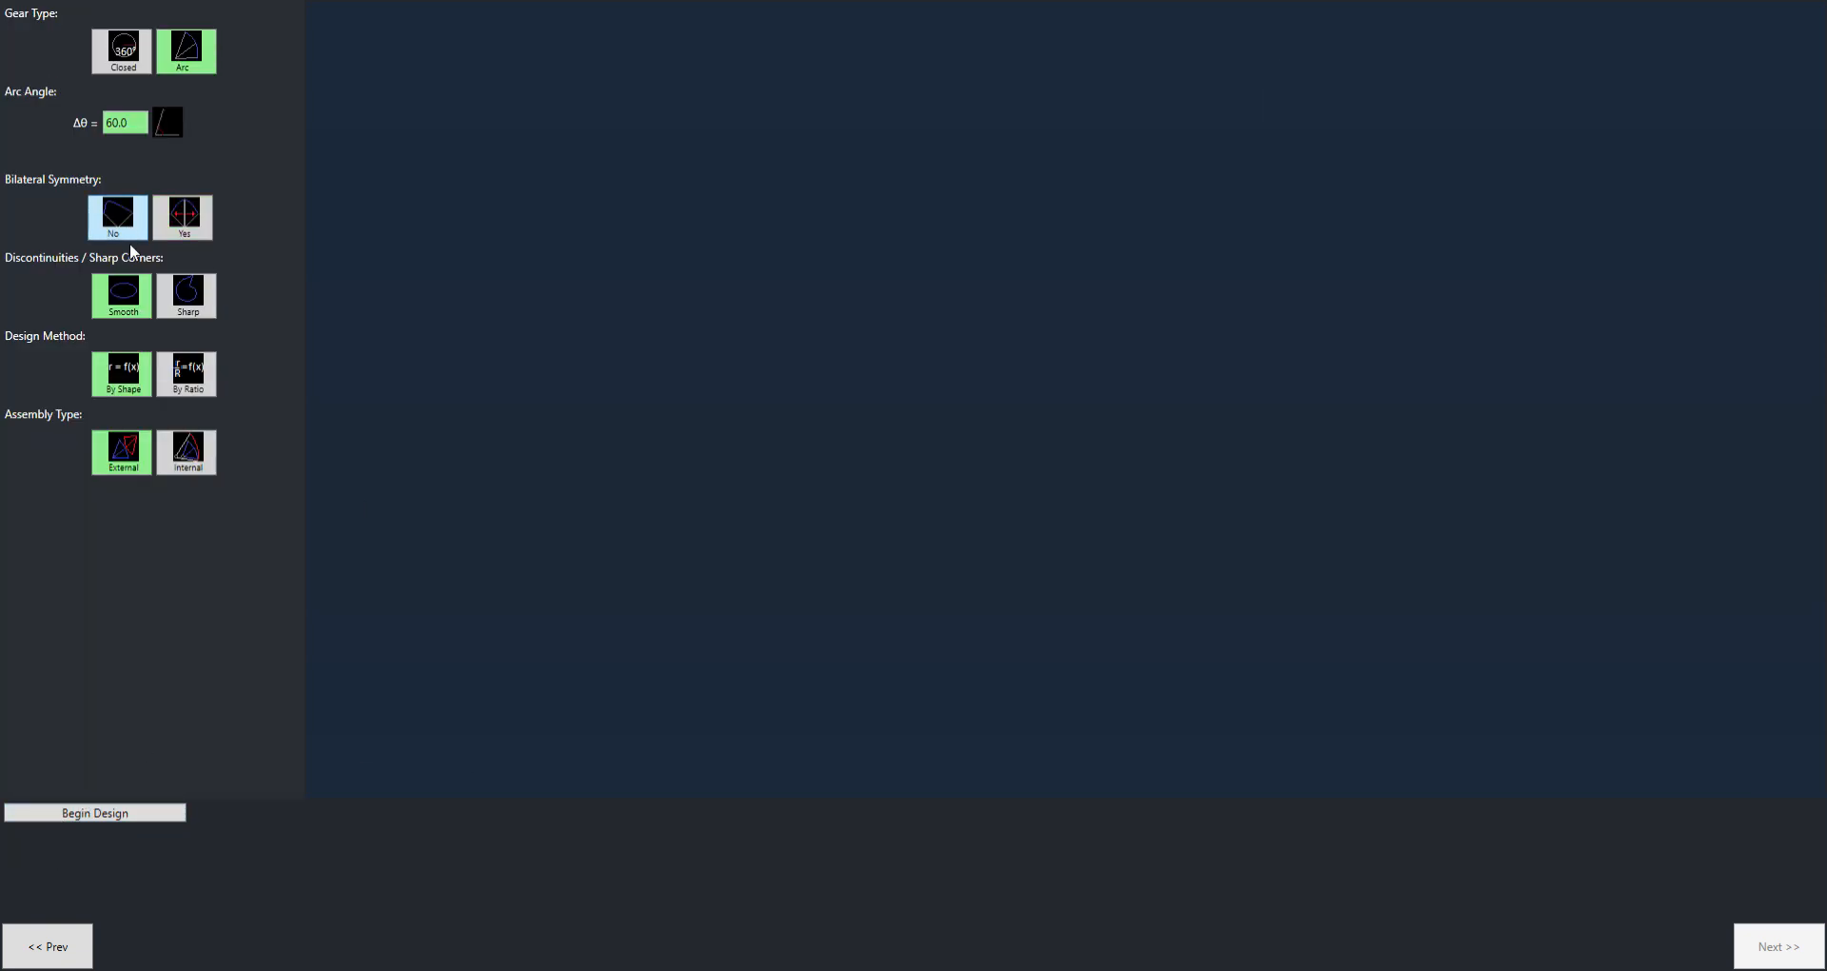
left_click(126, 808)
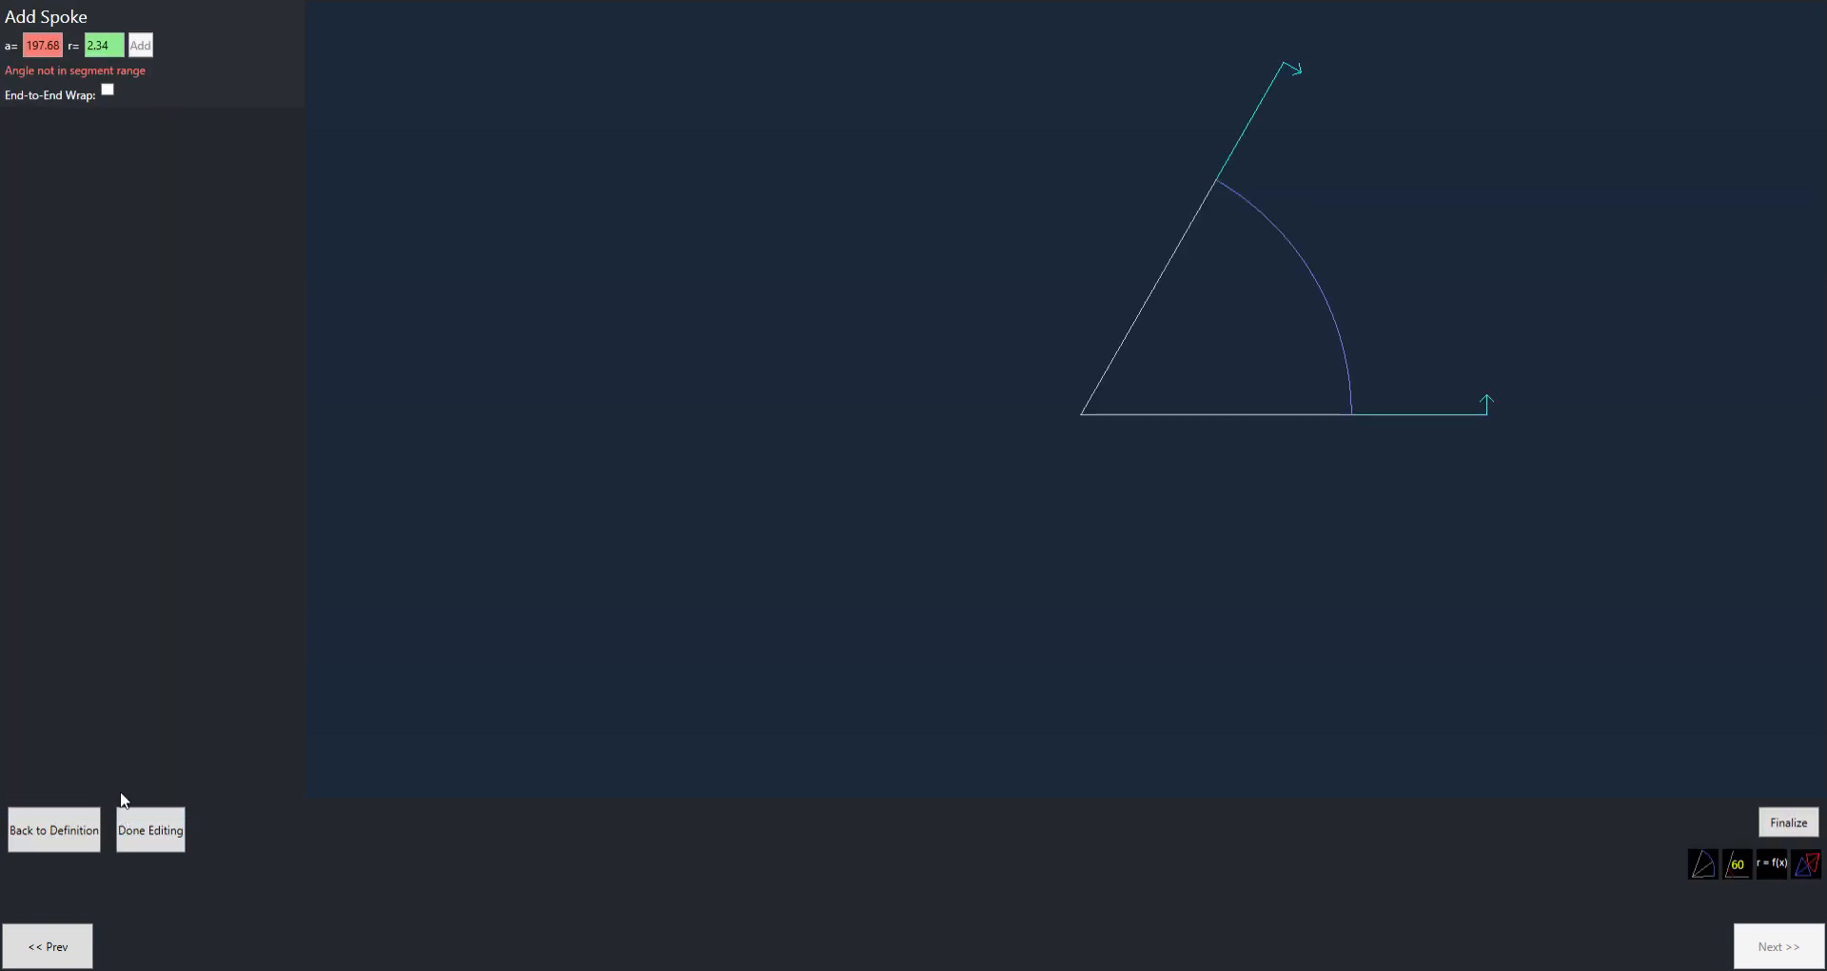
Add three spokes across the 60° arc and lengthen the one nearest its upper end
left_click(1260, 255)
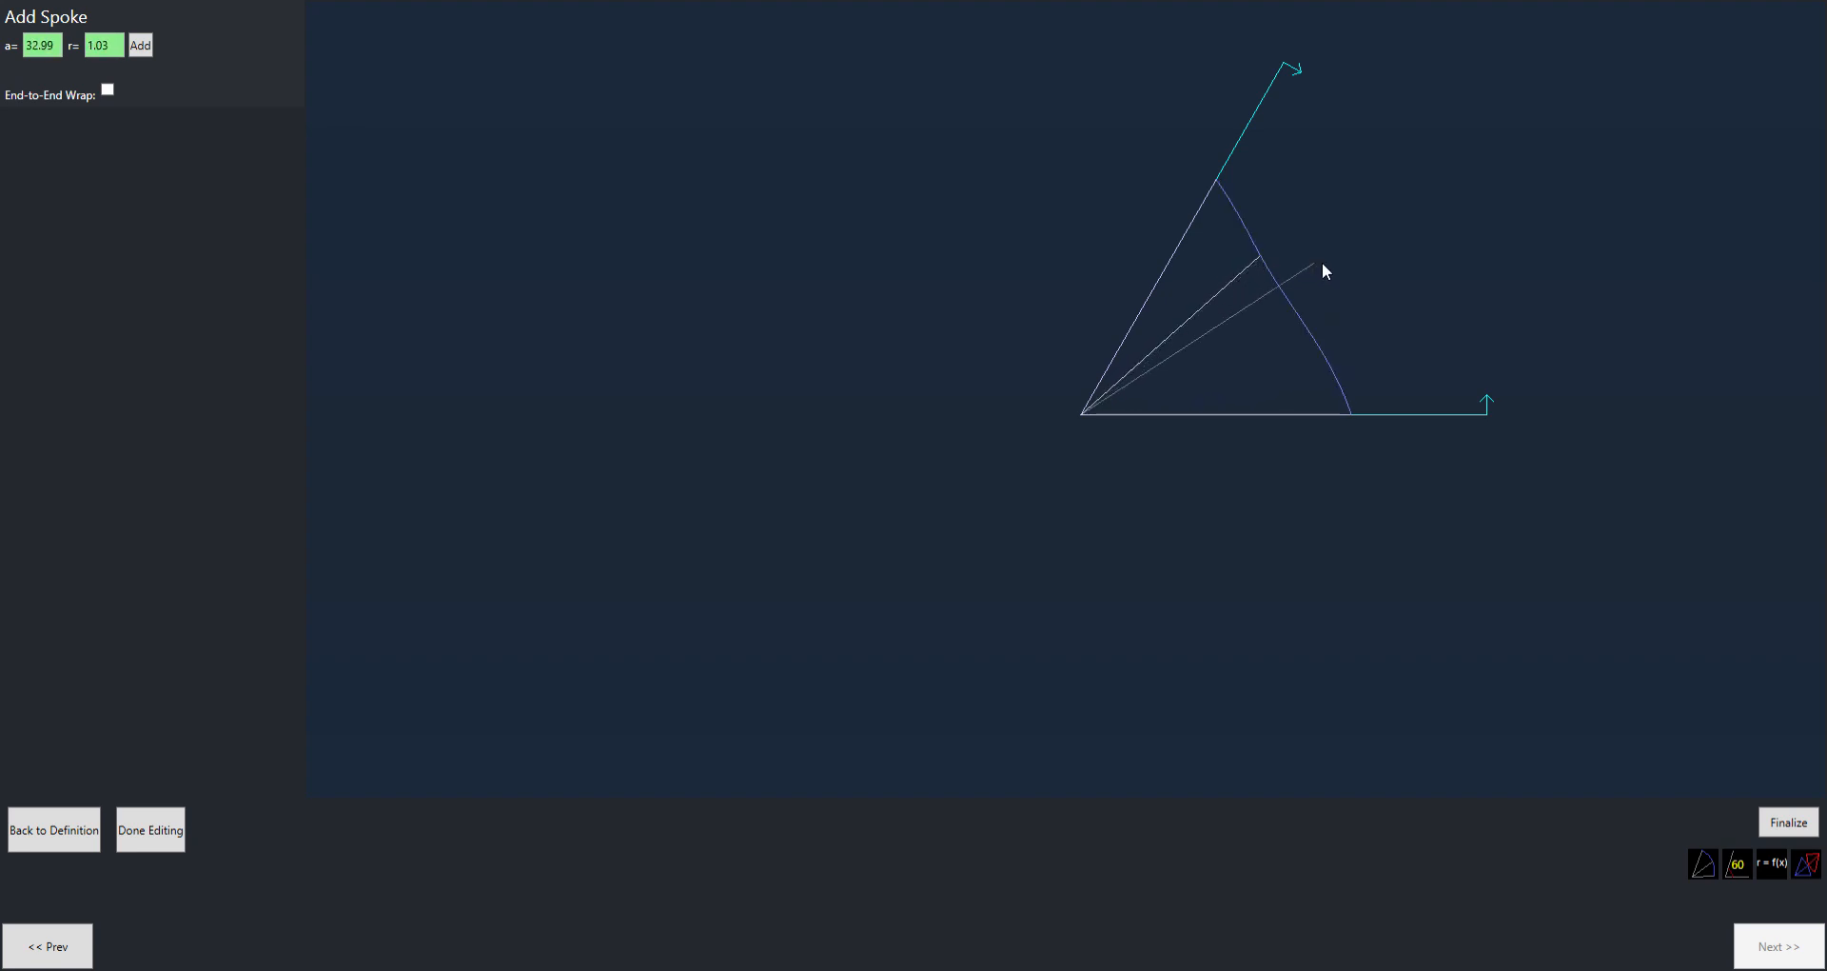
left_click(1357, 282)
left_click(1351, 360)
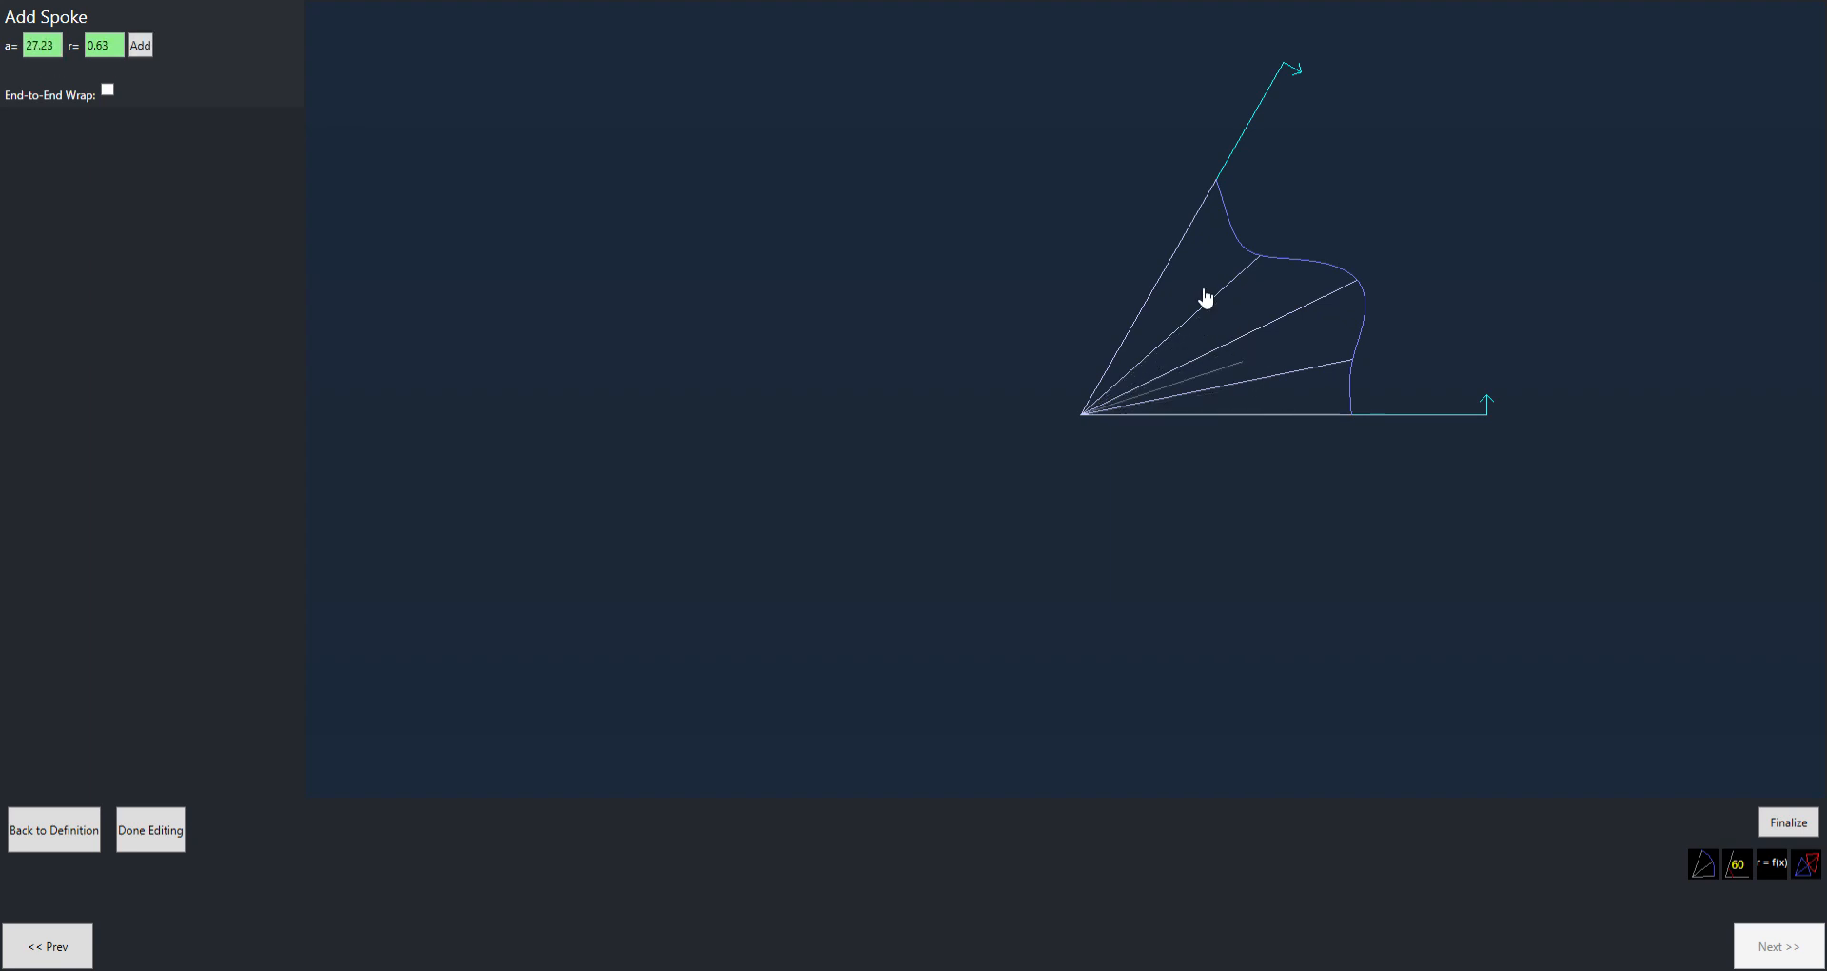
left_click_drag(1245, 273, 1261, 222)
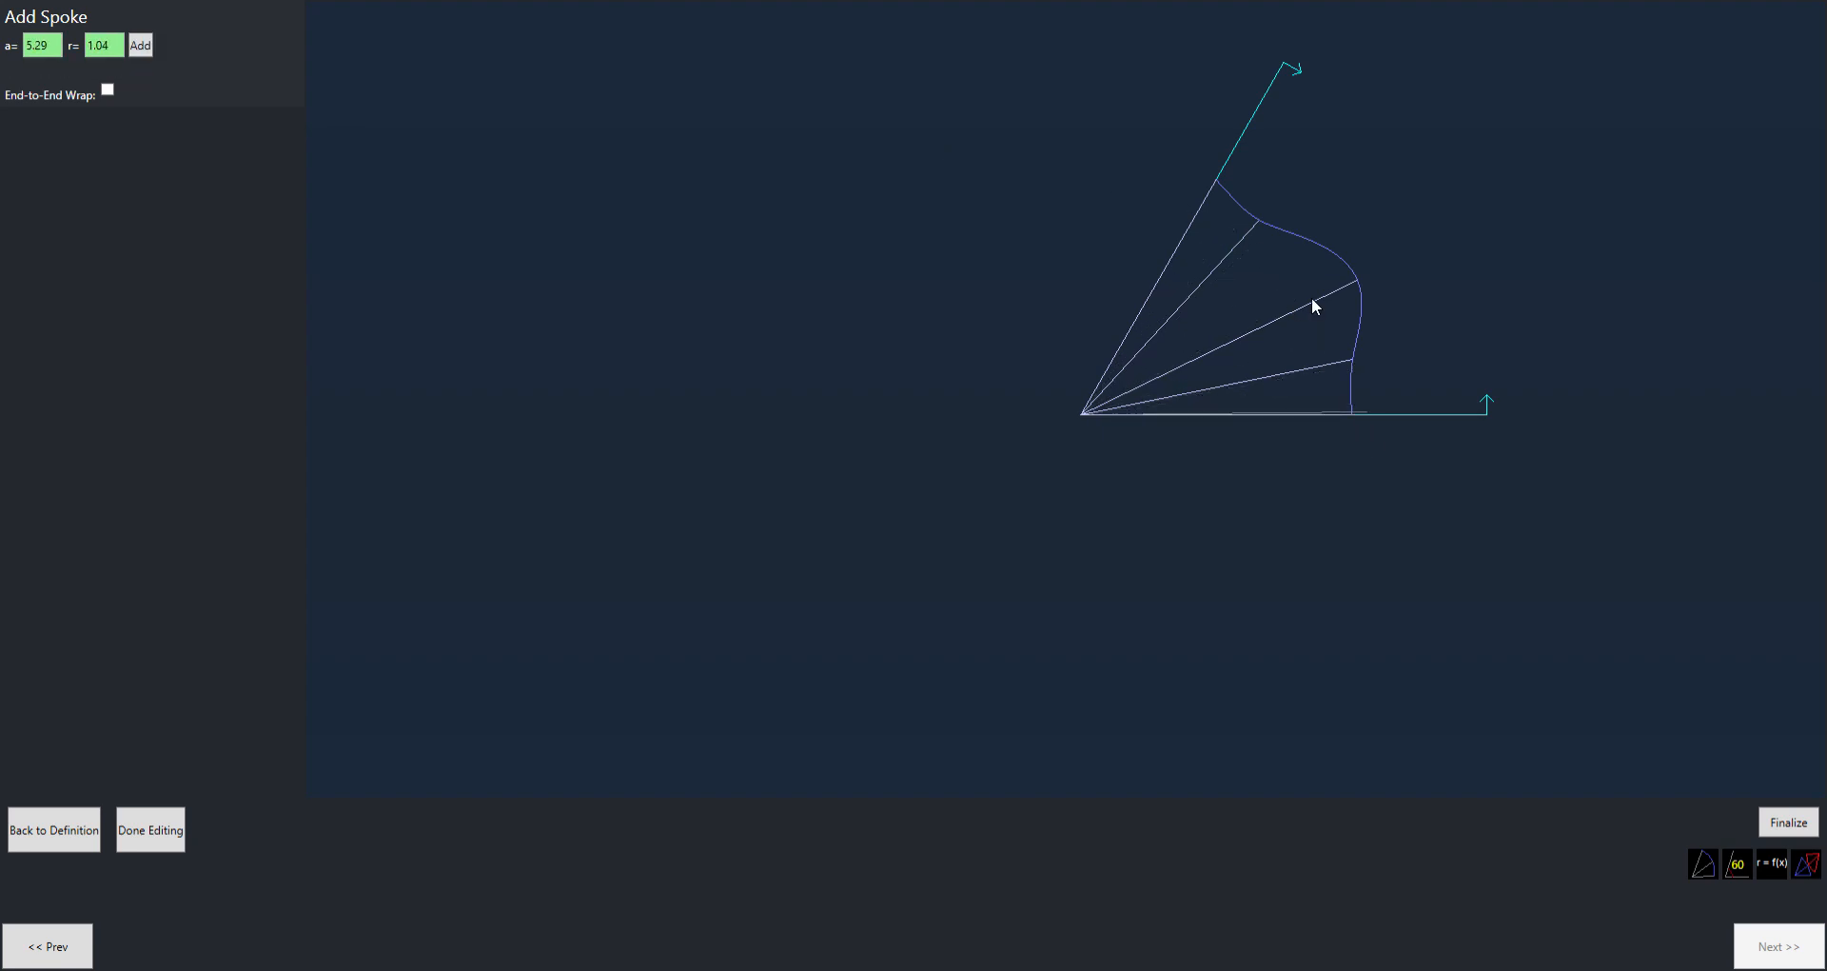
Redefine the gear as closed with radial symmetry n = 1, no bilateral symmetry and sharp corners, and begin the design
left_click(84, 839)
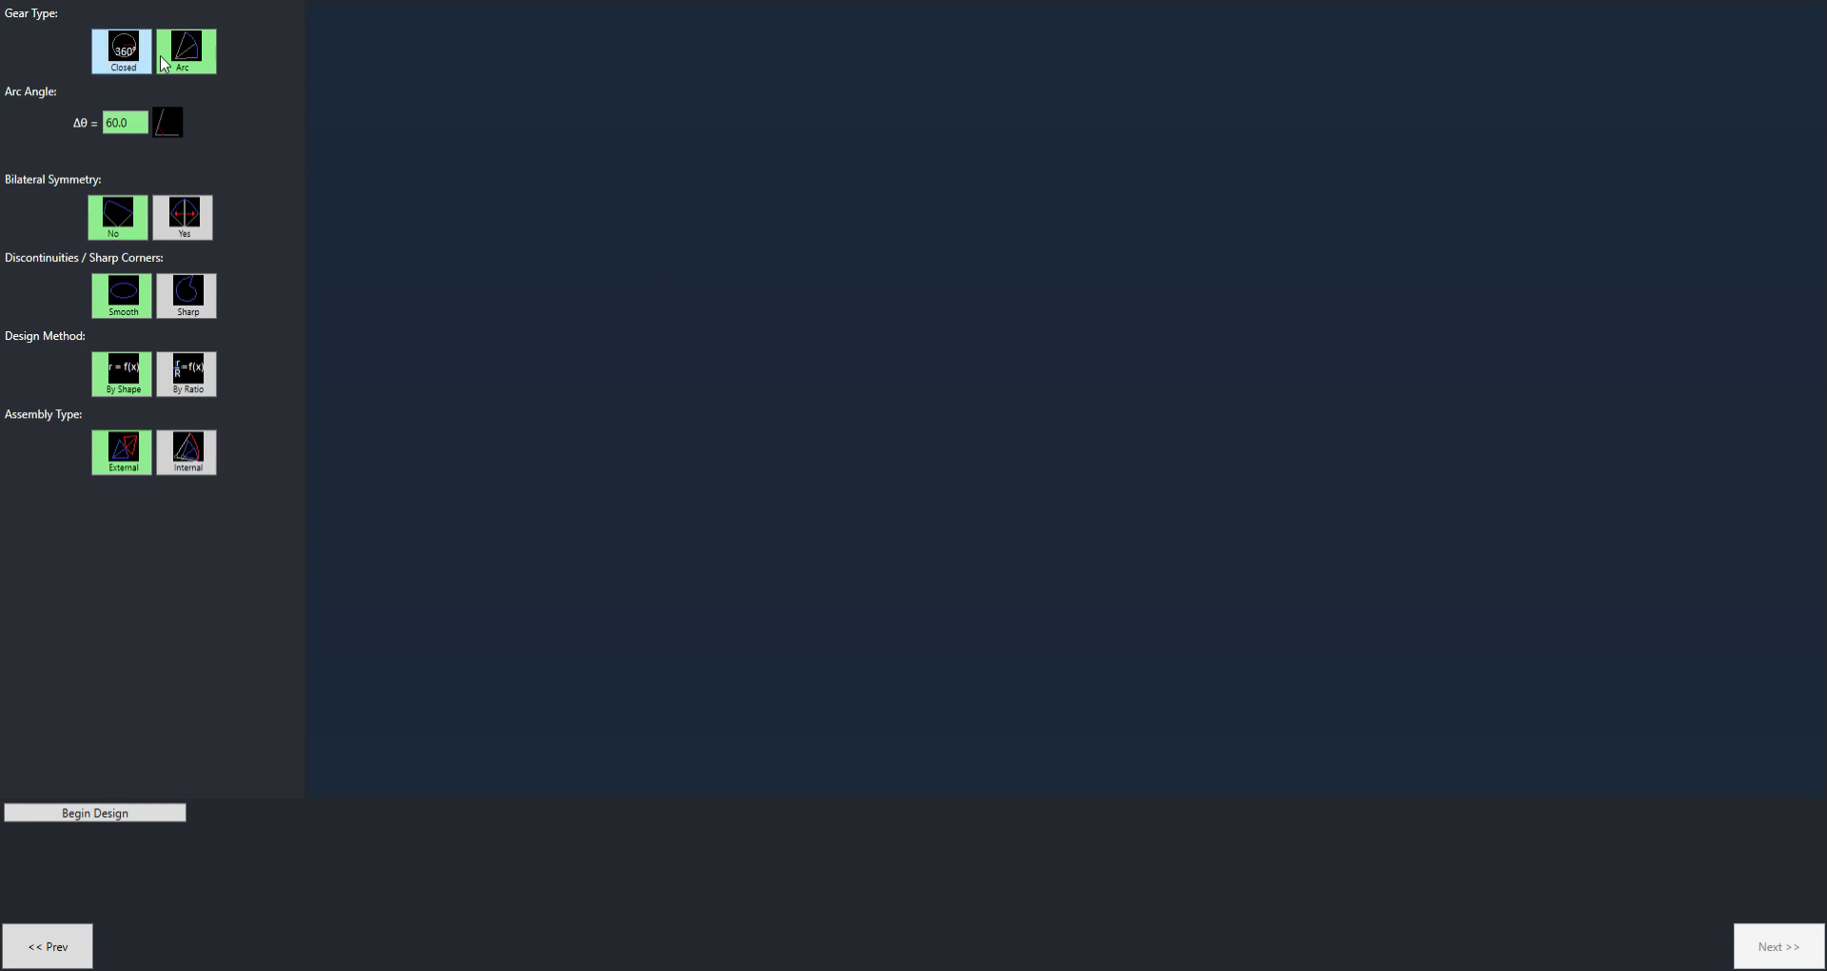
left_click(121, 56)
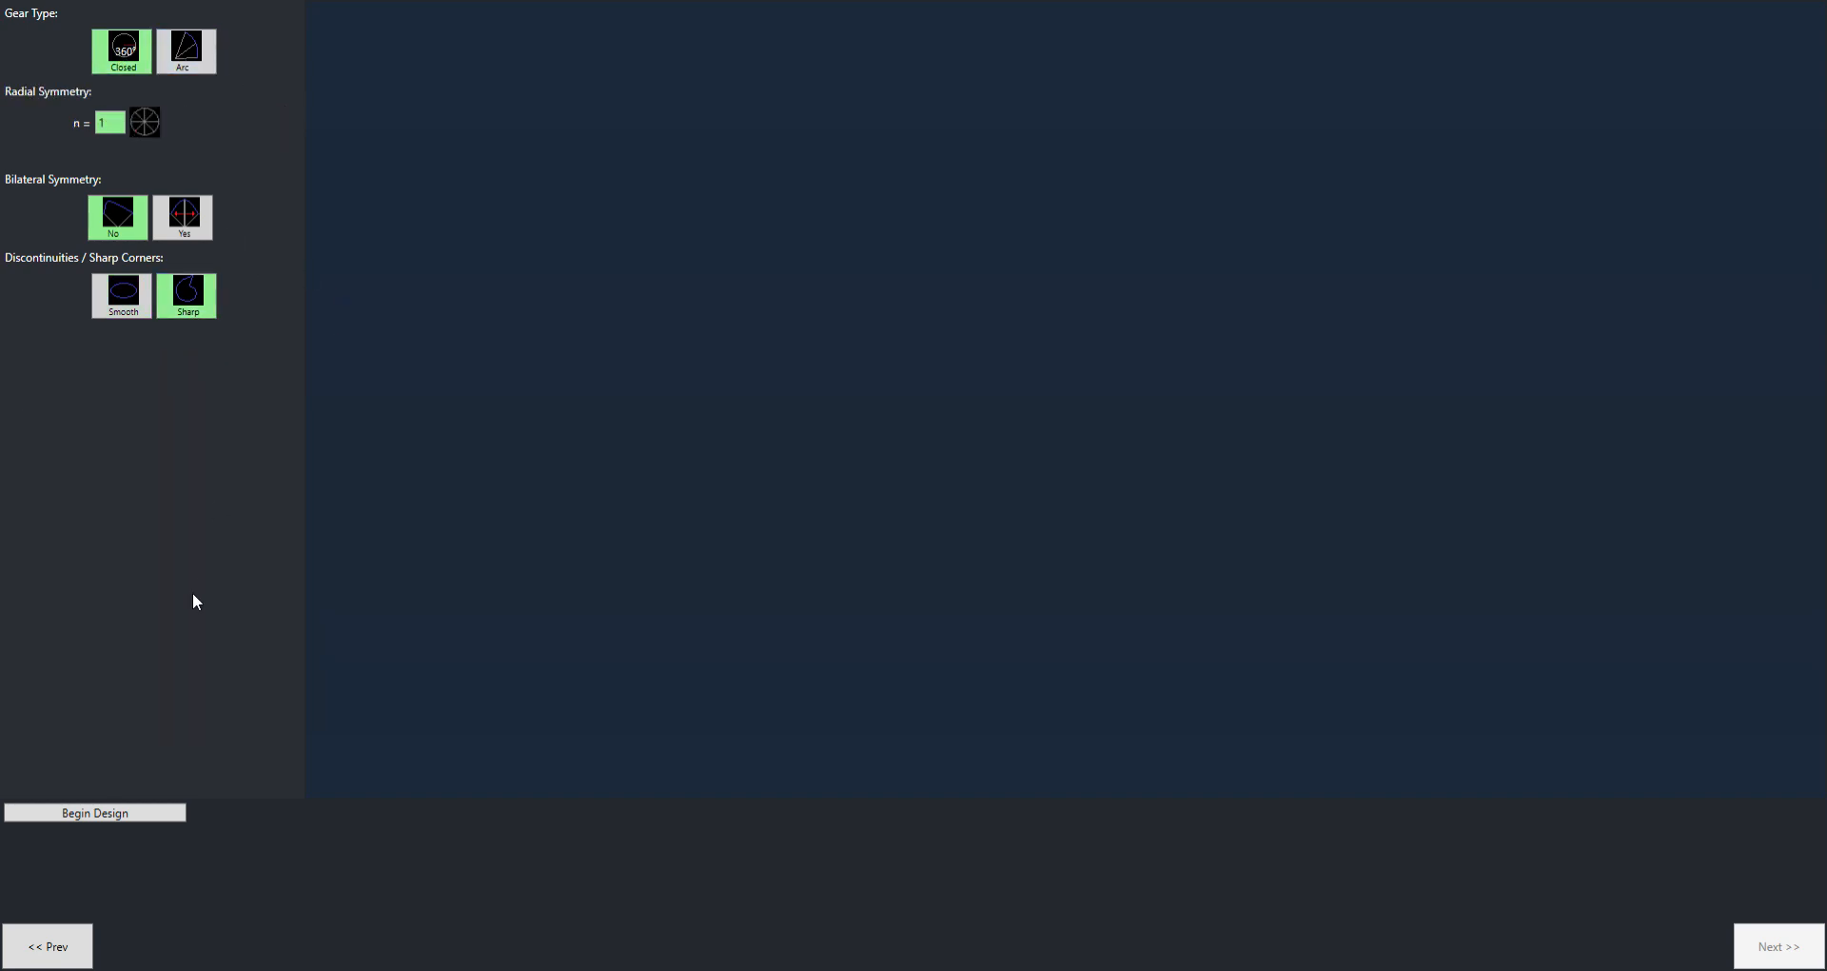
left_click(107, 814)
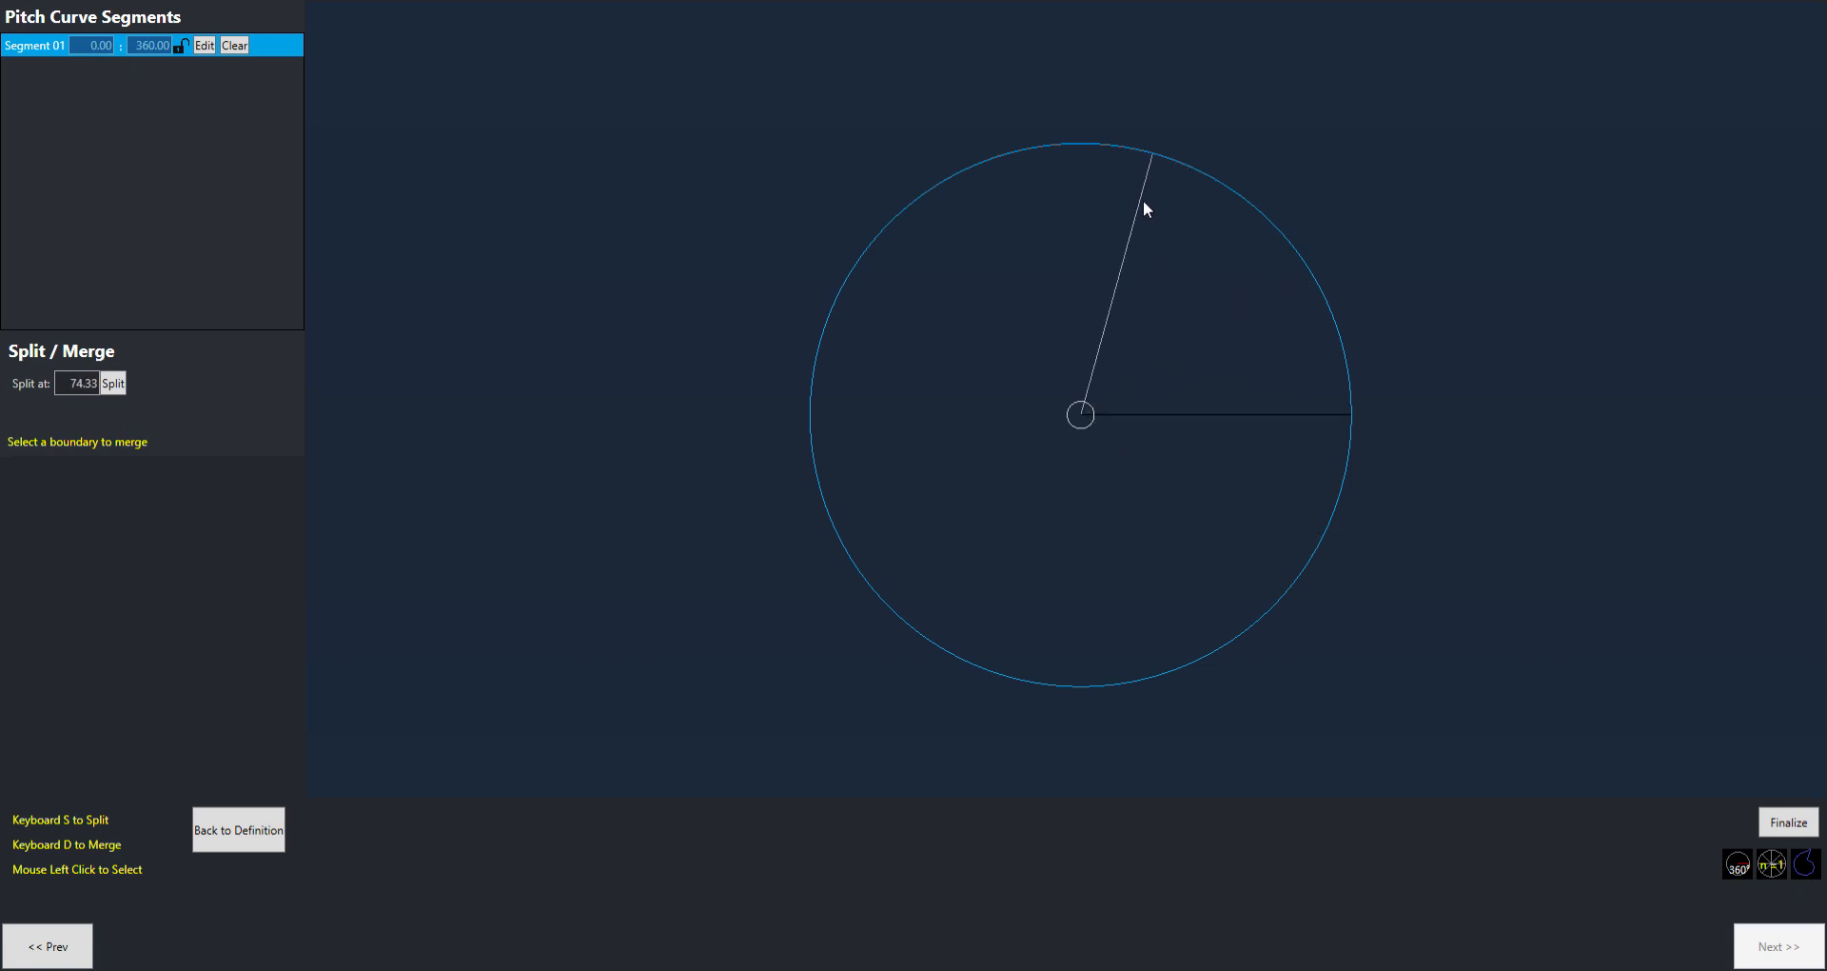
Split the circular pitch curve into four segments at 73.96°, 169.32° and 271.94°
key("s")
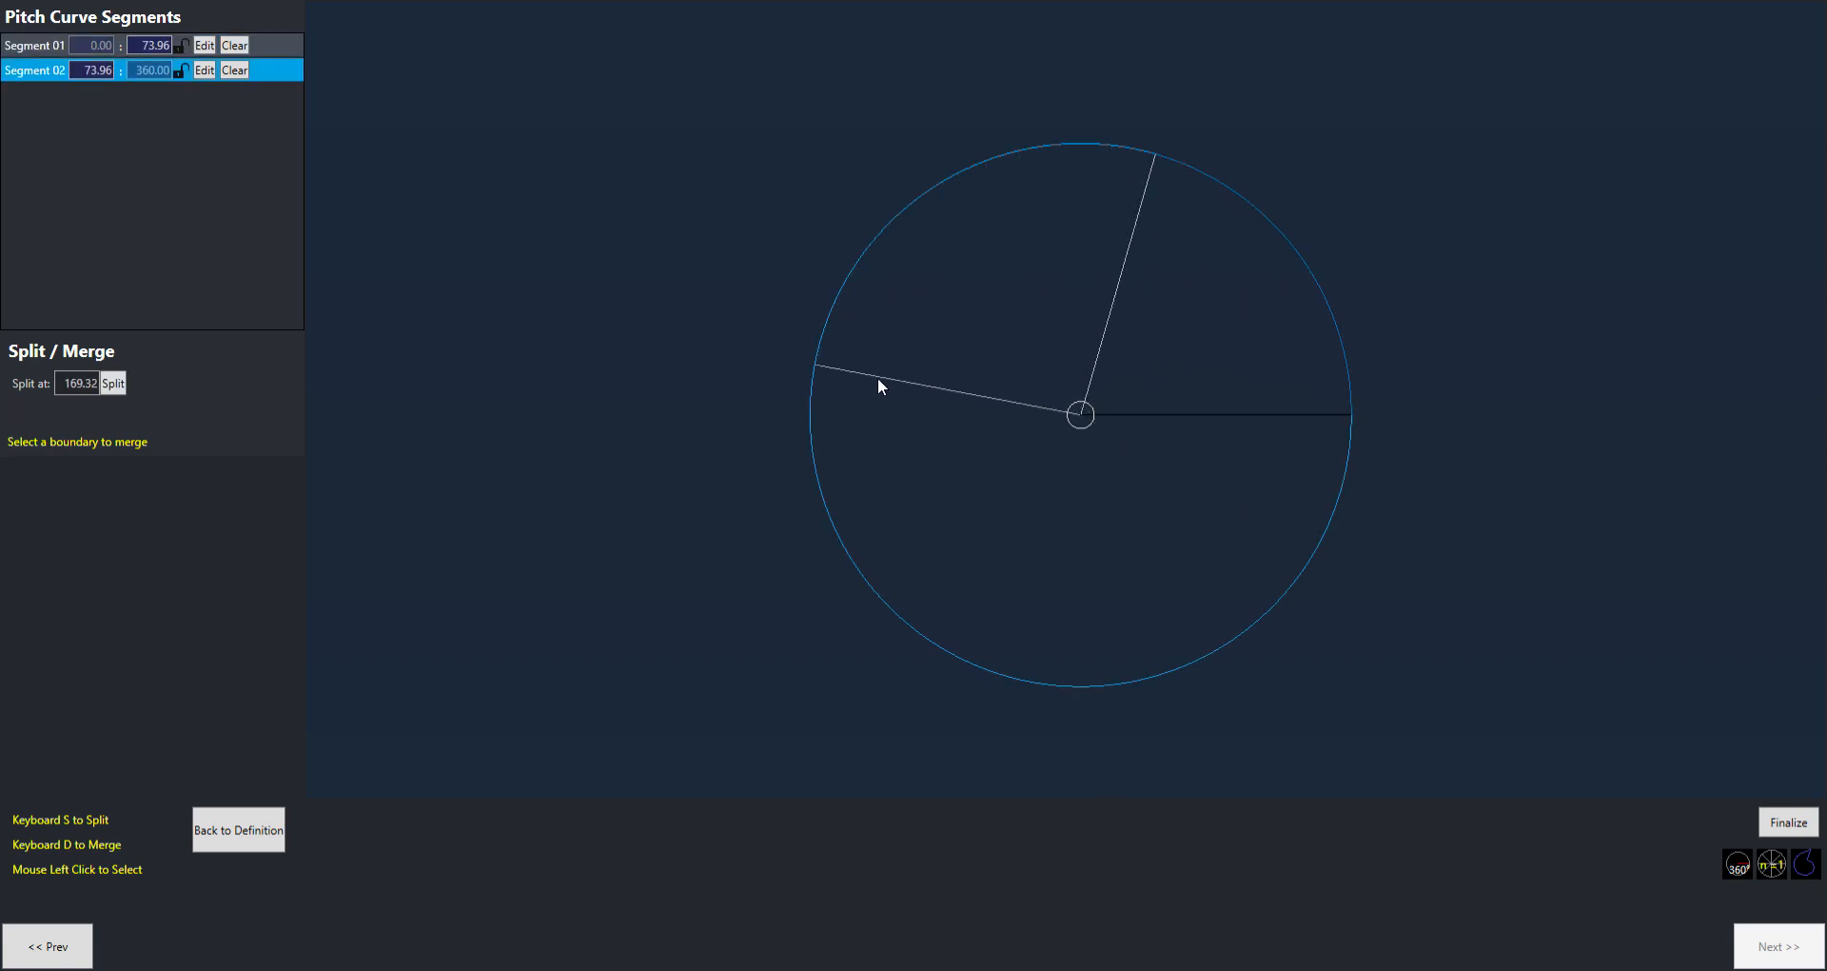
key("s")
key("s")
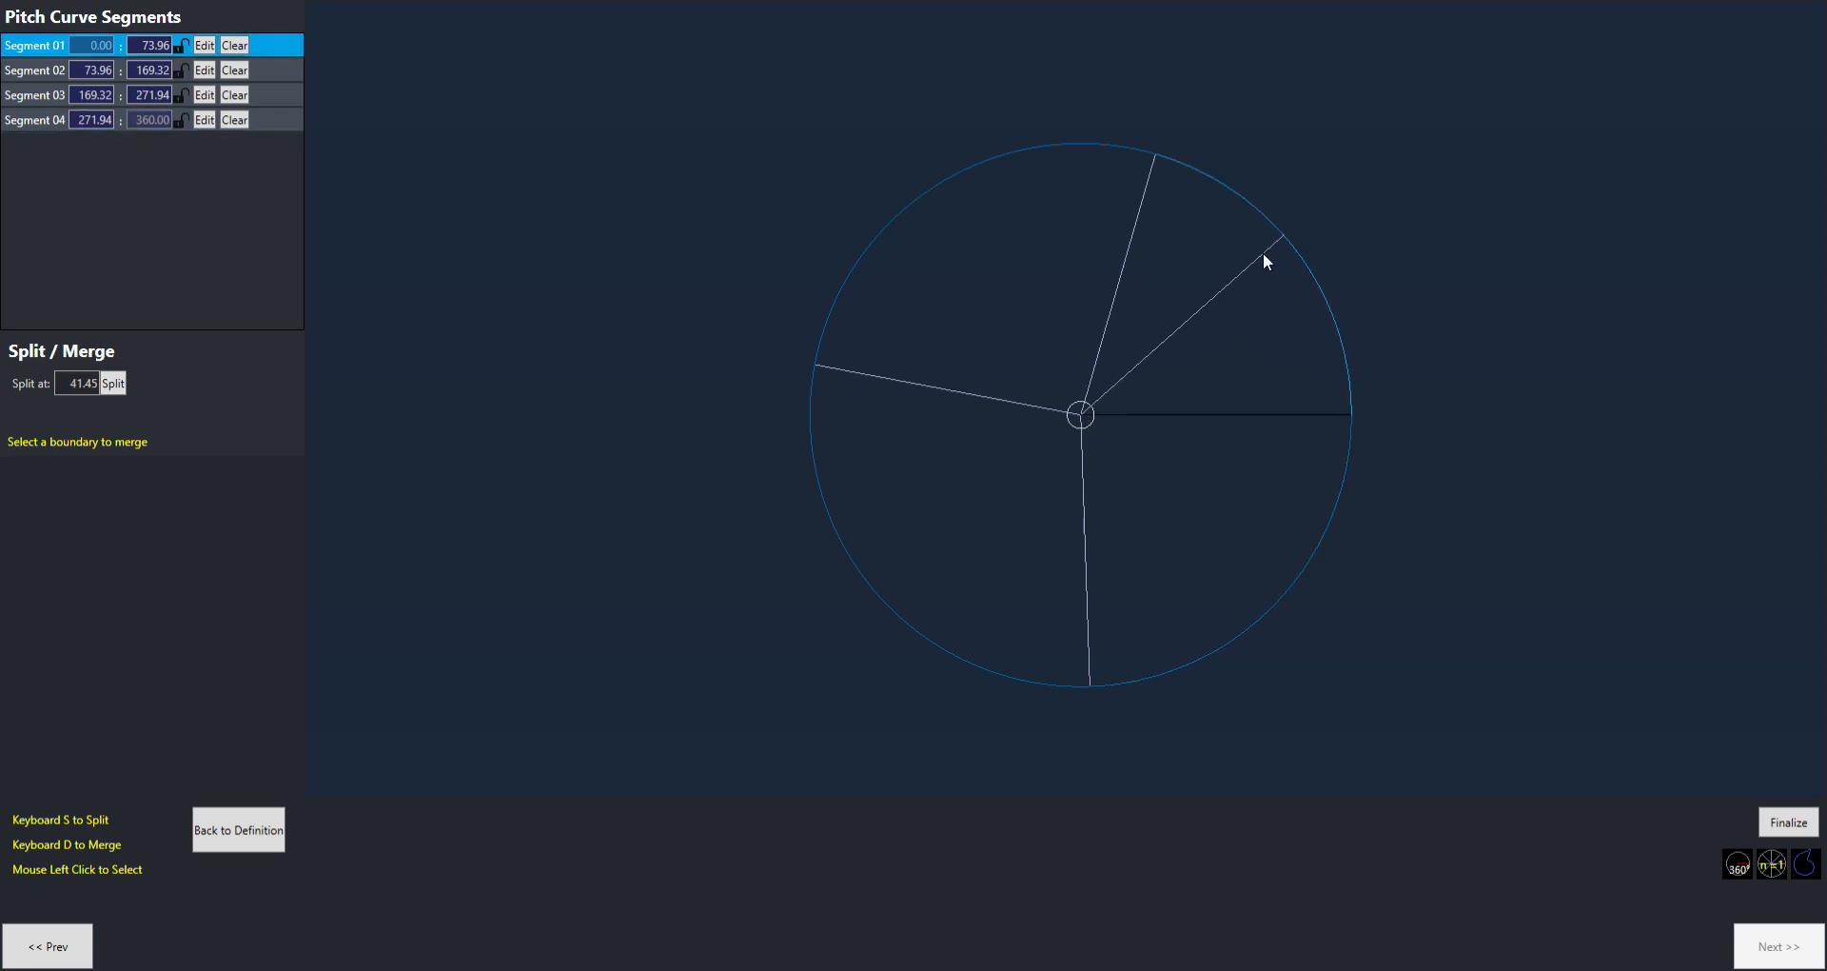
Add three spokes to the 0° to 73.96° segment to give it a wavy outline
left_click(1264, 253)
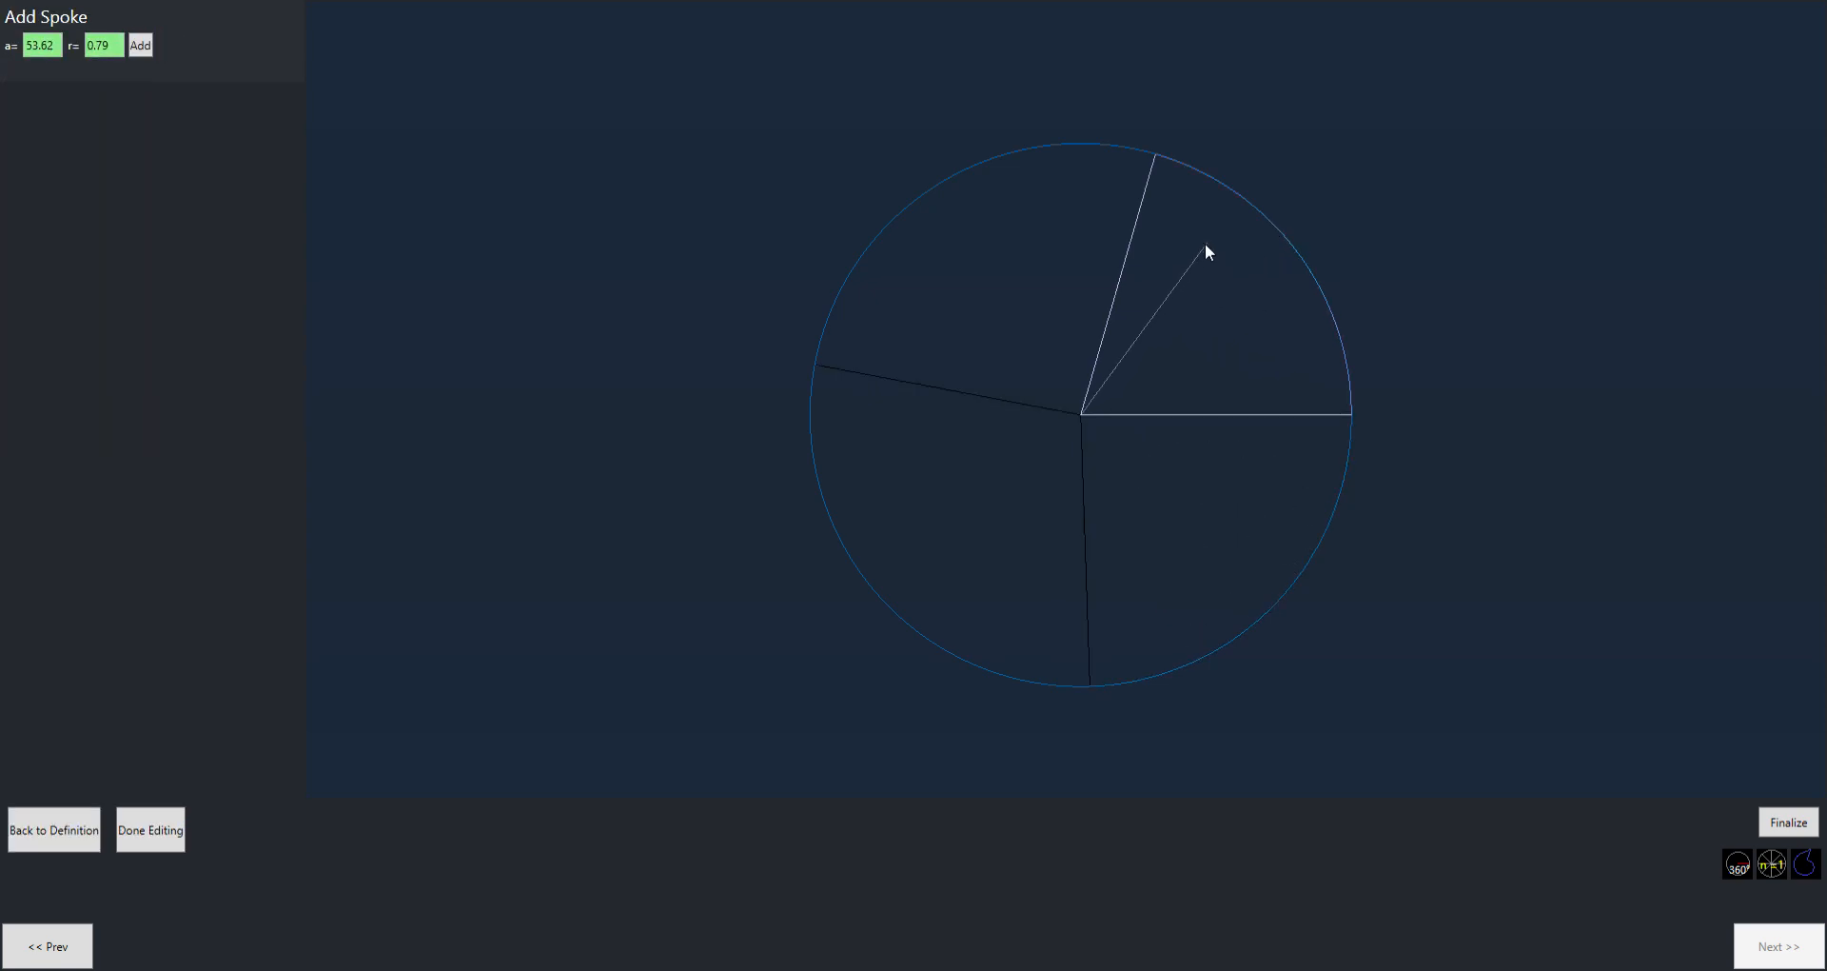
left_click(1207, 219)
left_click(1304, 230)
left_click(1341, 340)
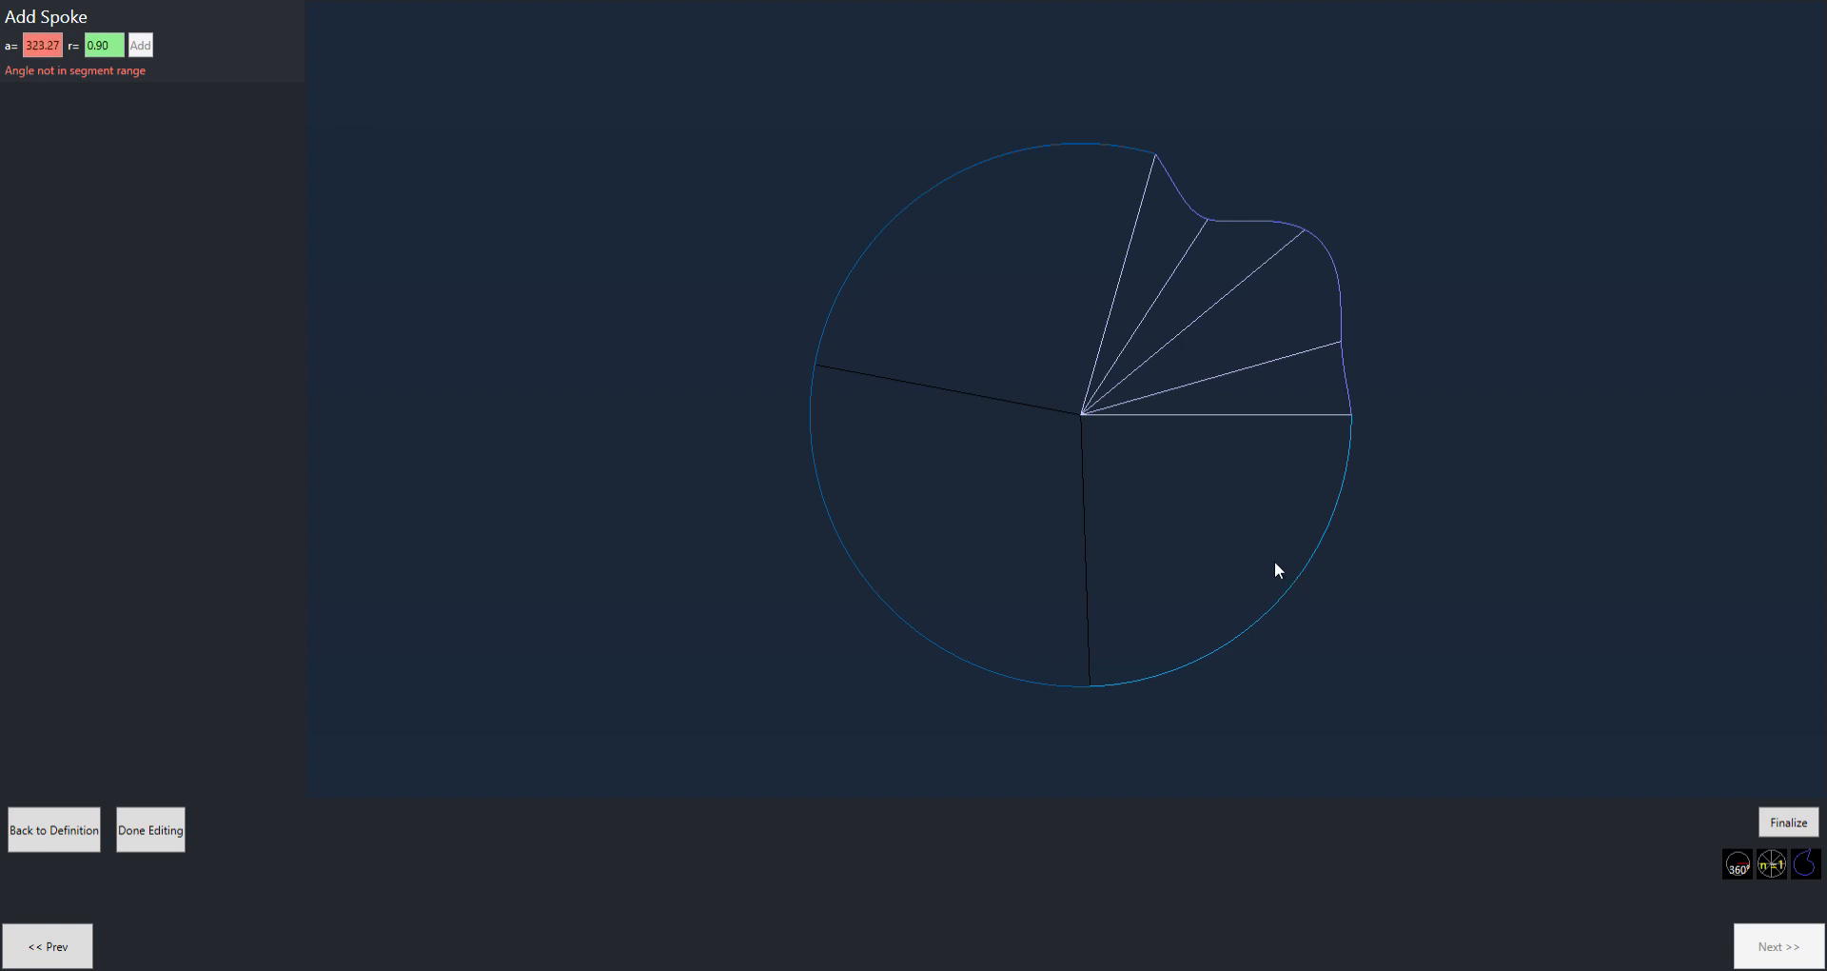
Add three spokes to the 271.94° to 360° segment and select its 360° boundary spoke
left_click(1242, 520)
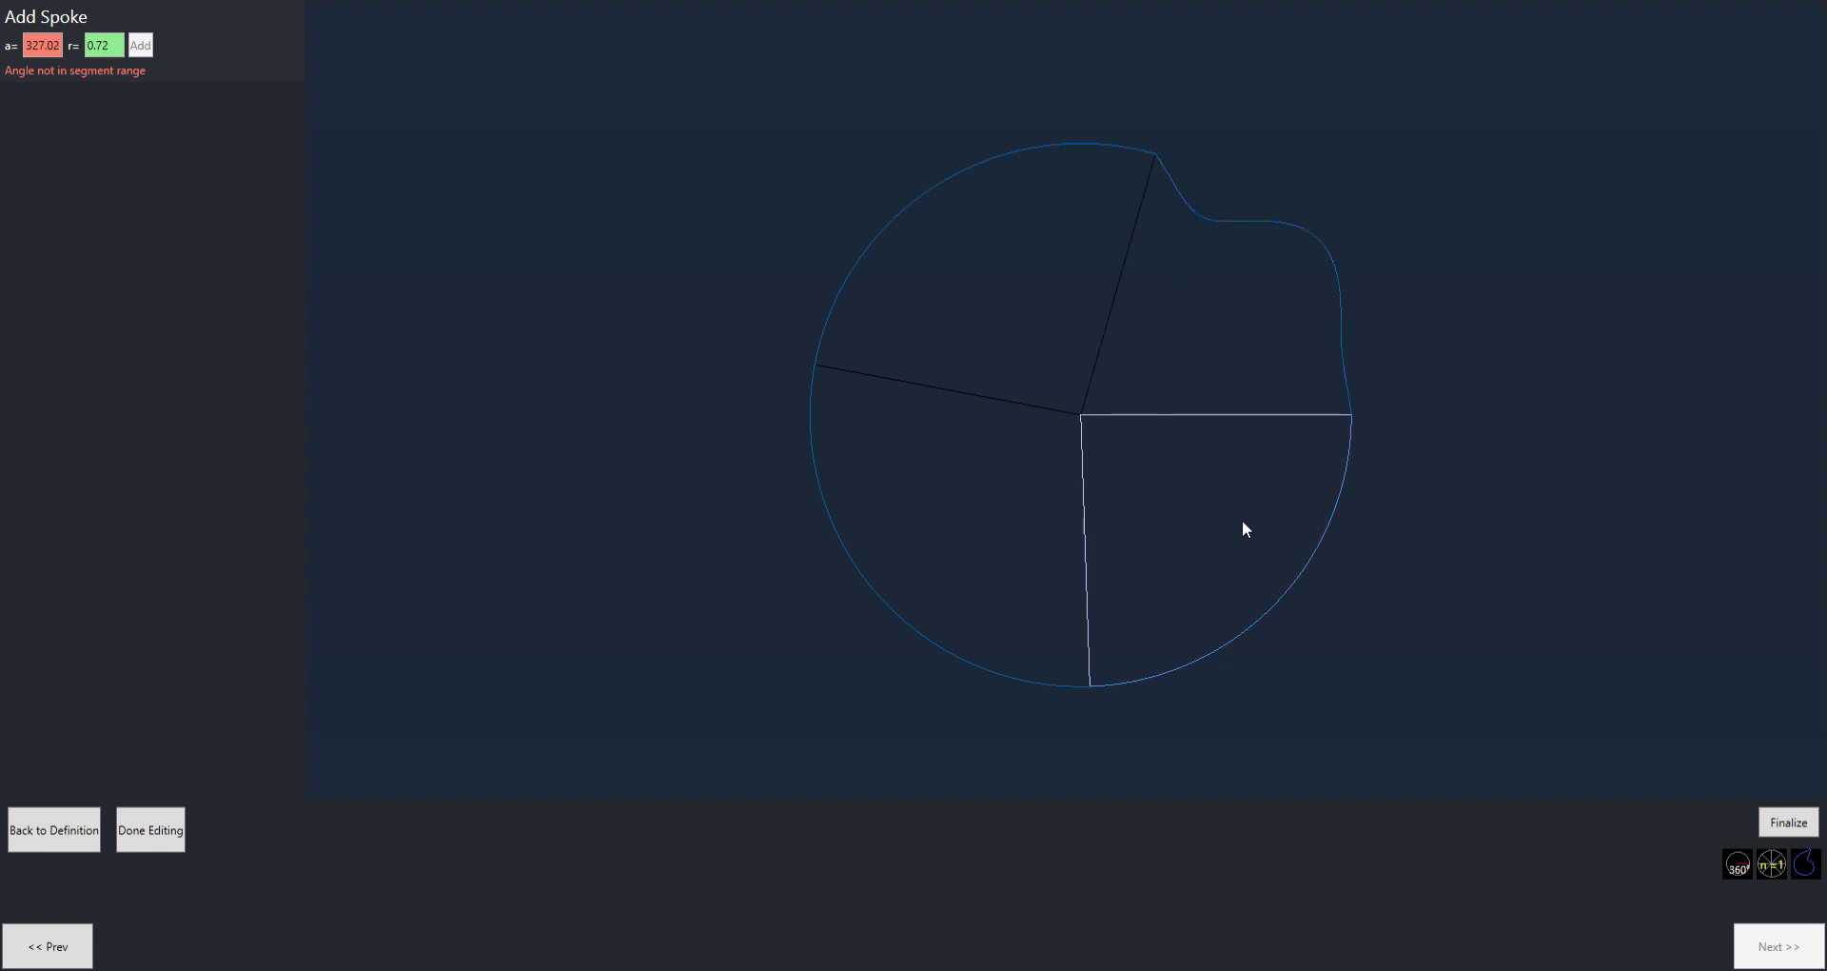
left_click(1154, 652)
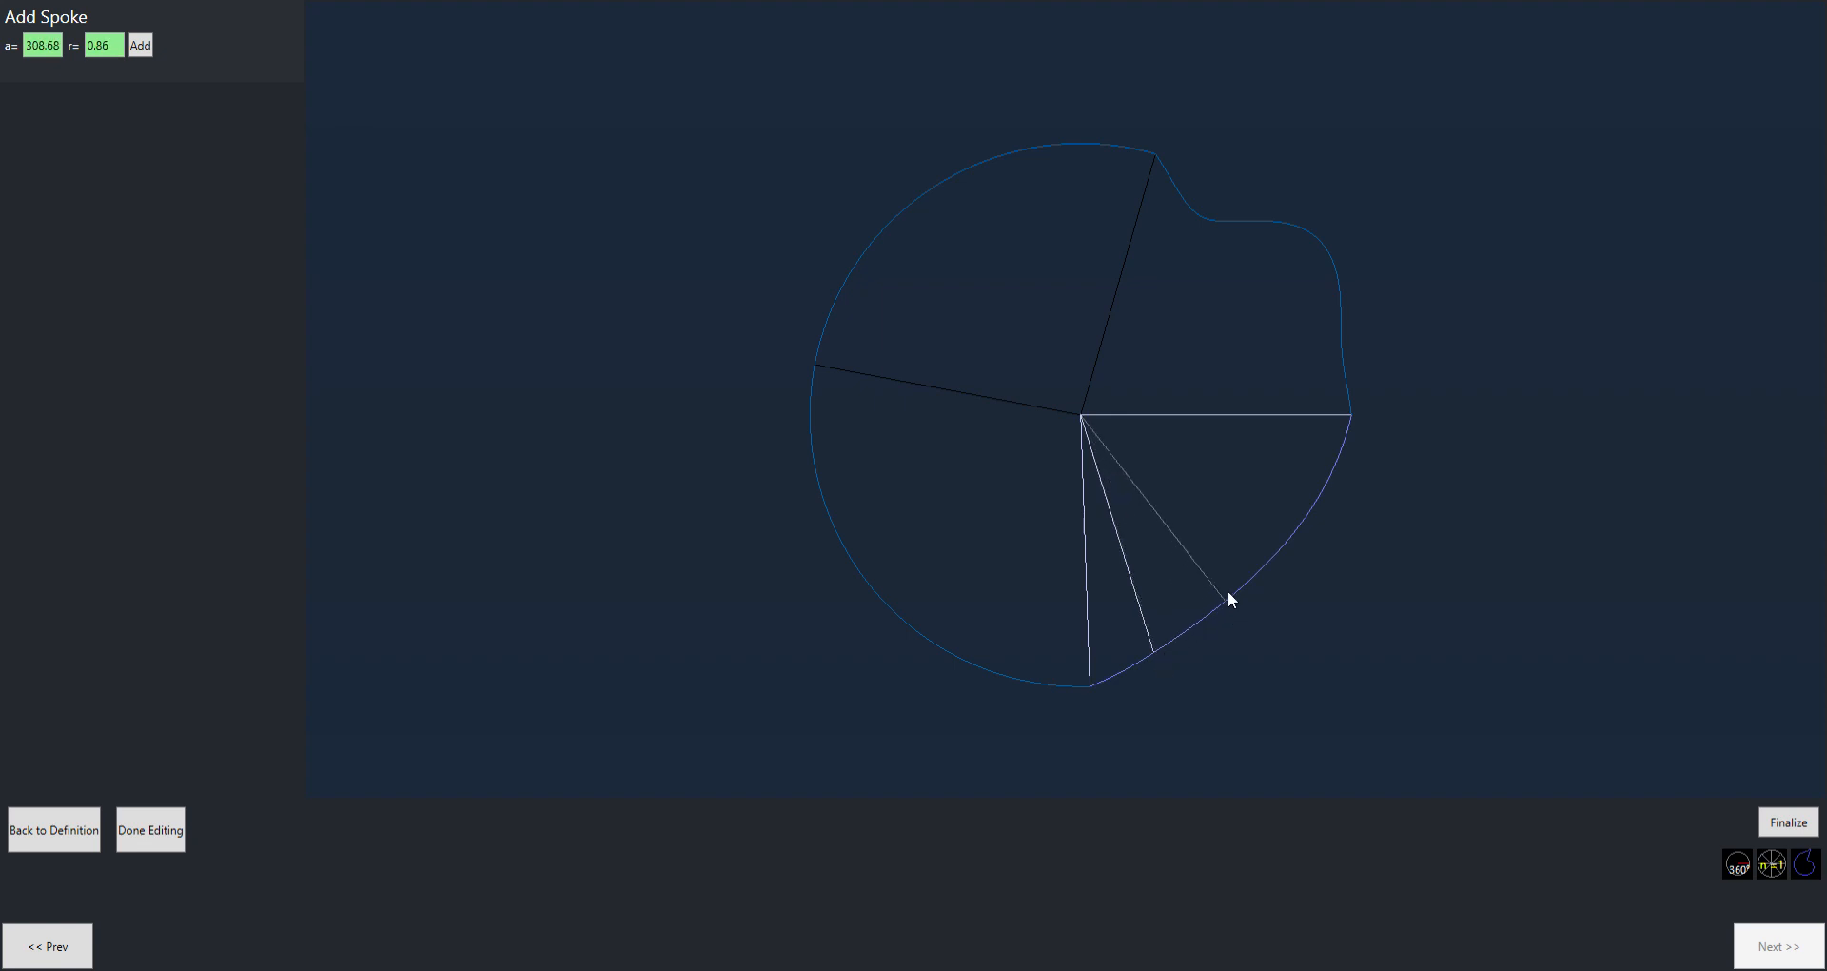
left_click(1265, 590)
left_click(1347, 495)
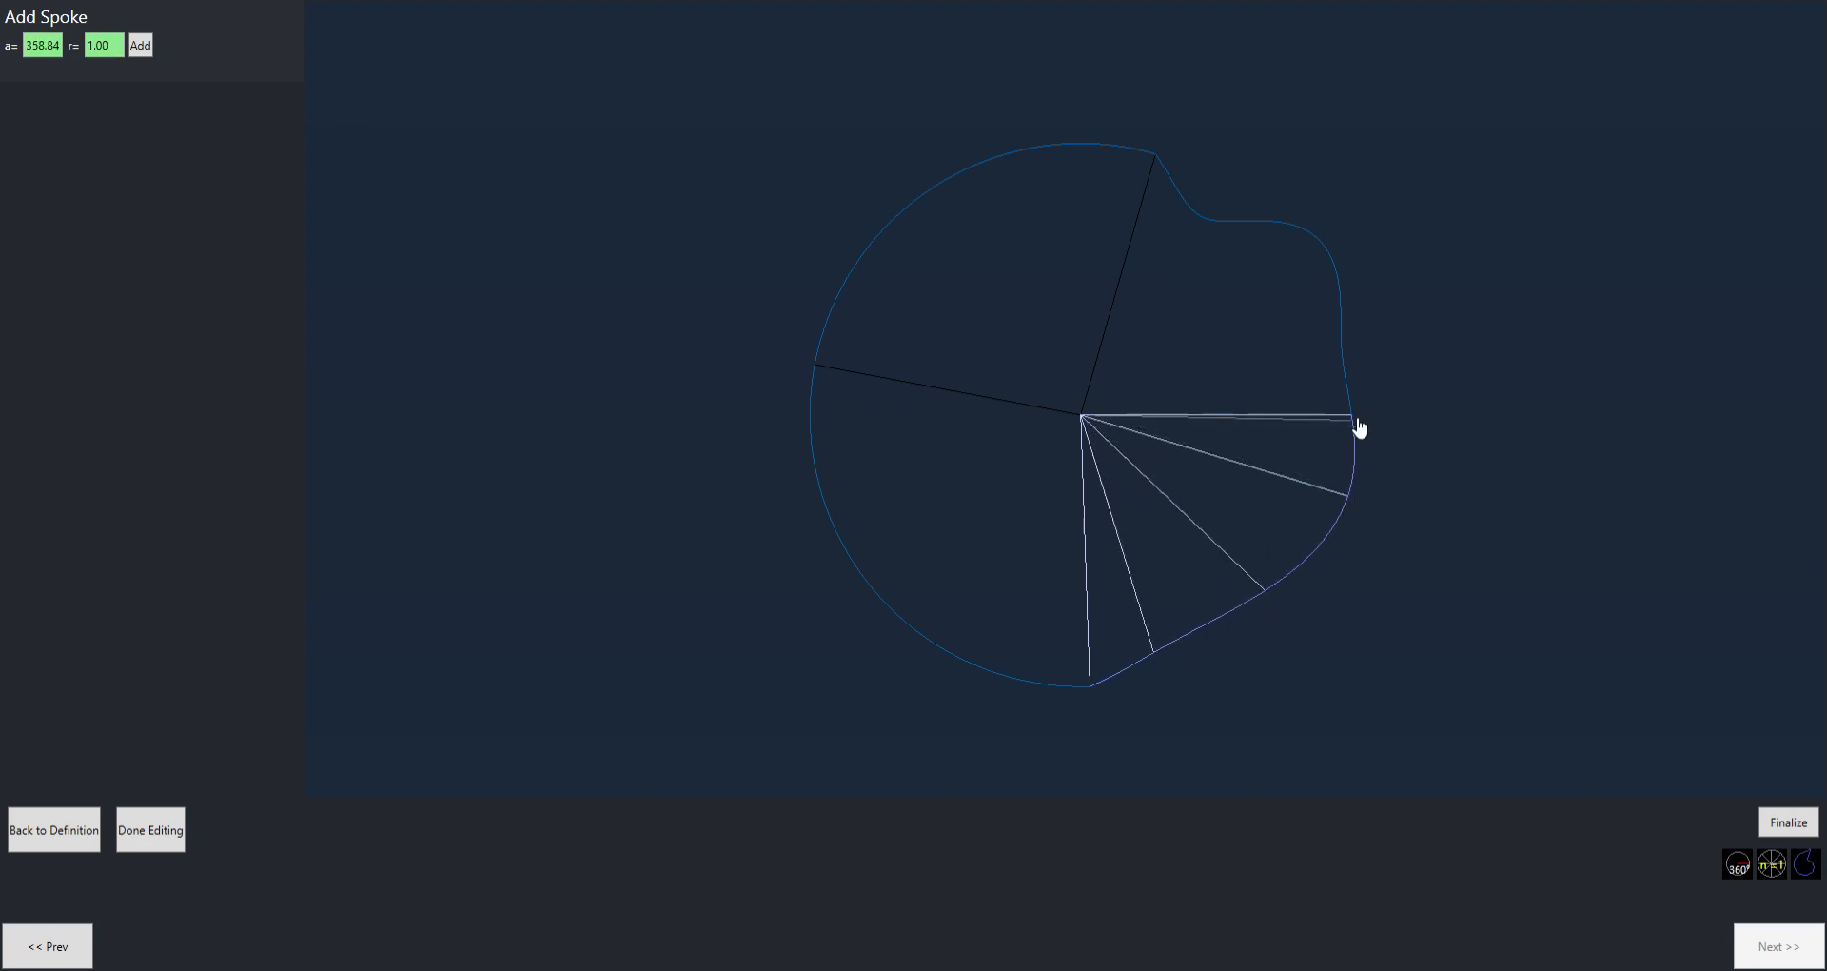
left_click(1351, 417)
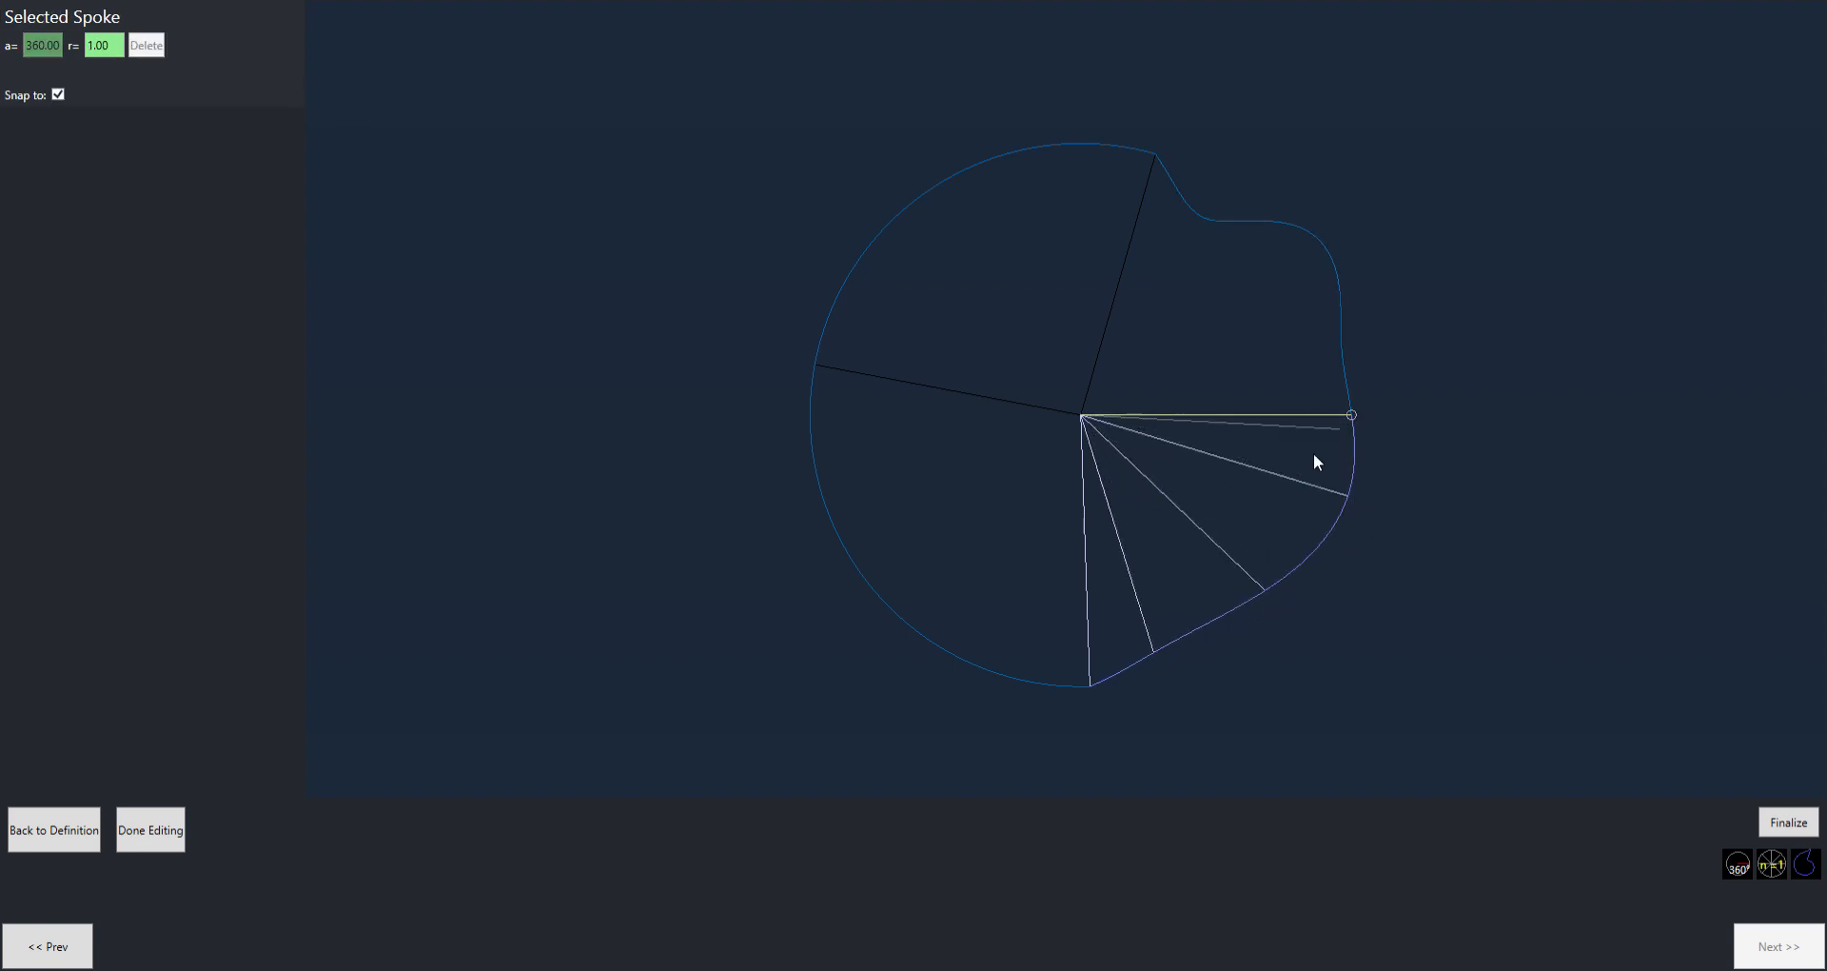
Add three spokes to the 169.32° to 271.94° segment and select its 271.94° boundary spoke
left_click(1045, 663)
left_click(1003, 620)
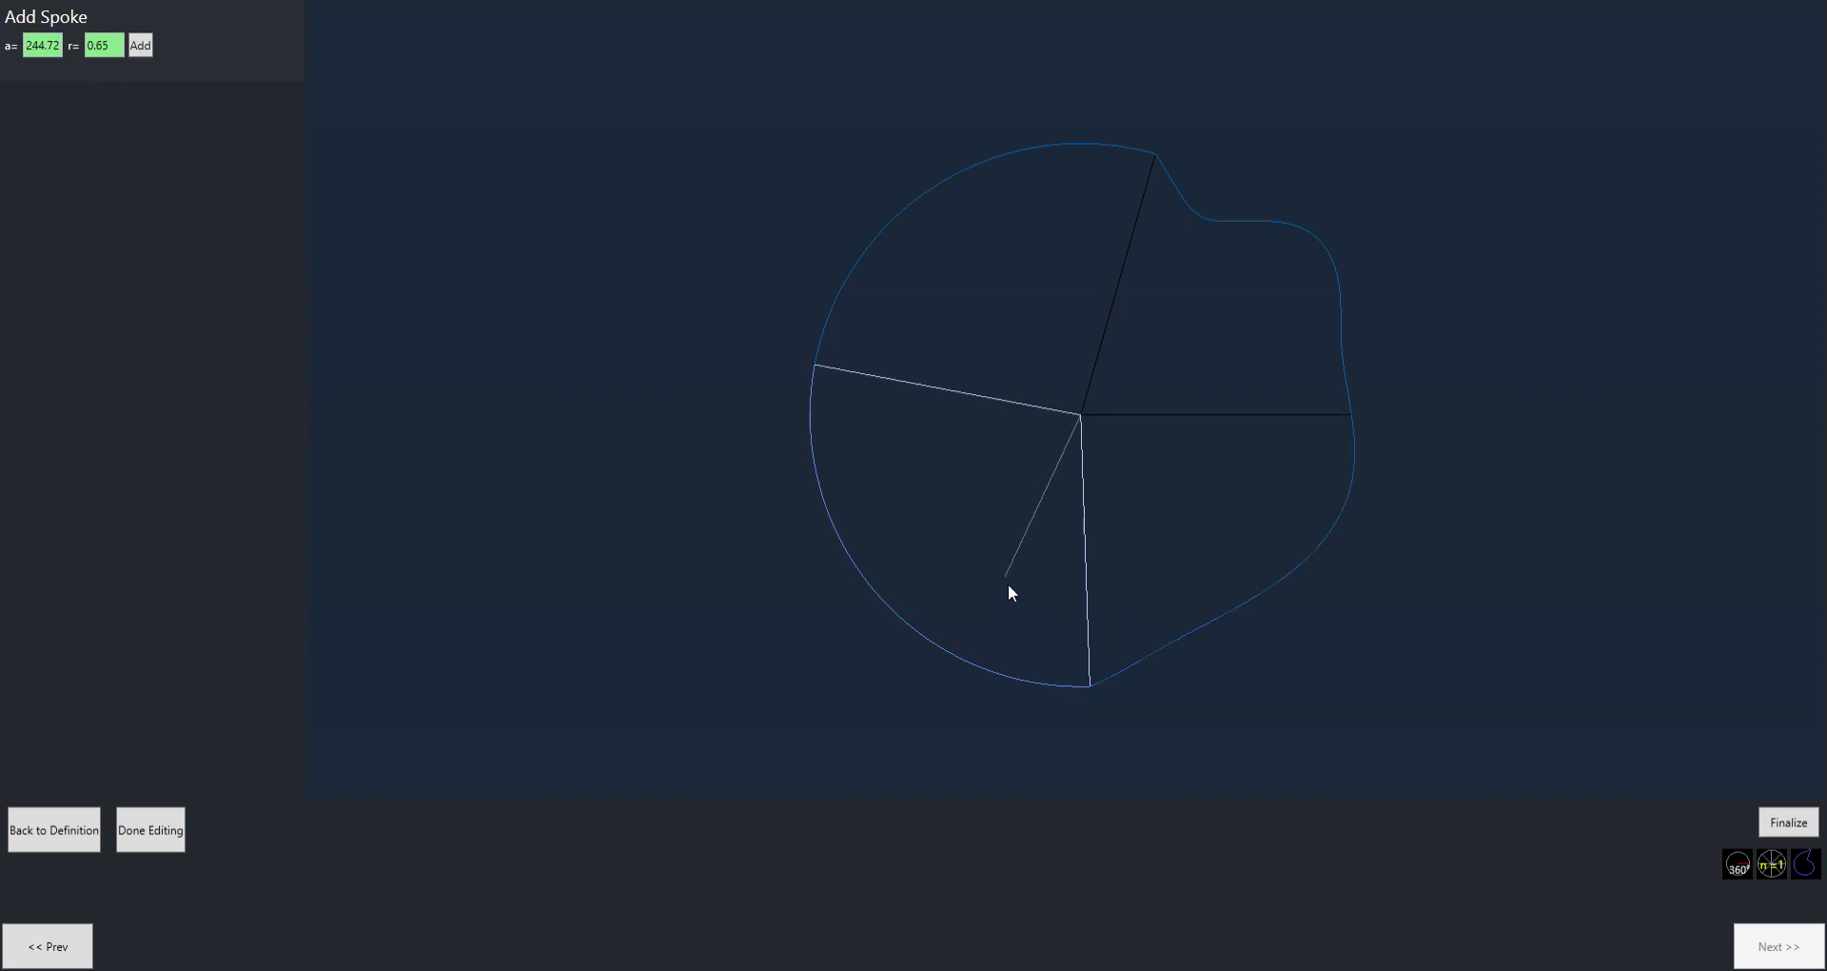
left_click(1016, 621)
left_click(899, 552)
left_click(819, 474)
left_click(1087, 682)
Move the inner spoke nearest the 169.32° boundary closer to that boundary and shorten it
scroll(1071, 569, "up", 2)
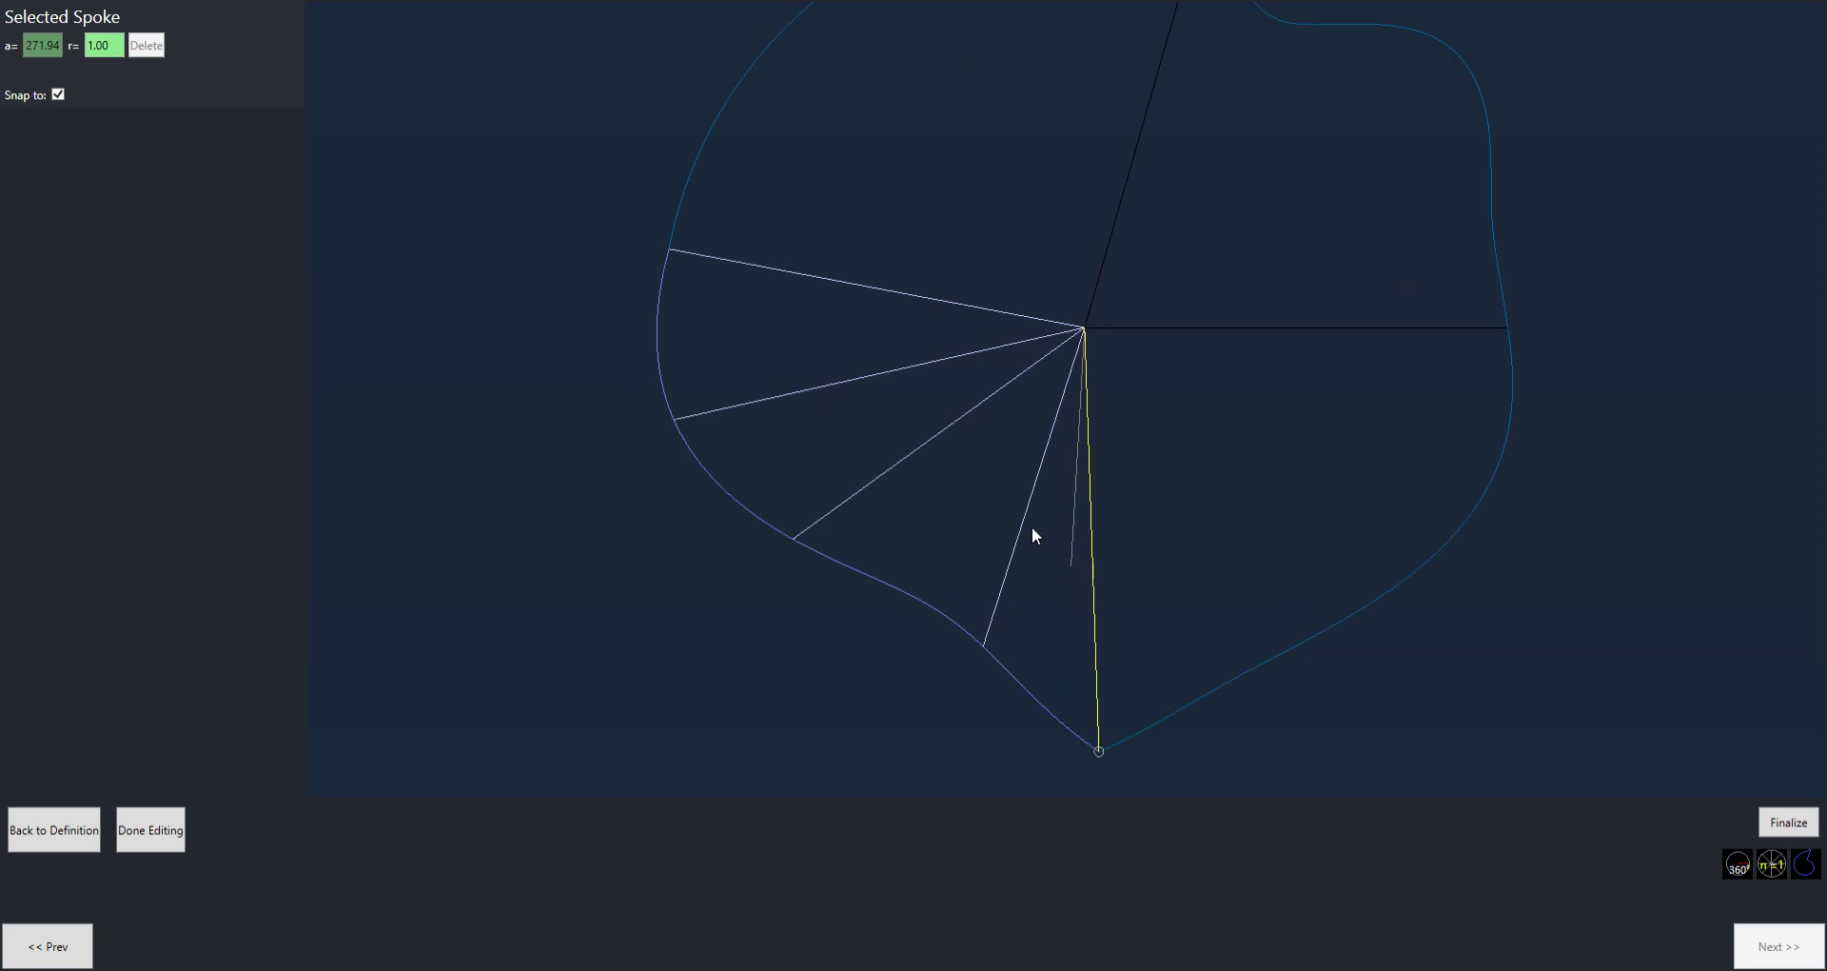
left_click(714, 373)
left_click(679, 423)
left_click_drag(679, 423, 721, 363)
left_click(770, 335)
scroll(818, 338, "down", 1)
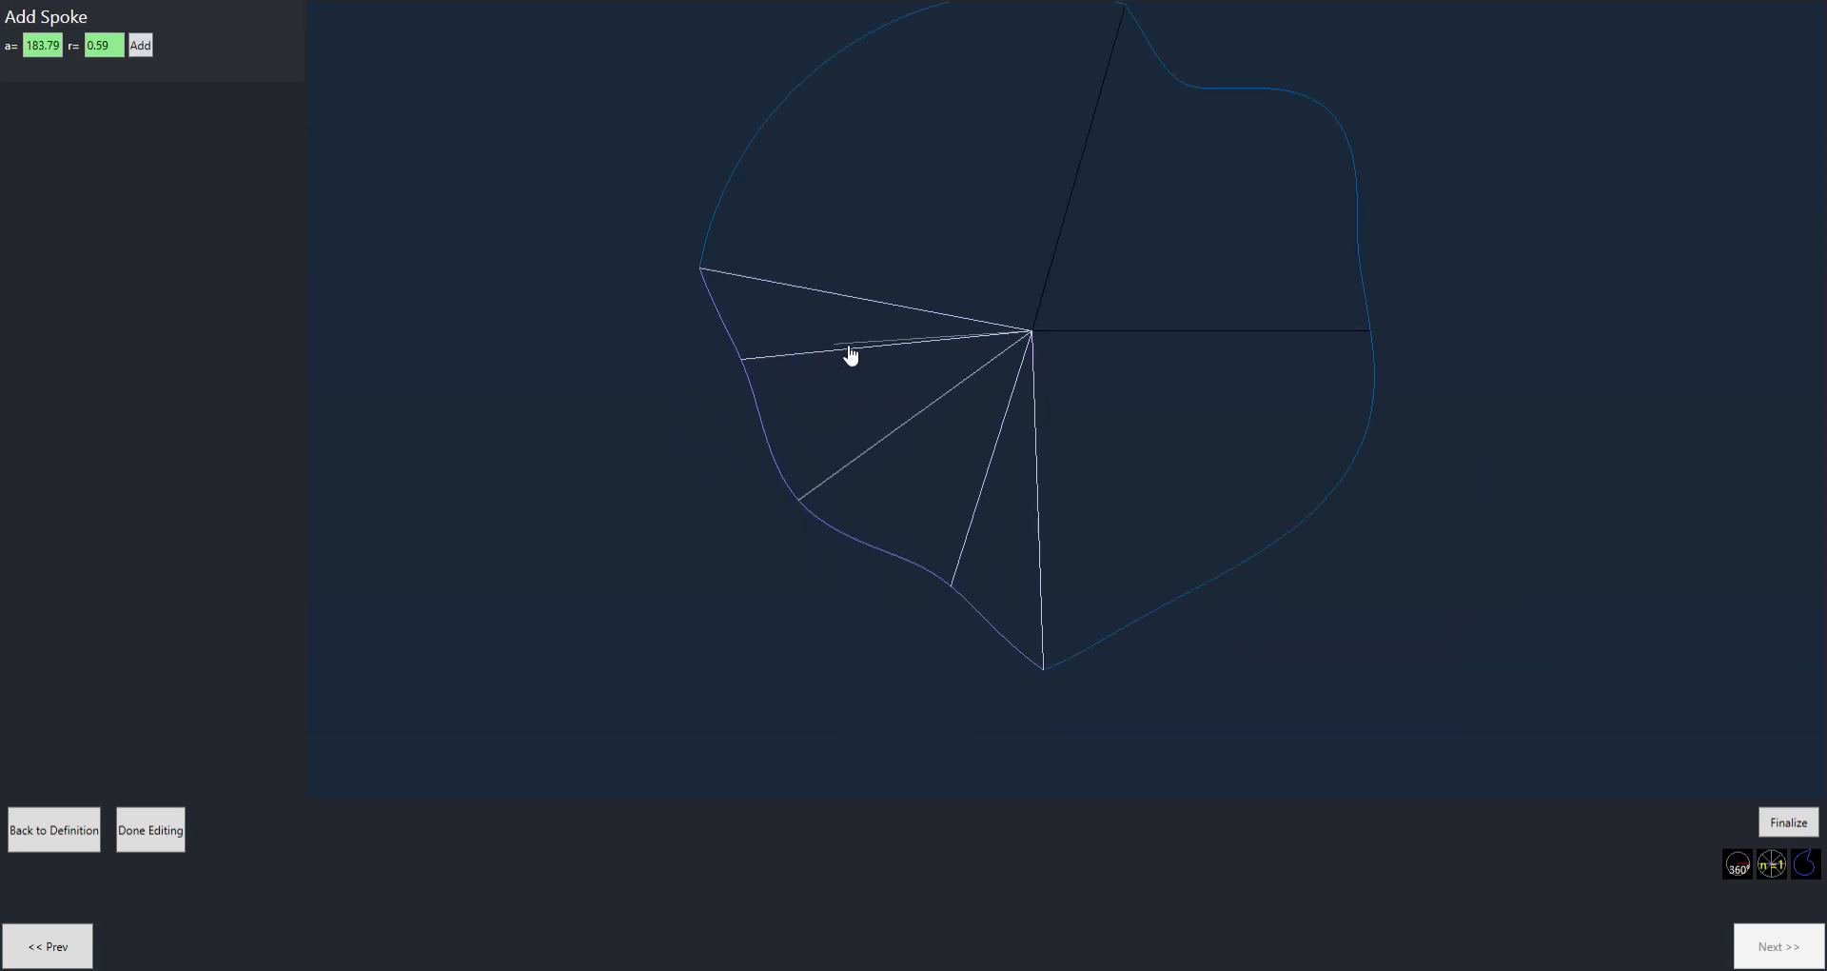
scroll(976, 312, "down", 1)
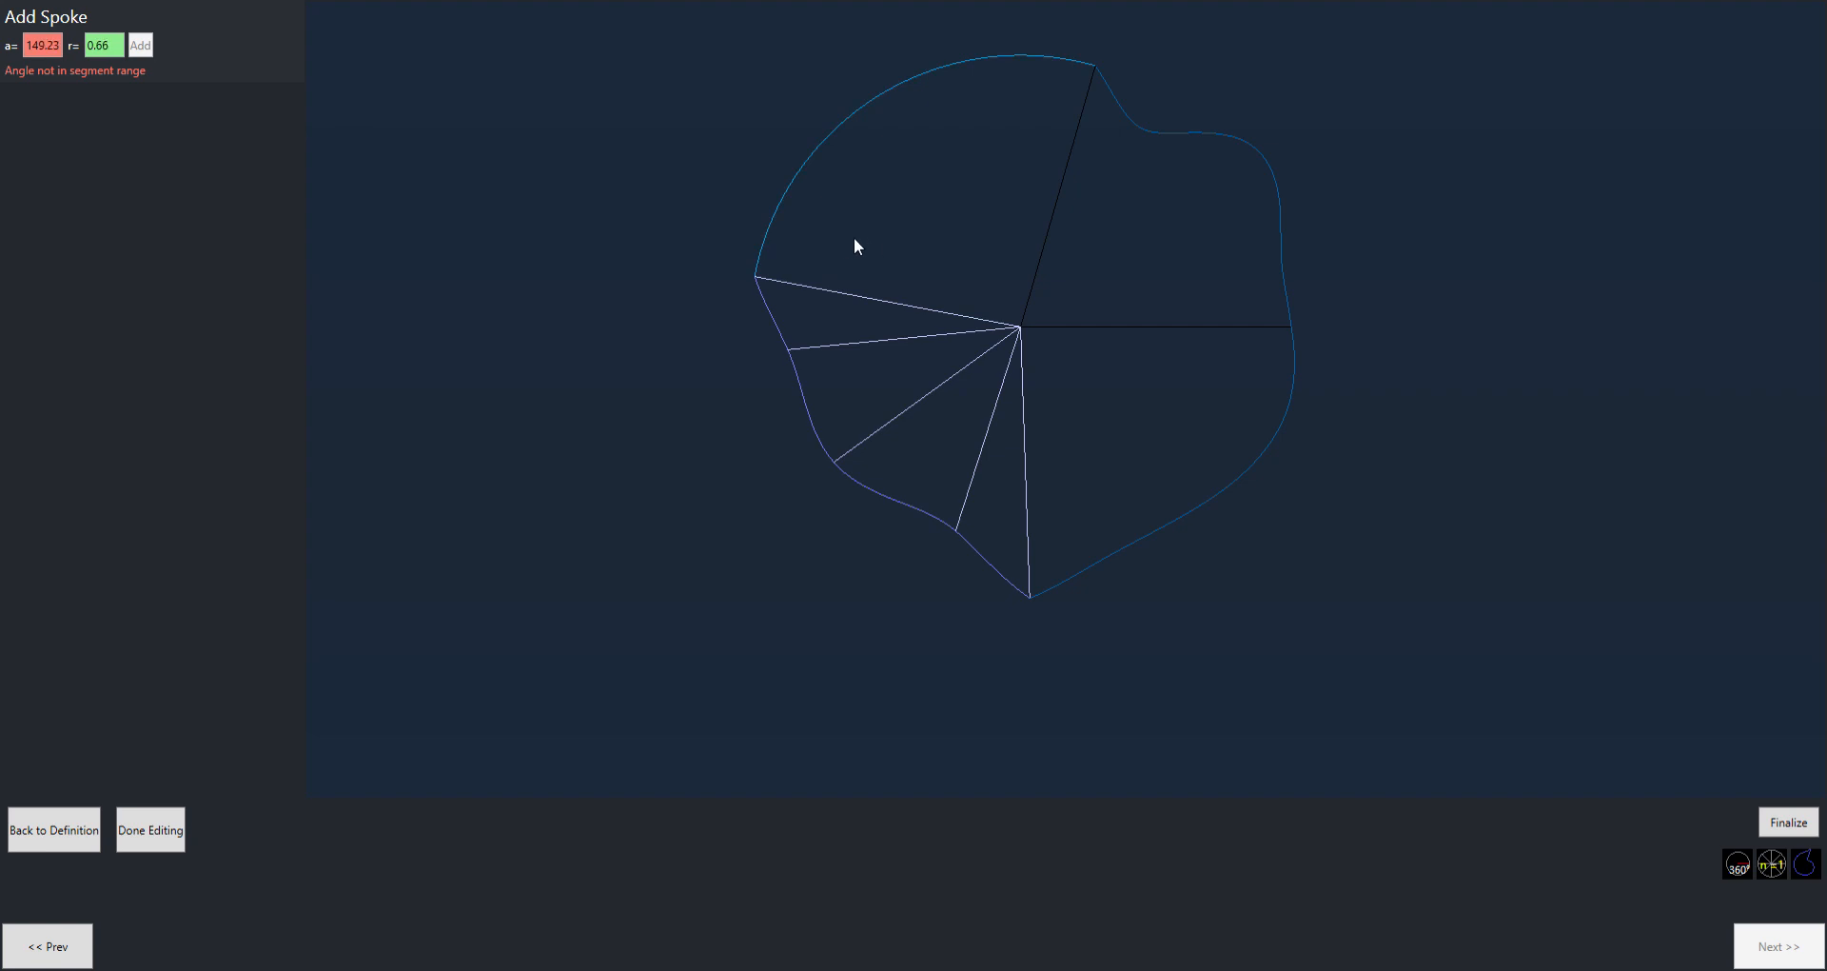
Add four spokes to the 73.96° to 169.32° segment and set the one at 92.61° to radius 0.93
left_click(795, 221)
left_click(859, 160)
left_click(930, 101)
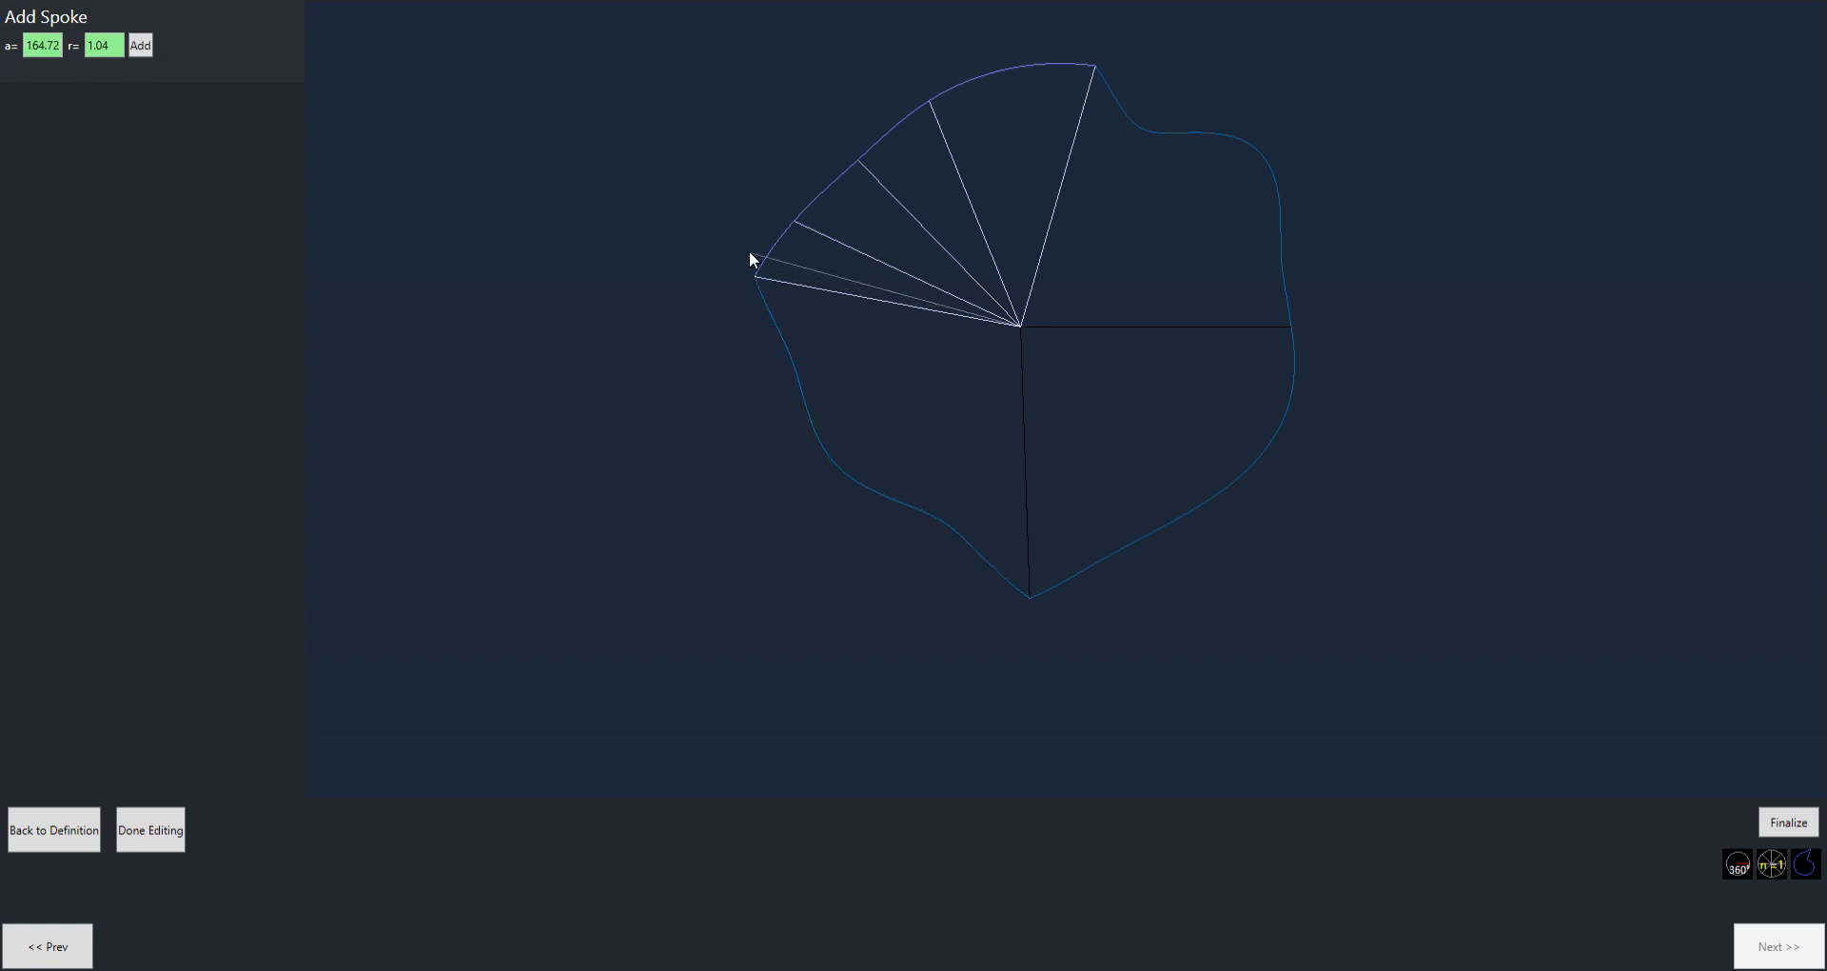
left_click(1009, 83)
left_click_drag(1014, 84, 1013, 77)
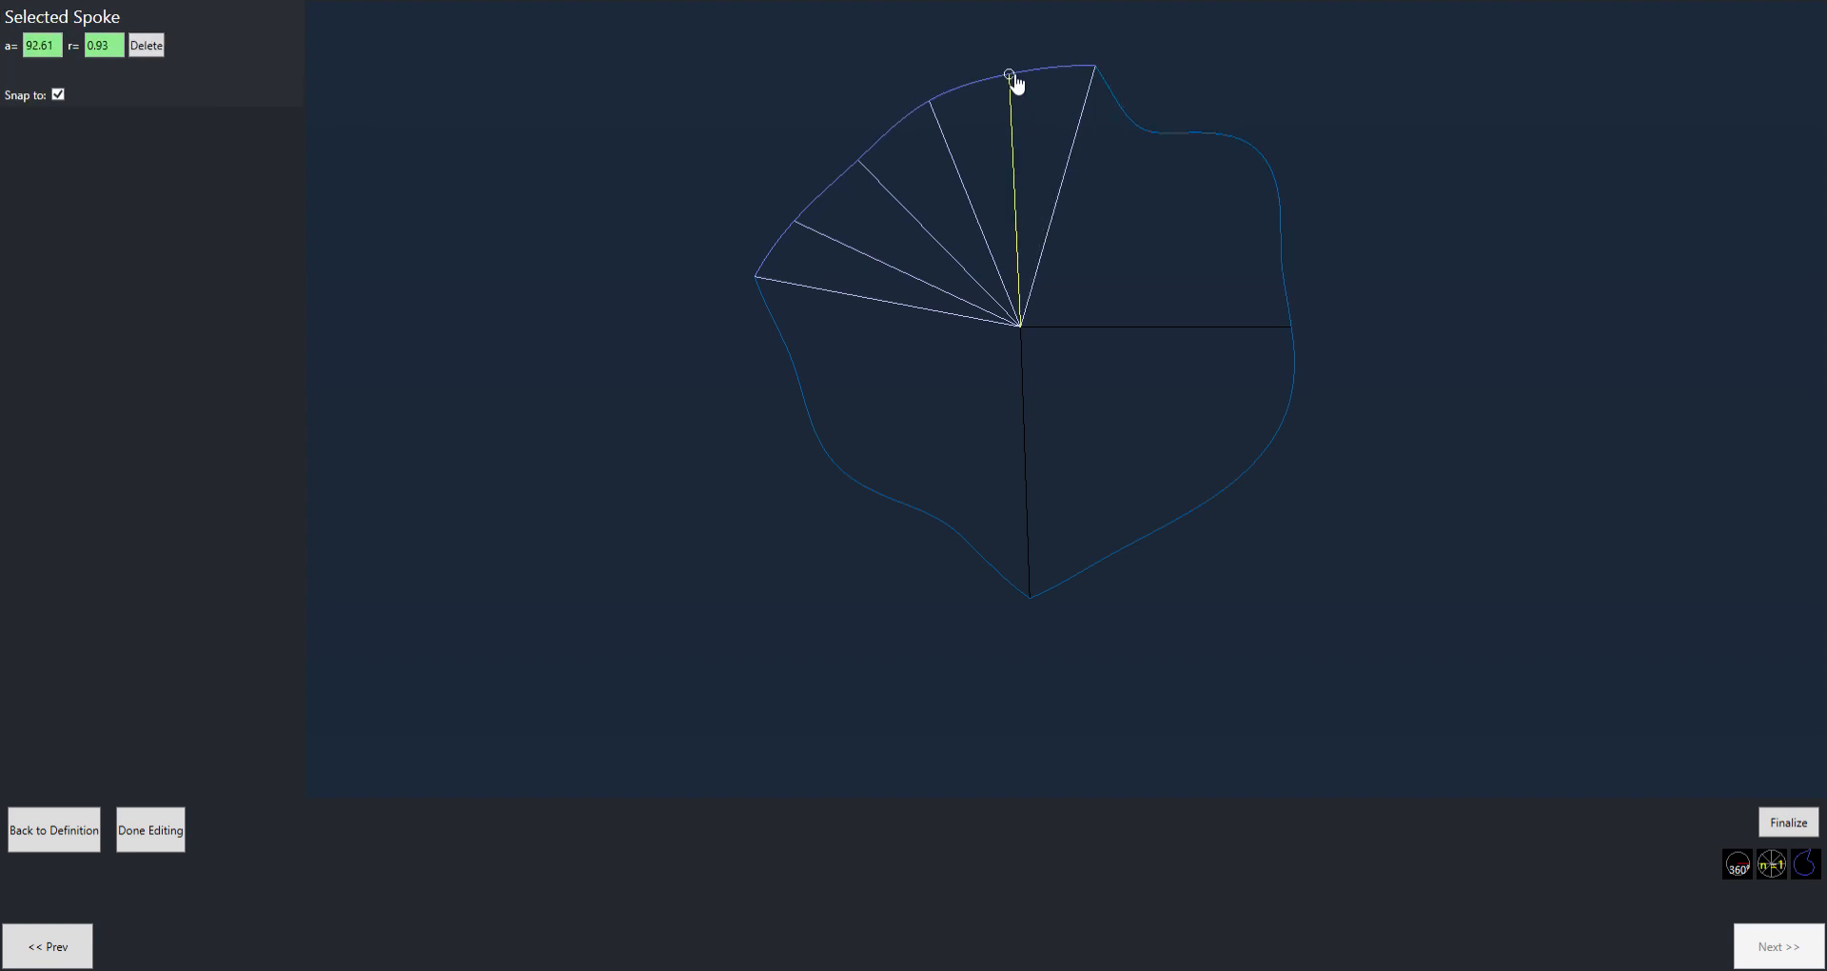
left_click(1043, 103)
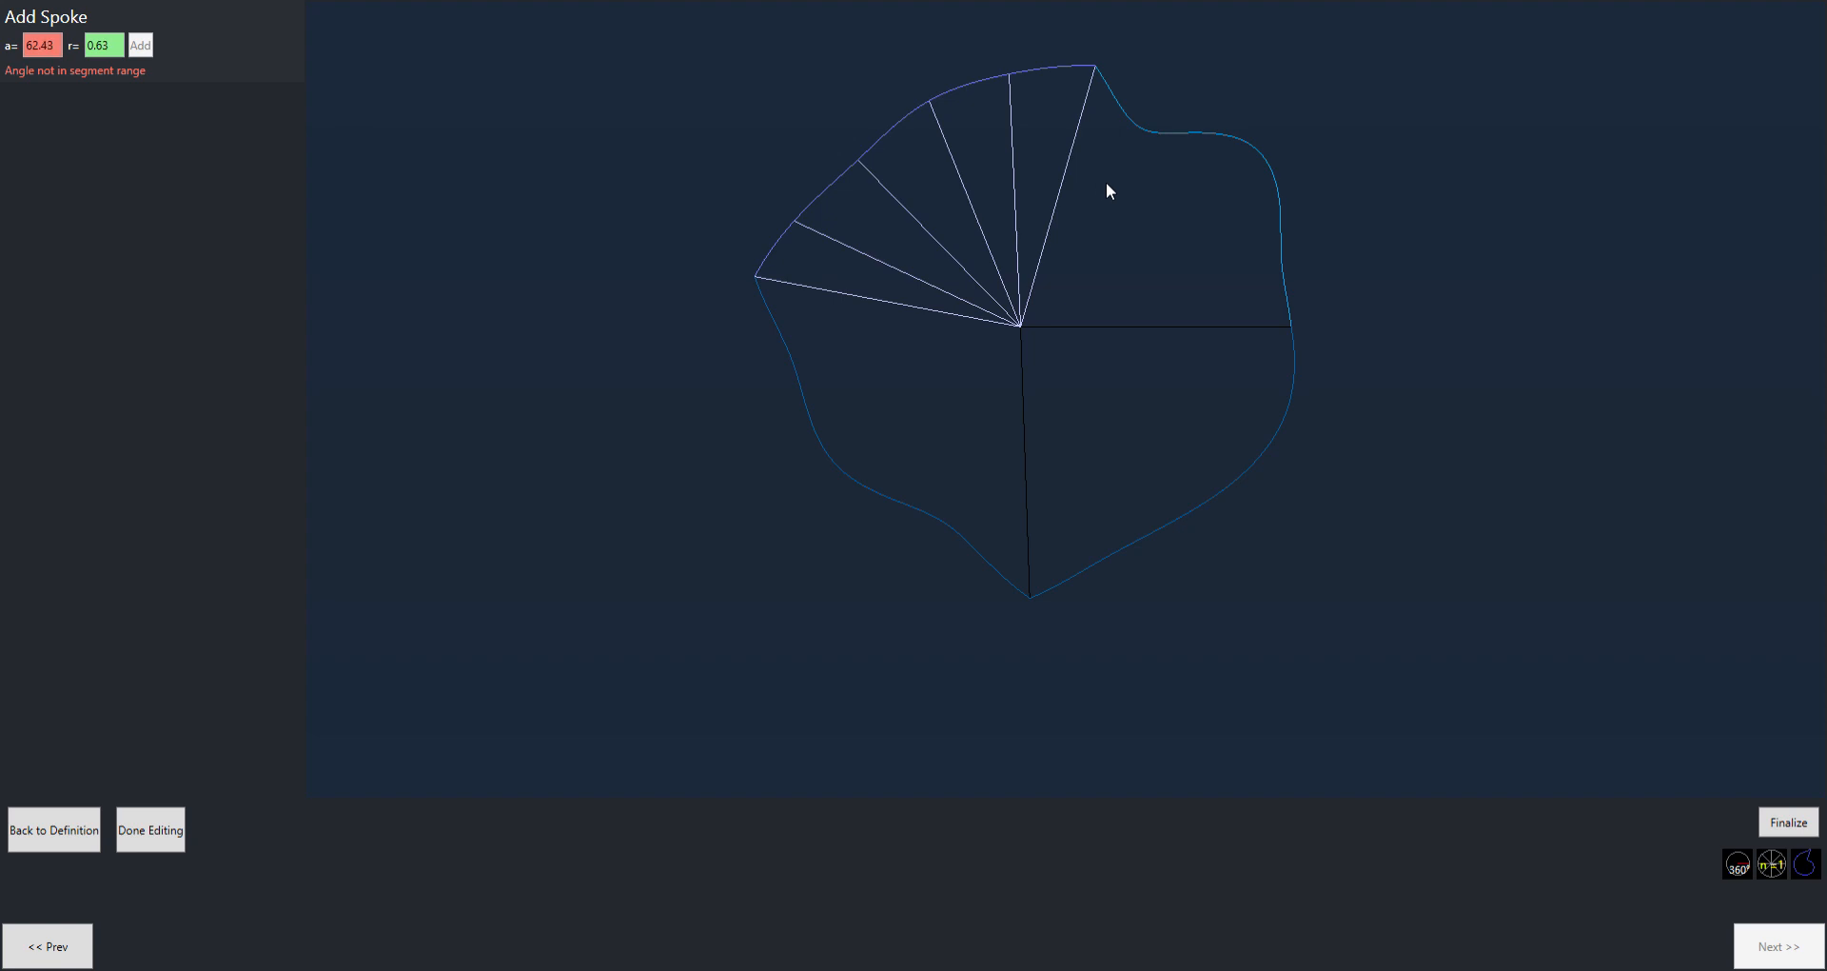
Shorten the second segment's 73.96° boundary spoke to radius 0.70 and also shorten the fourth segment's 360° boundary spoke
left_click(1095, 73)
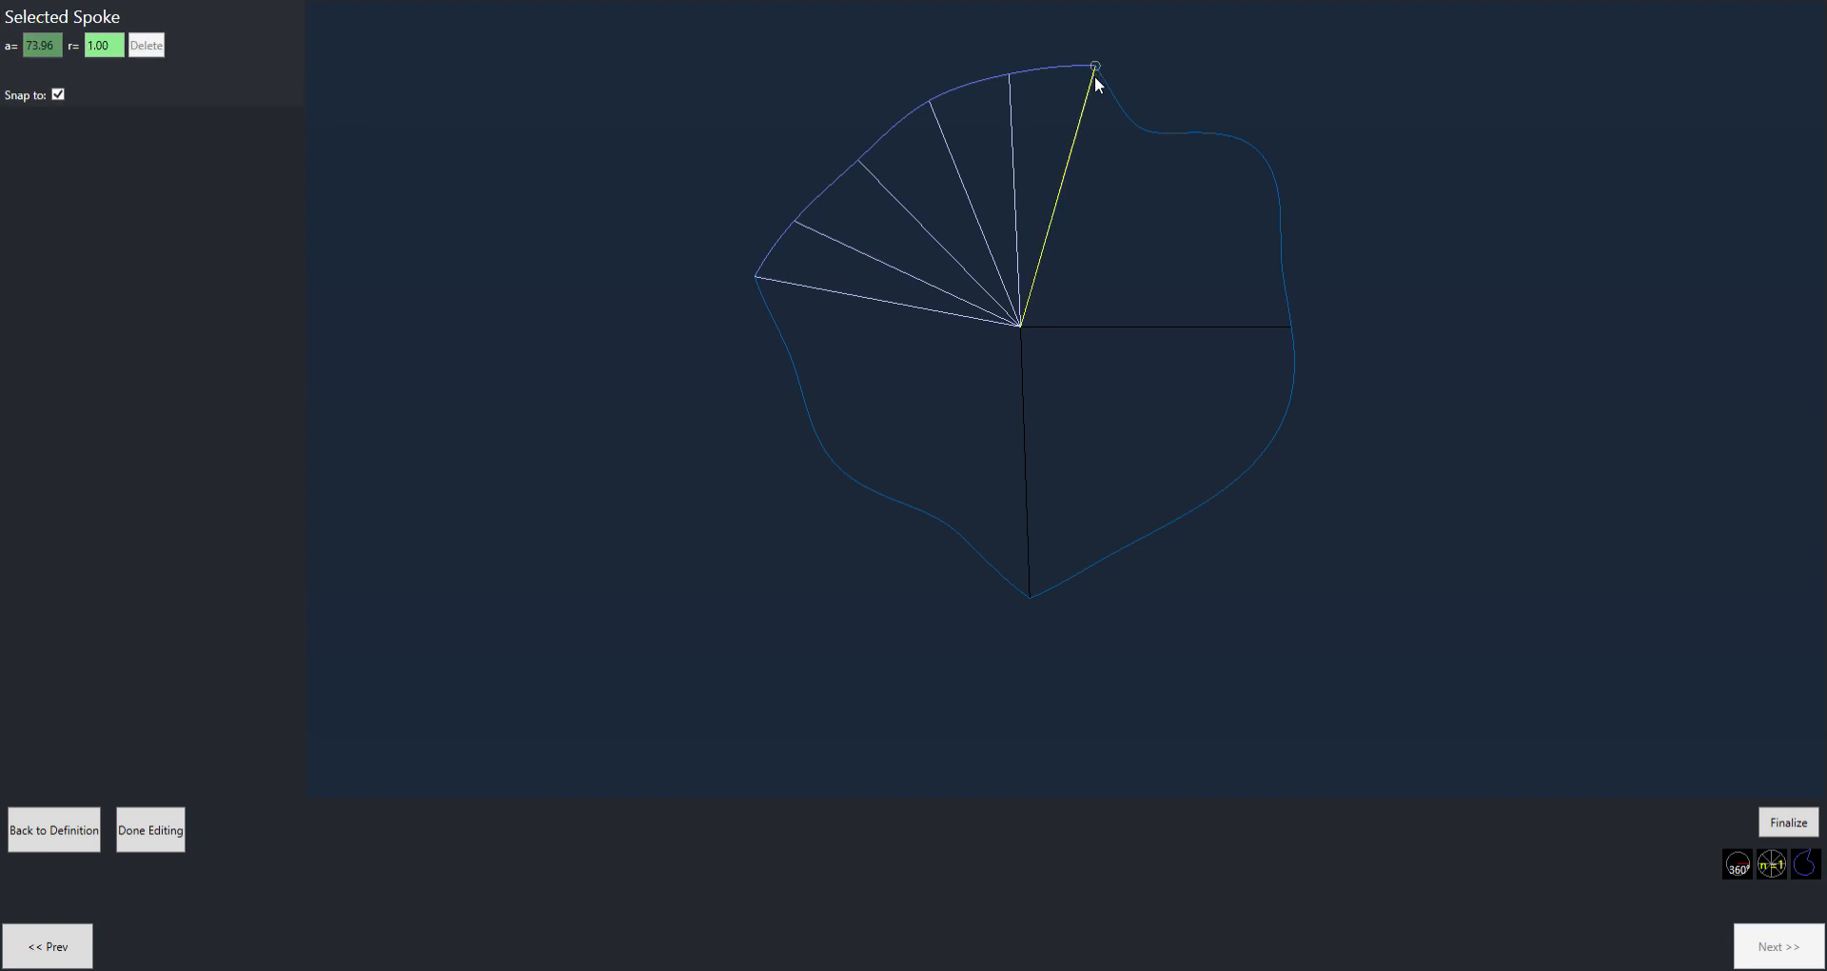
left_click_drag(1100, 76, 1073, 145)
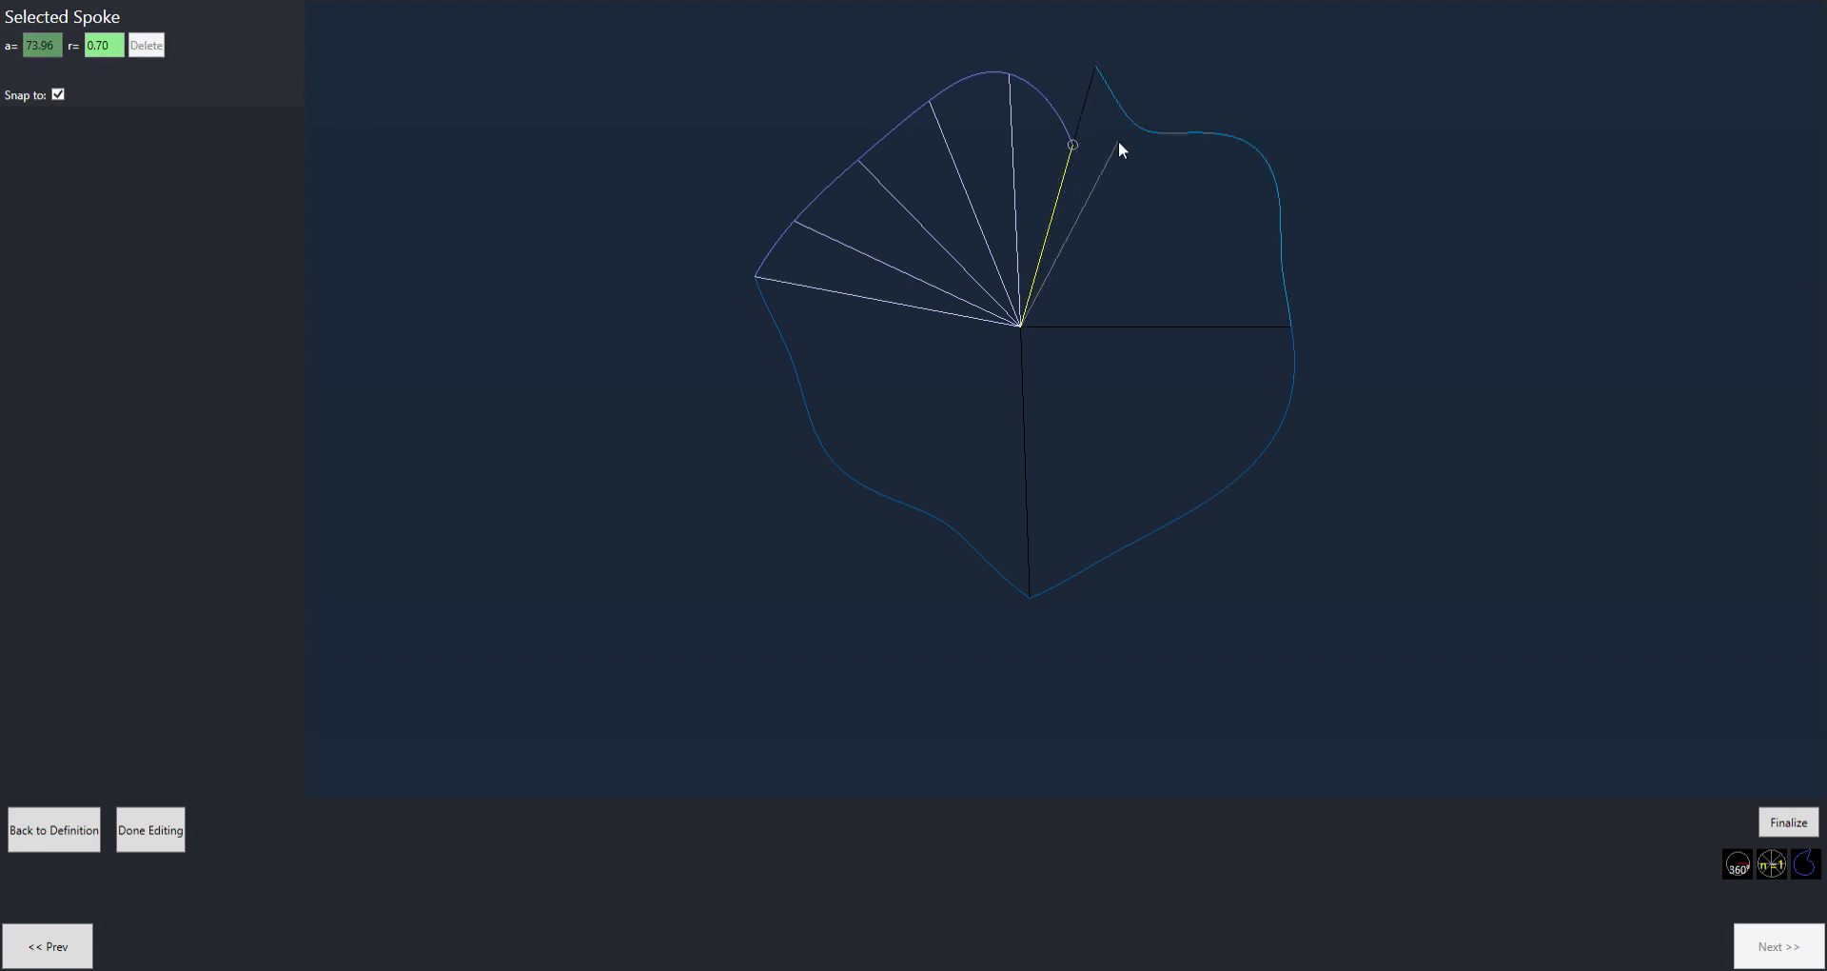
left_click(1291, 328)
left_click_drag(1293, 329, 1207, 327)
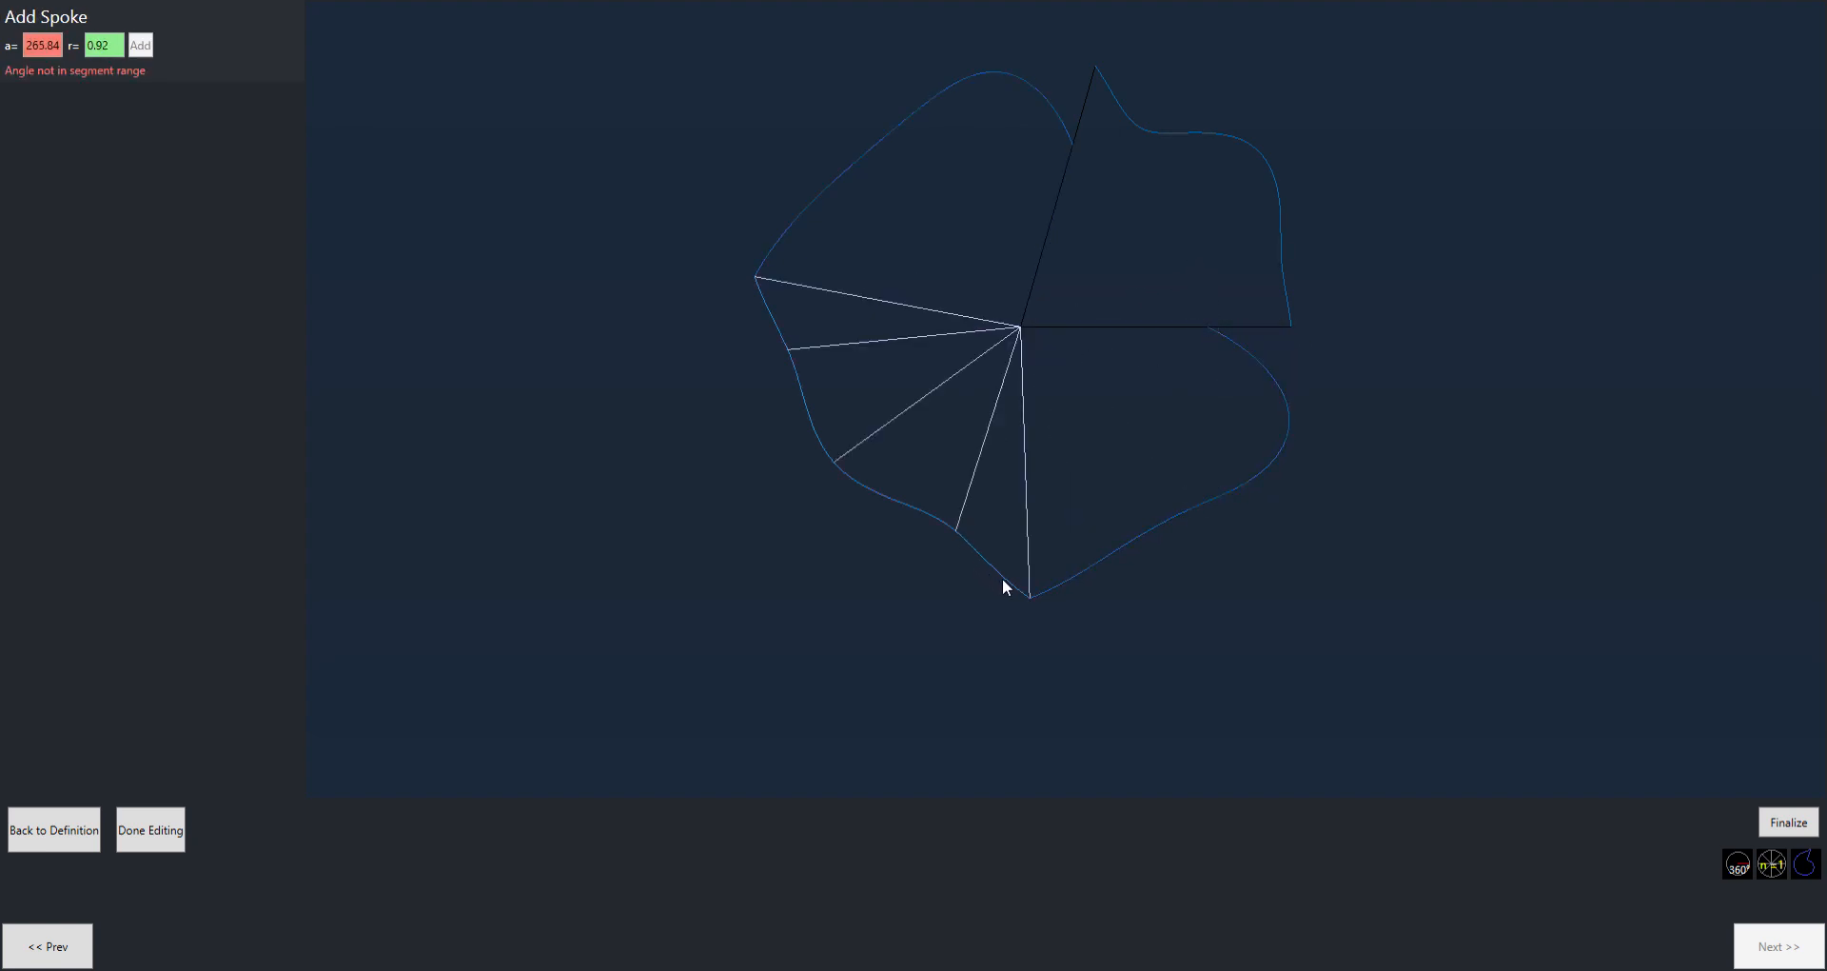
Shorten the third segment's 271.94° boundary spoke to radius 0.73 and also shorten the second segment's 169.32° boundary spoke
left_click(1031, 598)
left_click_drag(1037, 601, 1034, 525)
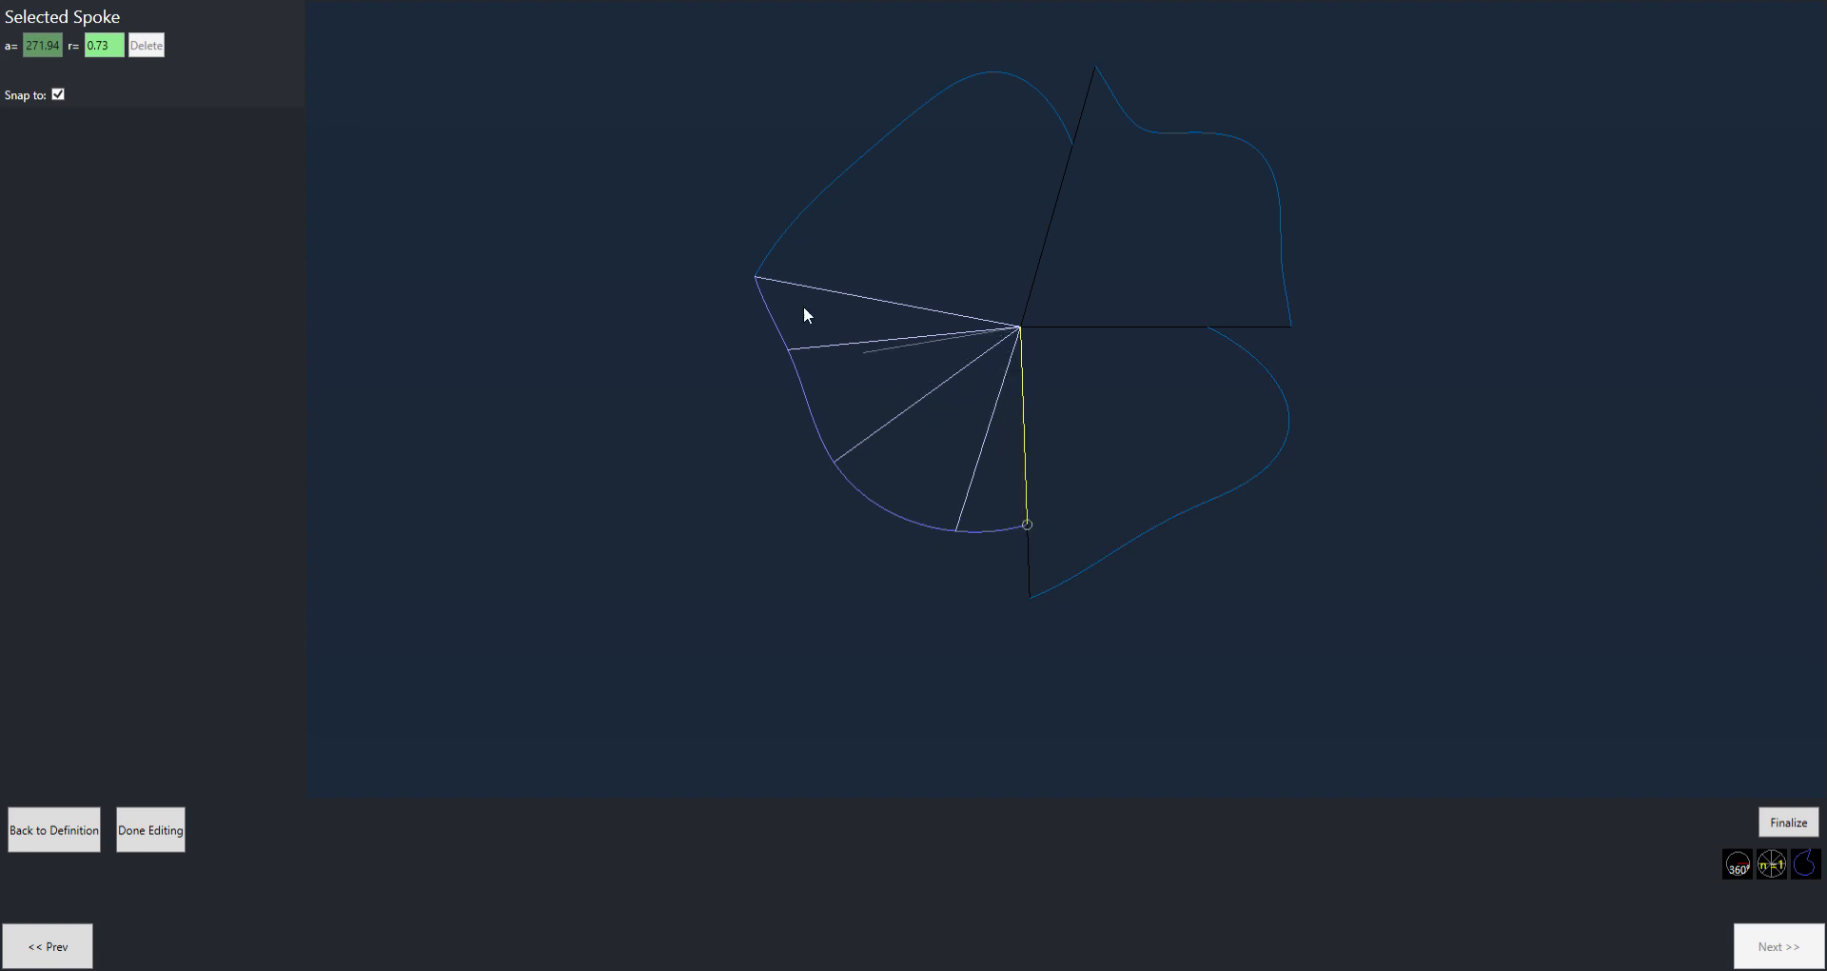
left_click(807, 253)
left_click(807, 254)
left_click(762, 284)
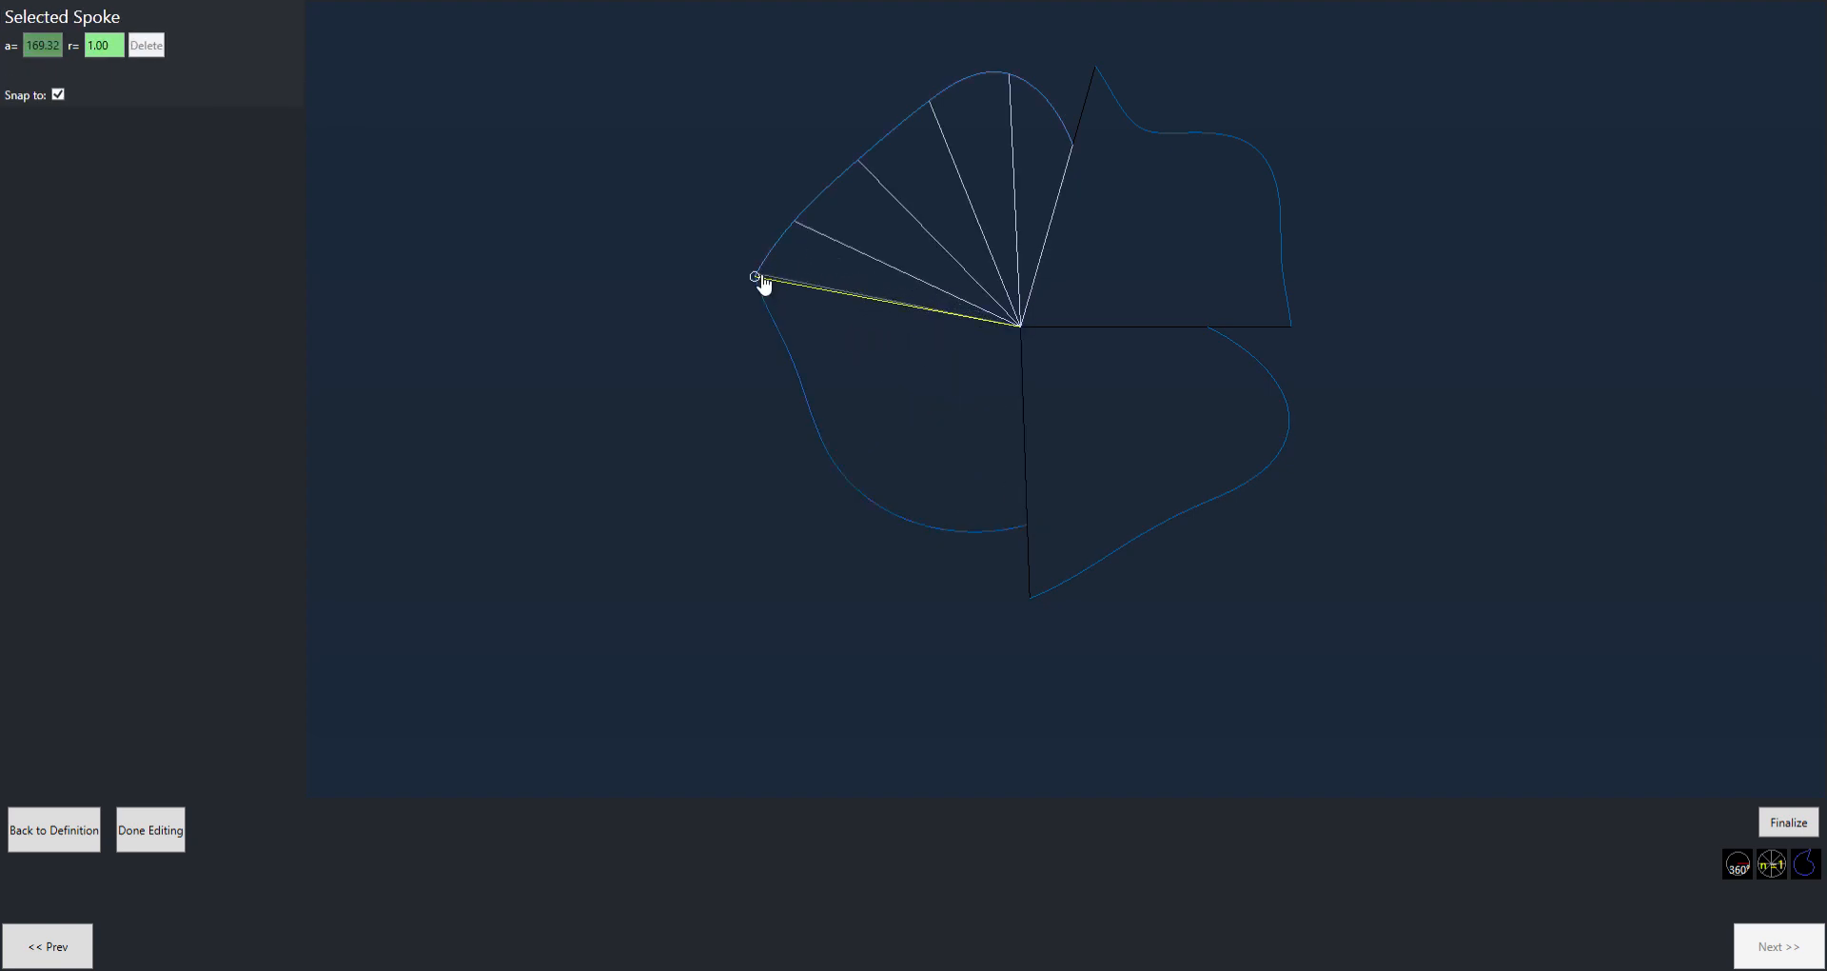
left_click_drag(762, 286, 808, 297)
left_click(1097, 342)
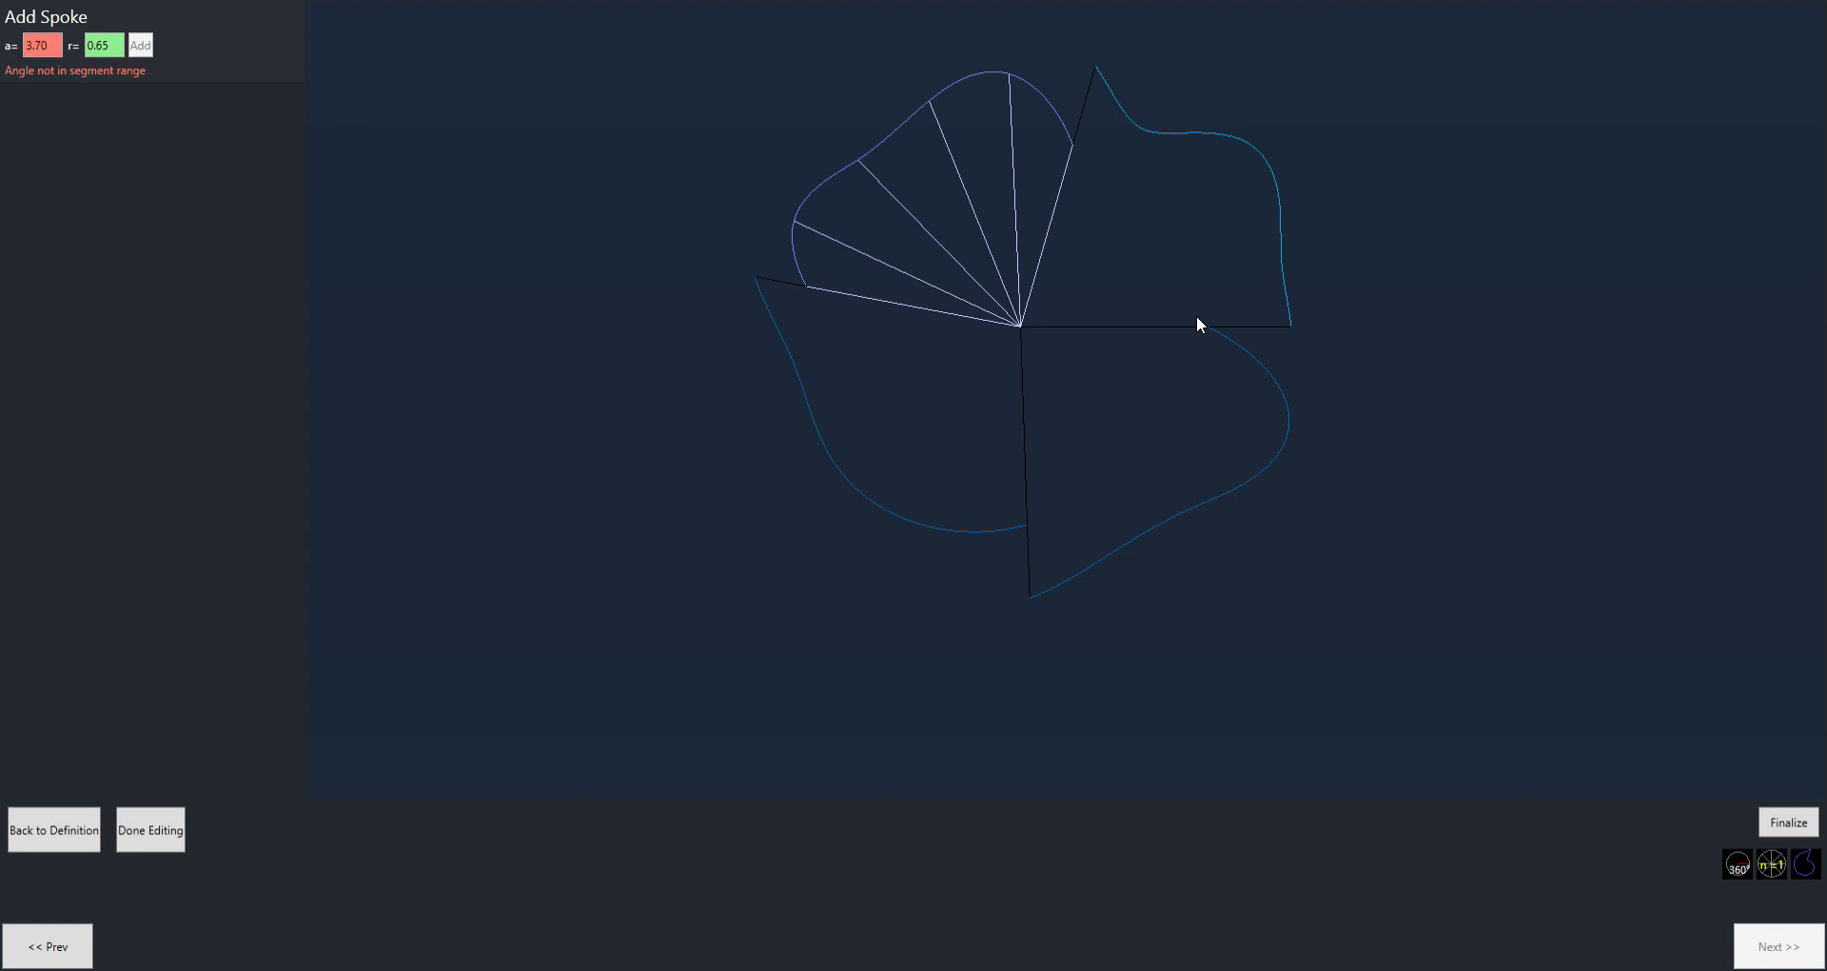
Restart the closed sharp-corner gear design from the same definition and open its single full-circle segment for spoke editing
left_click(67, 846)
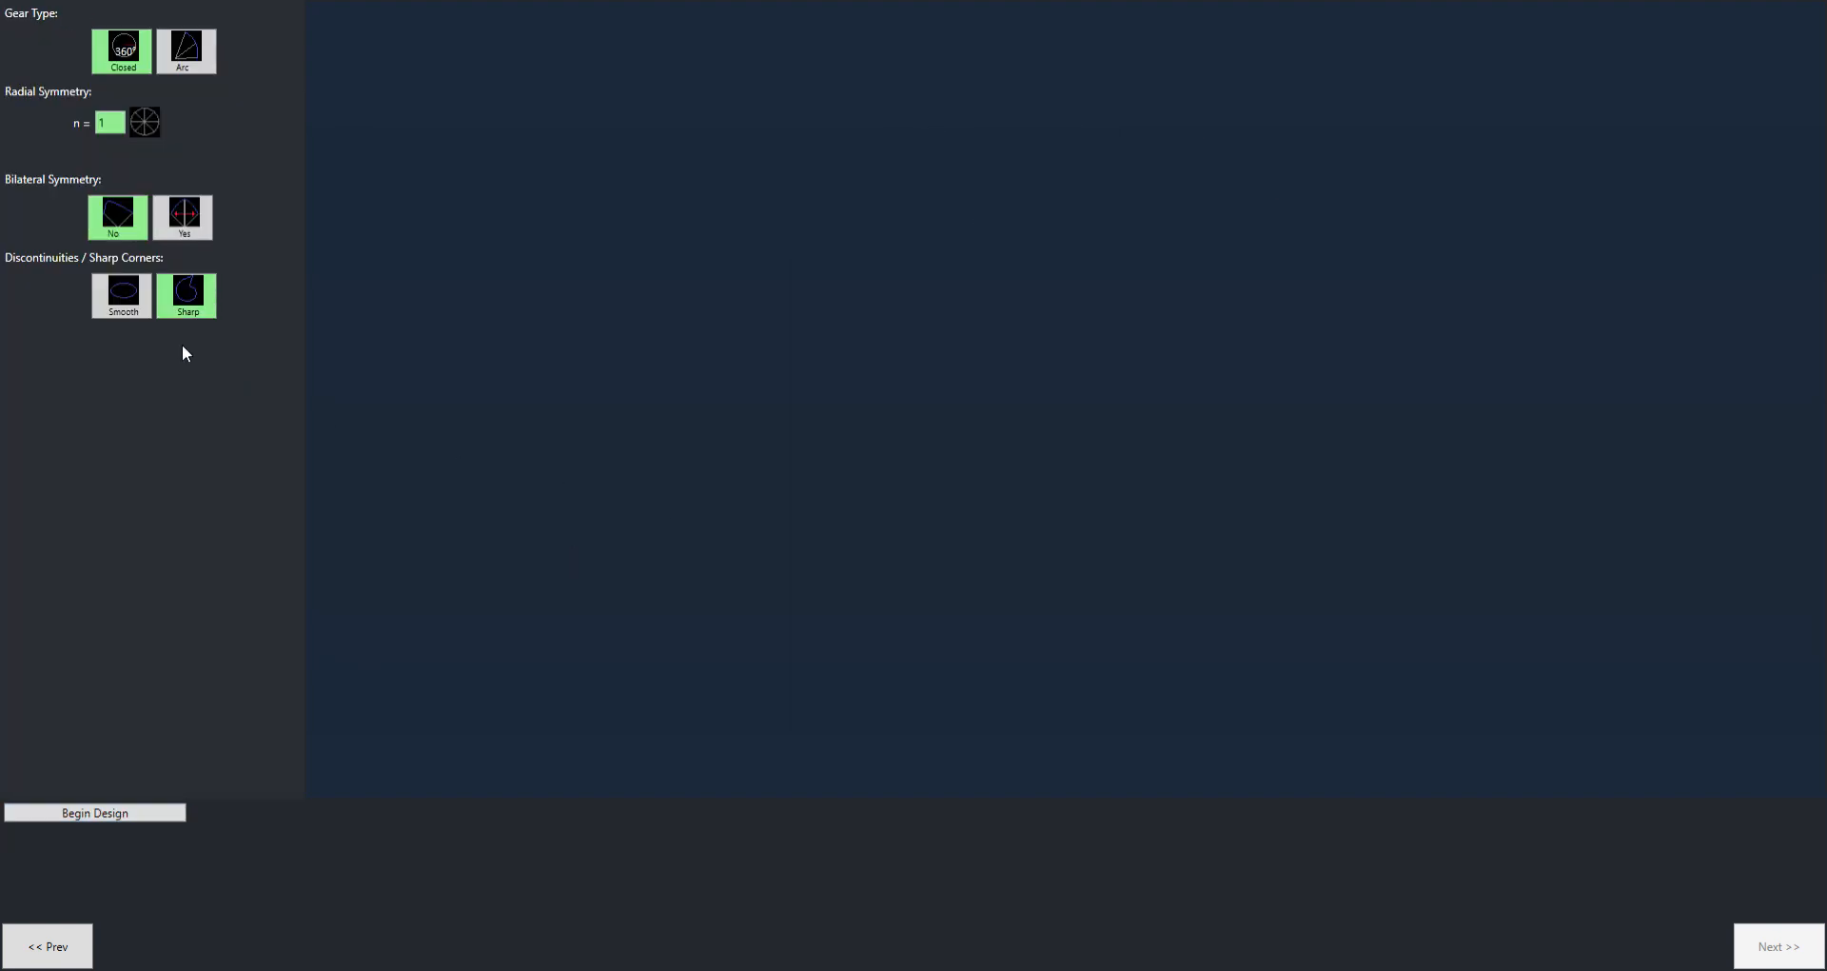
left_click(127, 813)
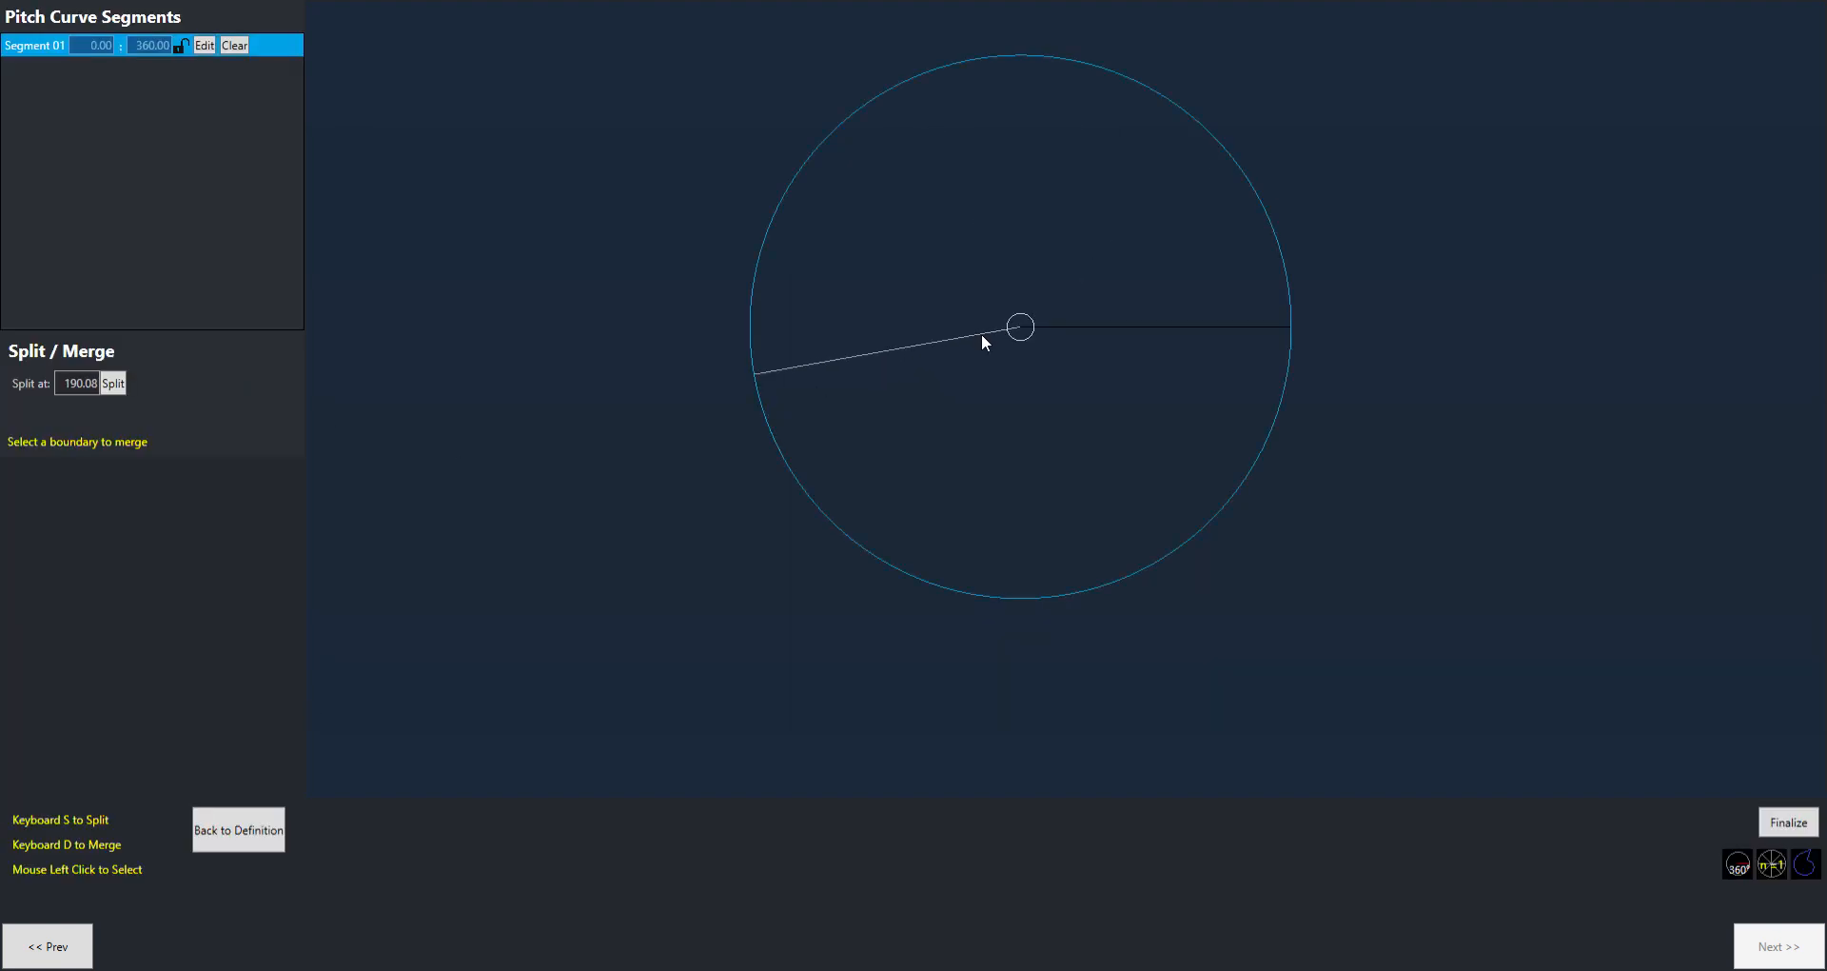
left_click(1244, 299)
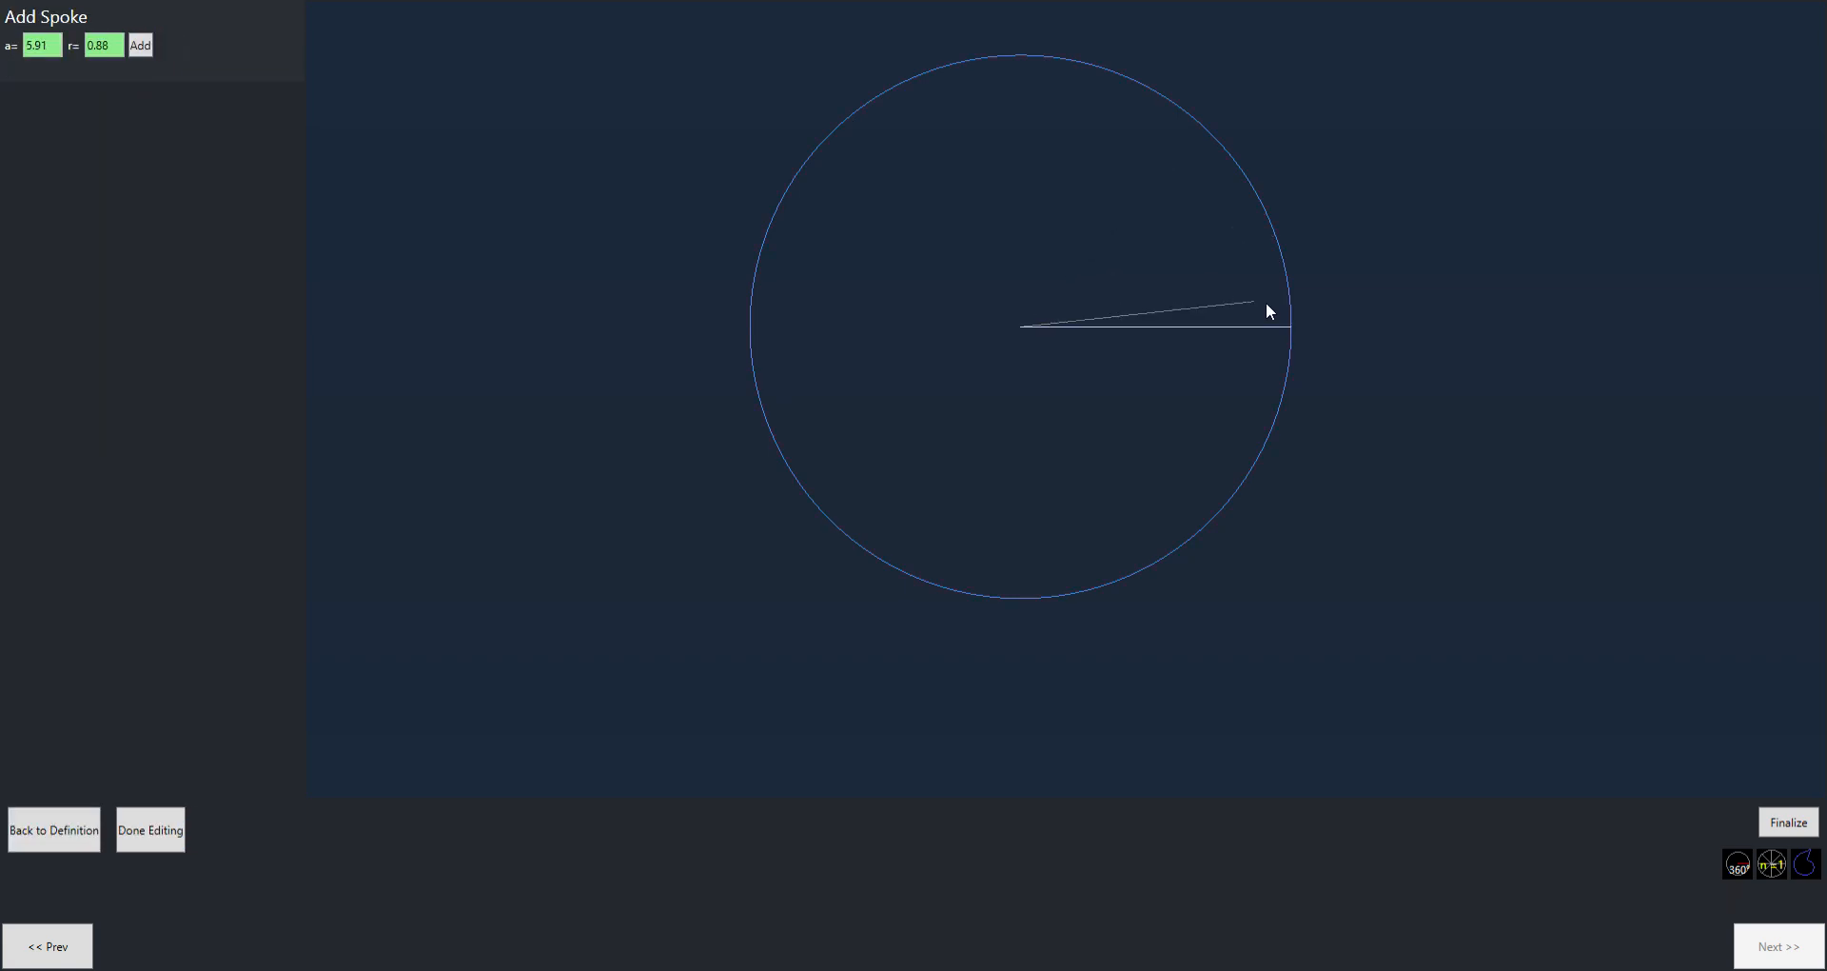
Shorten the starting 0° boundary spoke of the full-circle segment to just over a third of its length
left_click(1291, 327)
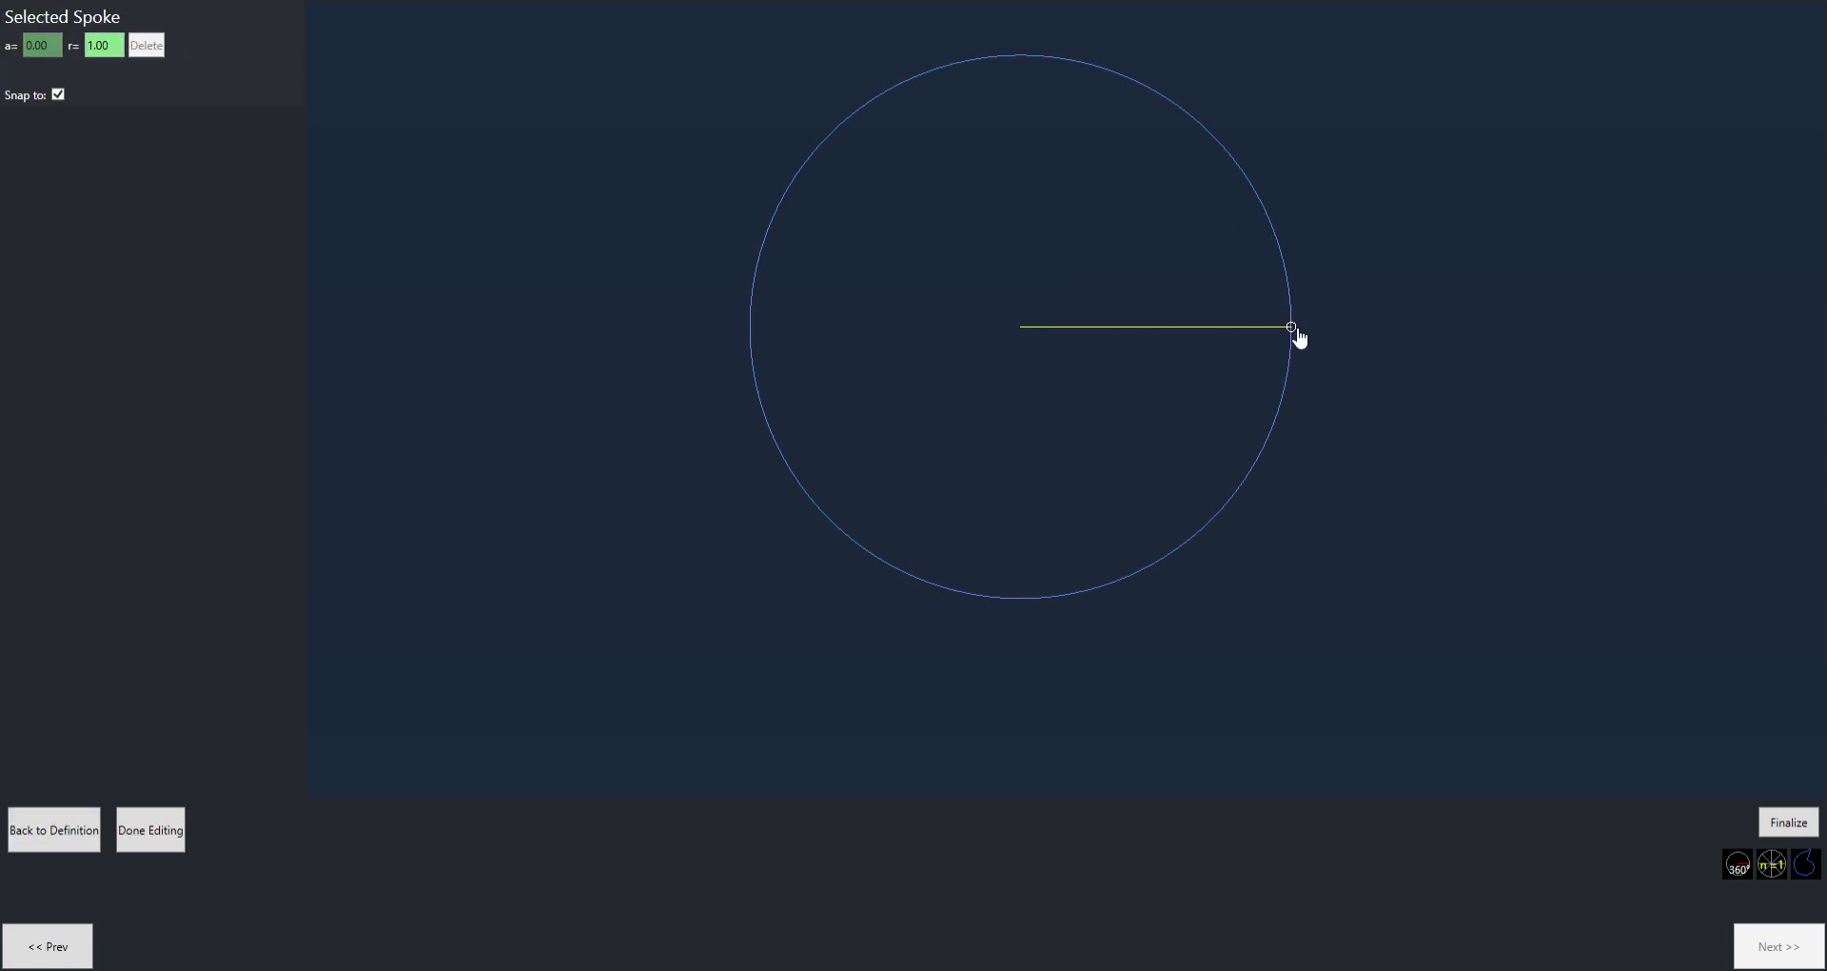
left_click_drag(1291, 327, 1119, 327)
left_click(1214, 273)
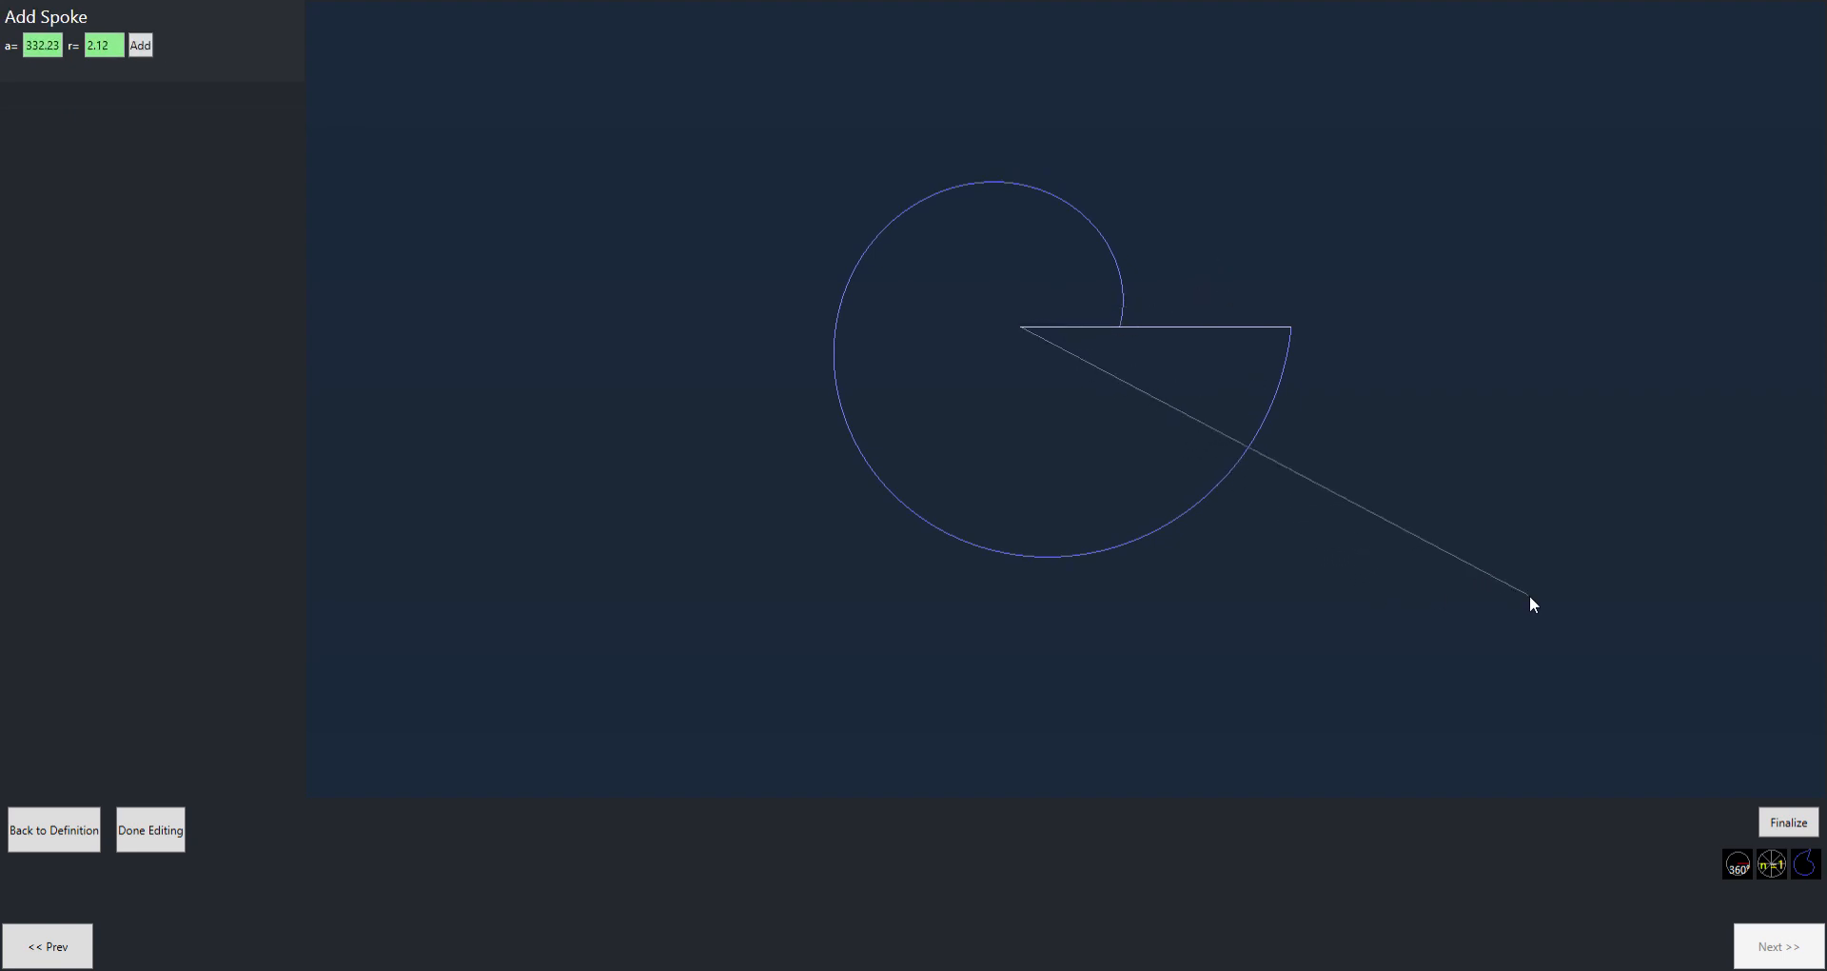
Restart the closed sharp-corner gear design with radial symmetry n = 3 and no bilateral symmetry
left_click(54, 829)
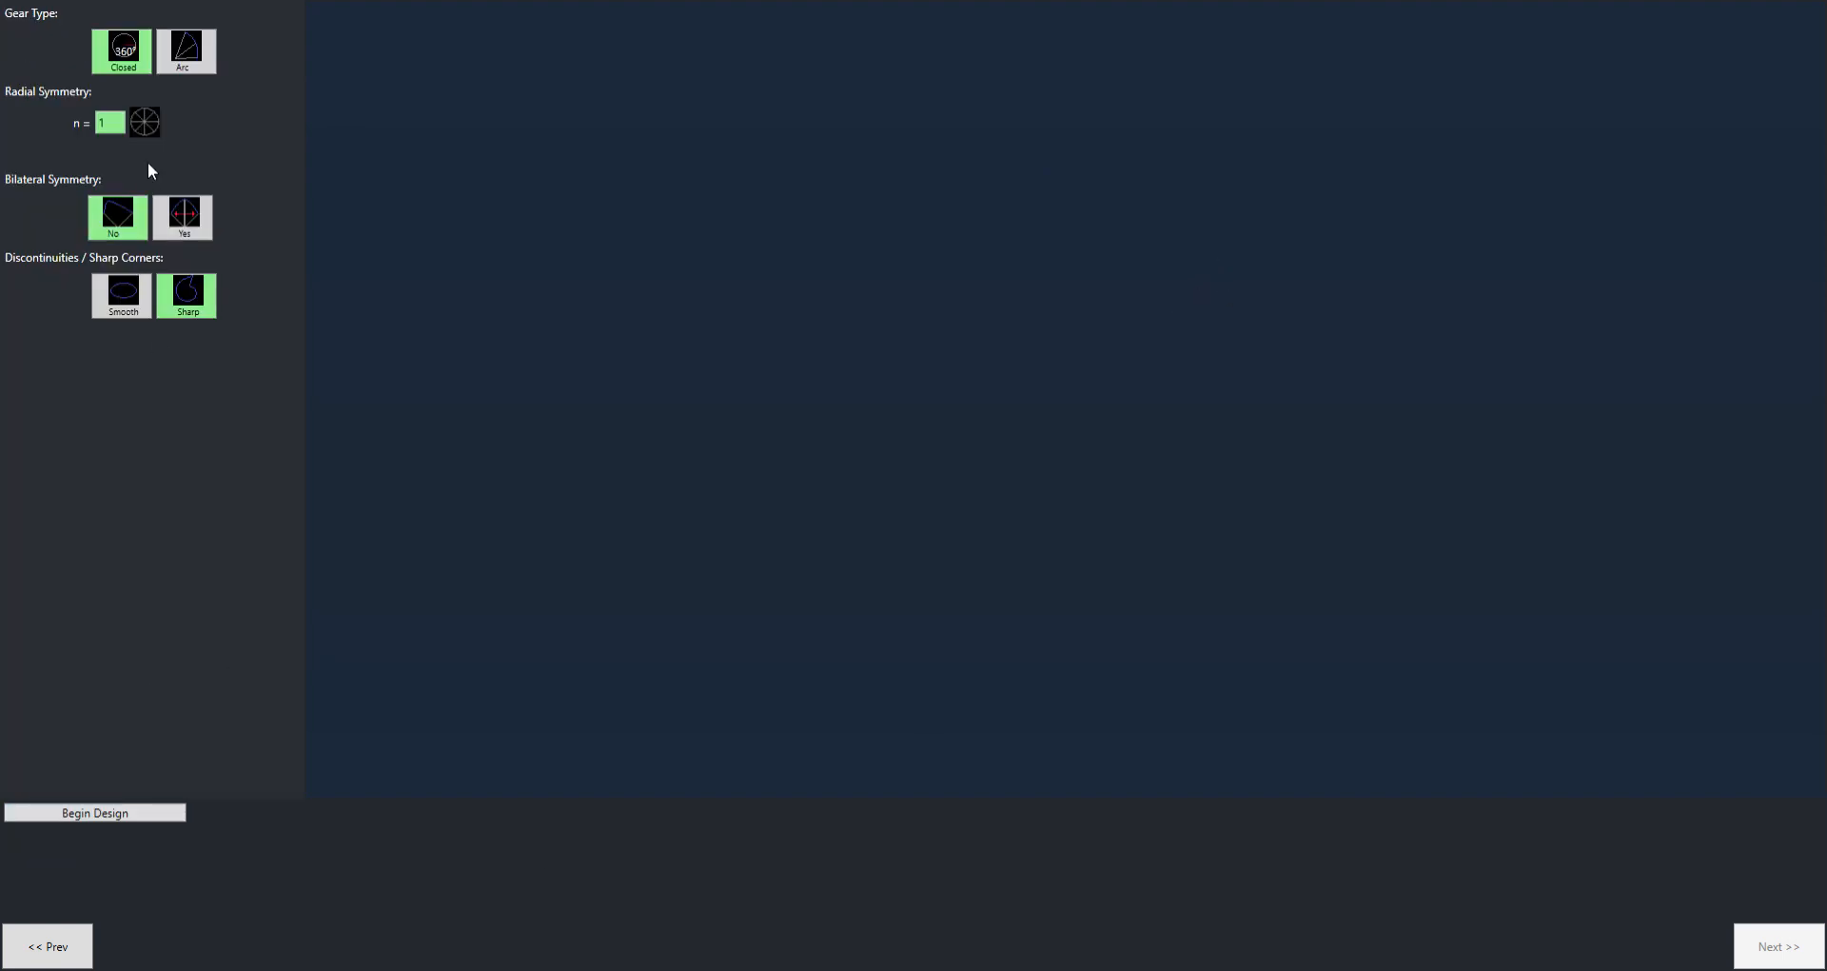
left_click(112, 817)
Shorten the segment's 0° boundary spoke to about two thirds of its length and preview the finalized three-fold outline
left_click(1290, 326)
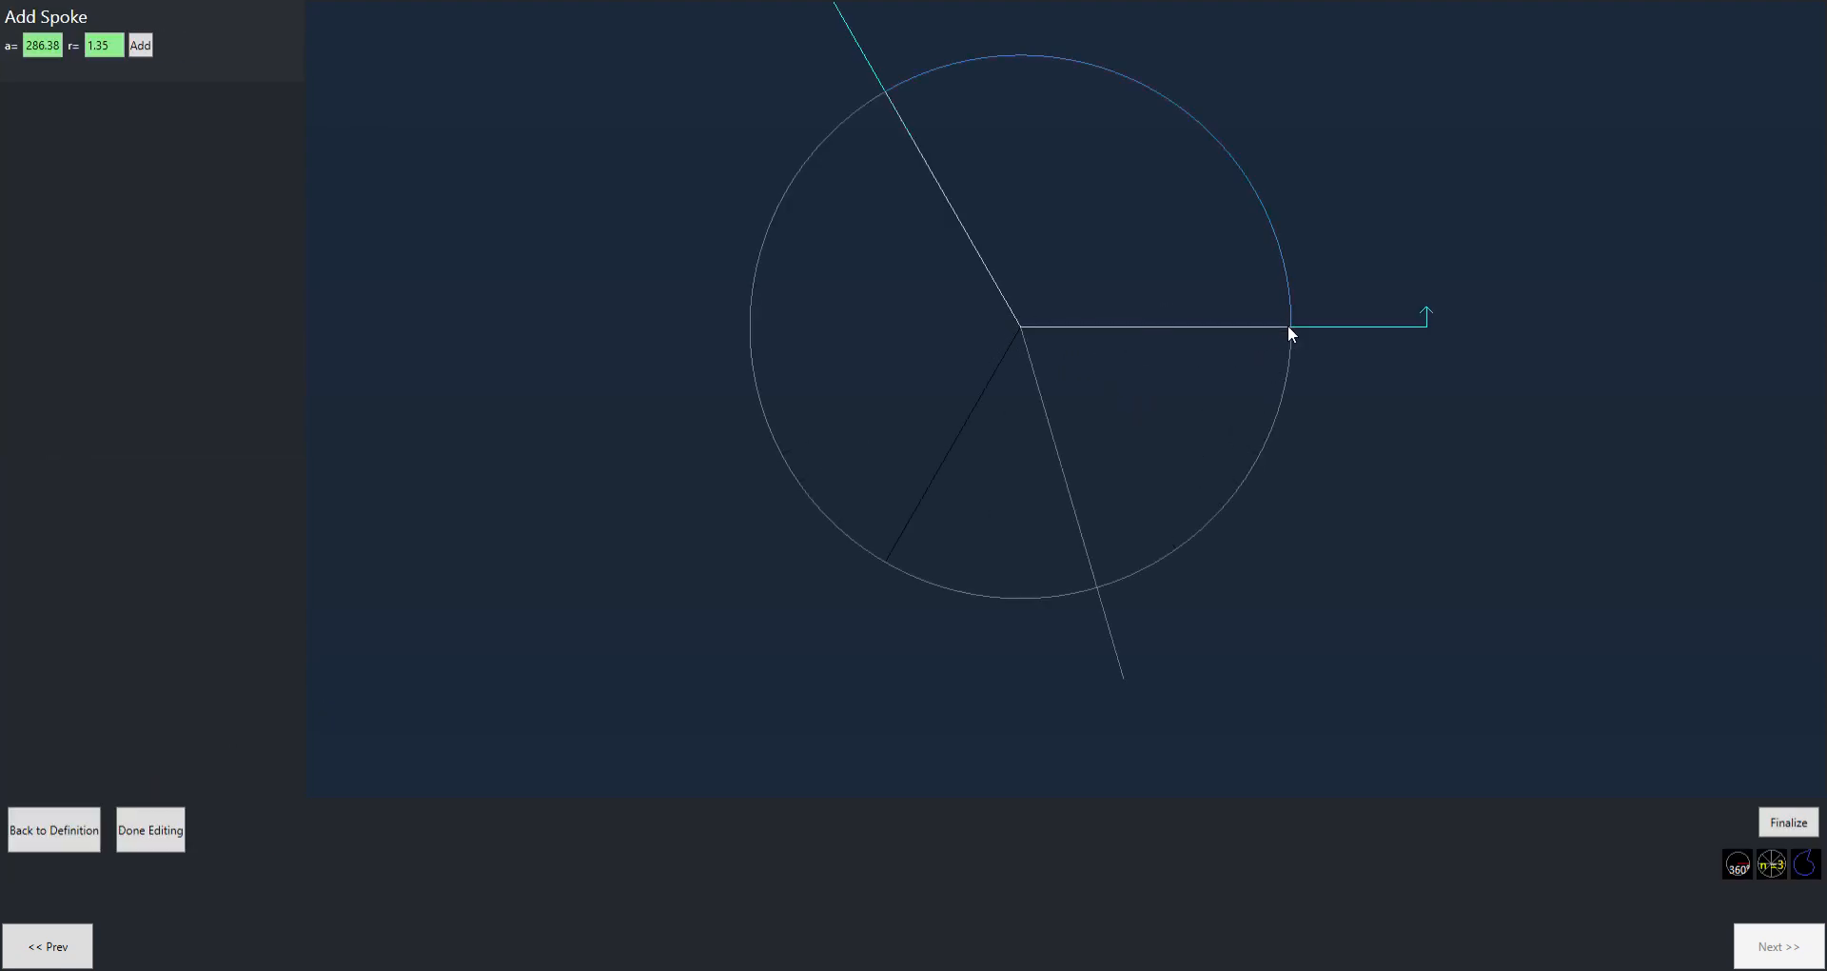
left_click(1297, 335)
left_click_drag(1297, 333, 1192, 327)
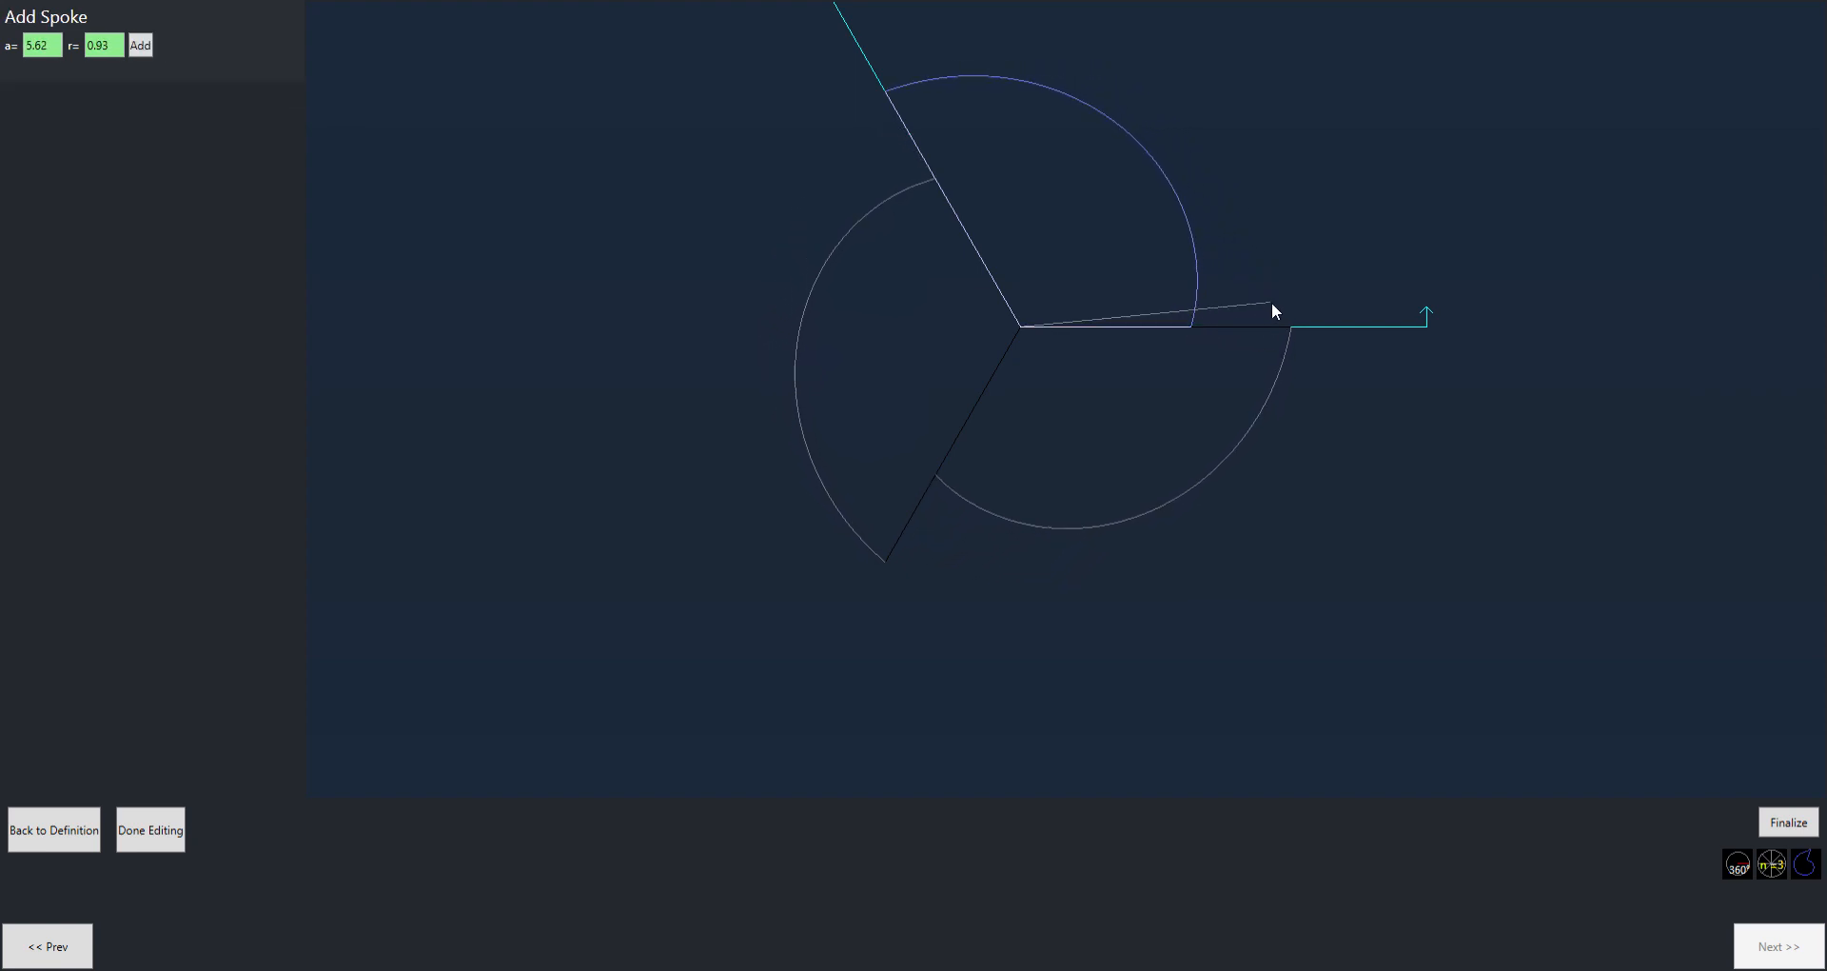
left_click(1794, 830)
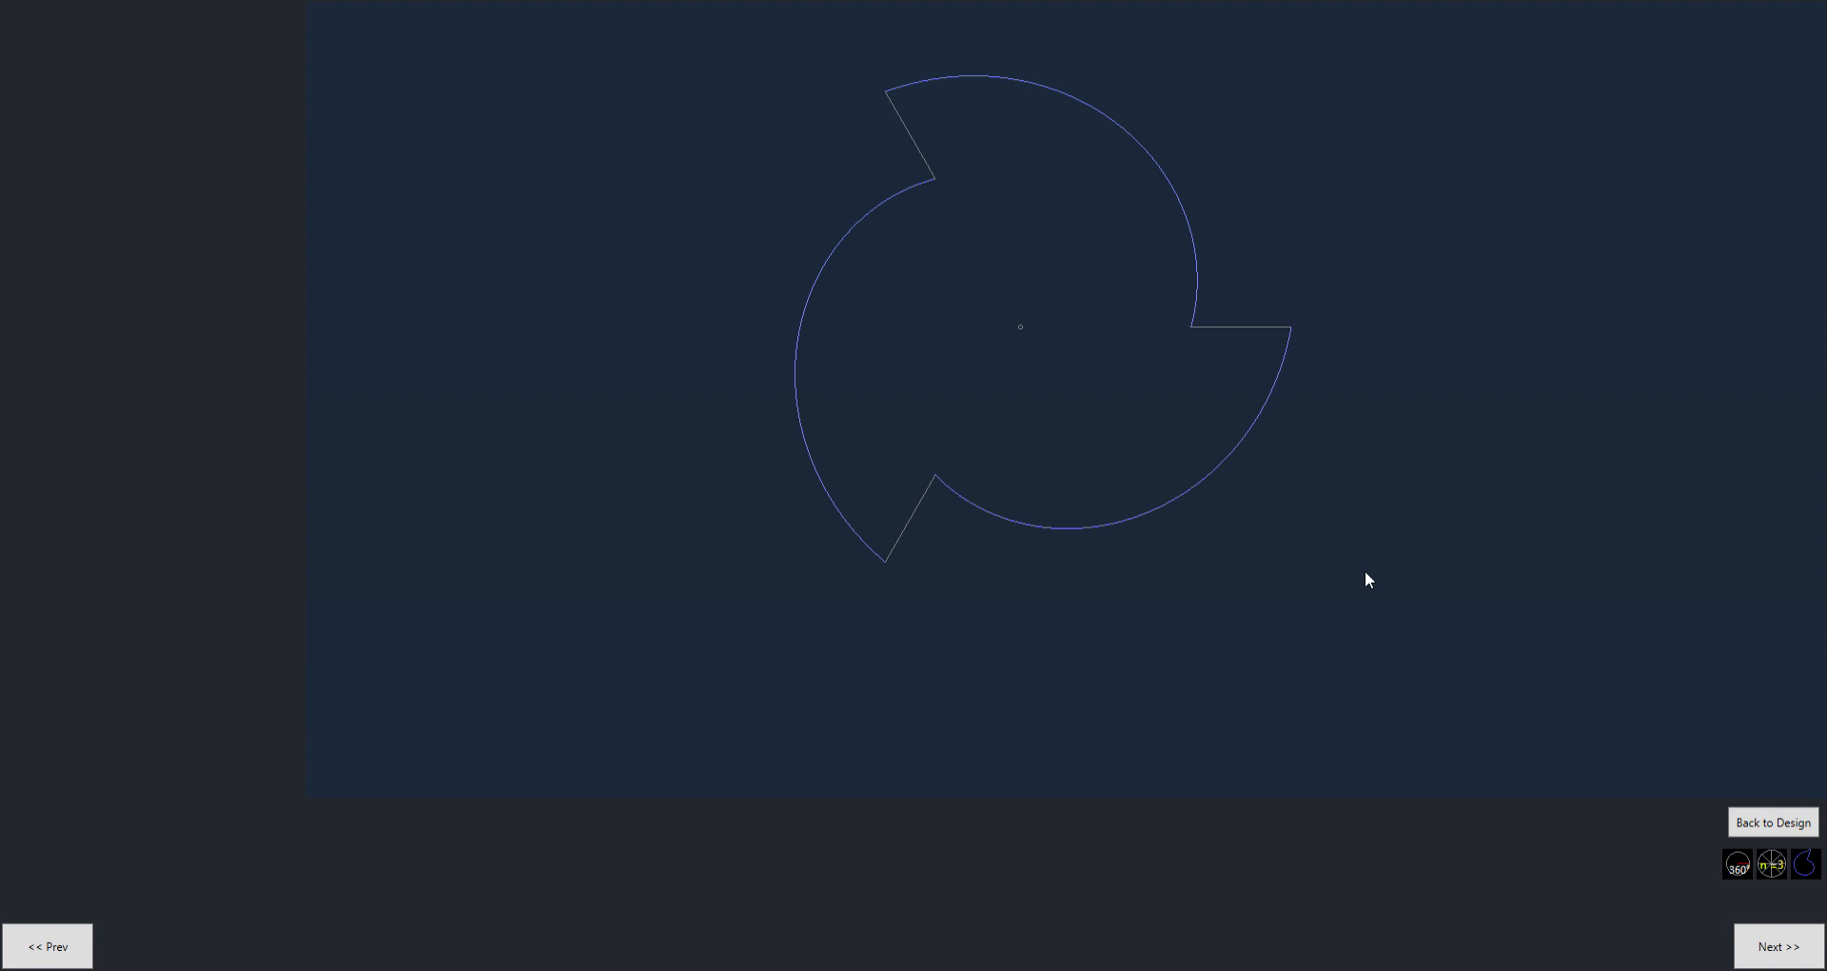
left_click(1773, 823)
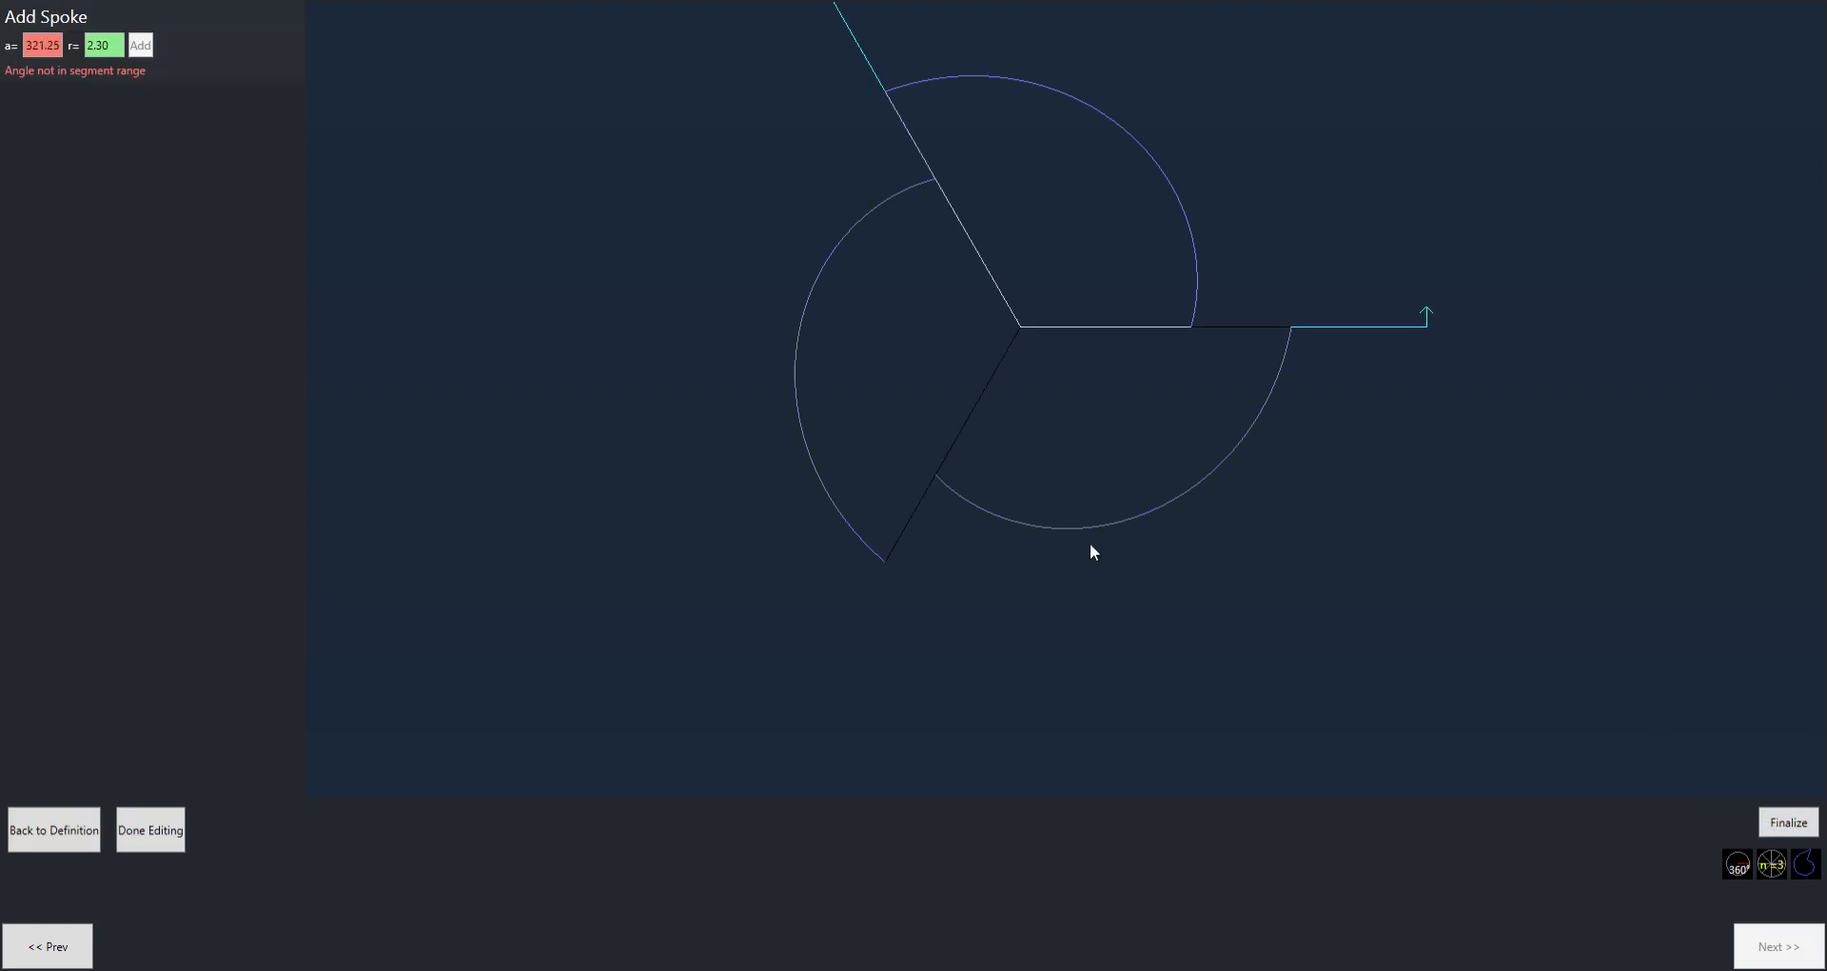
Restart as a closed smooth gear with bilateral symmetry and n = 3, and shorten its 60° spoke to about two thirds
left_click(50, 832)
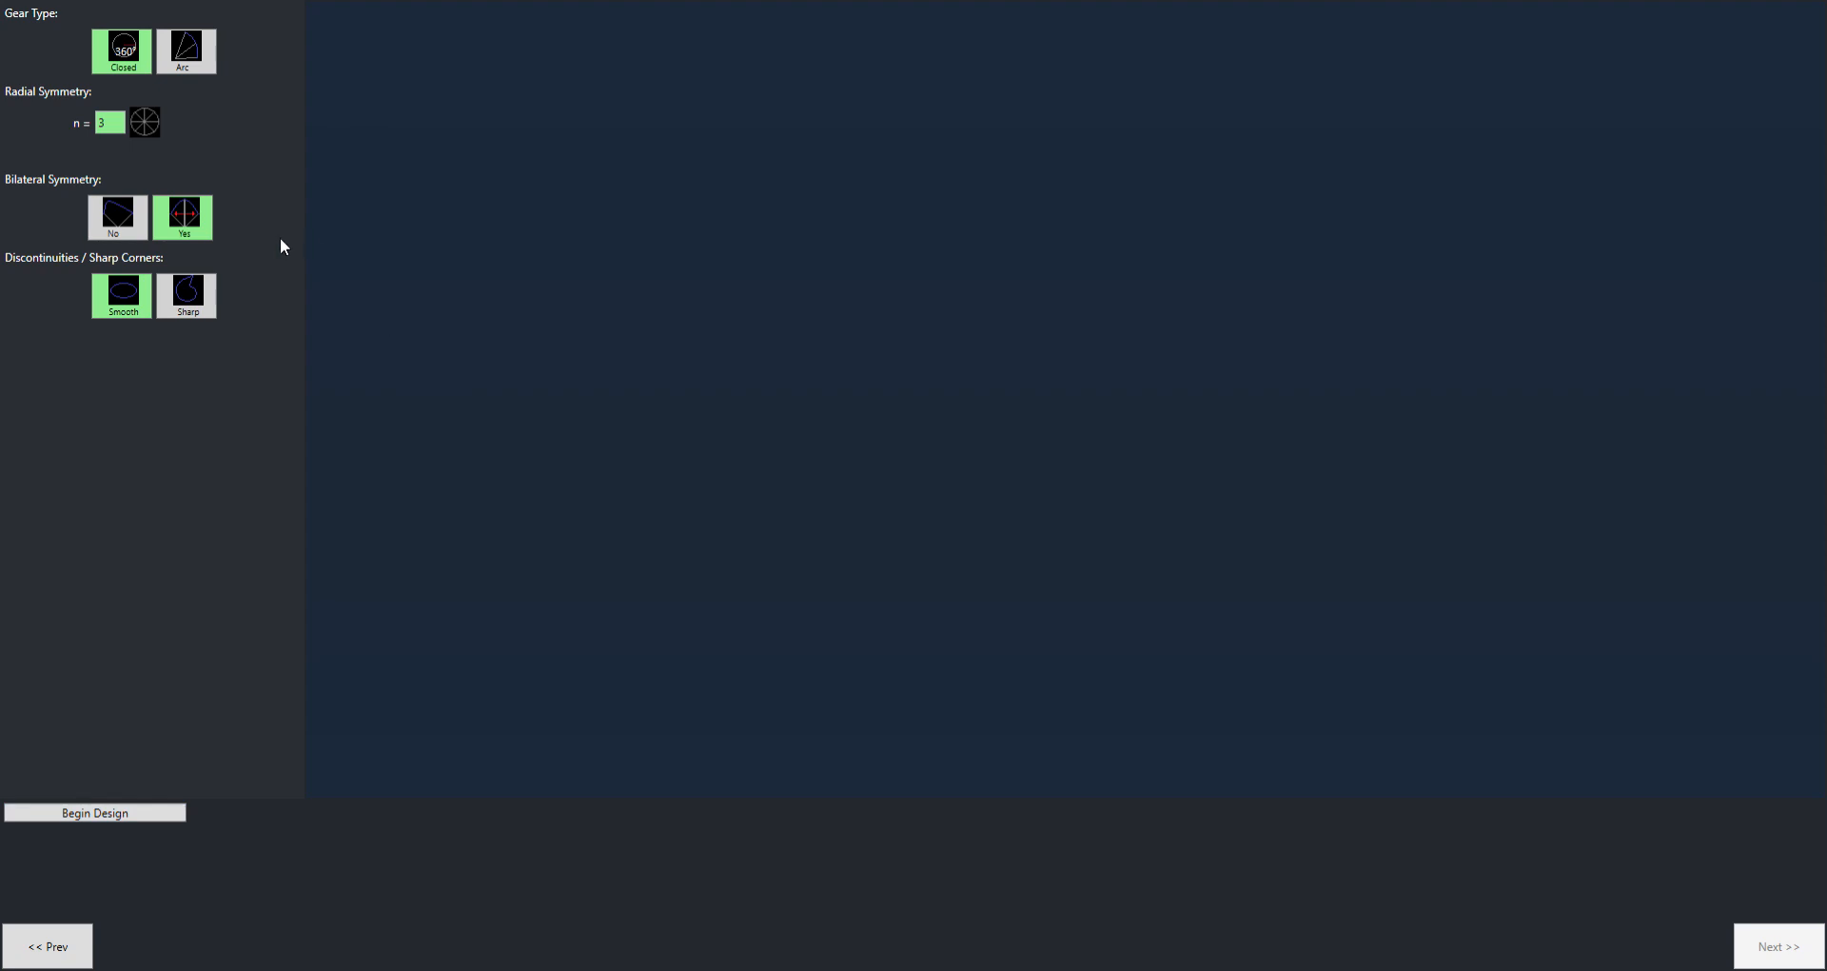
left_click(101, 815)
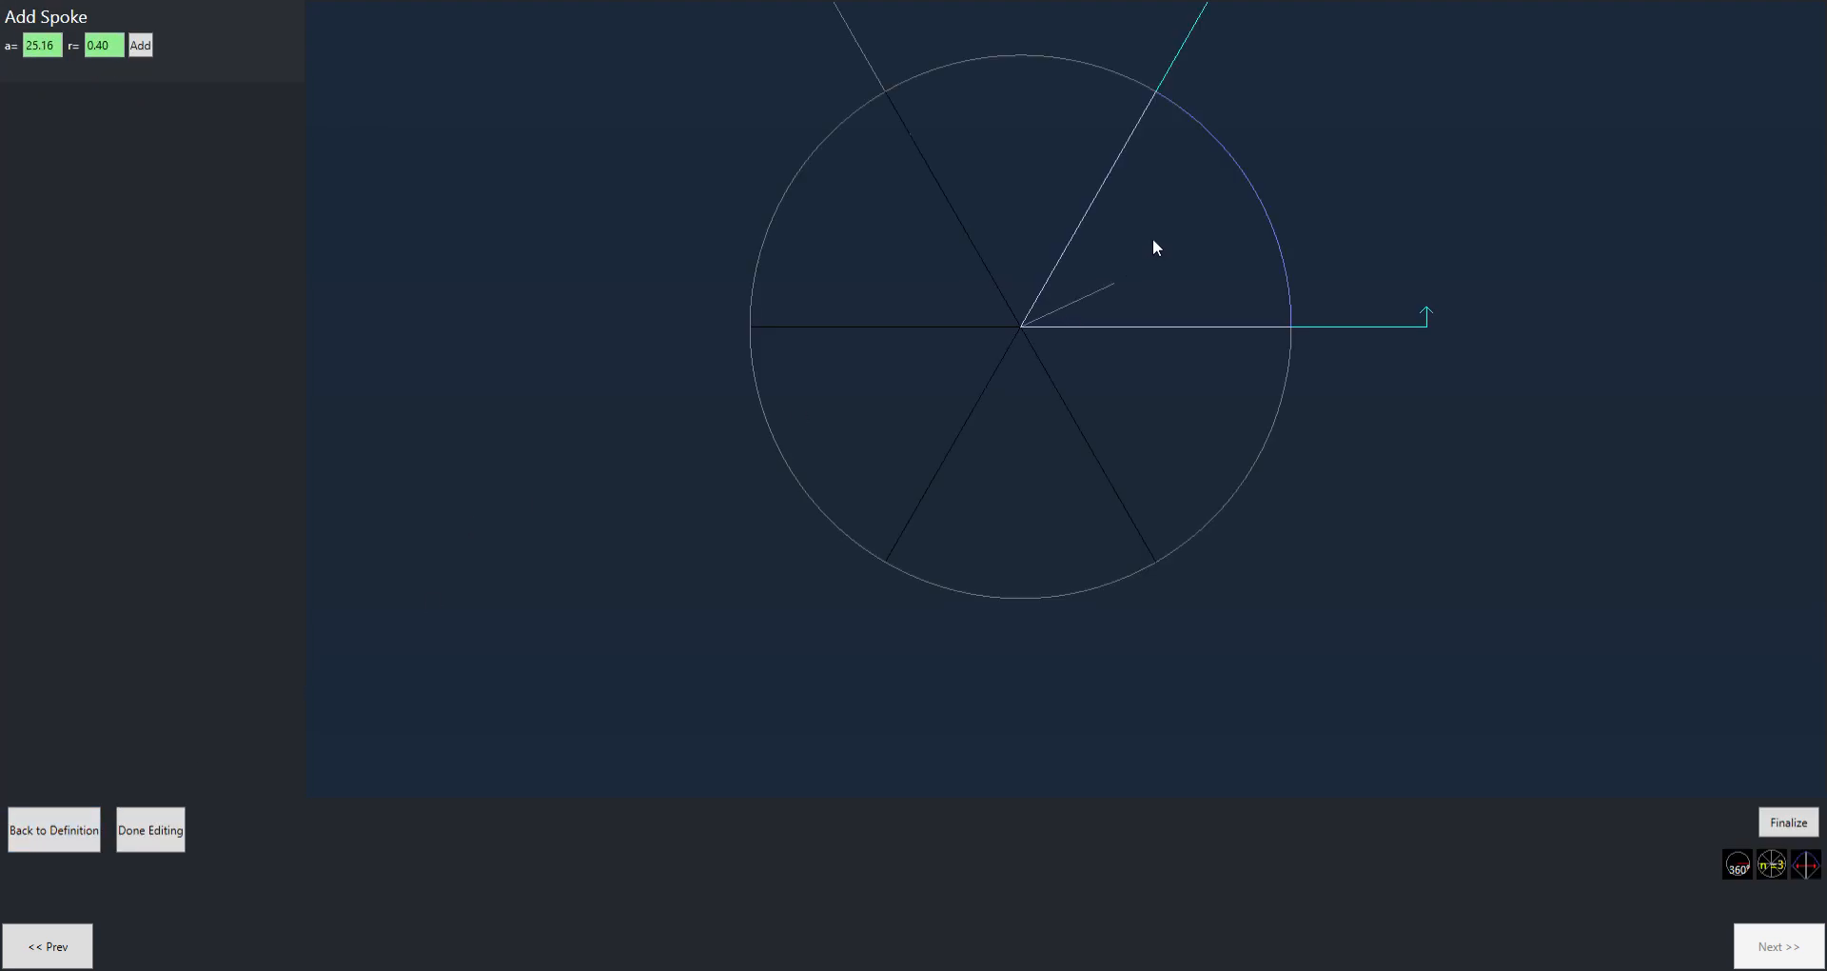
left_click_drag(1161, 101, 1121, 190)
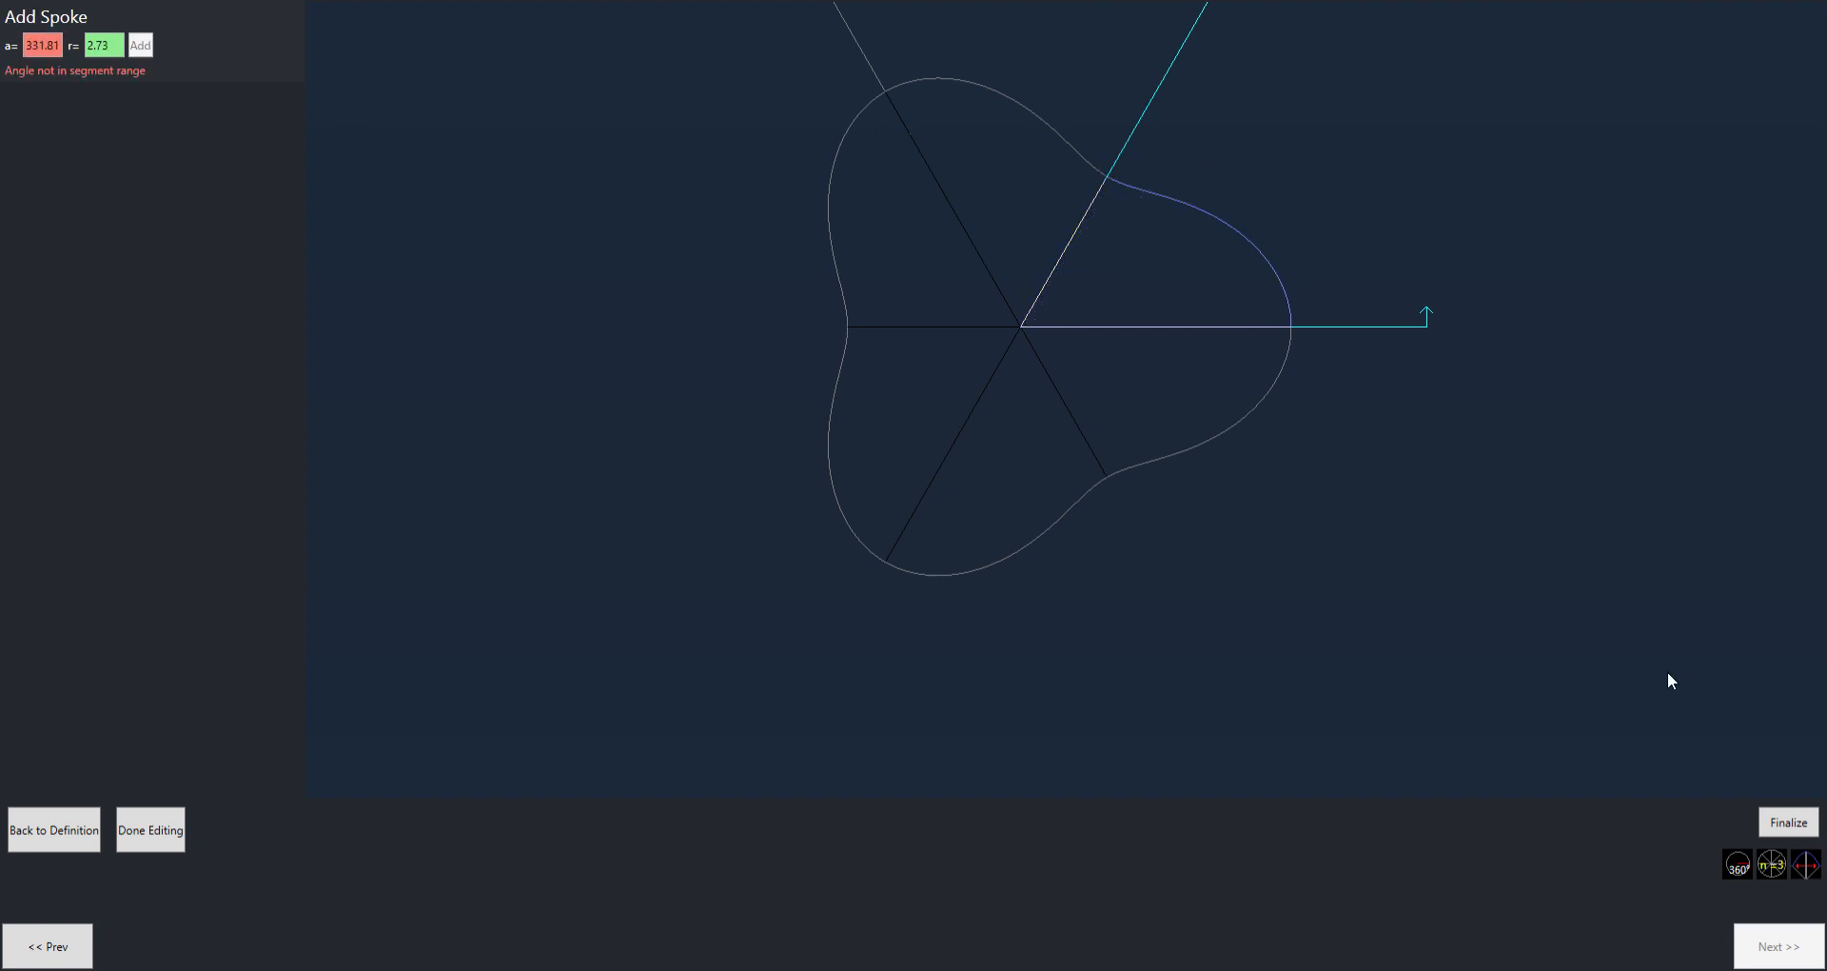
Finalize the smooth three-lobe outline and proceed to its pitch curves
left_click(1786, 827)
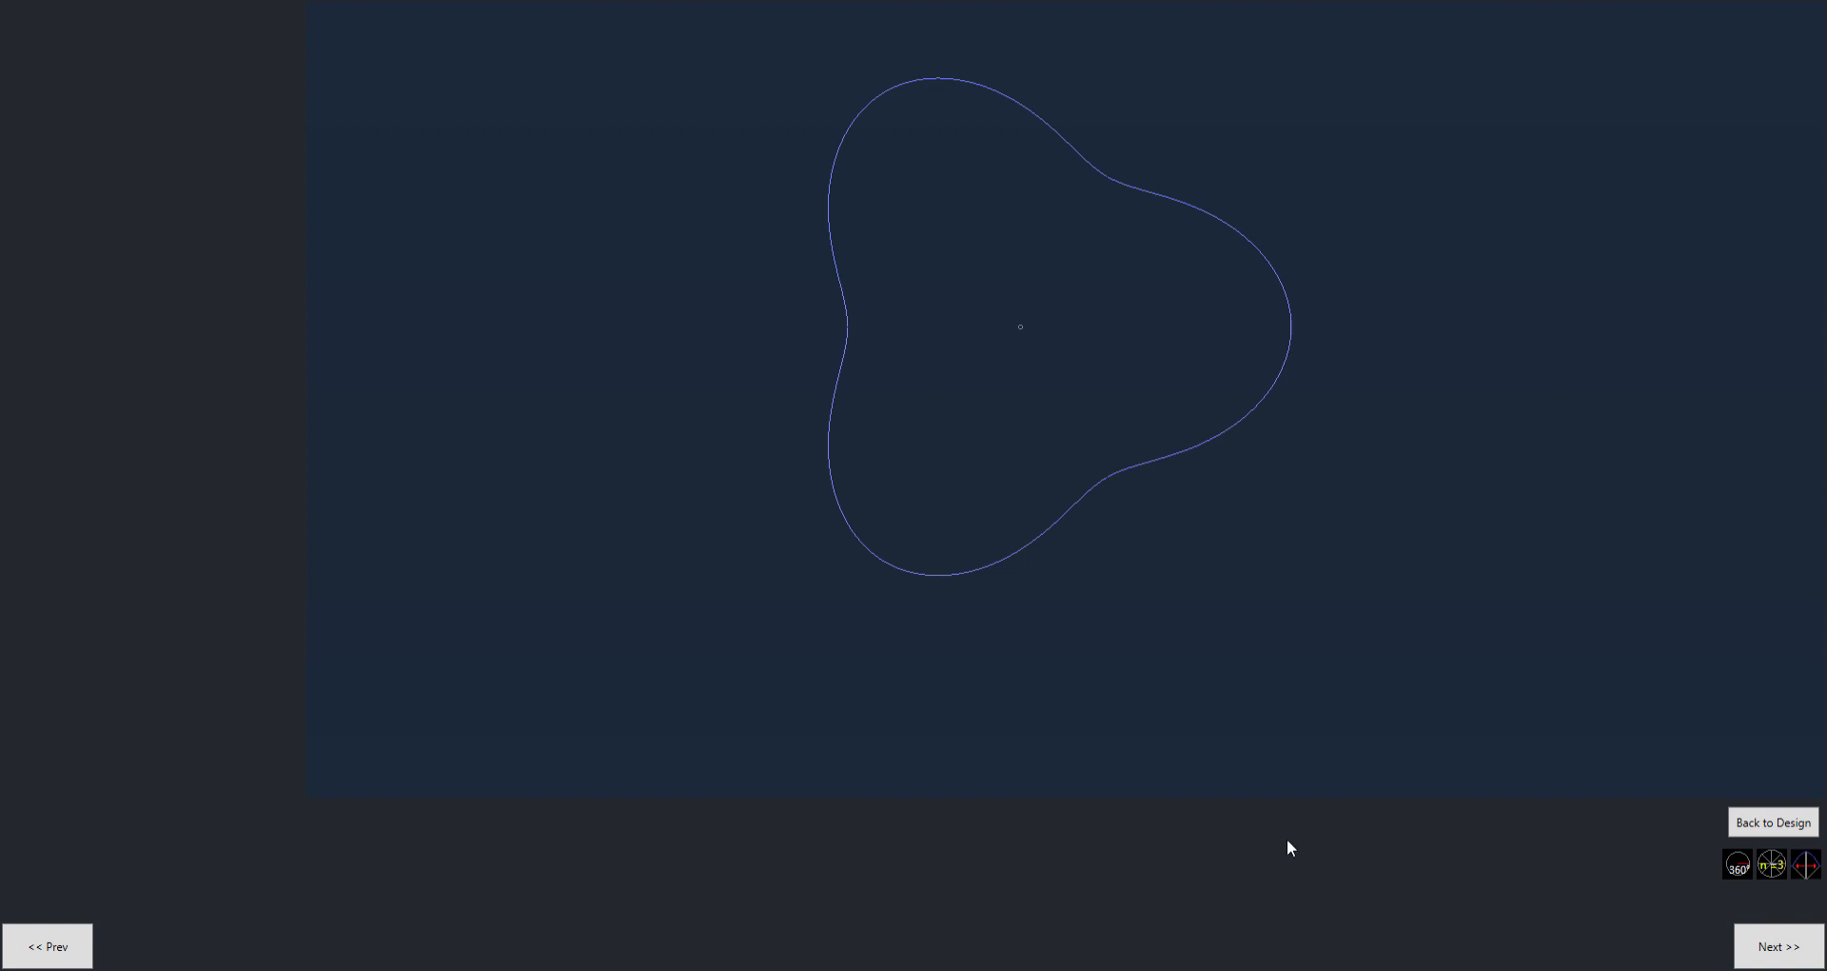
left_click(1769, 951)
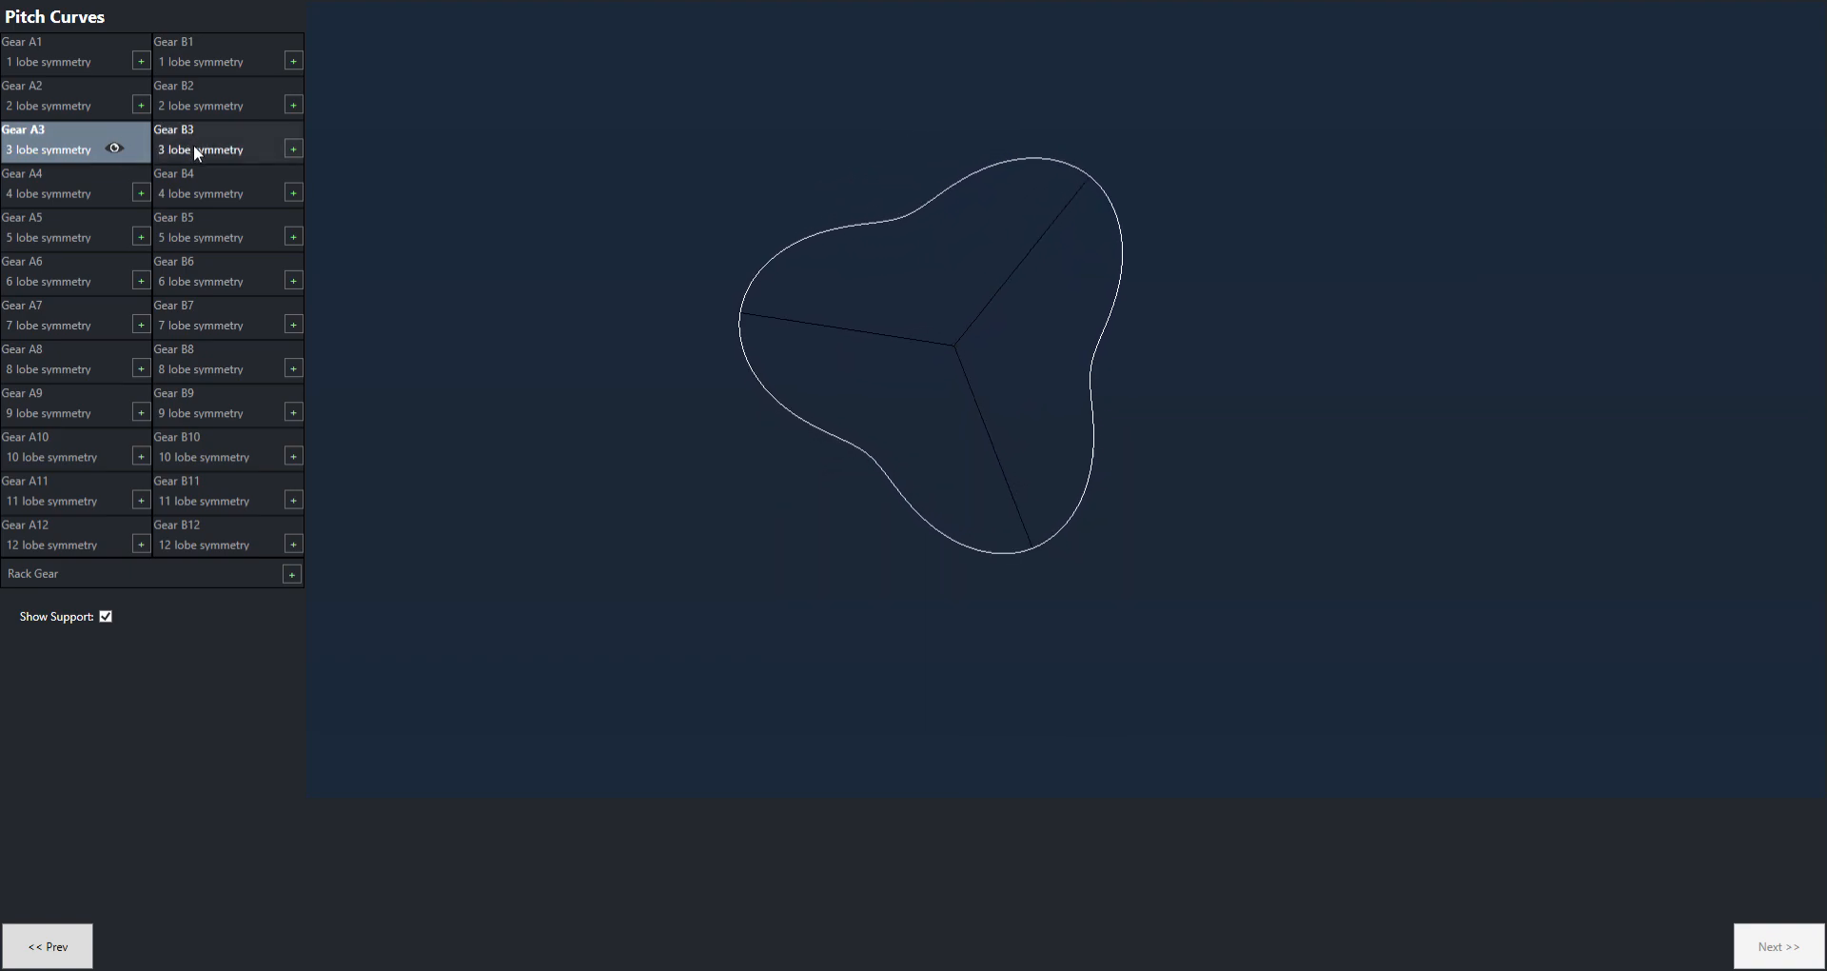
Preview Gears B3, B1, B2, B4, B5 and A1 one at a time against Gear A3, removing each after viewing
left_click(293, 149)
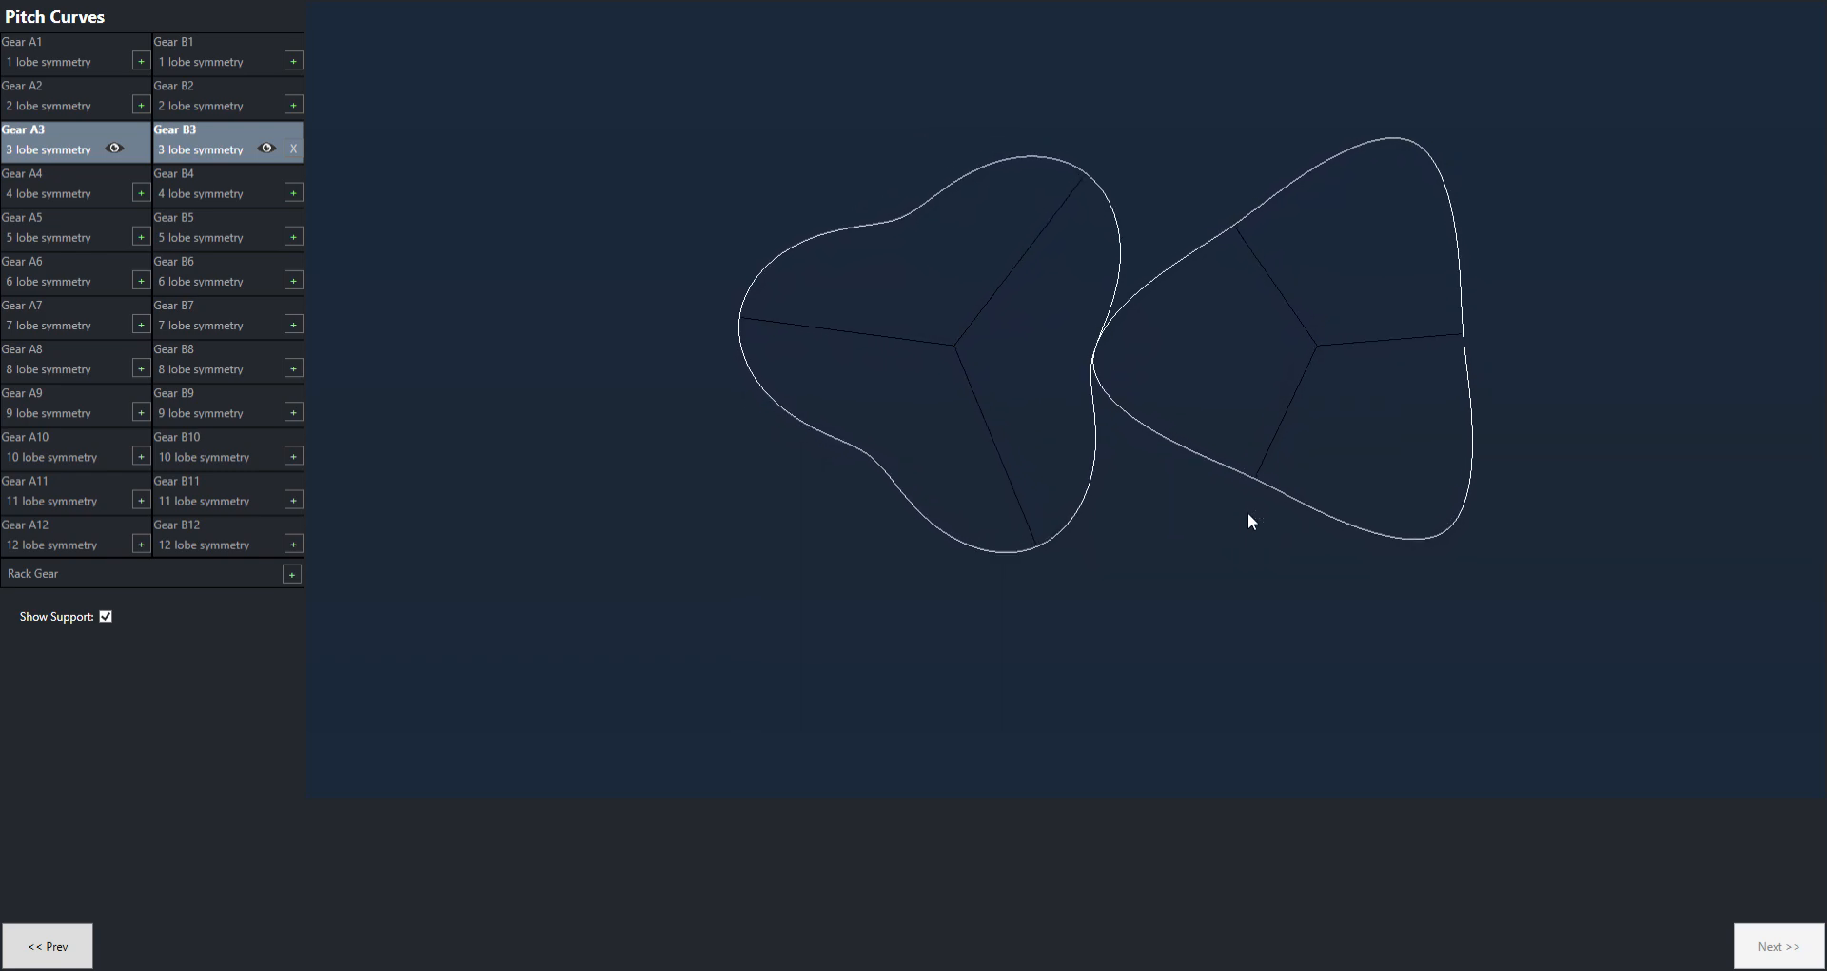
left_click(291, 148)
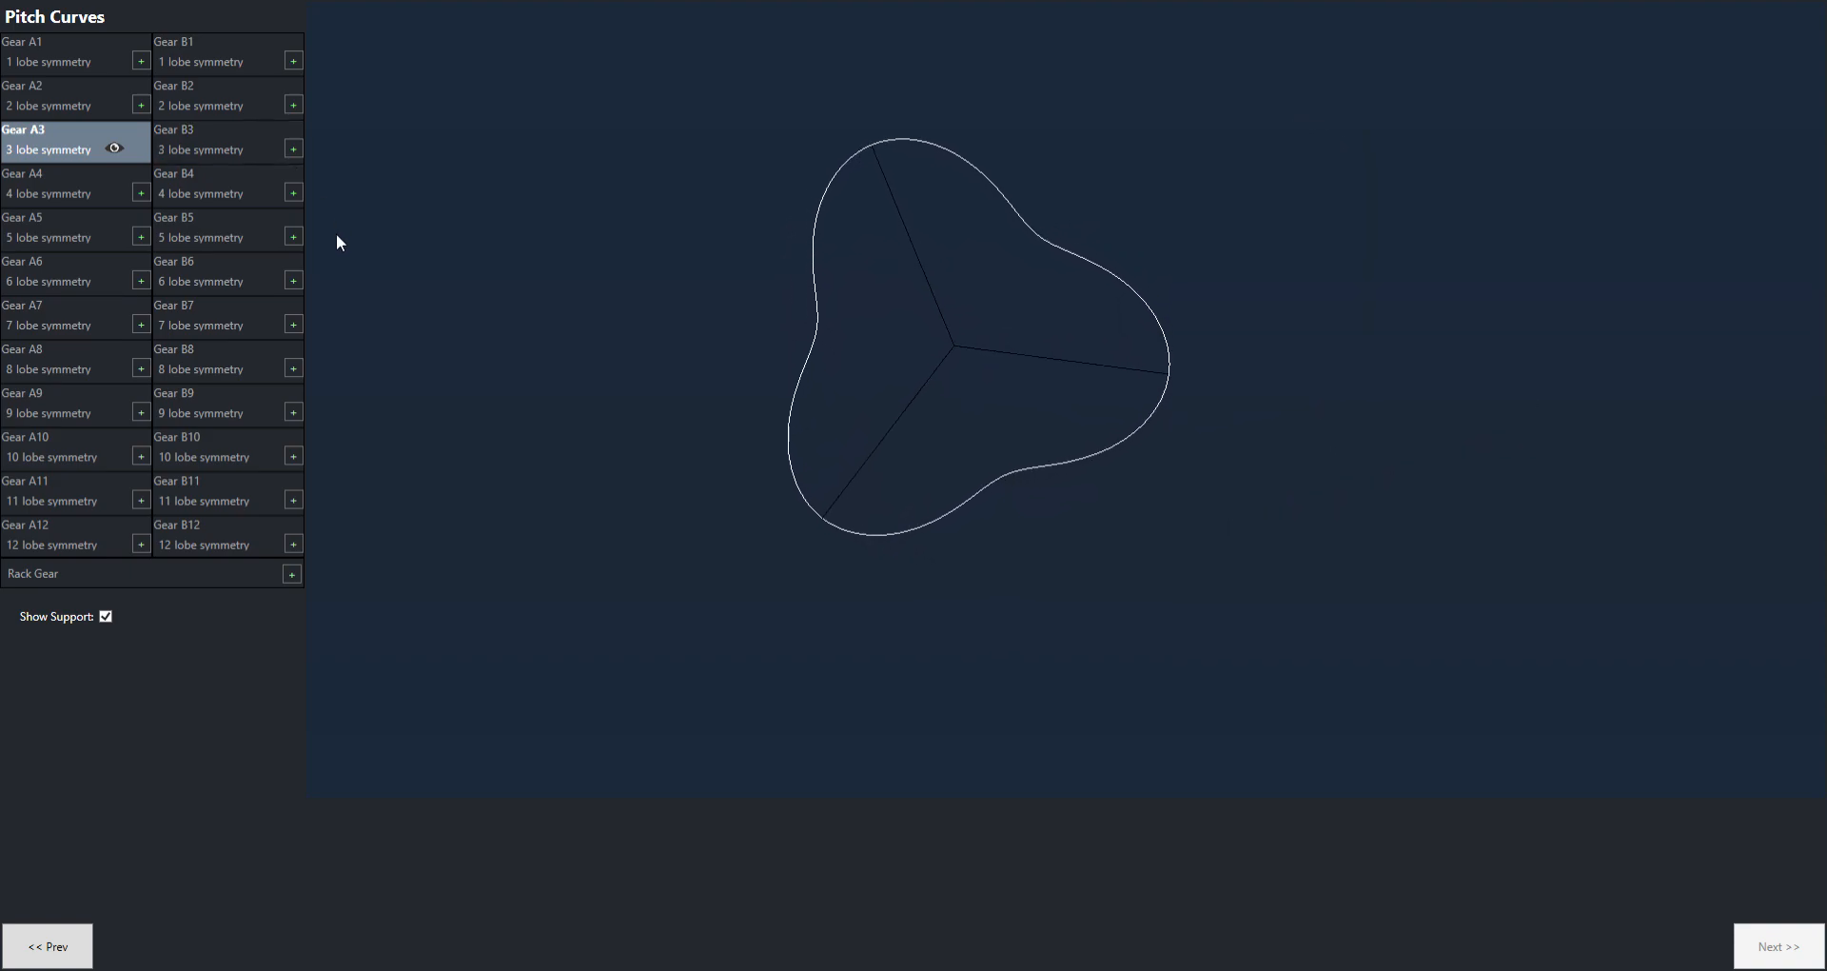
left_click(293, 62)
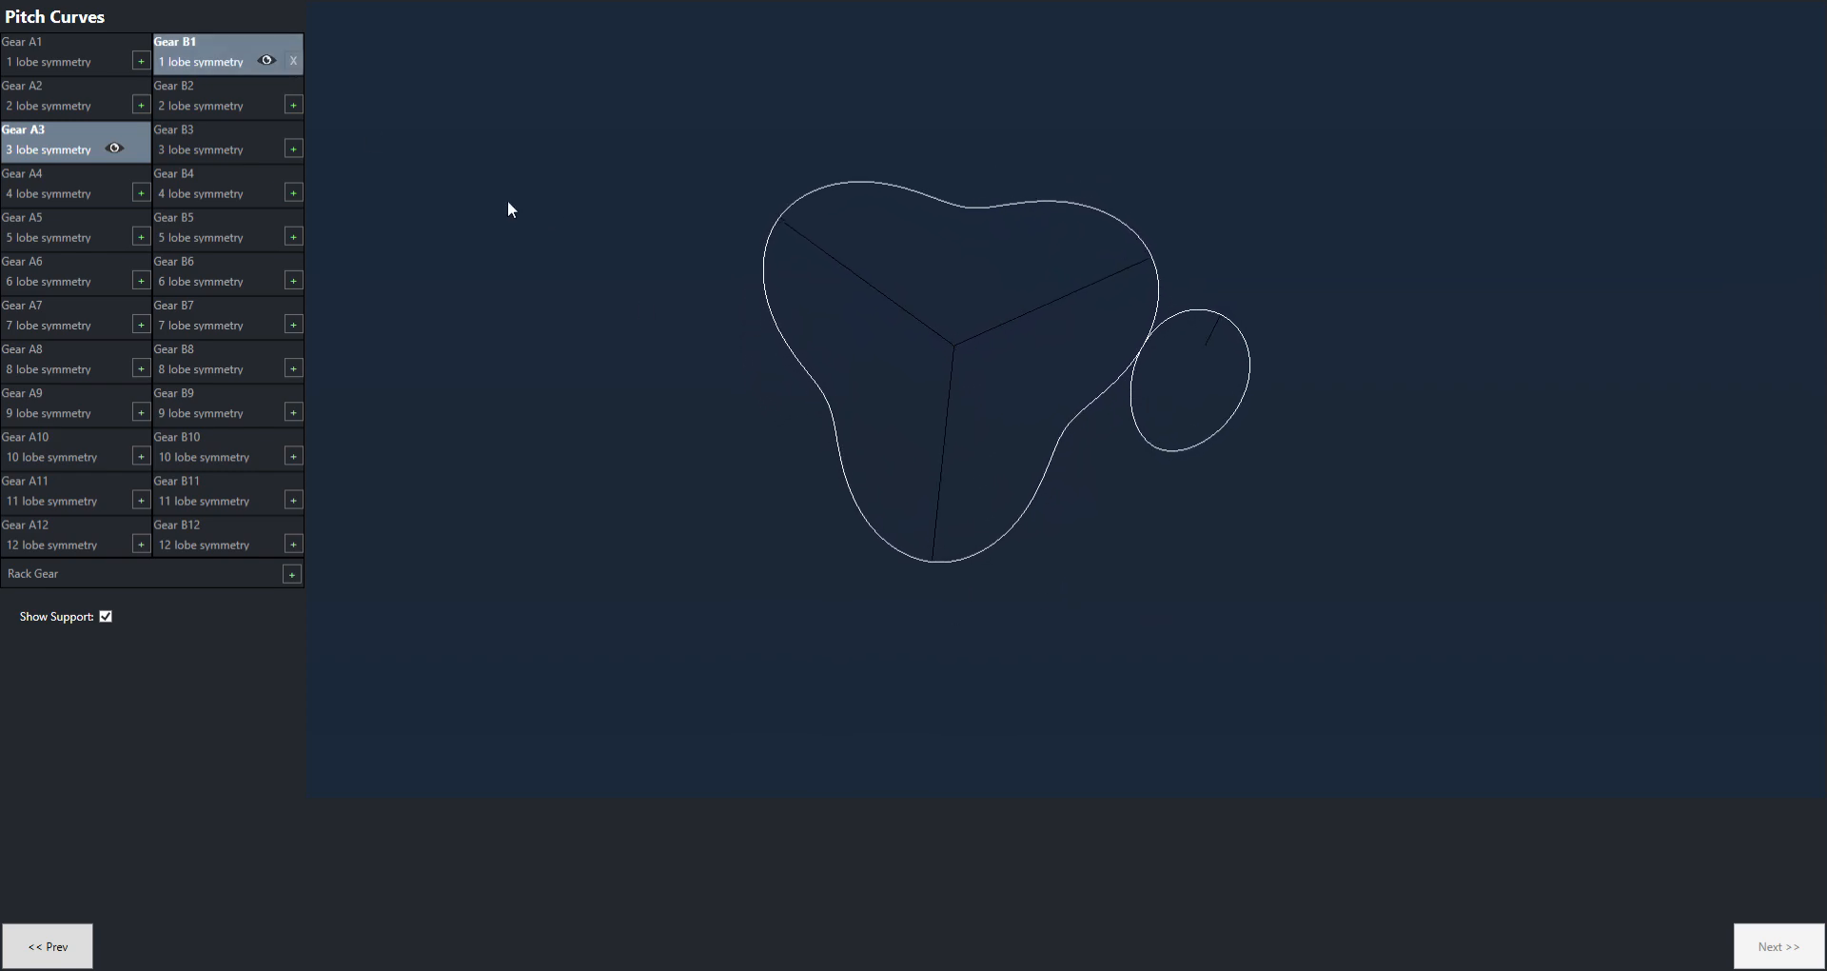
left_click(293, 61)
left_click(294, 107)
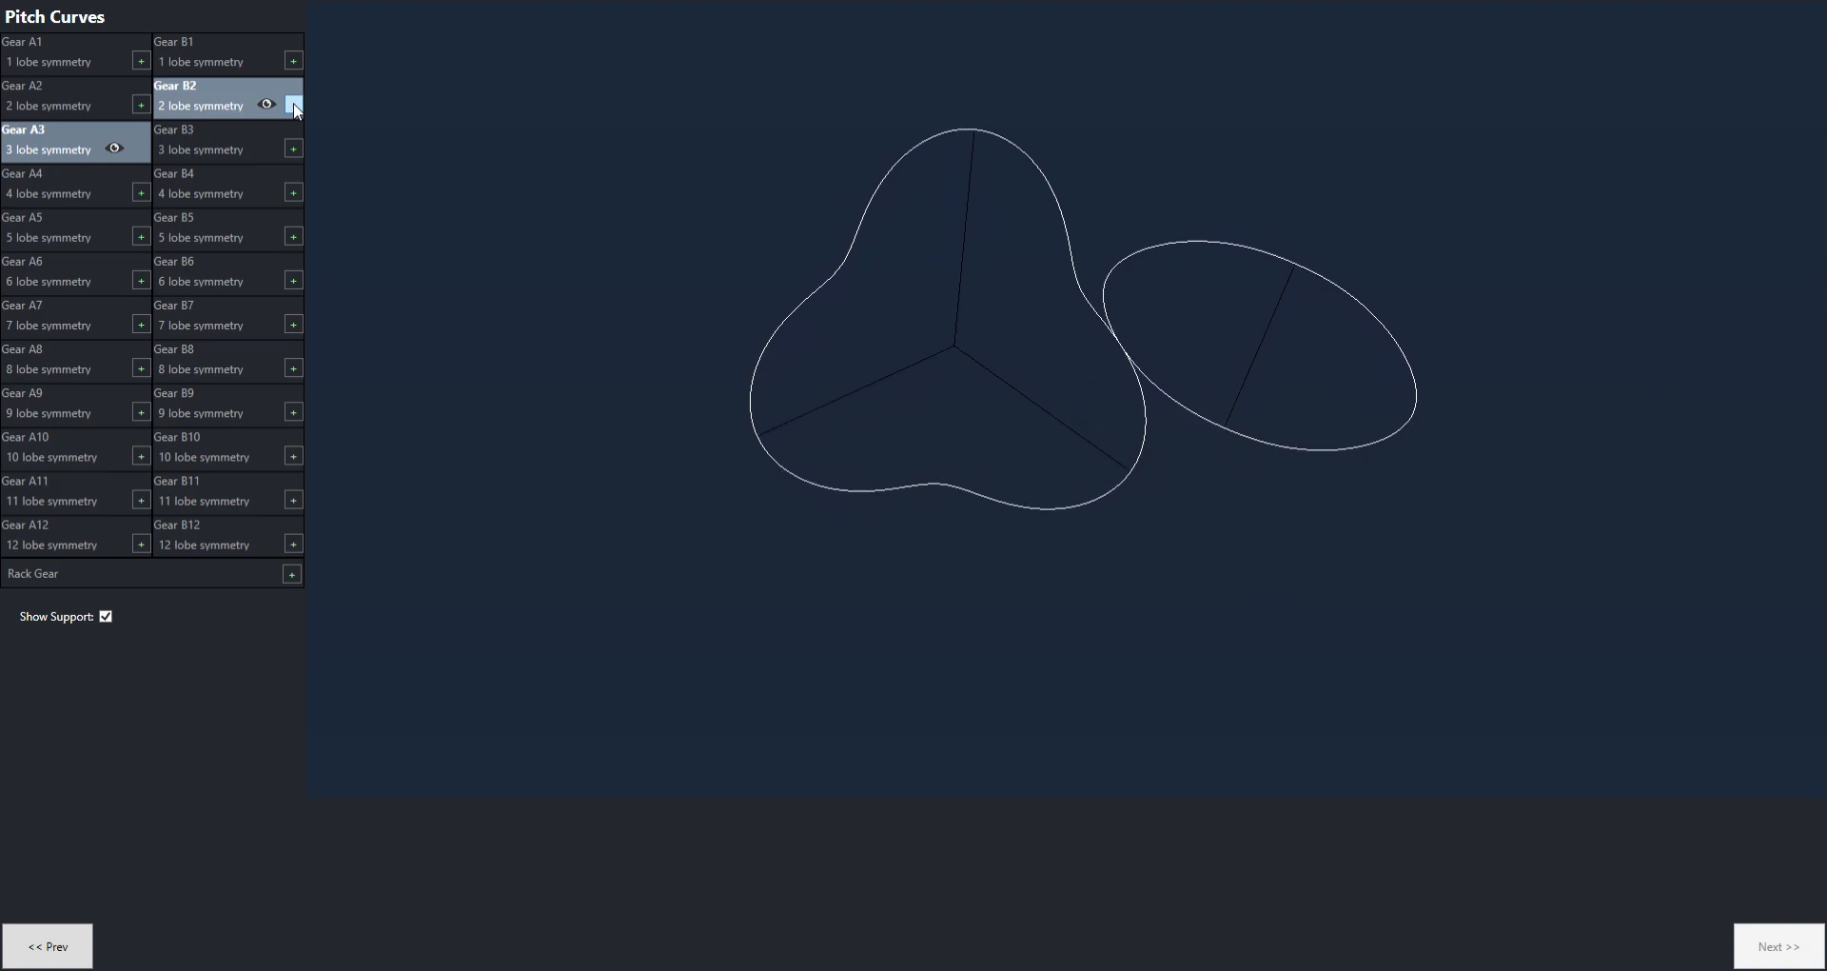
left_click(294, 107)
left_click(294, 193)
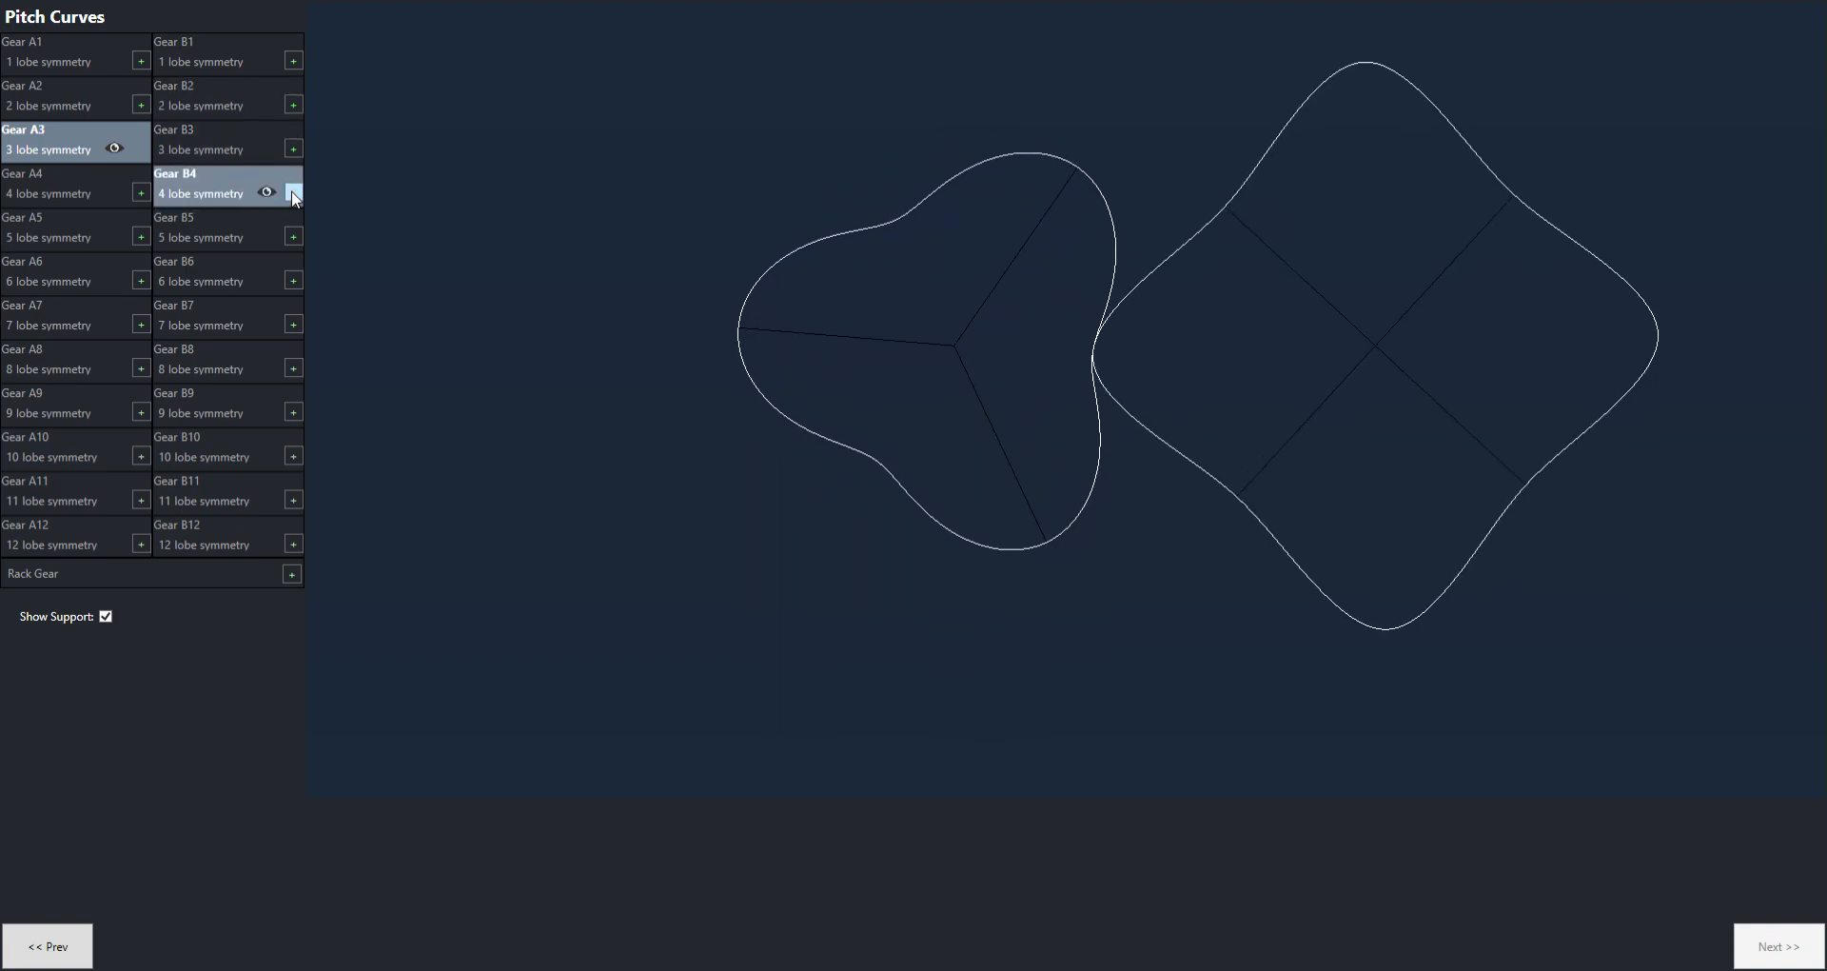
left_click(294, 194)
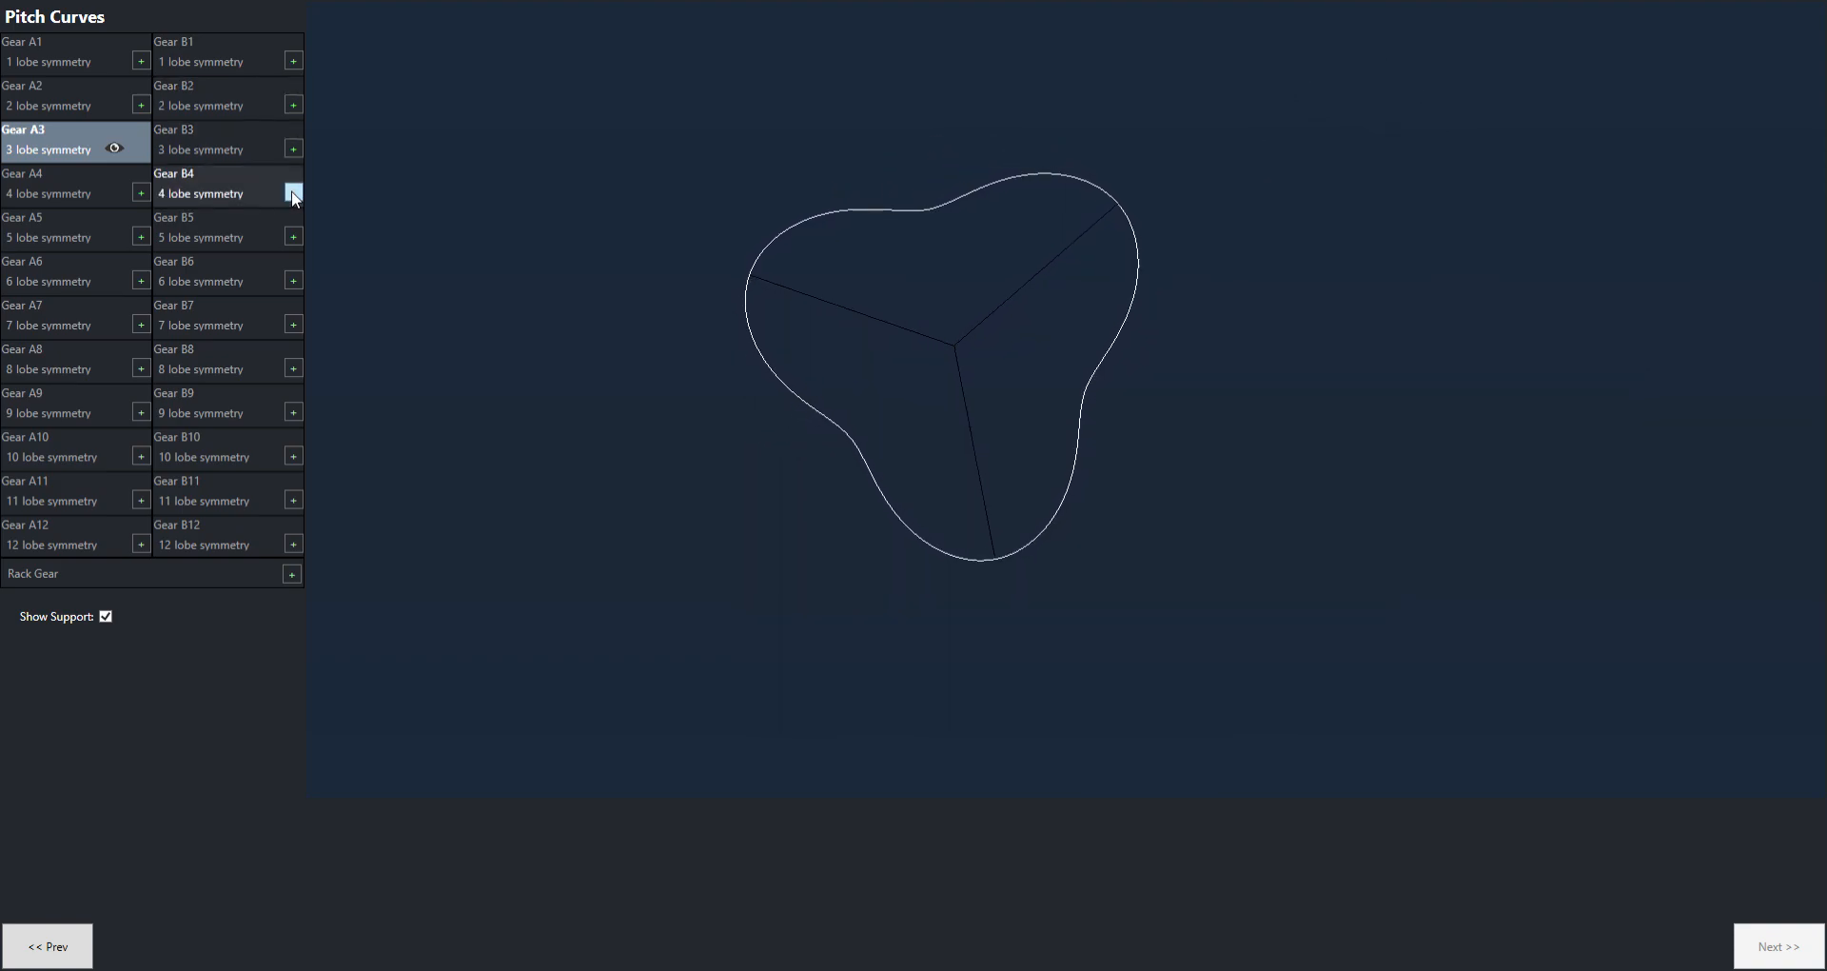
left_click(294, 238)
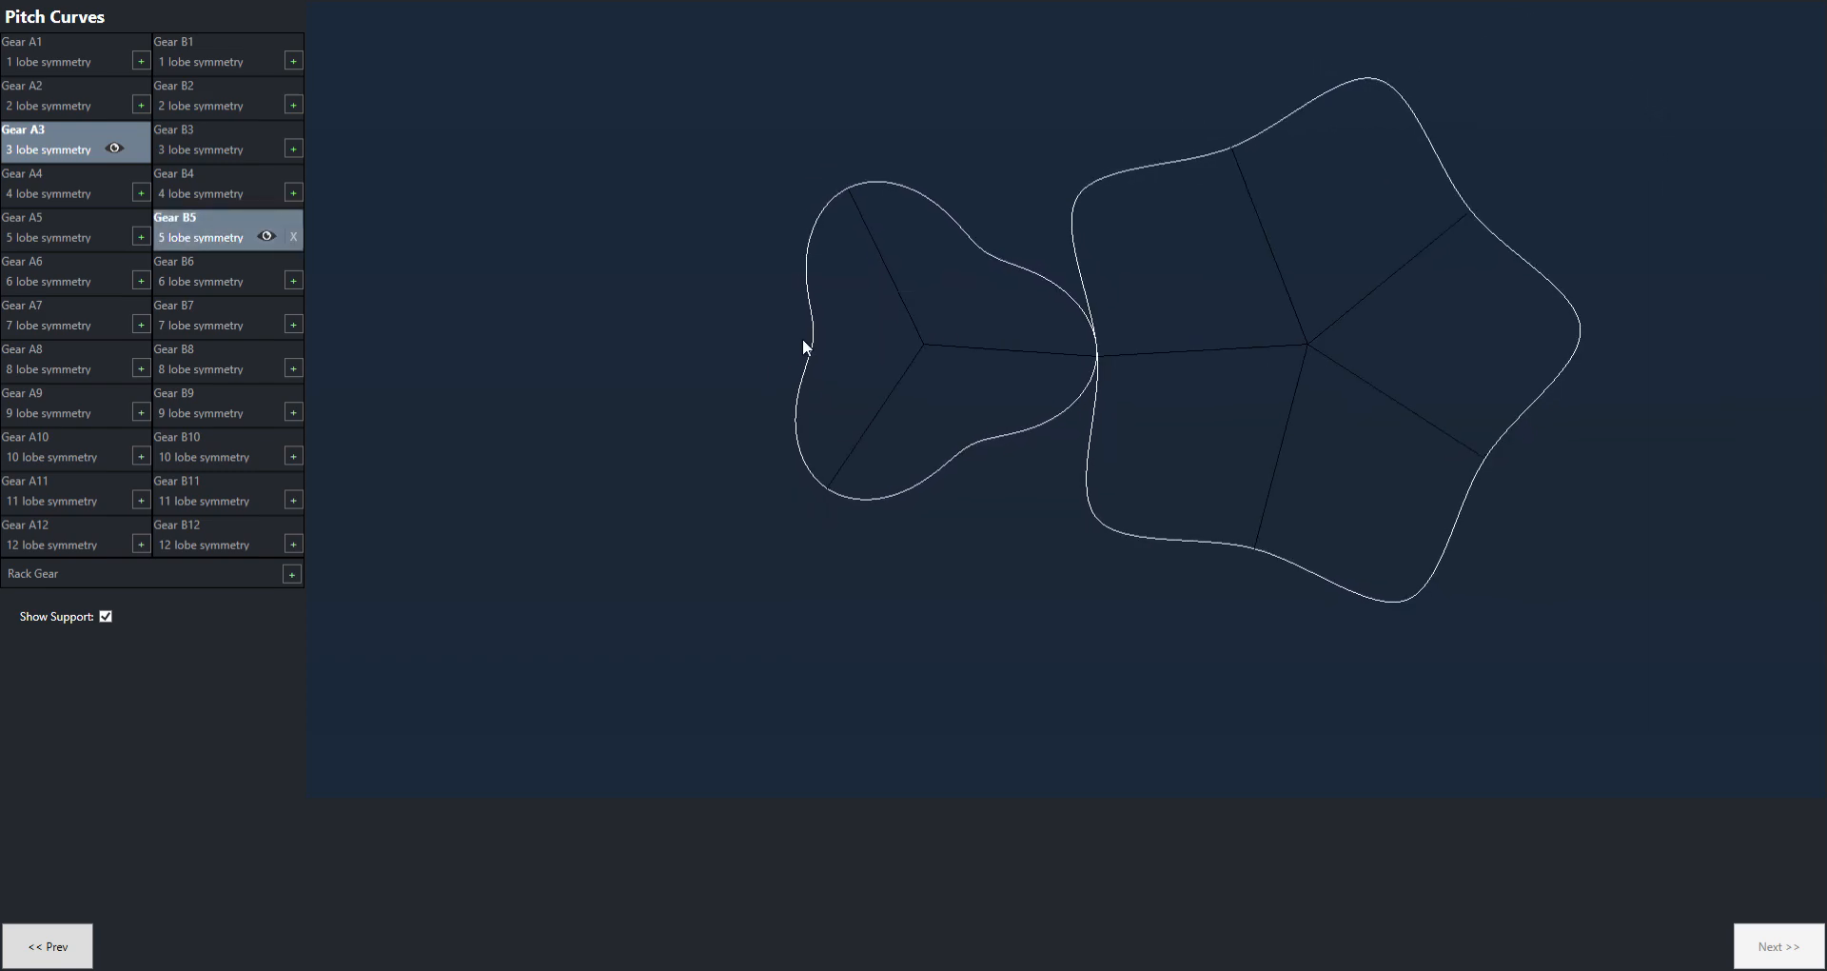
left_click(294, 238)
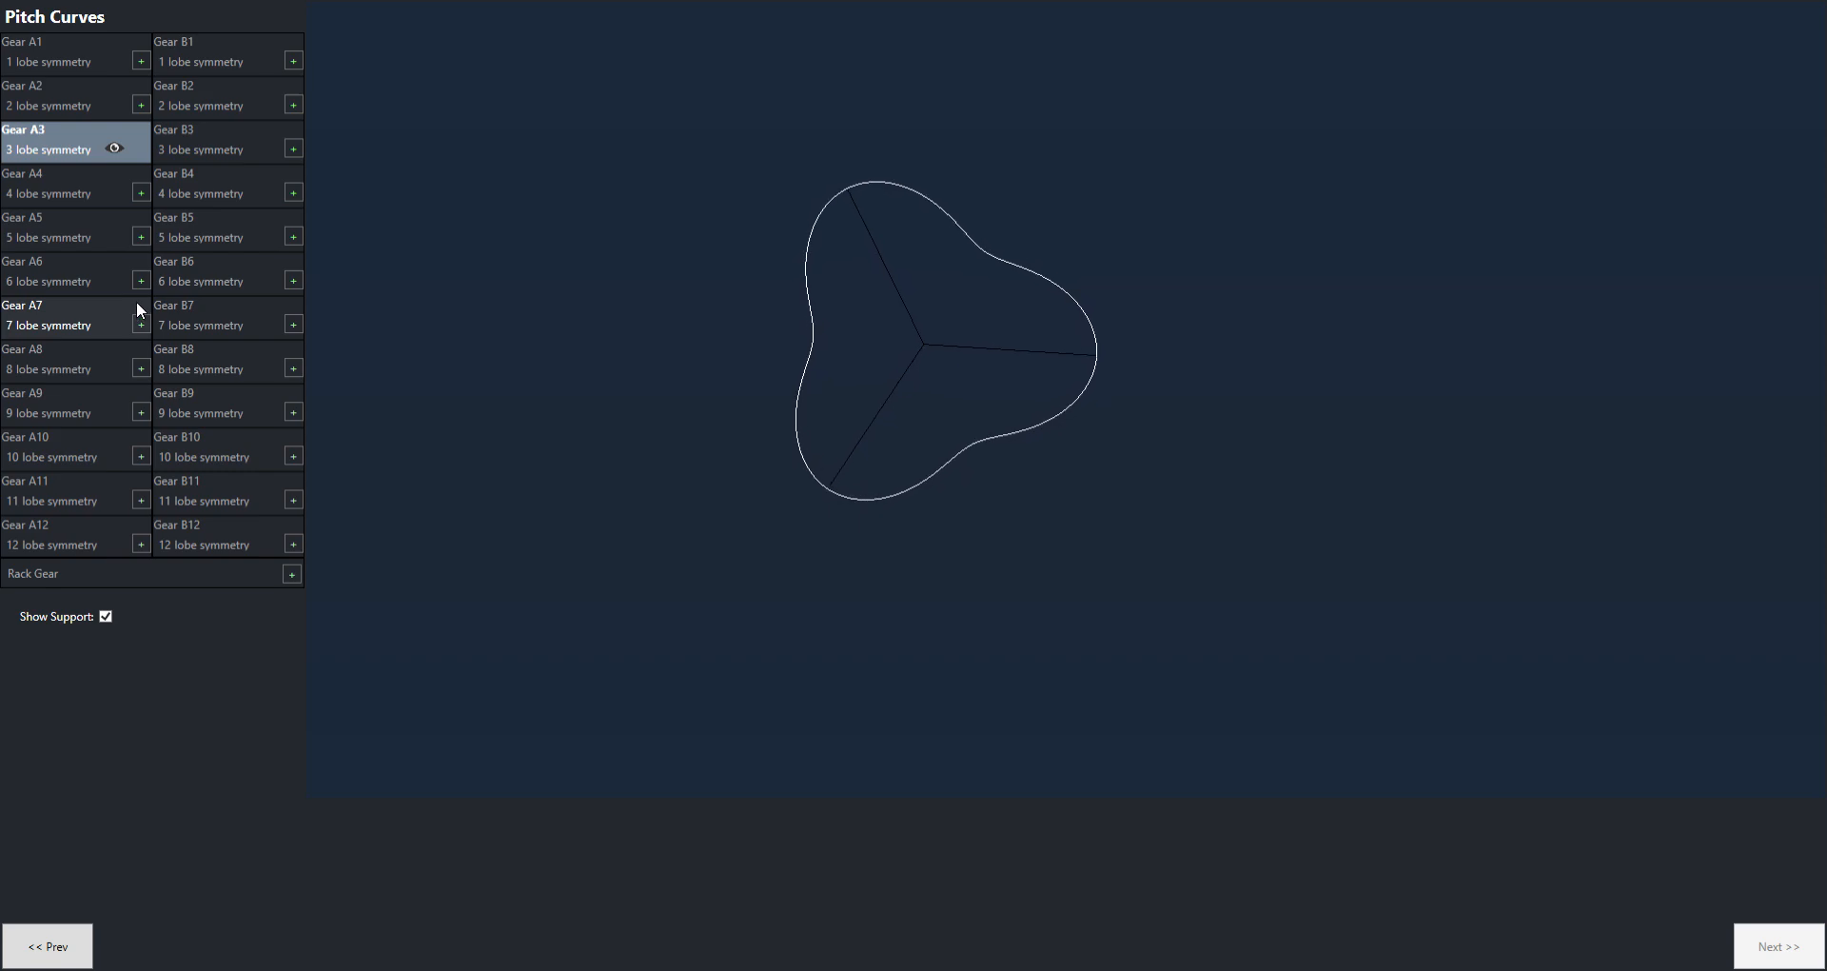
left_click(141, 60)
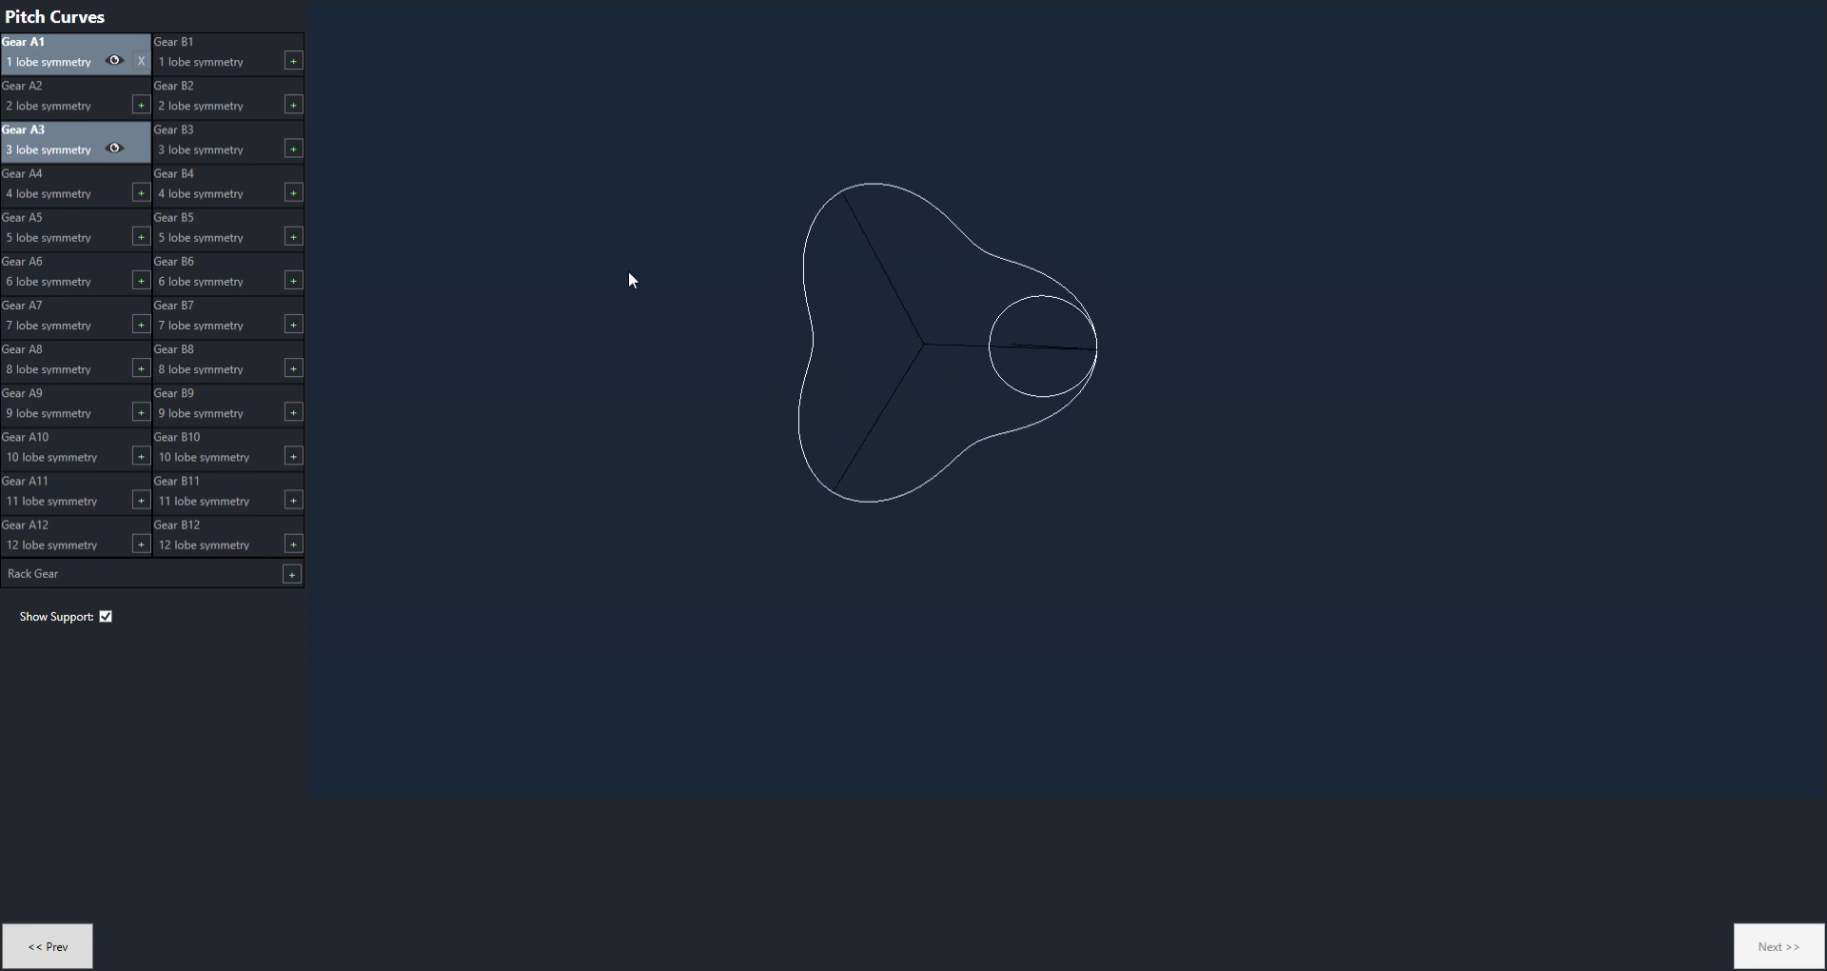
left_click(140, 60)
Add the pitch curves of Gears A5, B3, A1 and B2 alongside Gear A3
left_click(141, 237)
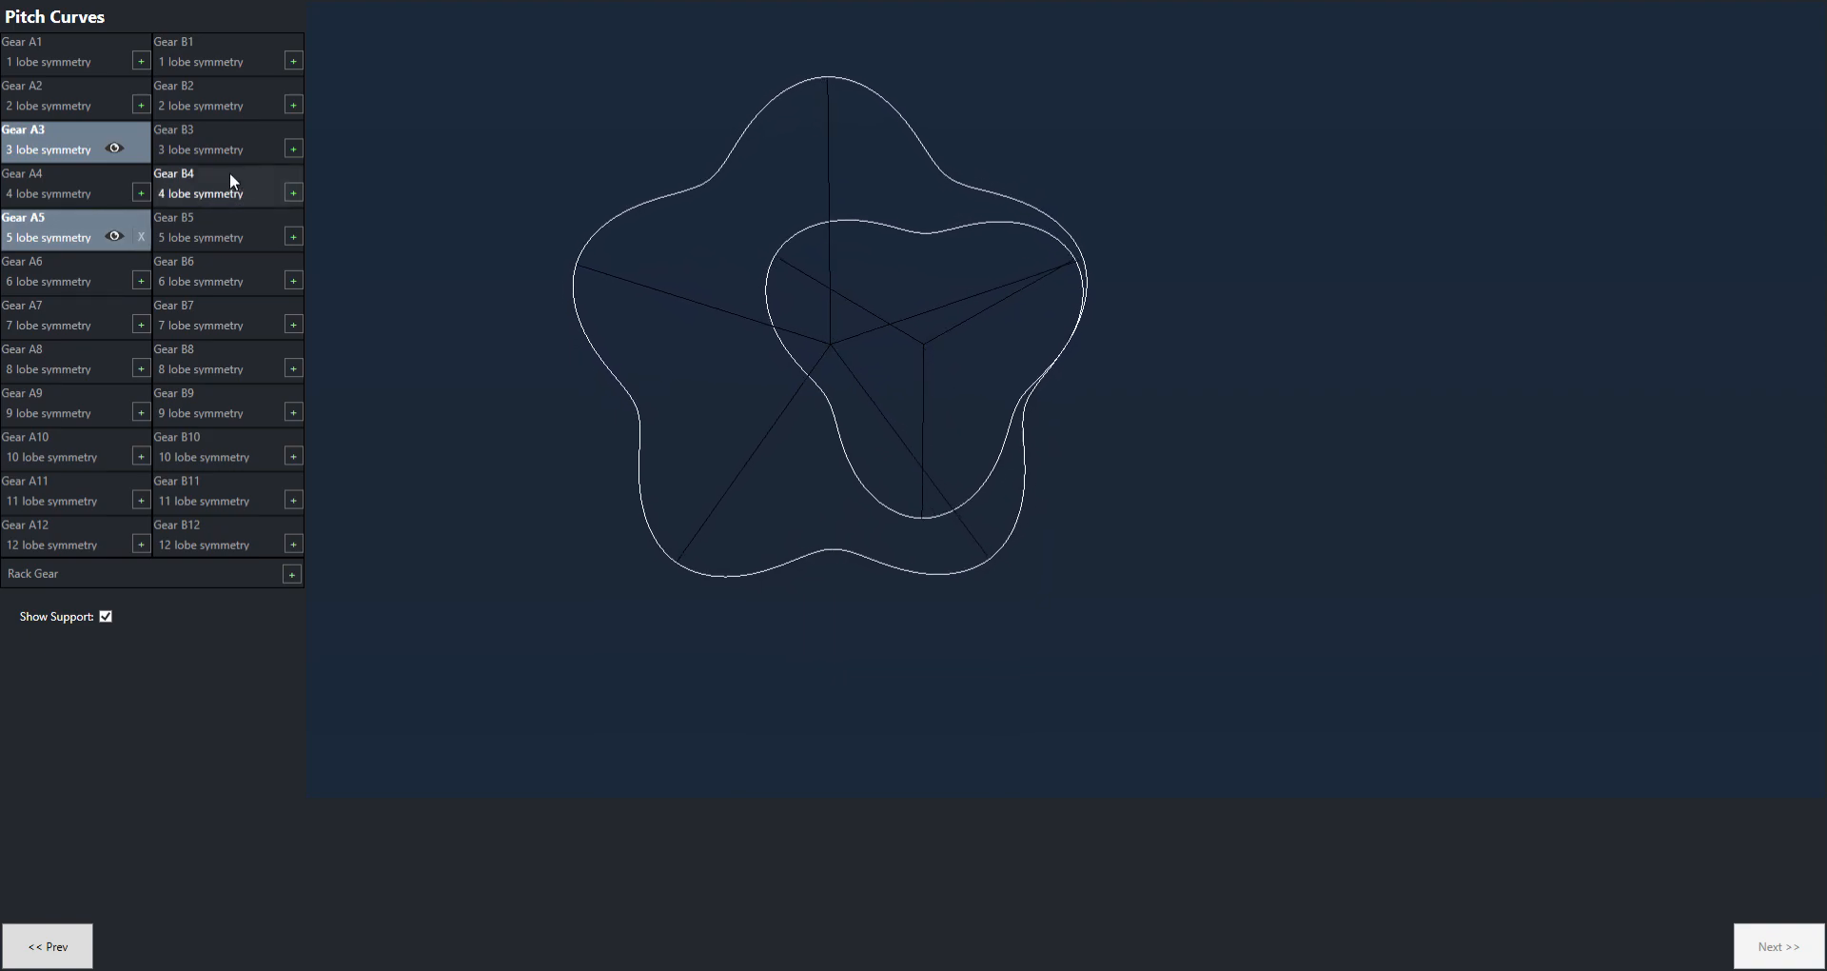
left_click(292, 150)
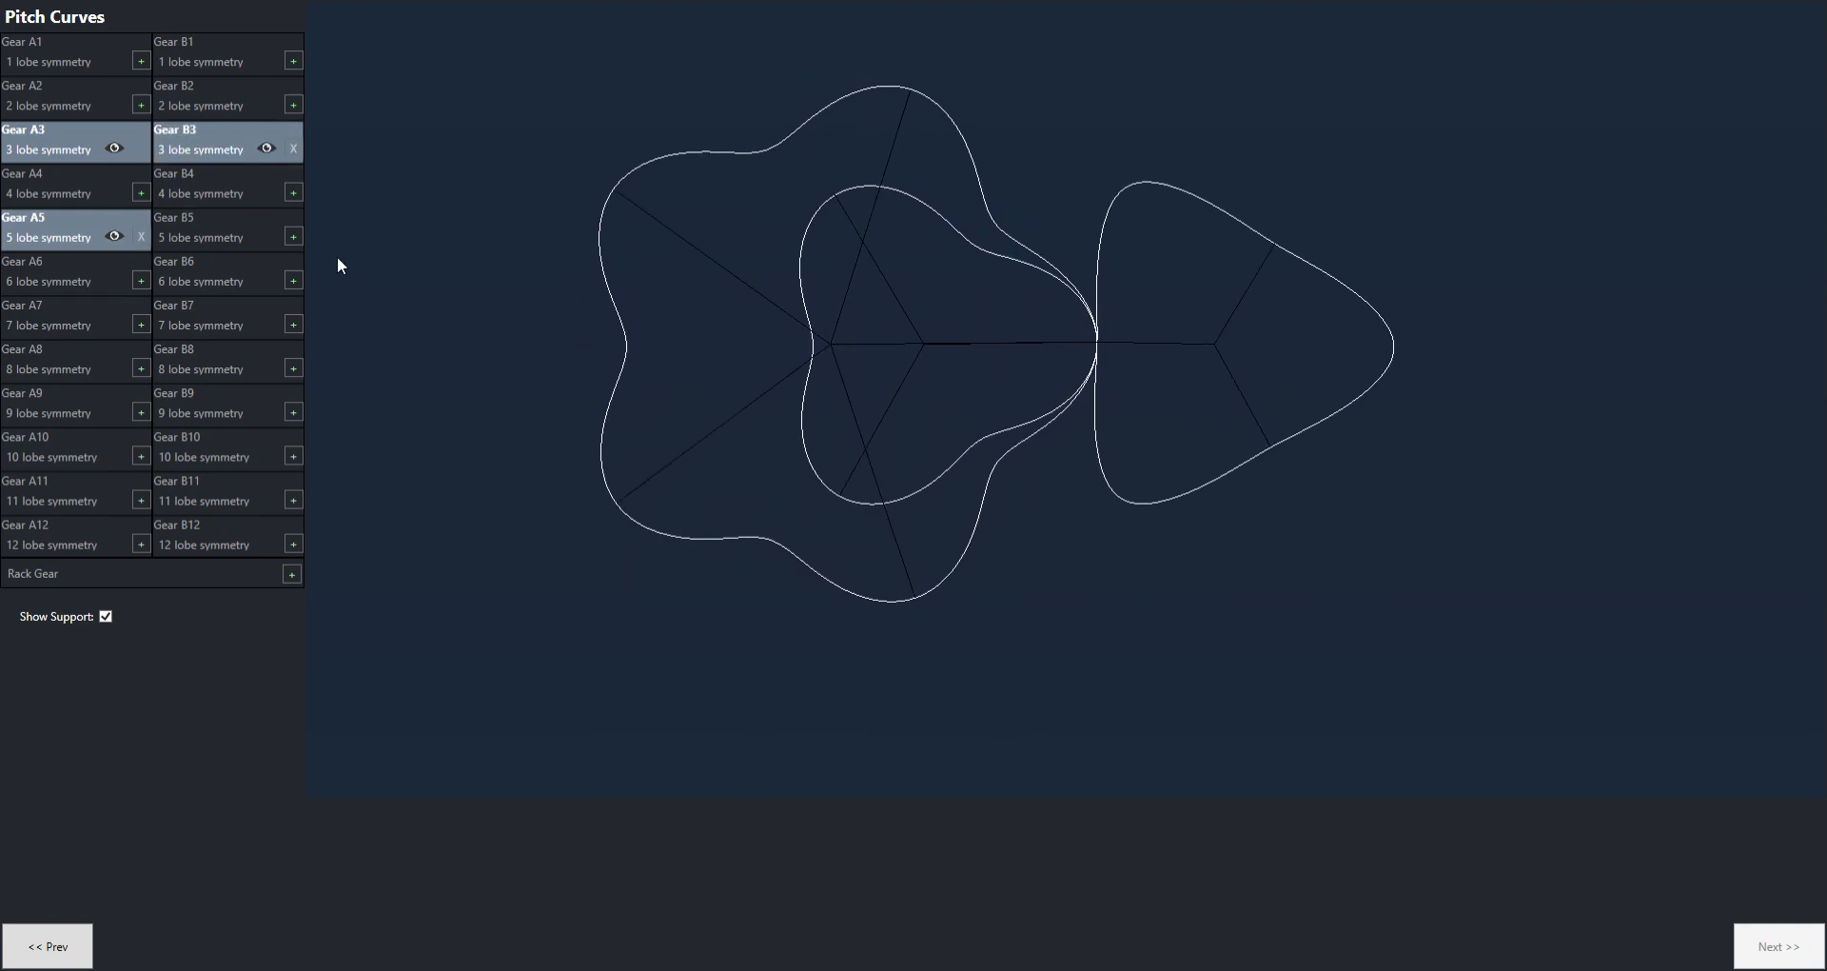
left_click(141, 61)
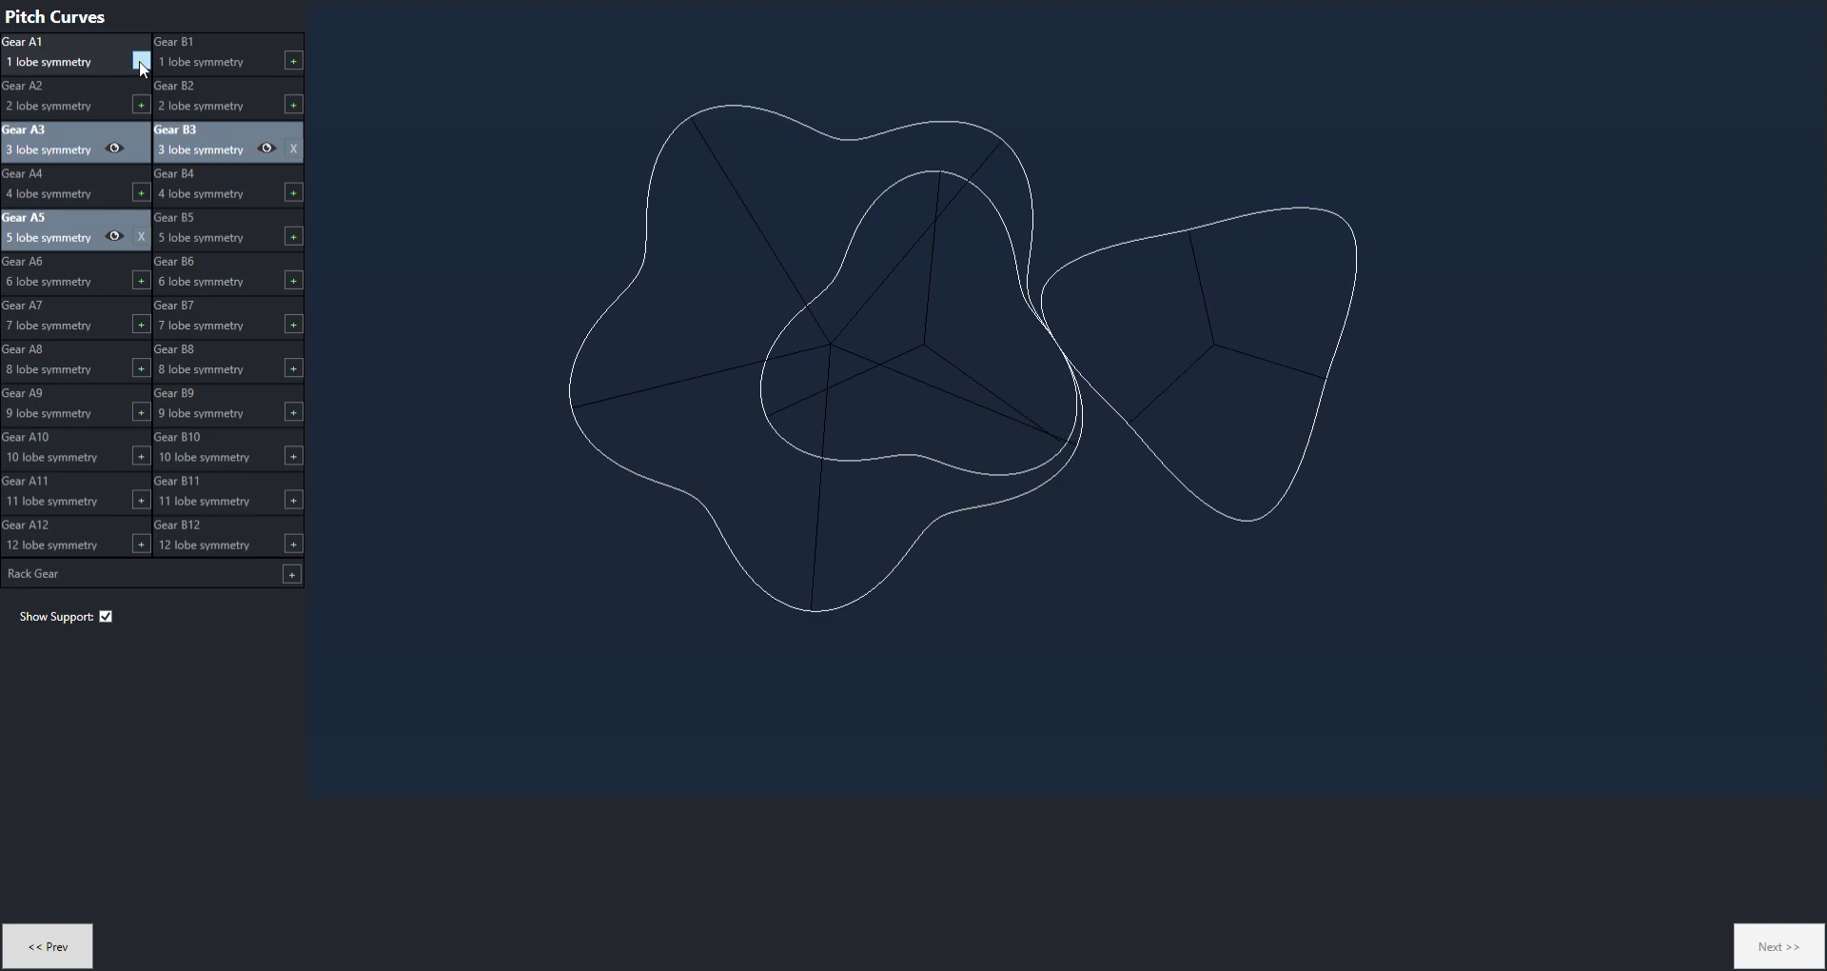
left_click(293, 105)
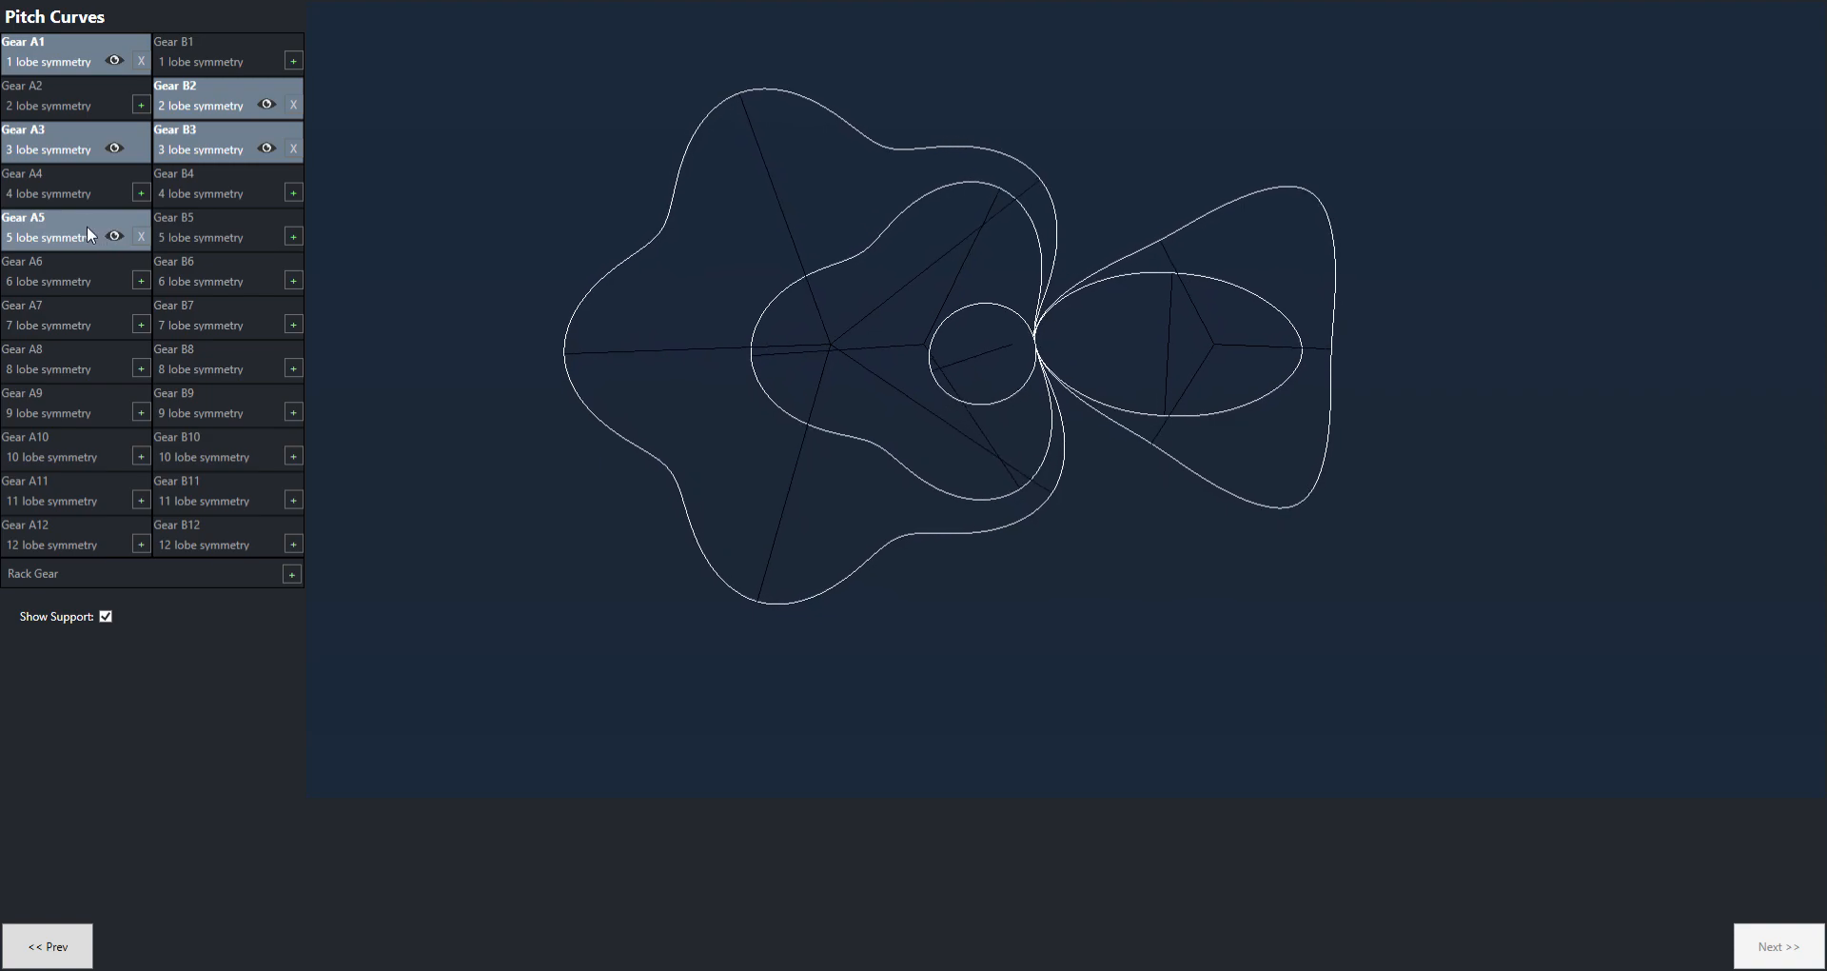
Hide Gears A3, A1 and B2 to examine how Gear A5 meshes with Gear B3
left_click(118, 148)
left_click(120, 61)
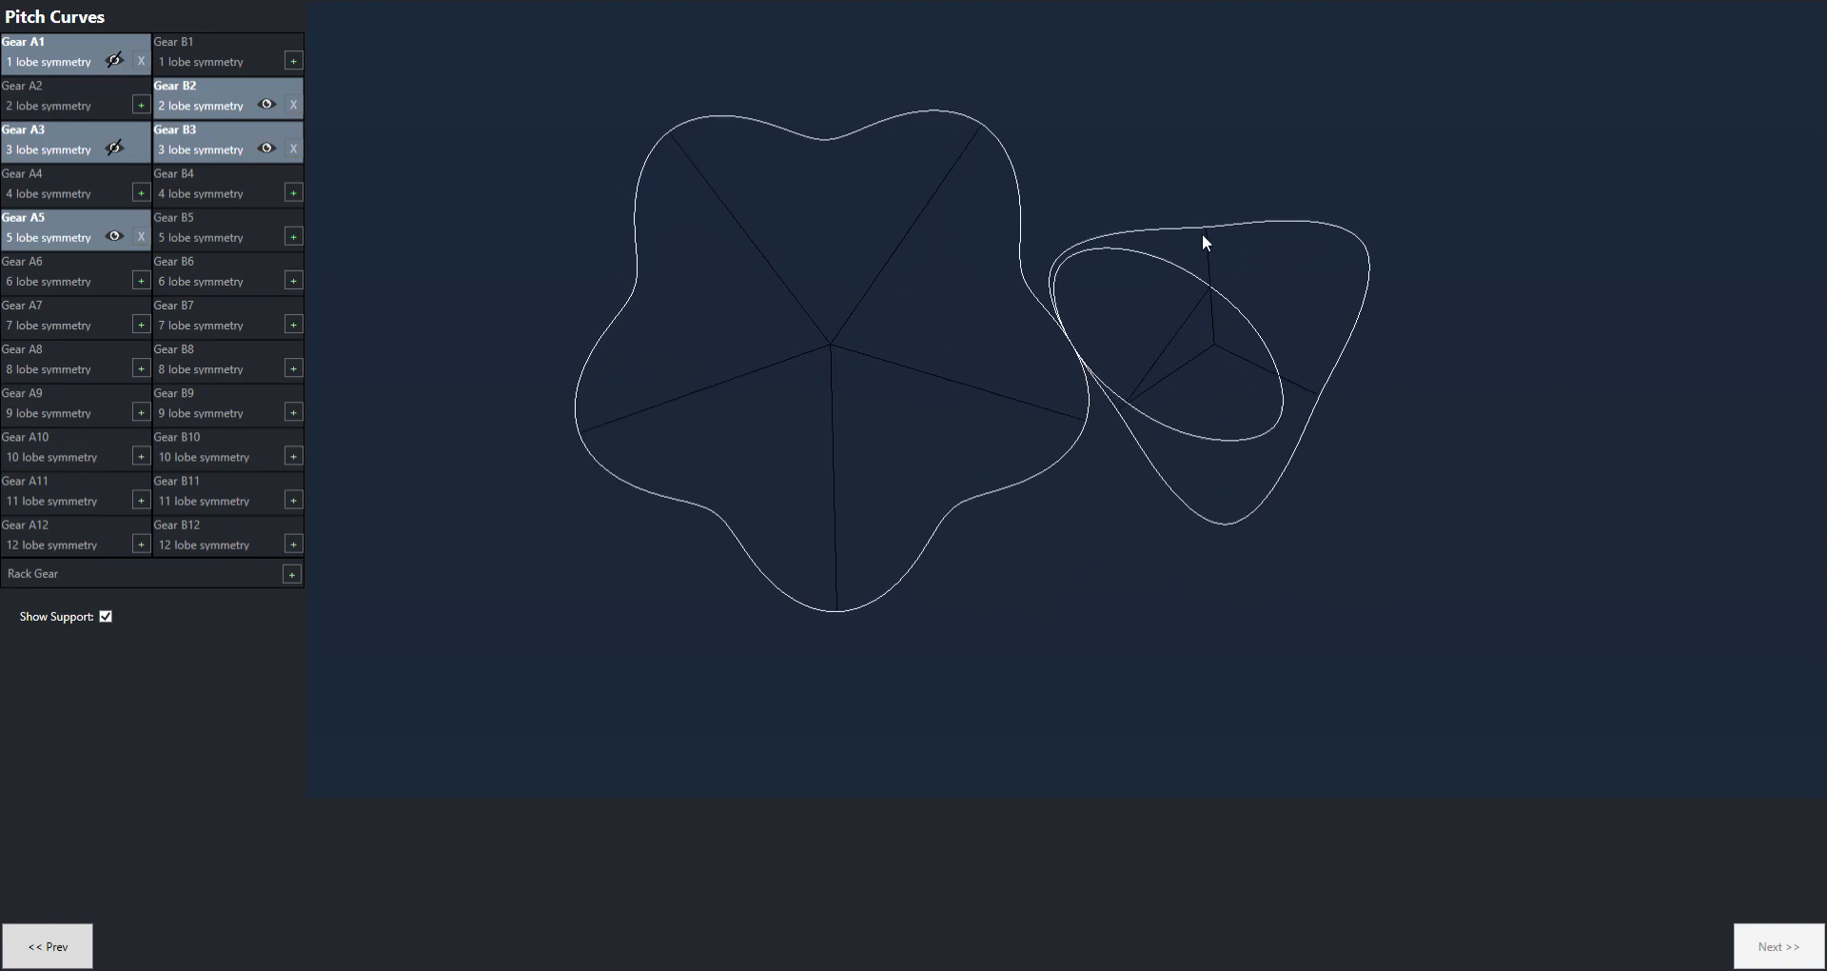
left_click(268, 105)
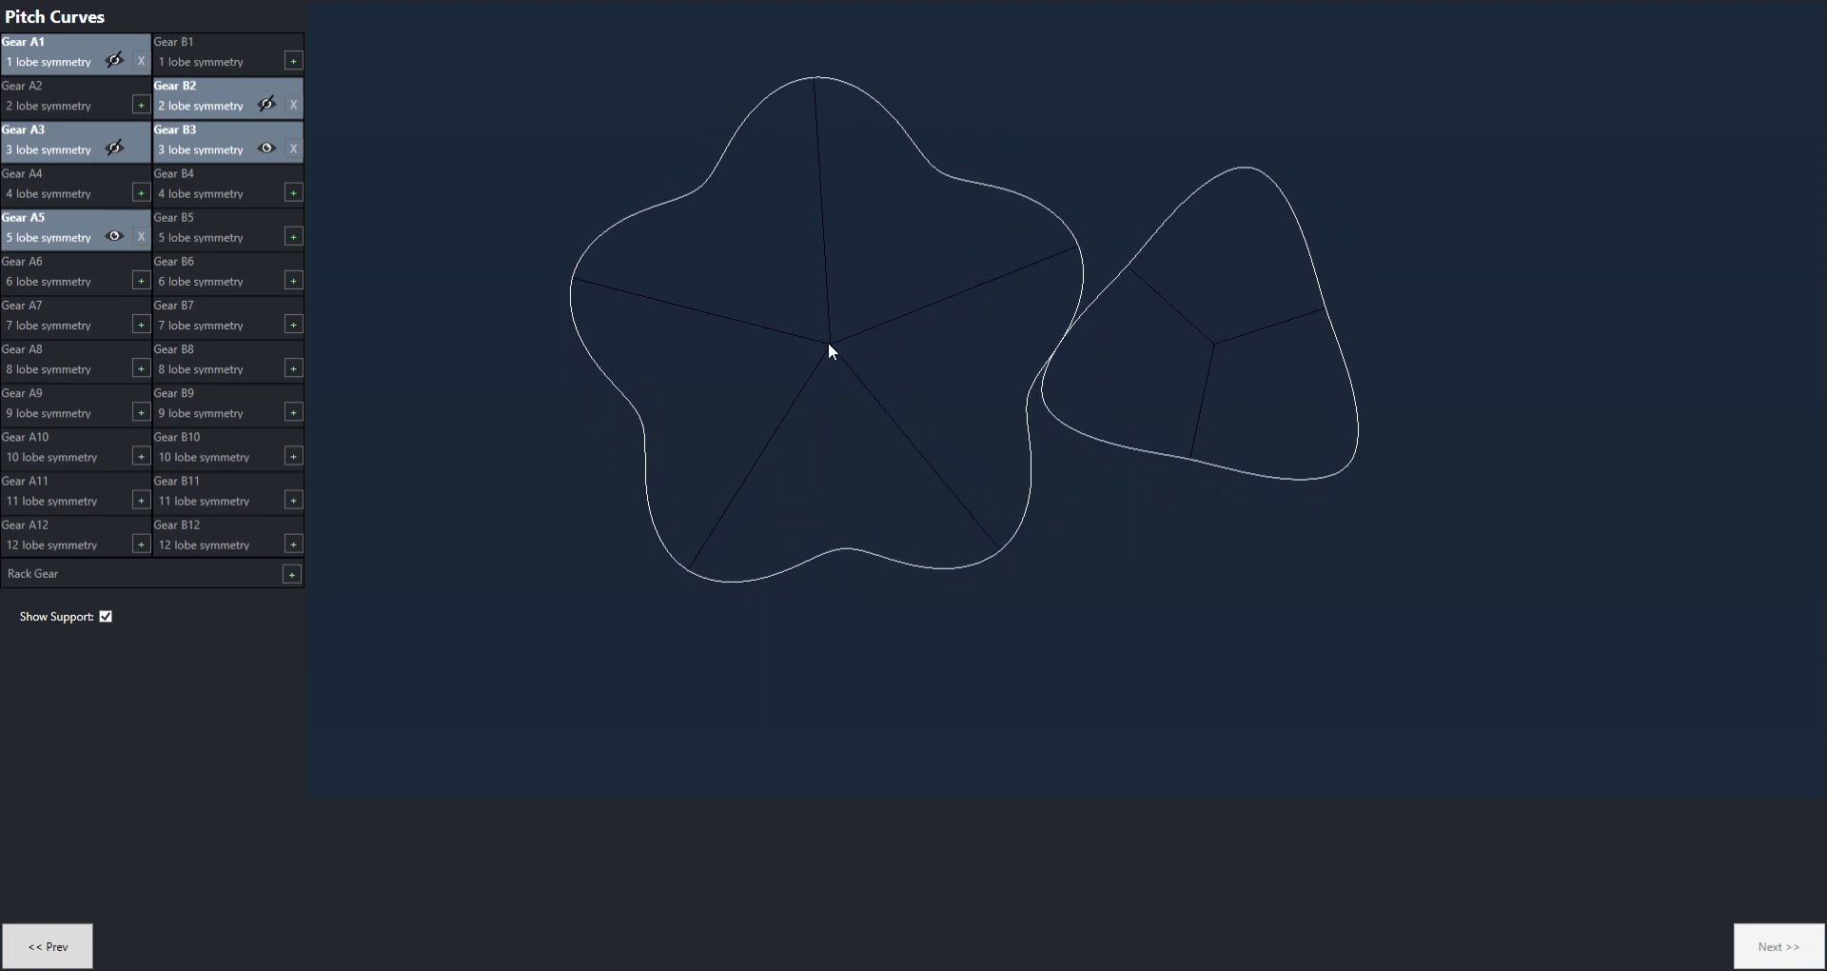
Switch the displayed gears from the A5 and B3 pair to A3 and B2 to examine their meshing
left_click(115, 238)
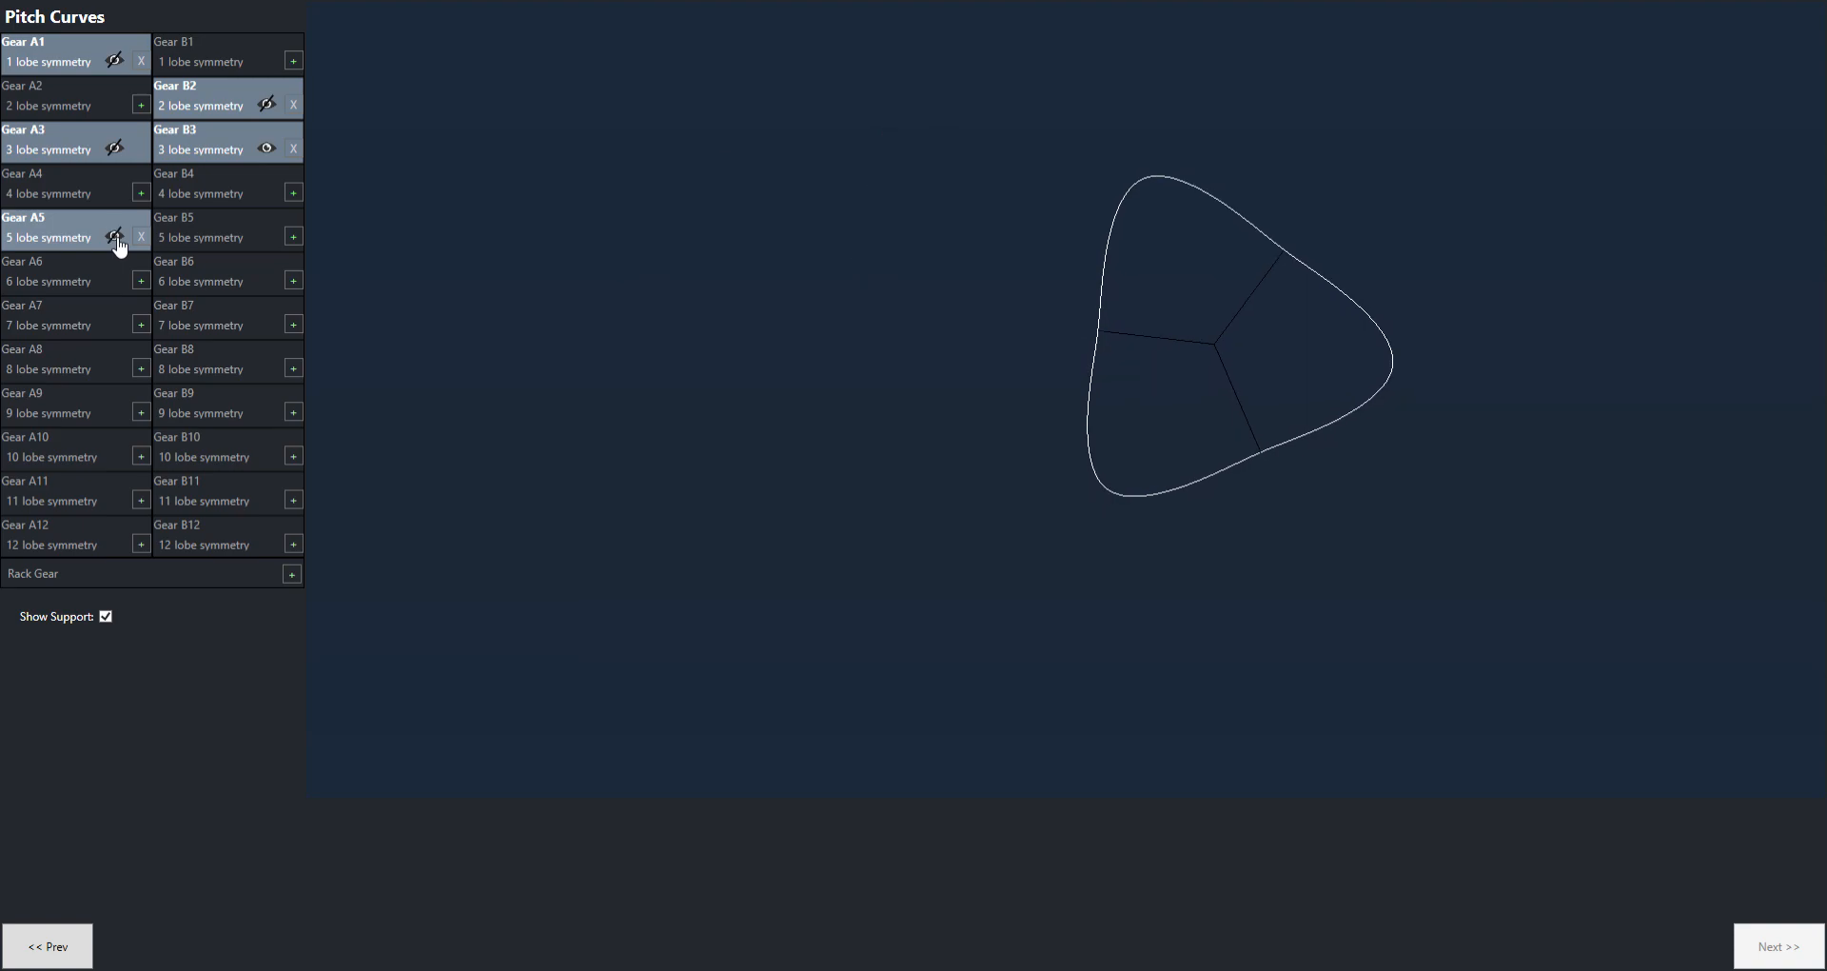
left_click(267, 150)
left_click(268, 150)
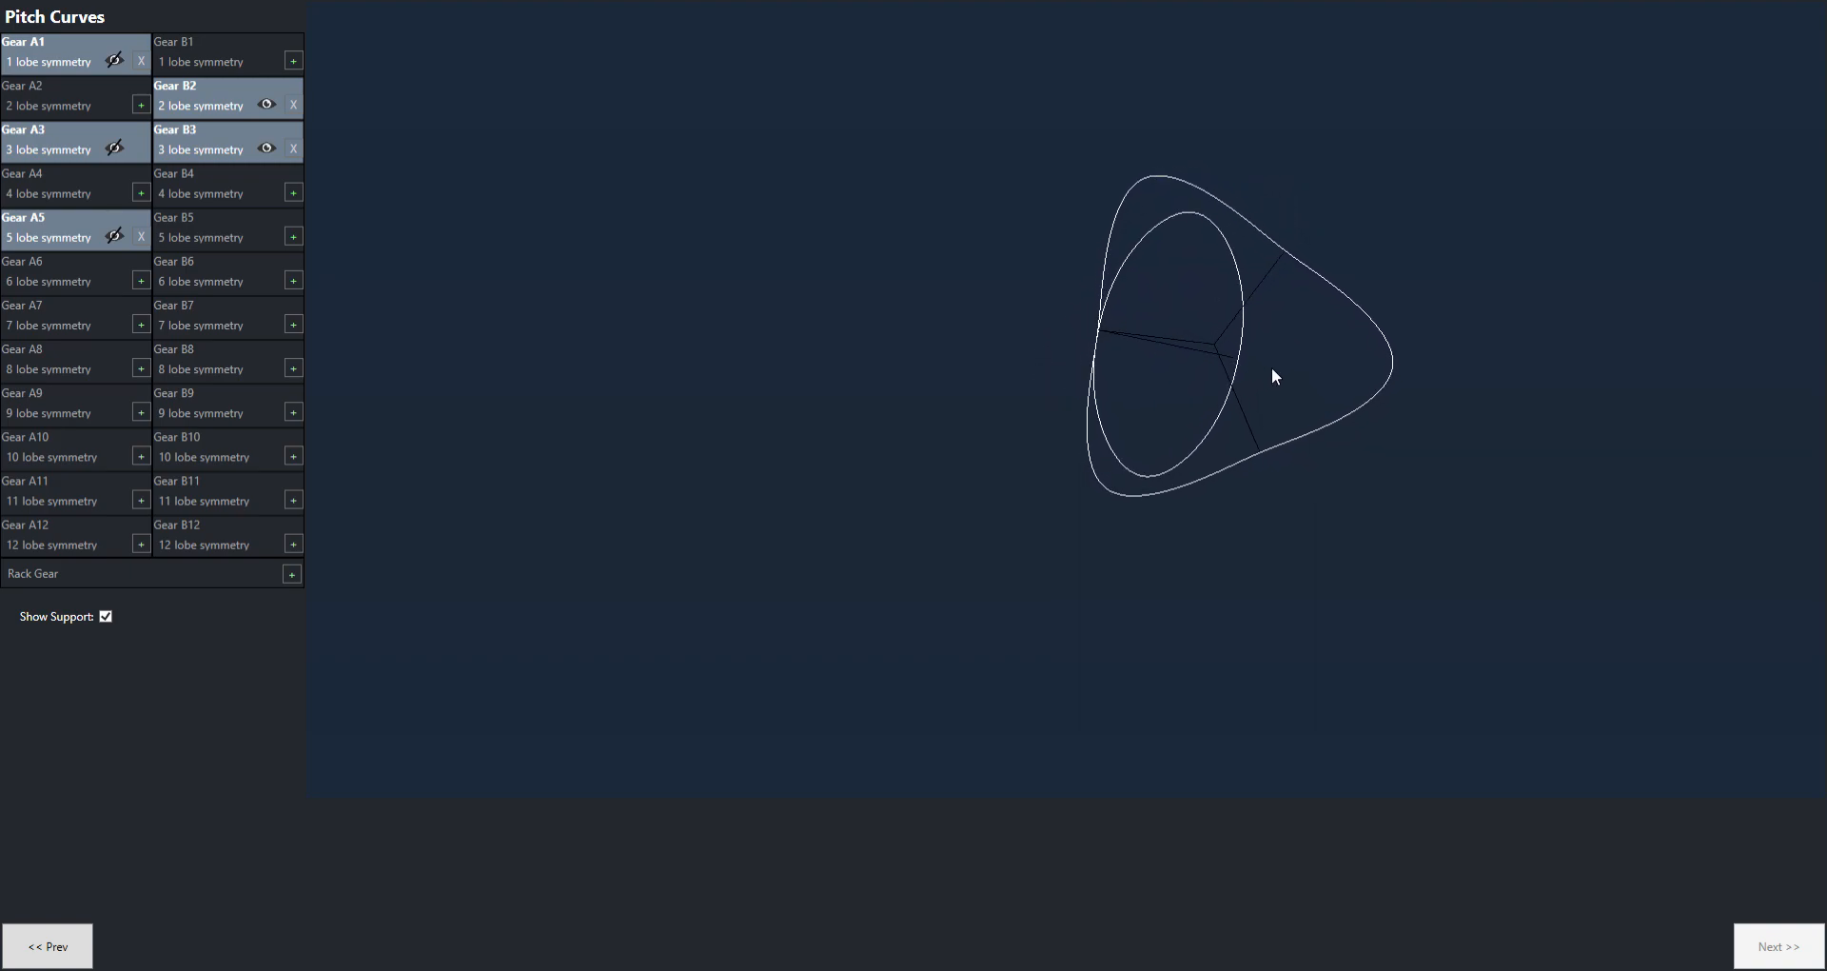
left_click(115, 150)
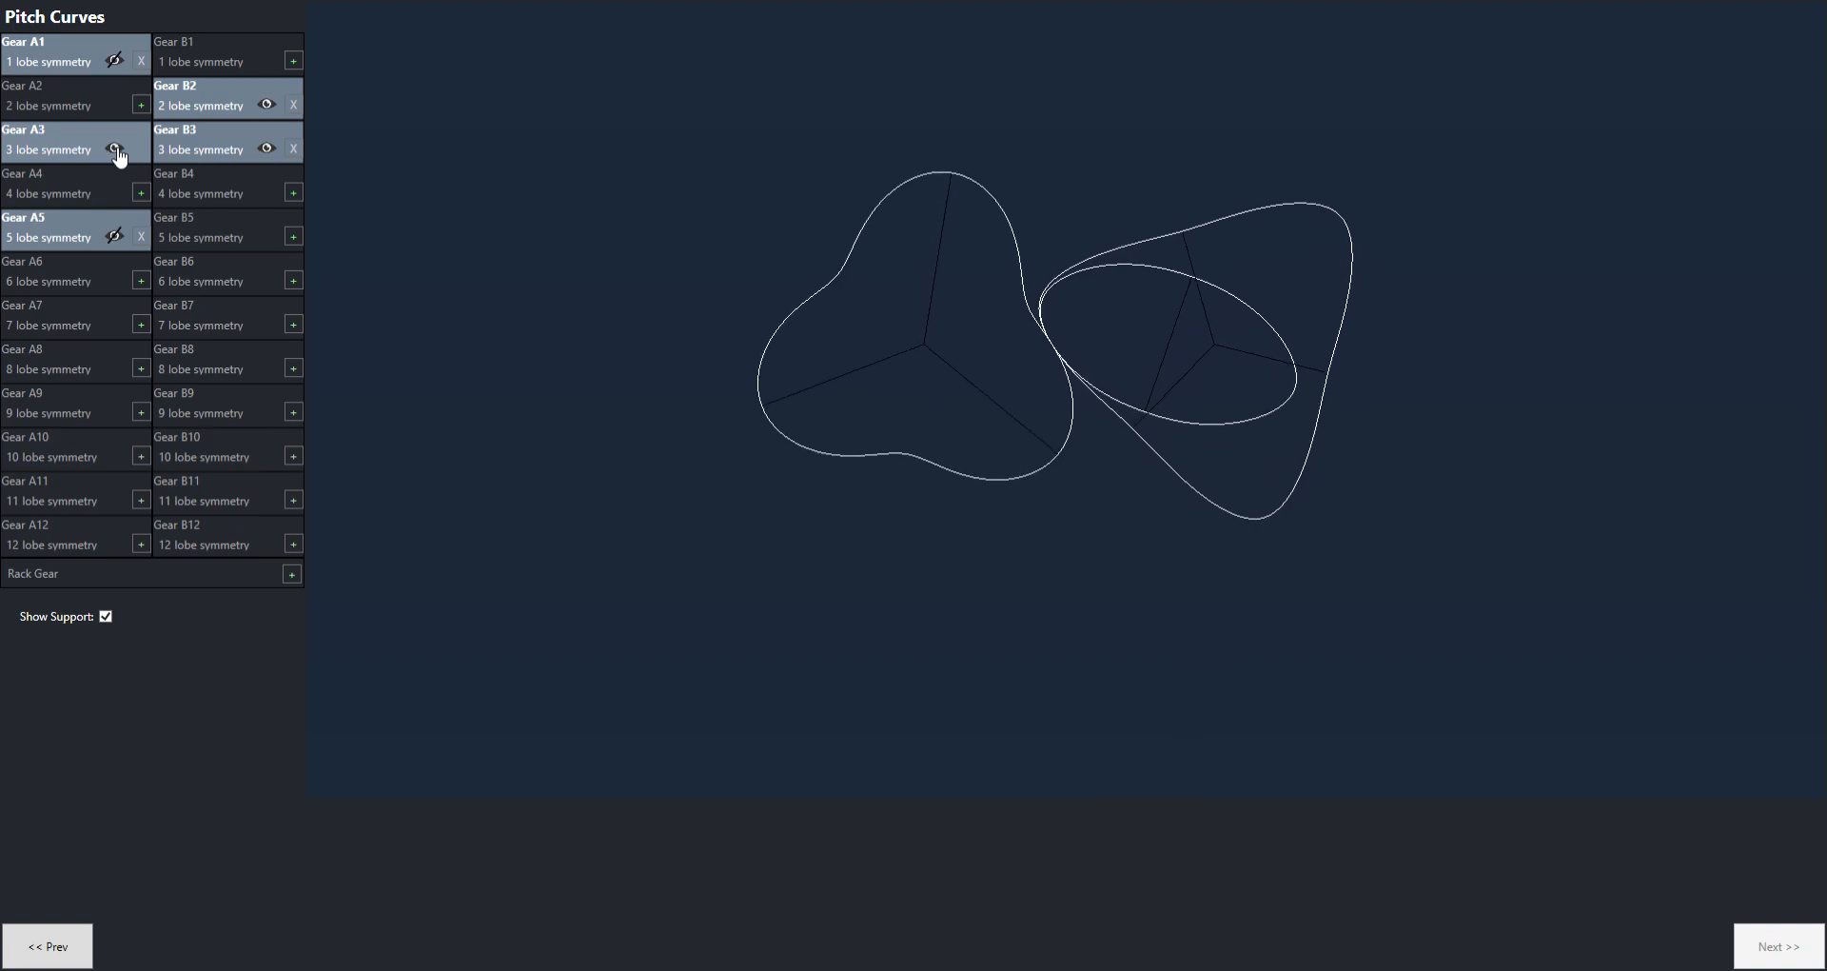
left_click(273, 104)
left_click(273, 105)
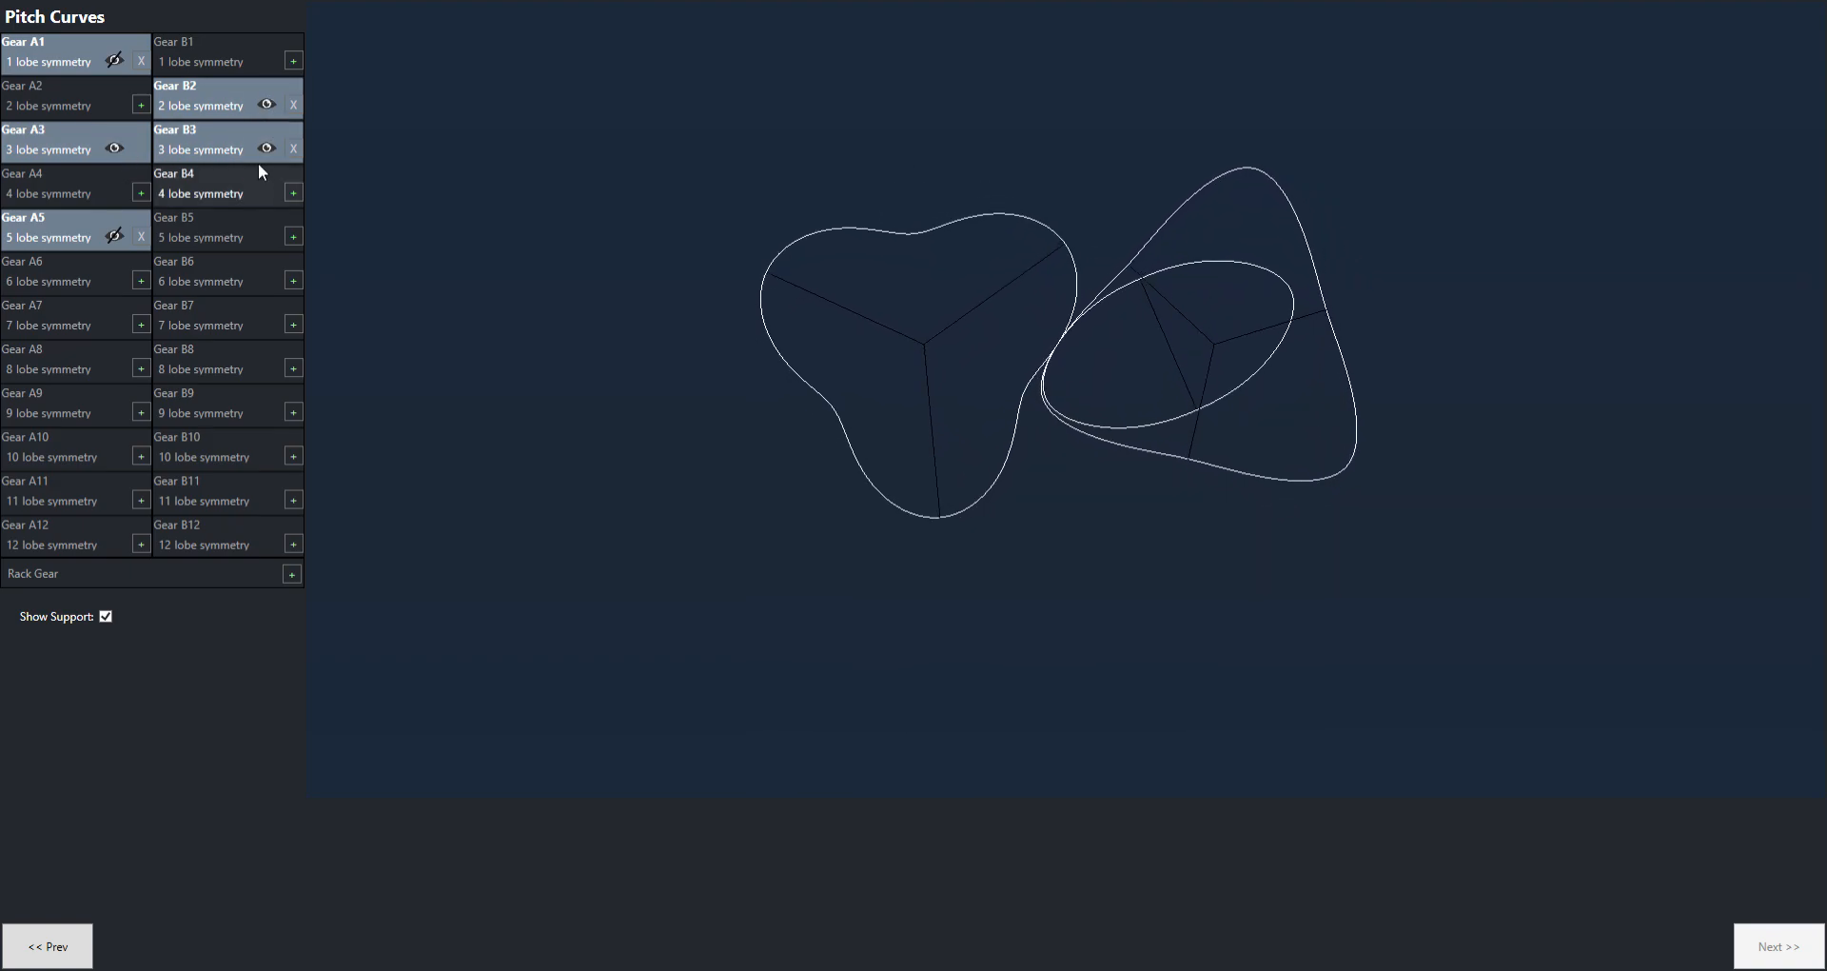
left_click(268, 150)
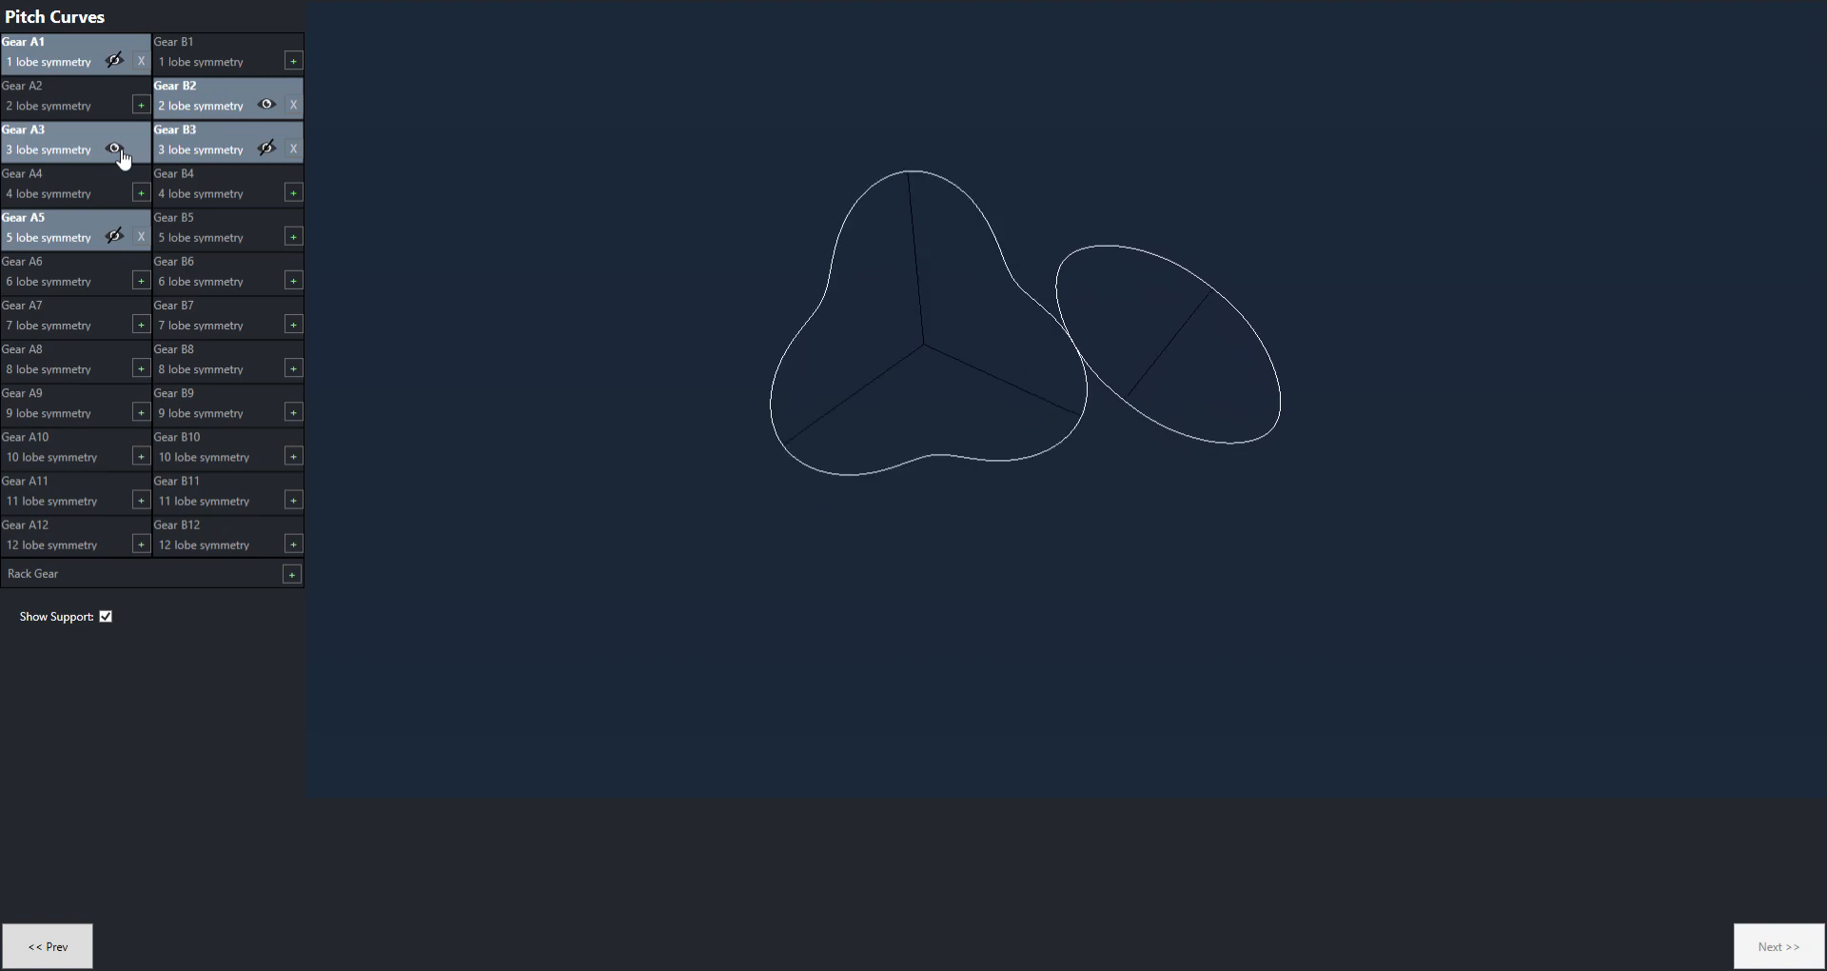
Show Gears A5, A1, B3 and B2 again to examine all five pitch curves together
left_click(115, 236)
left_click(114, 61)
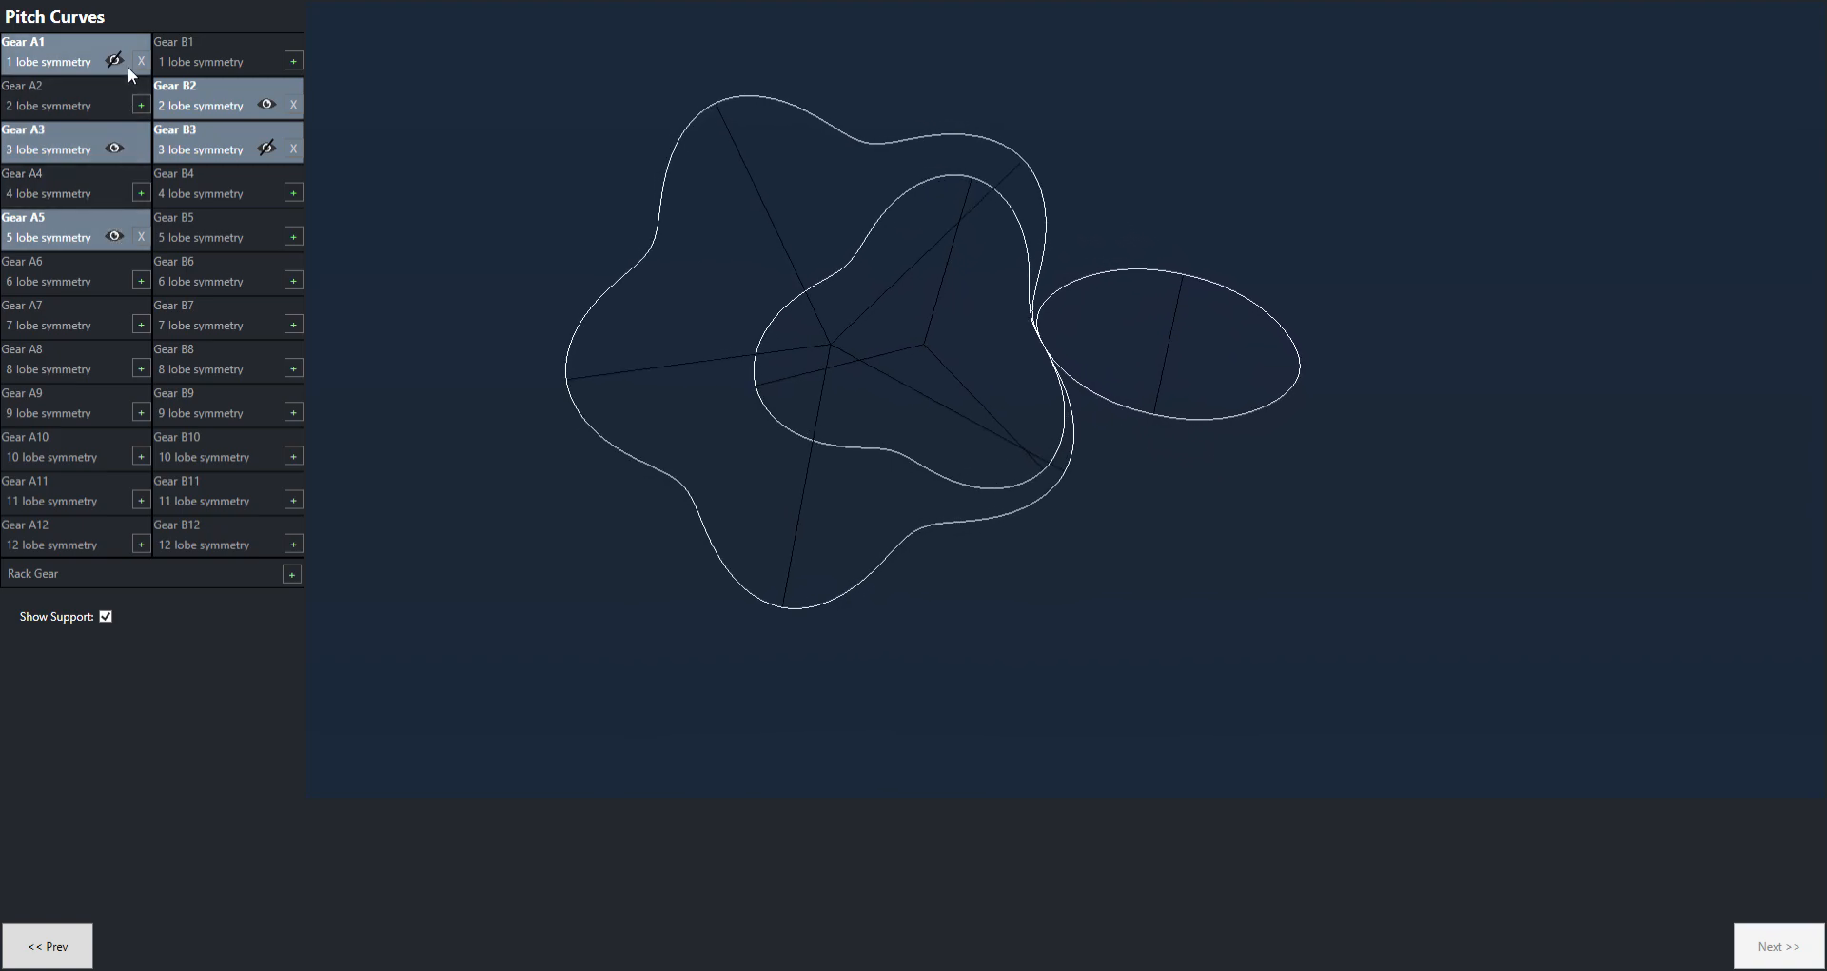
left_click(268, 106)
left_click(267, 148)
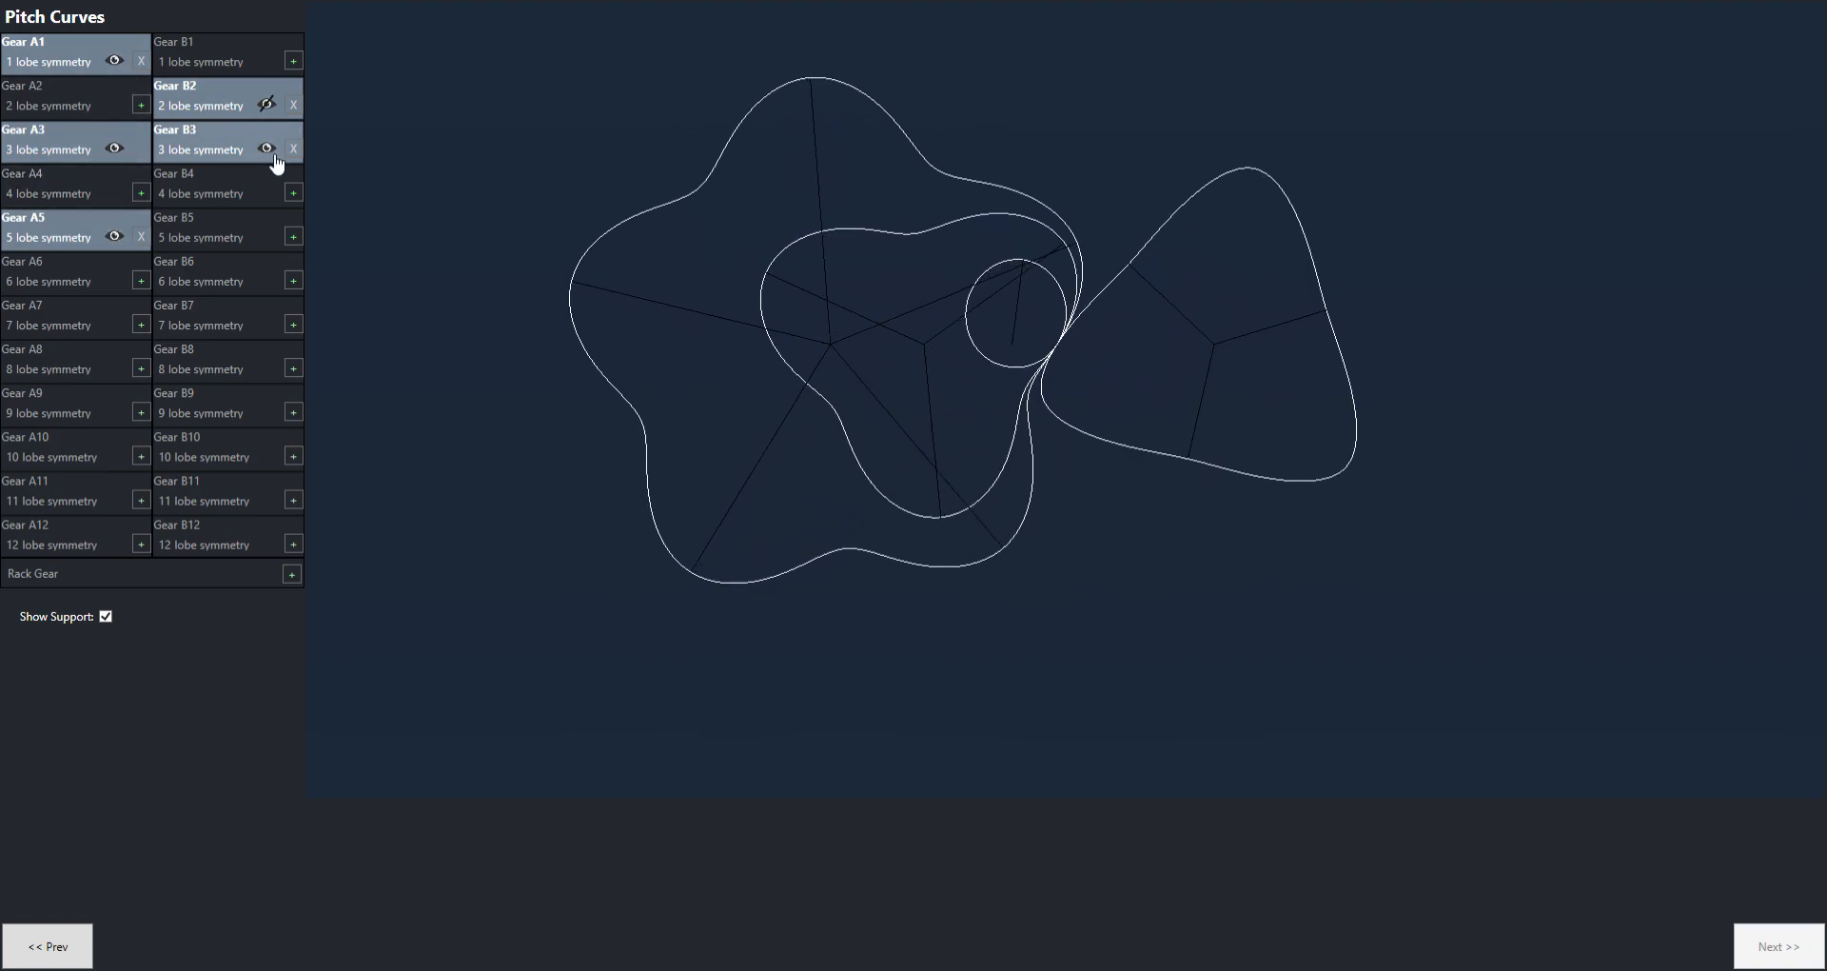
left_click(269, 106)
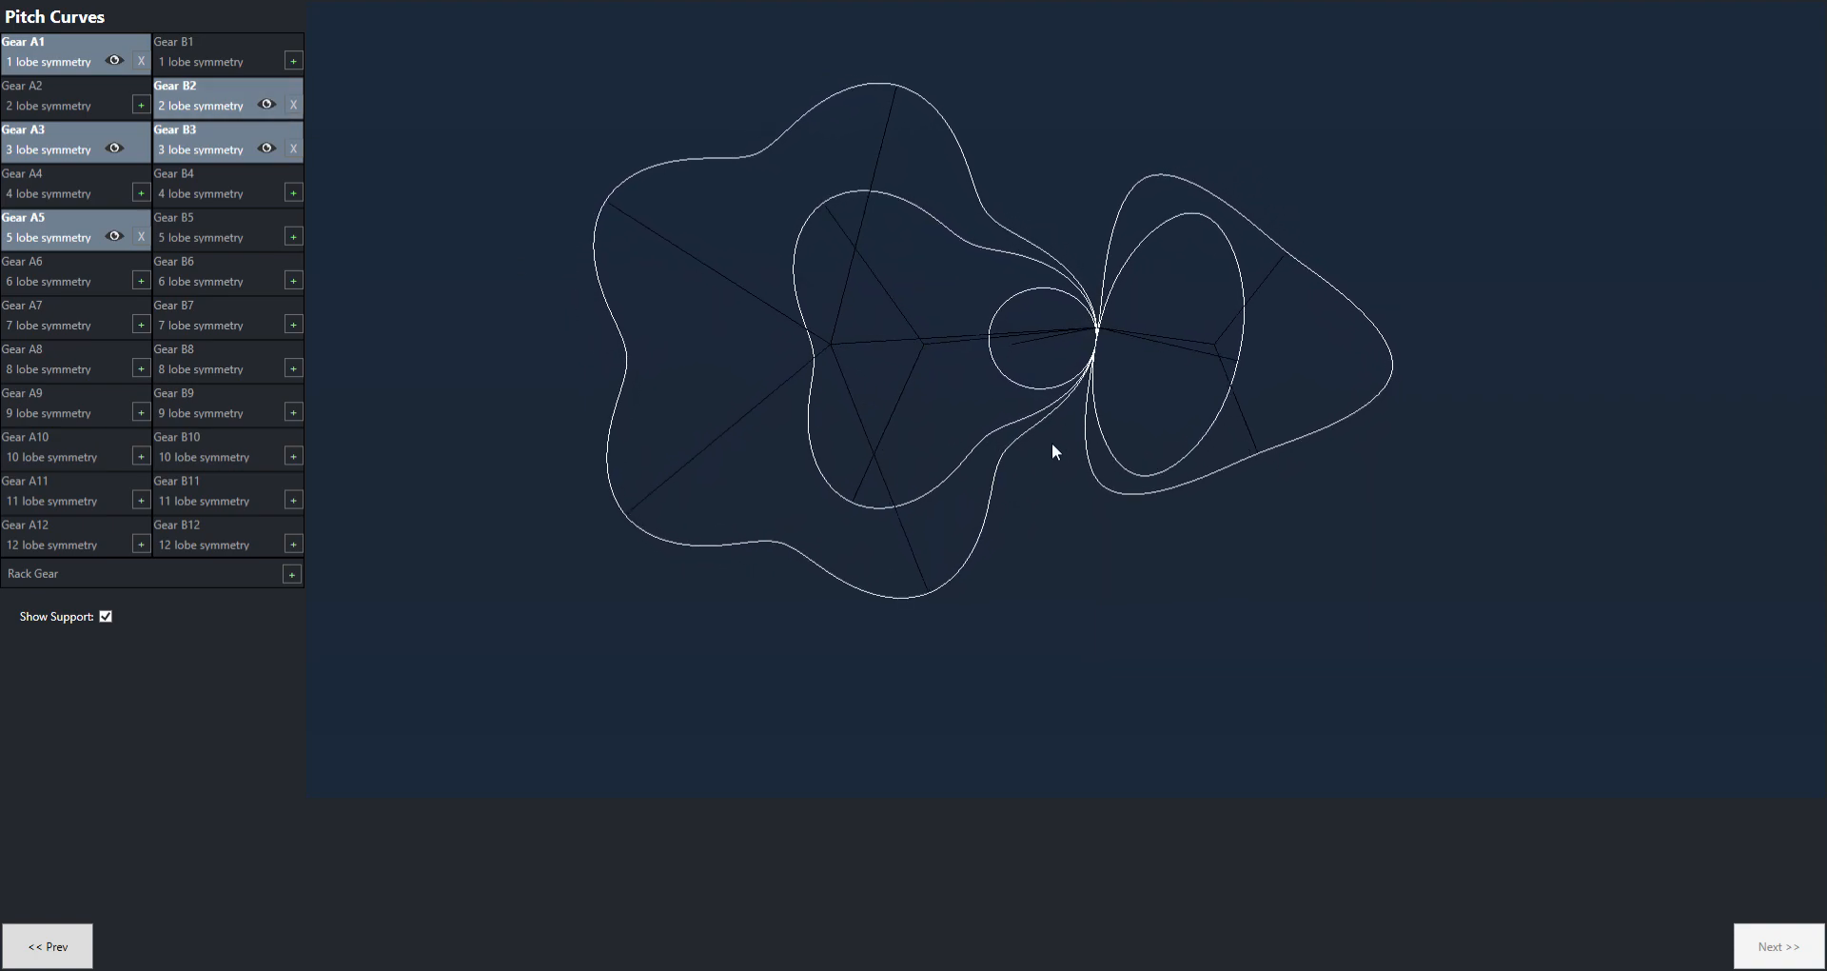
Hide Gears A3, B3 and A1 to examine how Gear A5 meshes with Gear B2
left_click(114, 149)
left_click(268, 148)
left_click(115, 61)
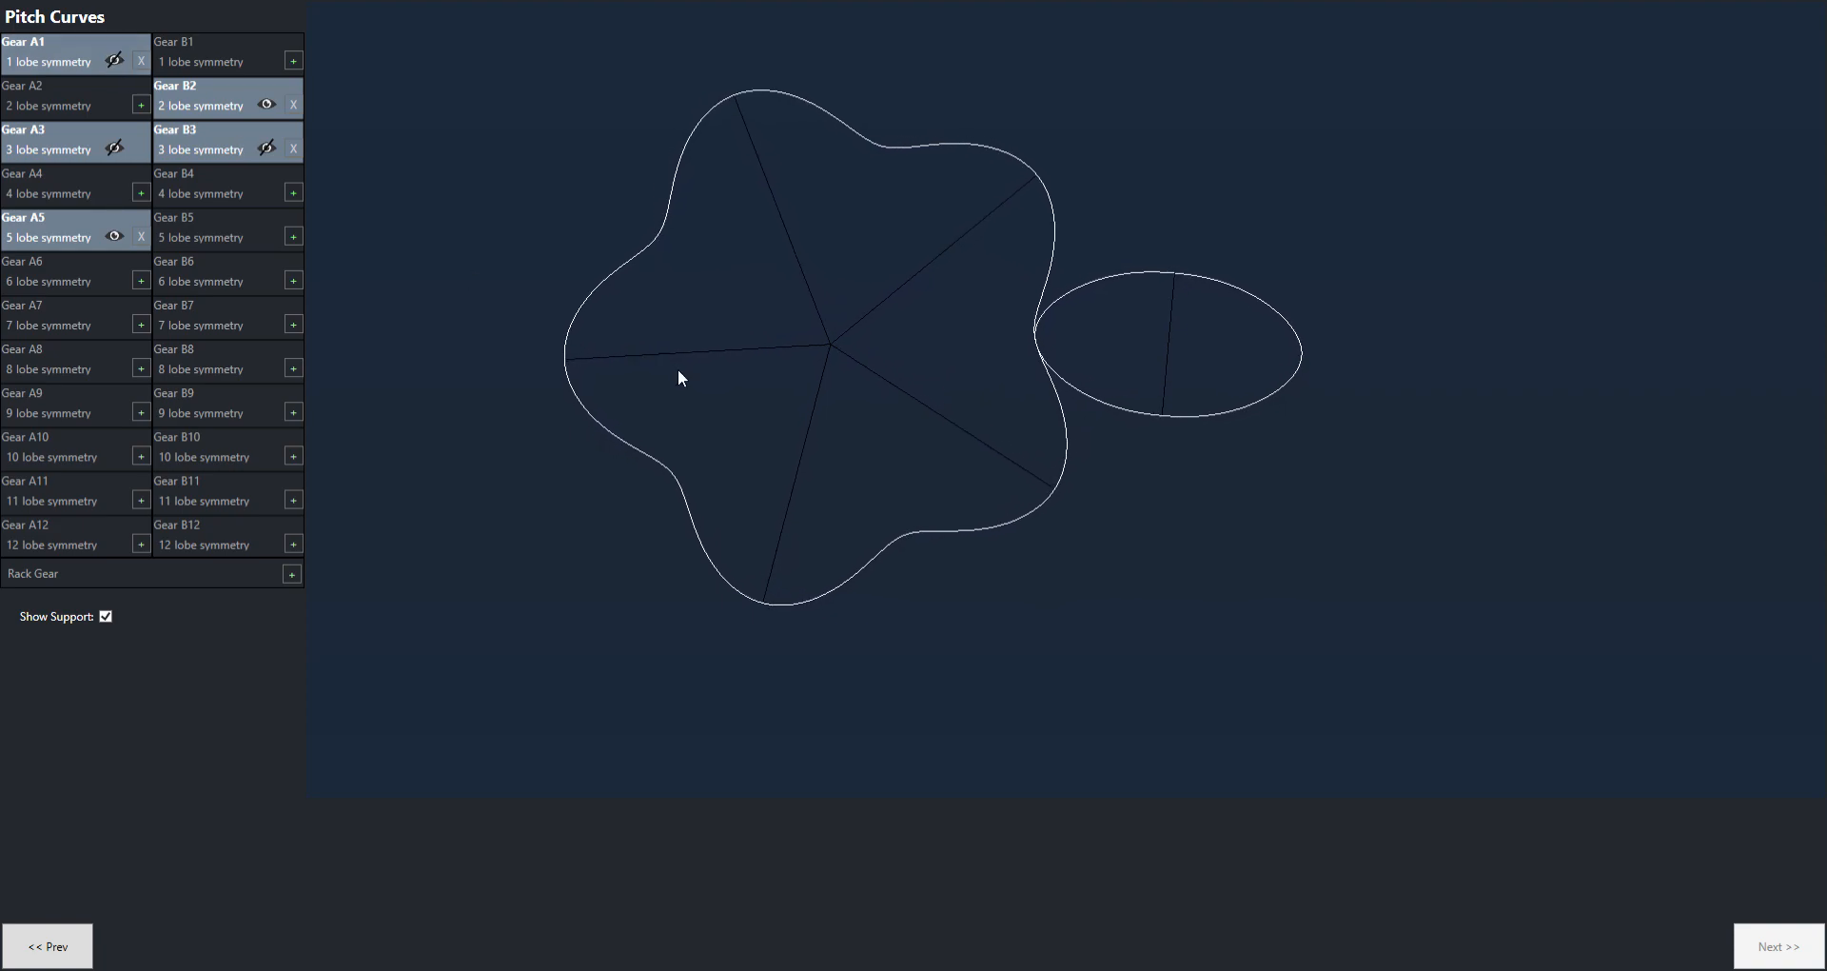
Switch the displayed pitch curves to Gears A1, A3 and A5, hiding Gears B2 and B3, to compare how they nest
left_click(267, 148)
left_click(114, 149)
left_click(114, 60)
left_click(267, 104)
left_click(267, 145)
left_click(115, 150)
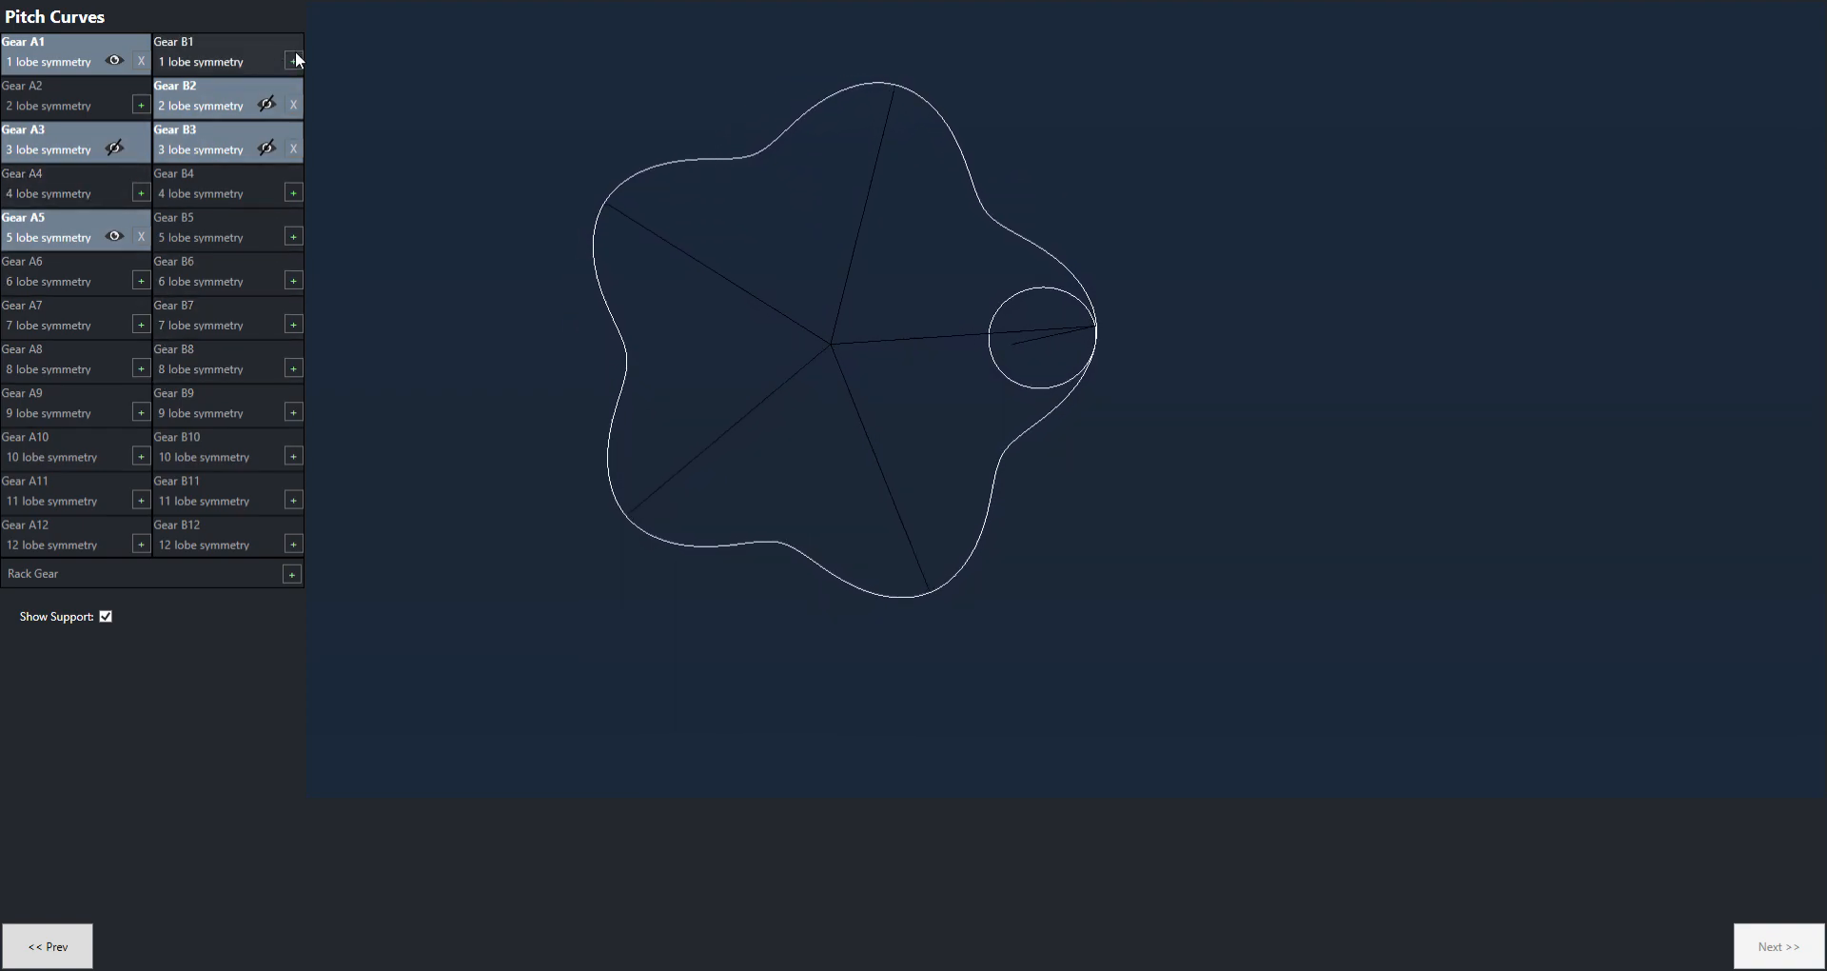
left_click(114, 148)
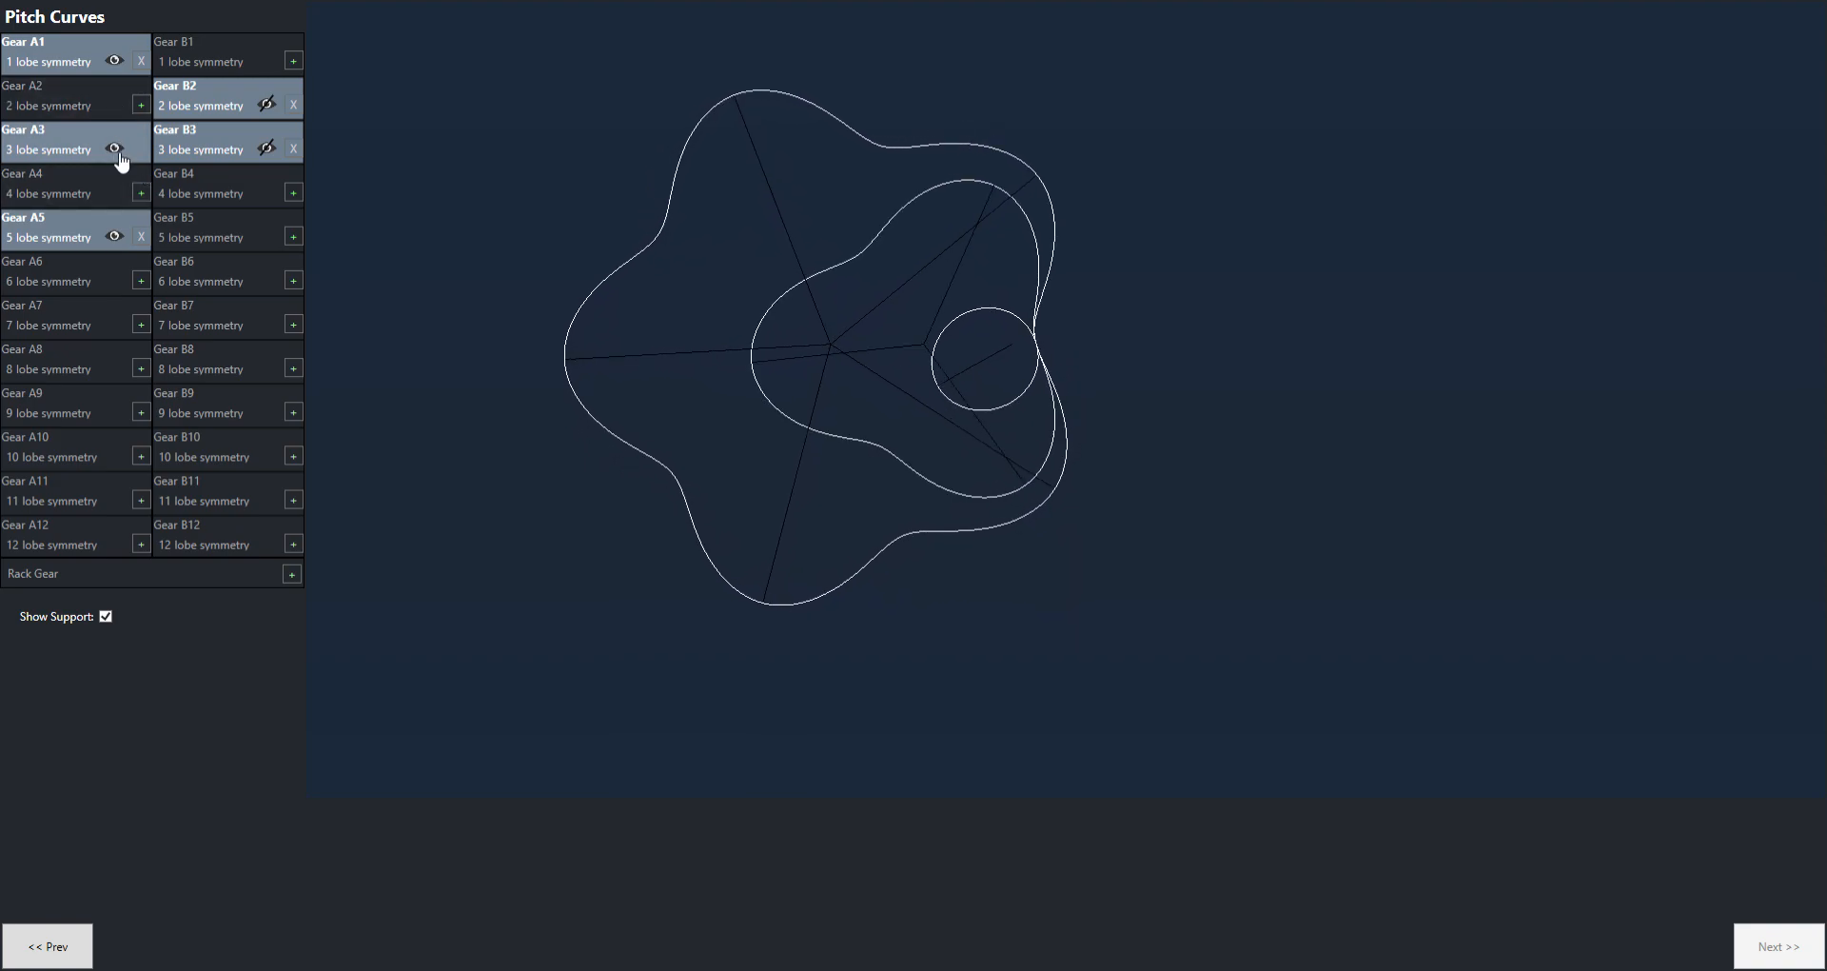
Reduce the displayed pitch curves to Gears A2 and B2 by adding A2, removing A1, A5 and B3, and hiding A3
left_click(116, 236)
left_click(139, 107)
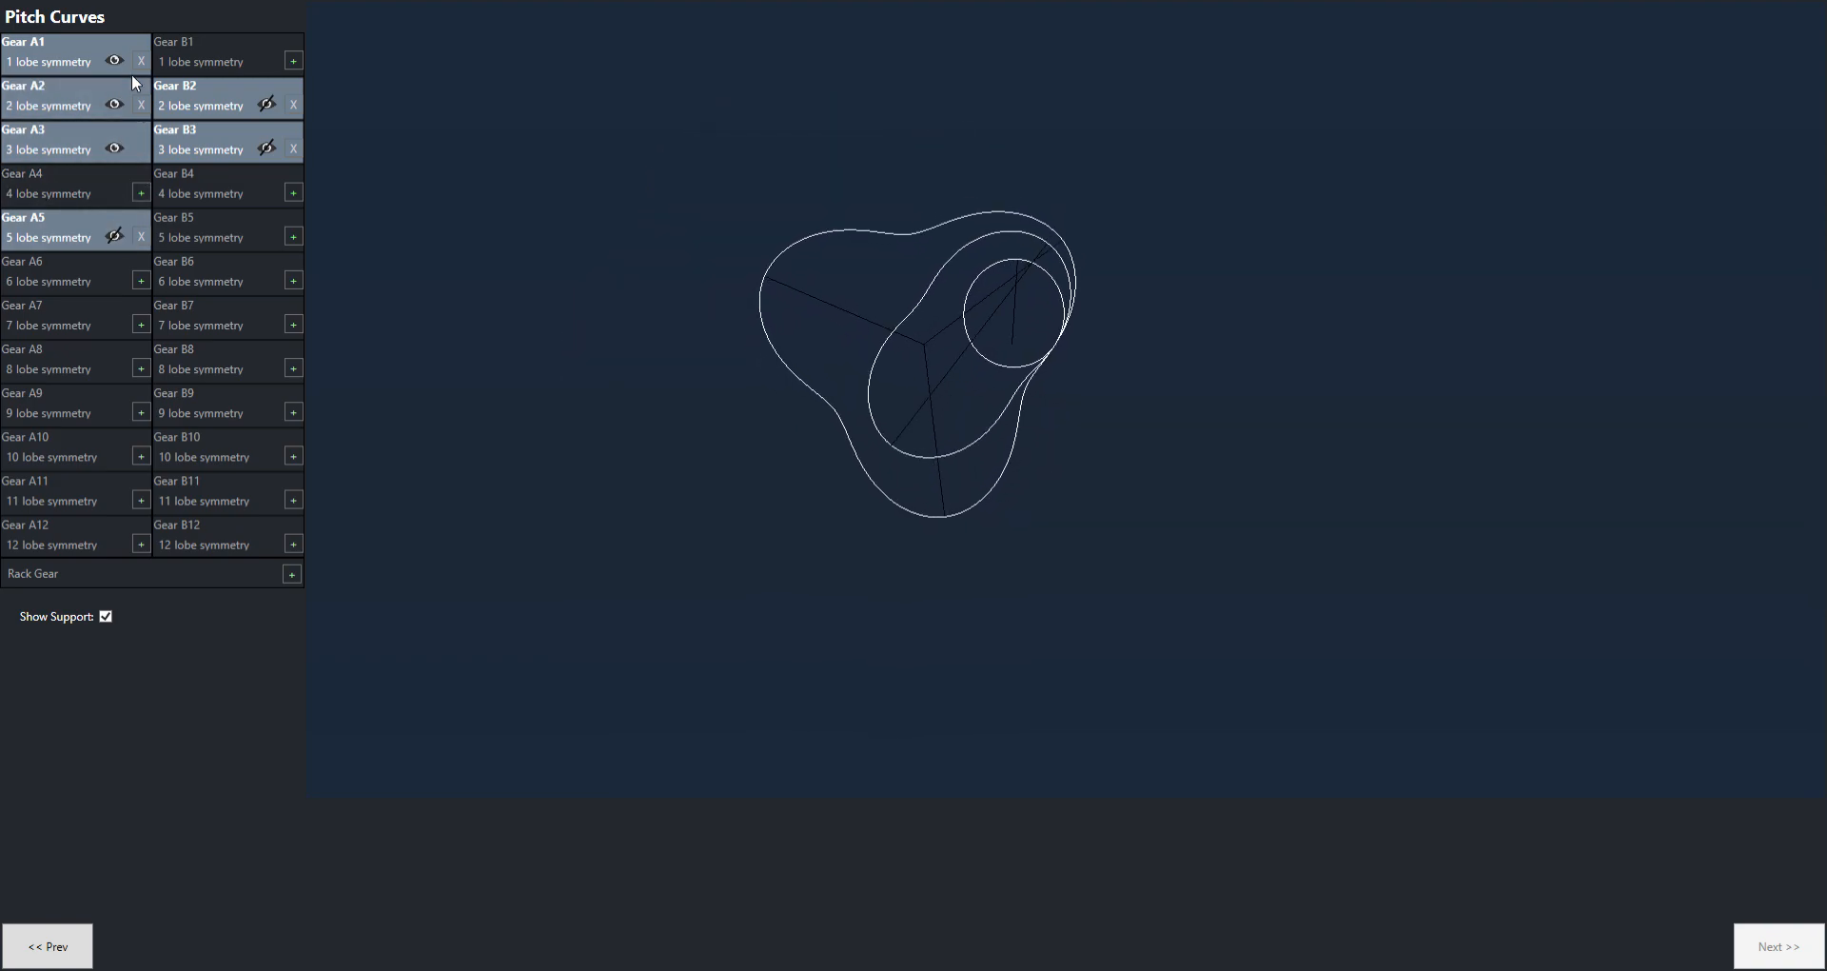
left_click(140, 62)
left_click(141, 236)
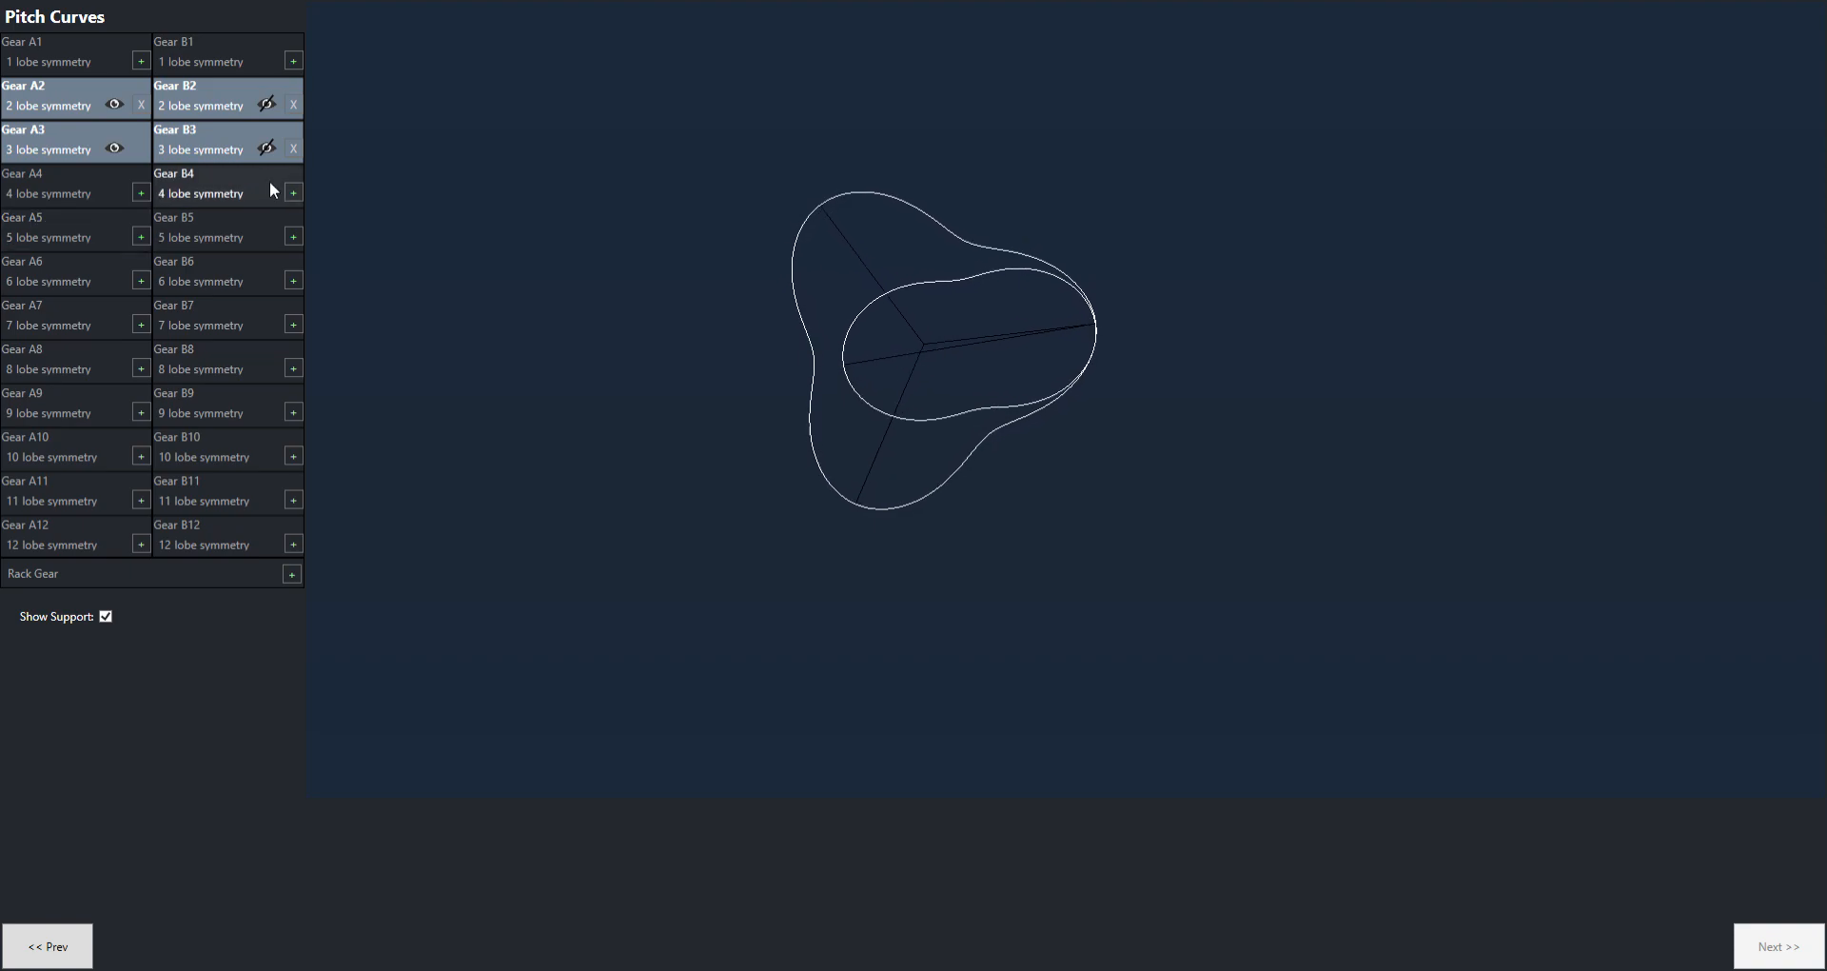
left_click(293, 149)
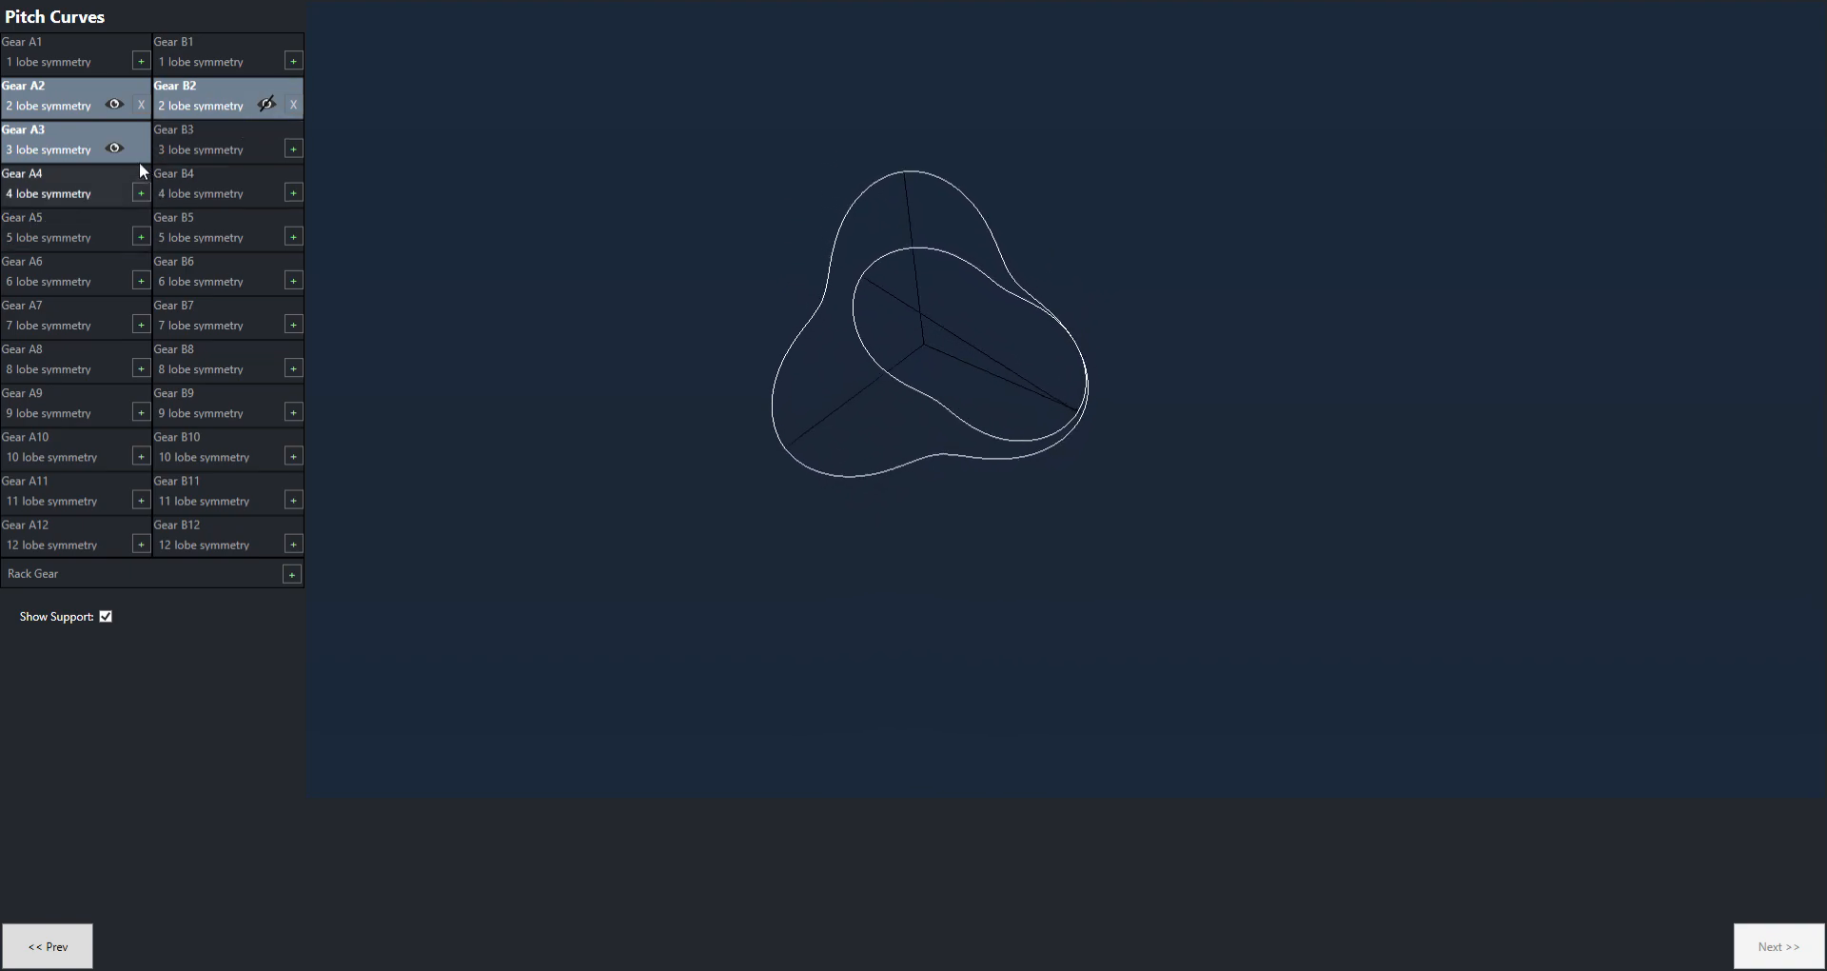
left_click(118, 149)
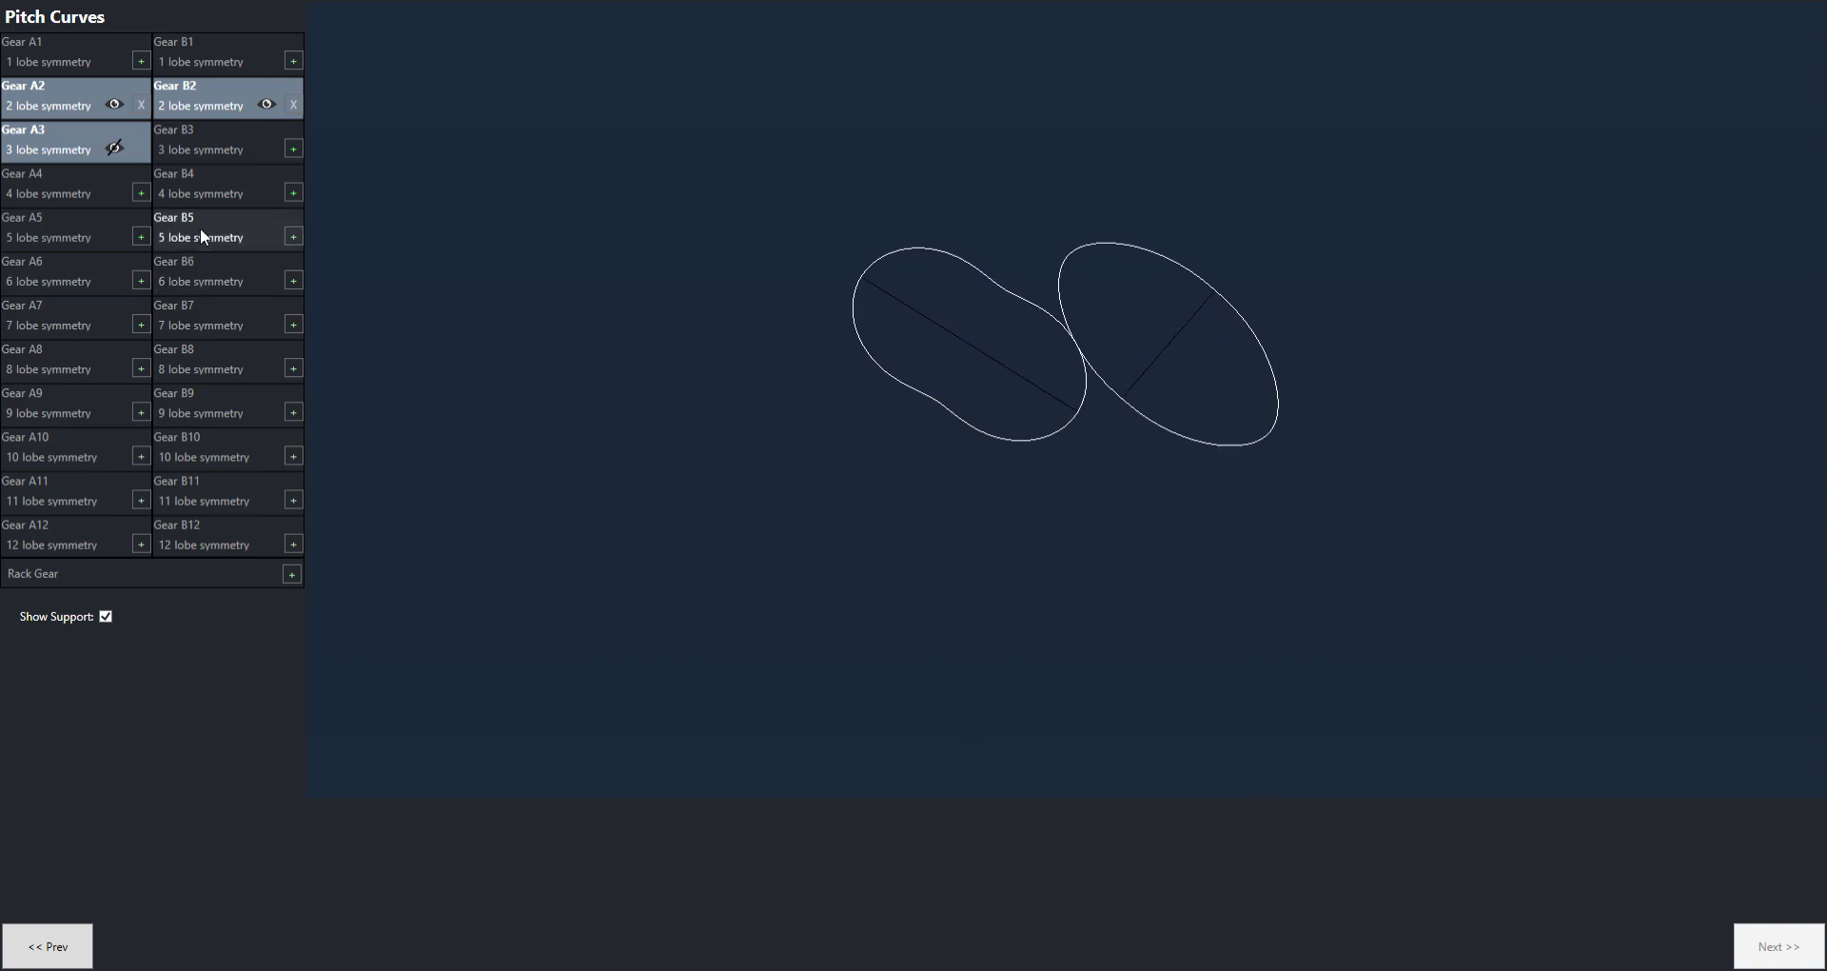
Add Gear B3 and display only Gears A3 and B3 to examine how they mesh
left_click(293, 150)
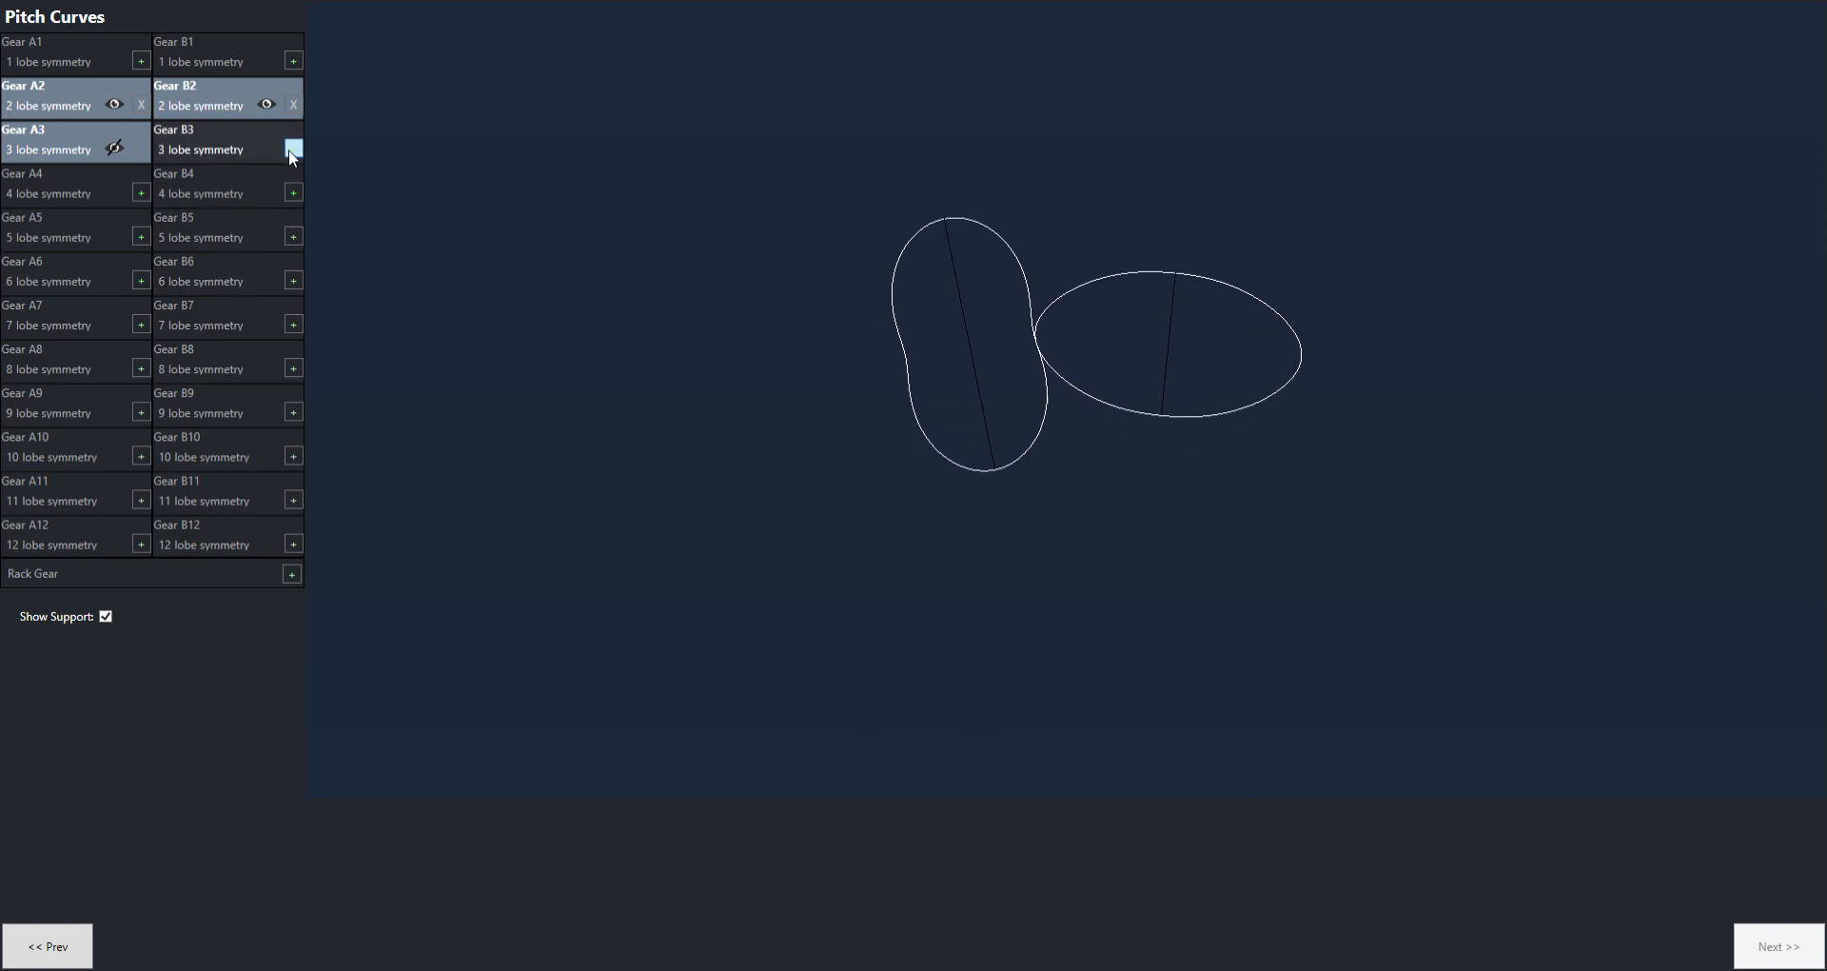
left_click(114, 148)
left_click(116, 106)
left_click(268, 105)
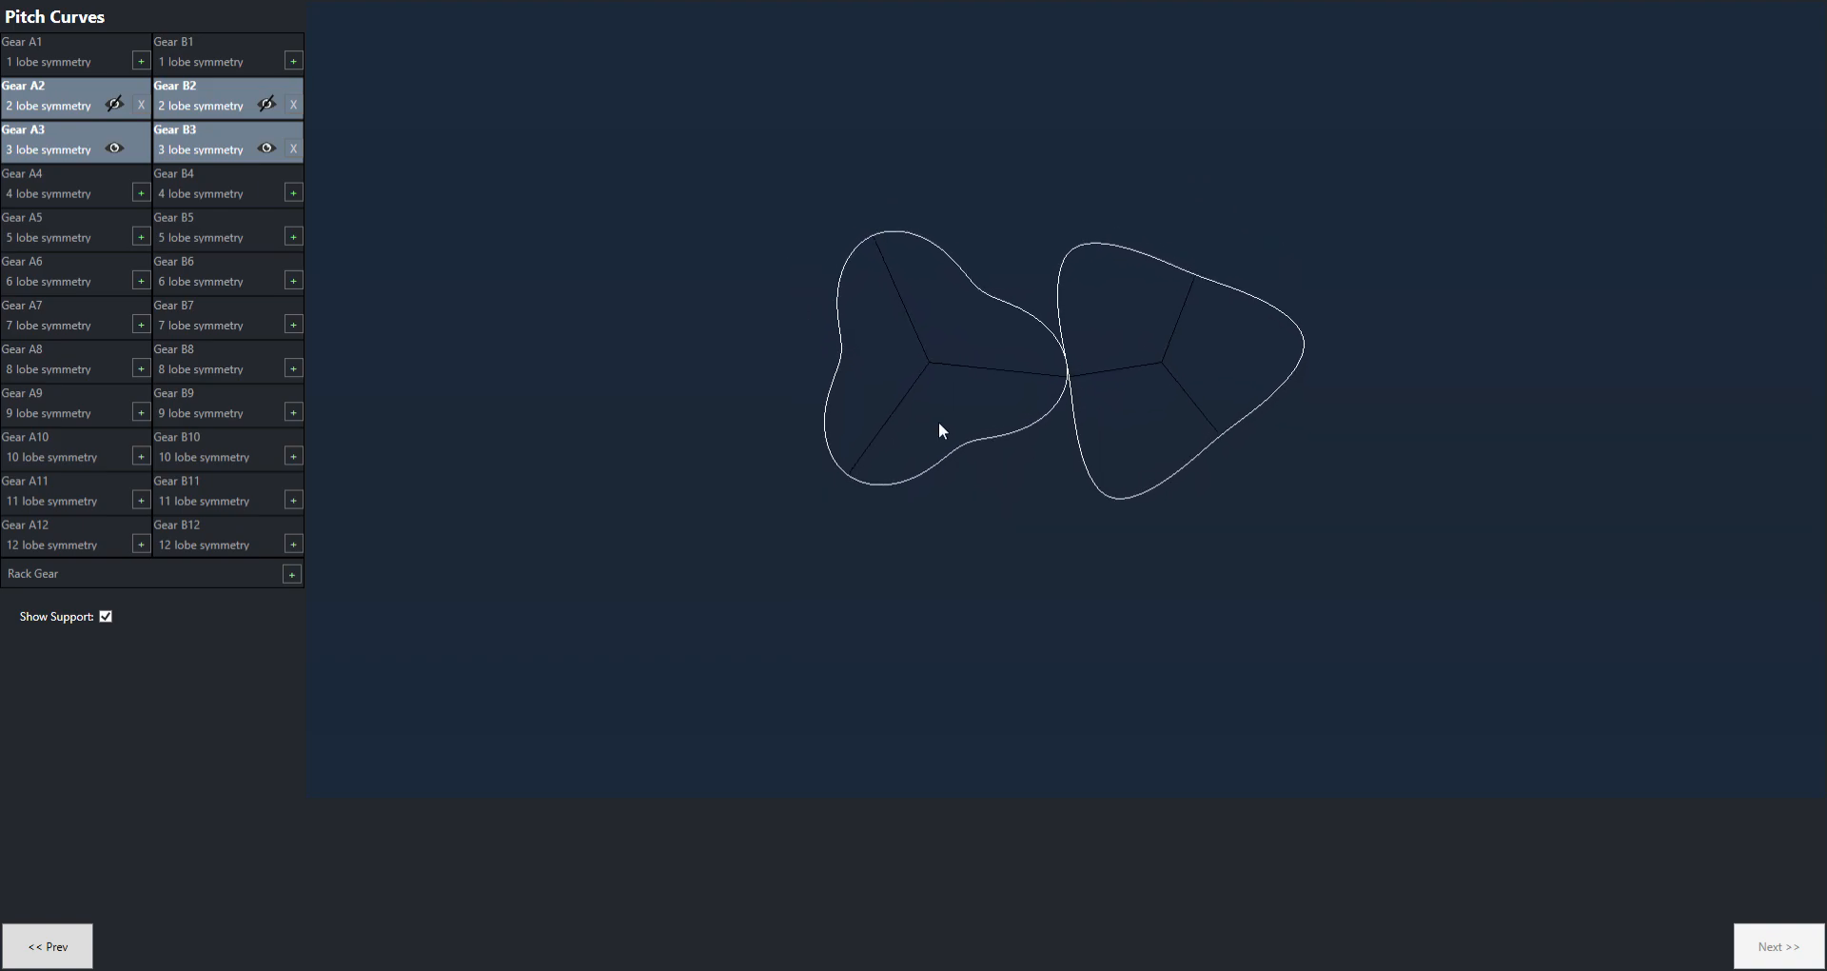
Show Gears B2 and A2 again and add the four-, five- and six-lobe gears A4 to A6 and B4 to B6
left_click(267, 104)
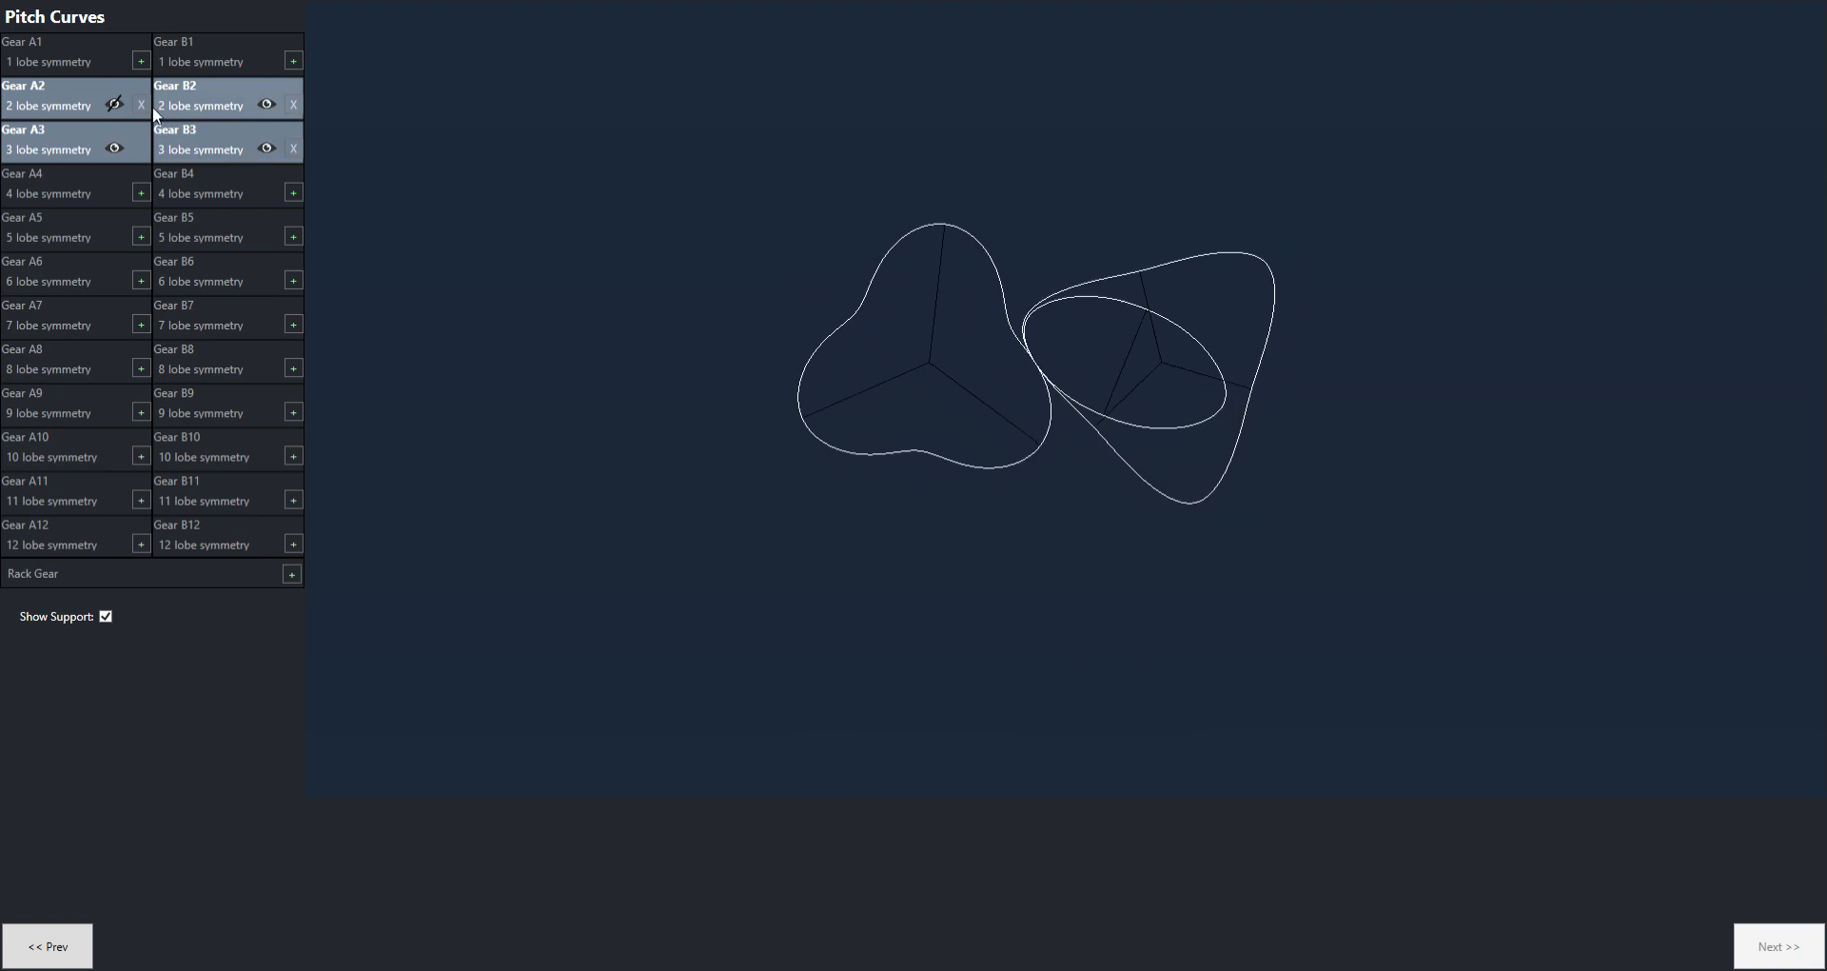
left_click(114, 103)
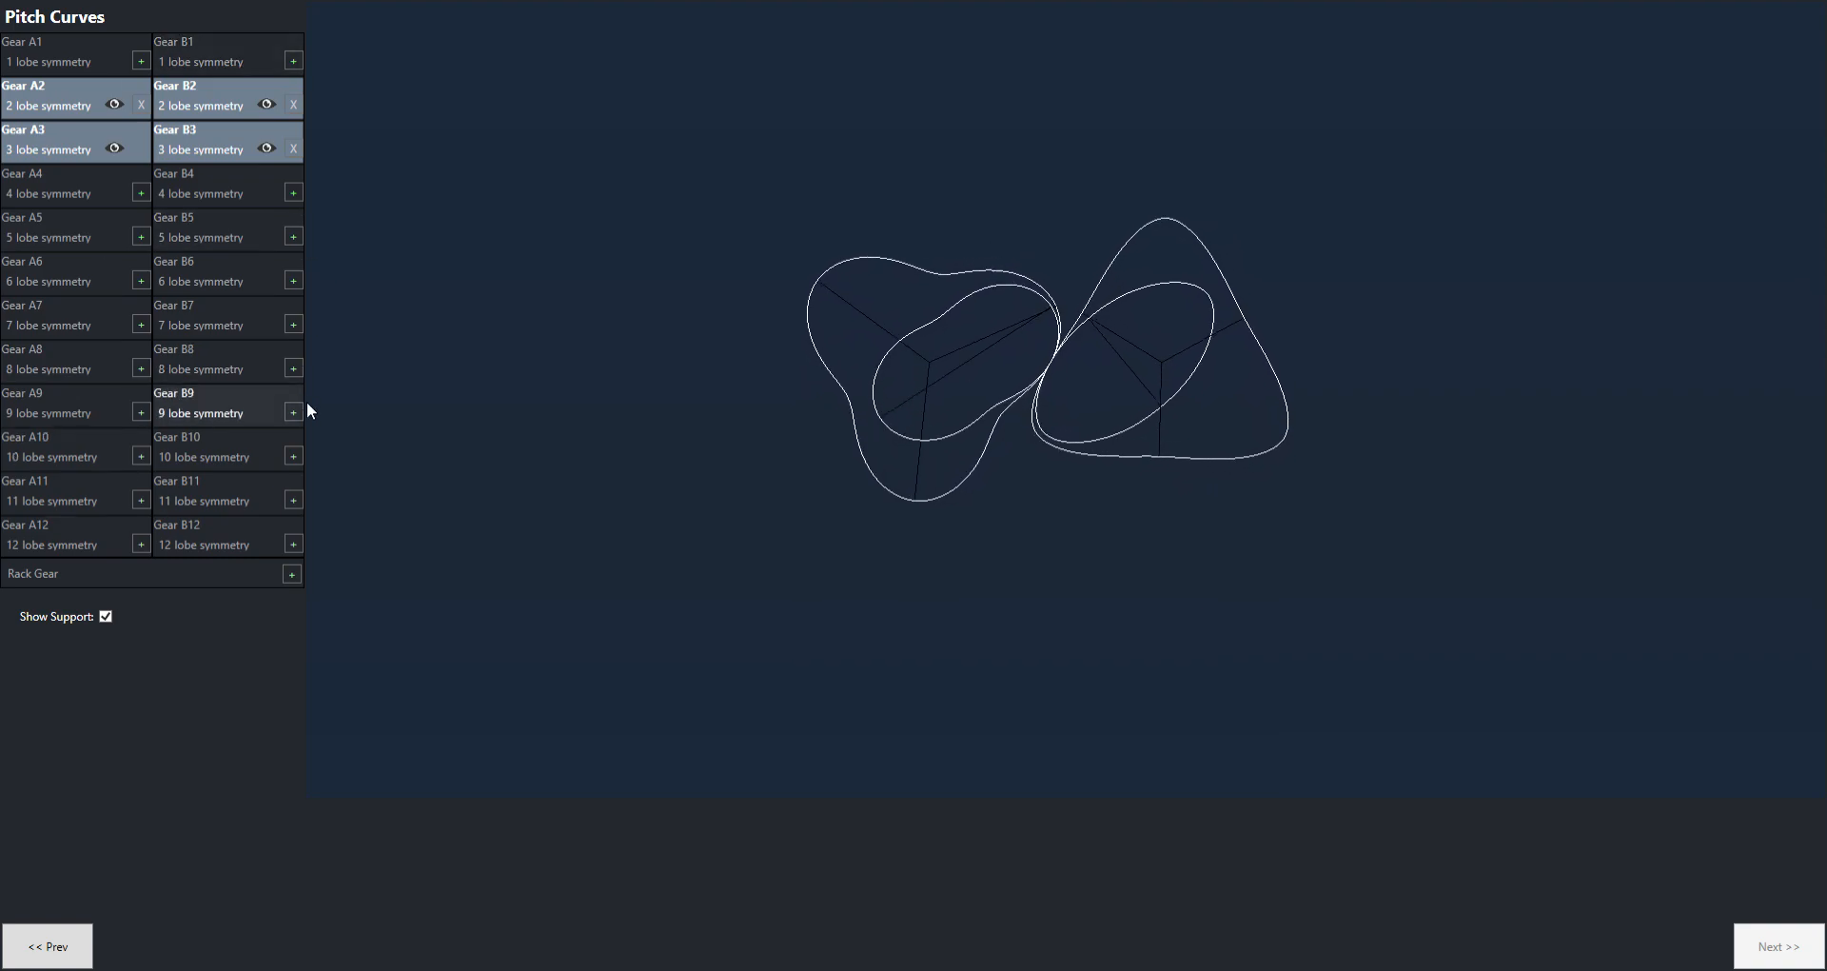
left_click(294, 192)
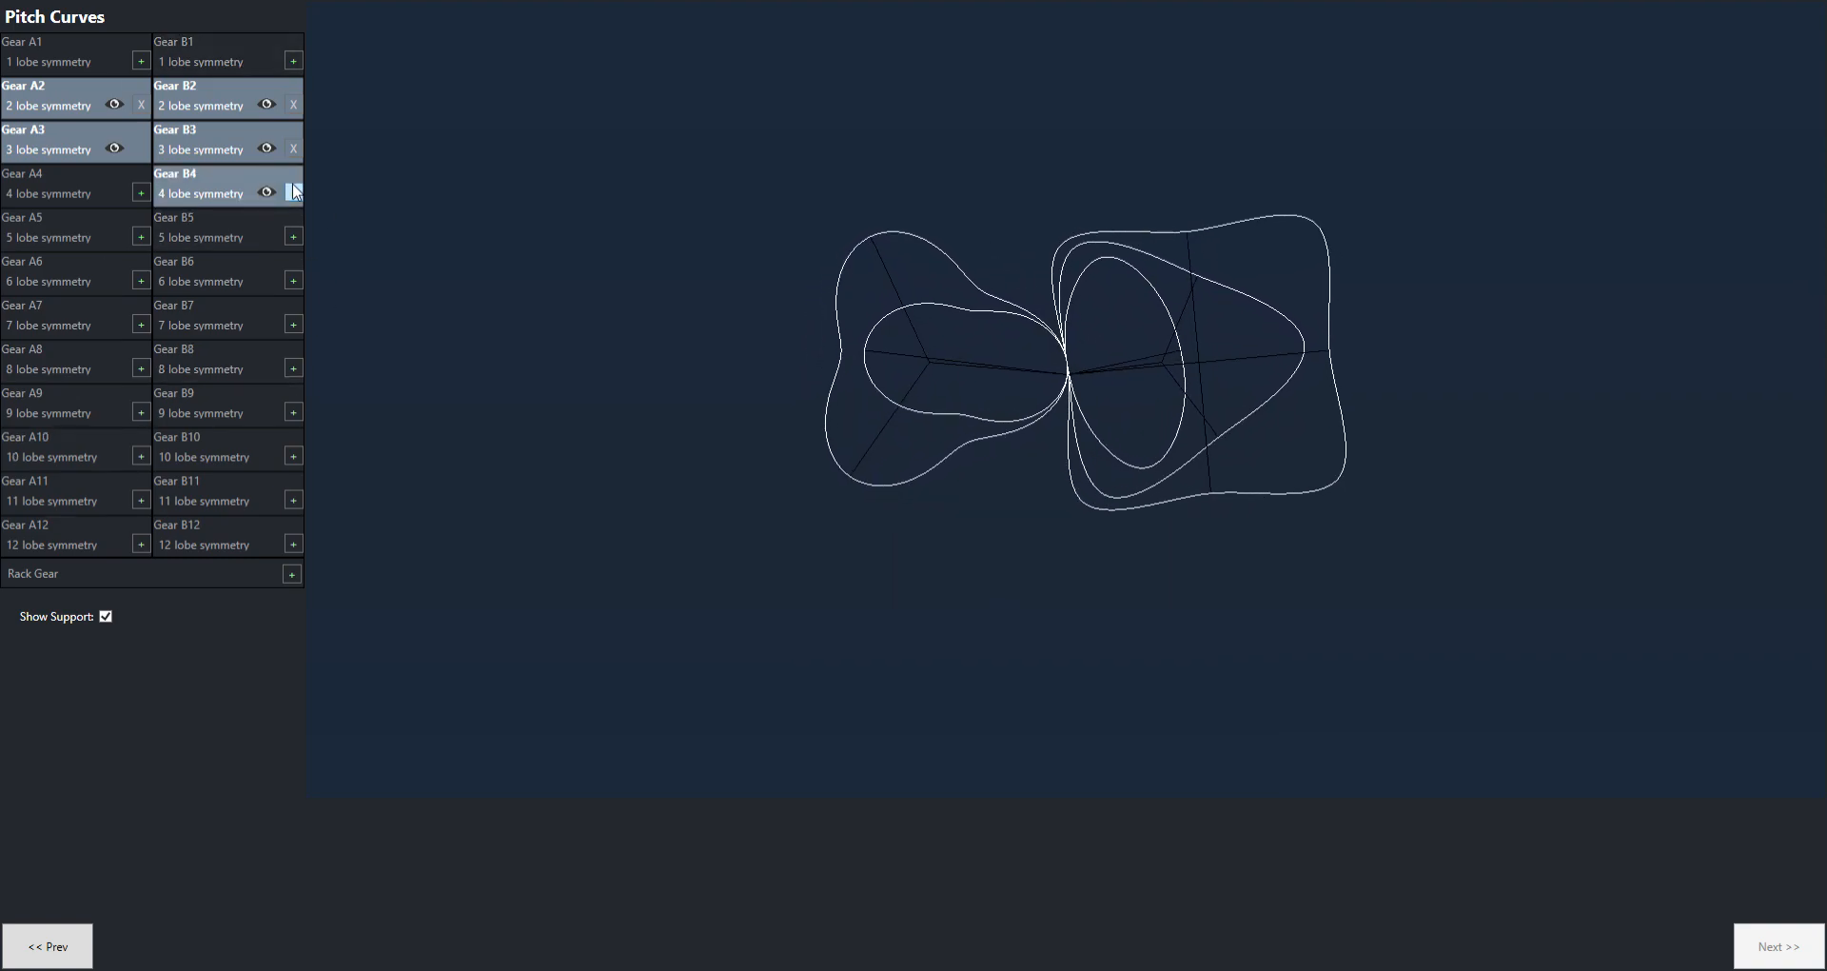
left_click(141, 193)
left_click(141, 236)
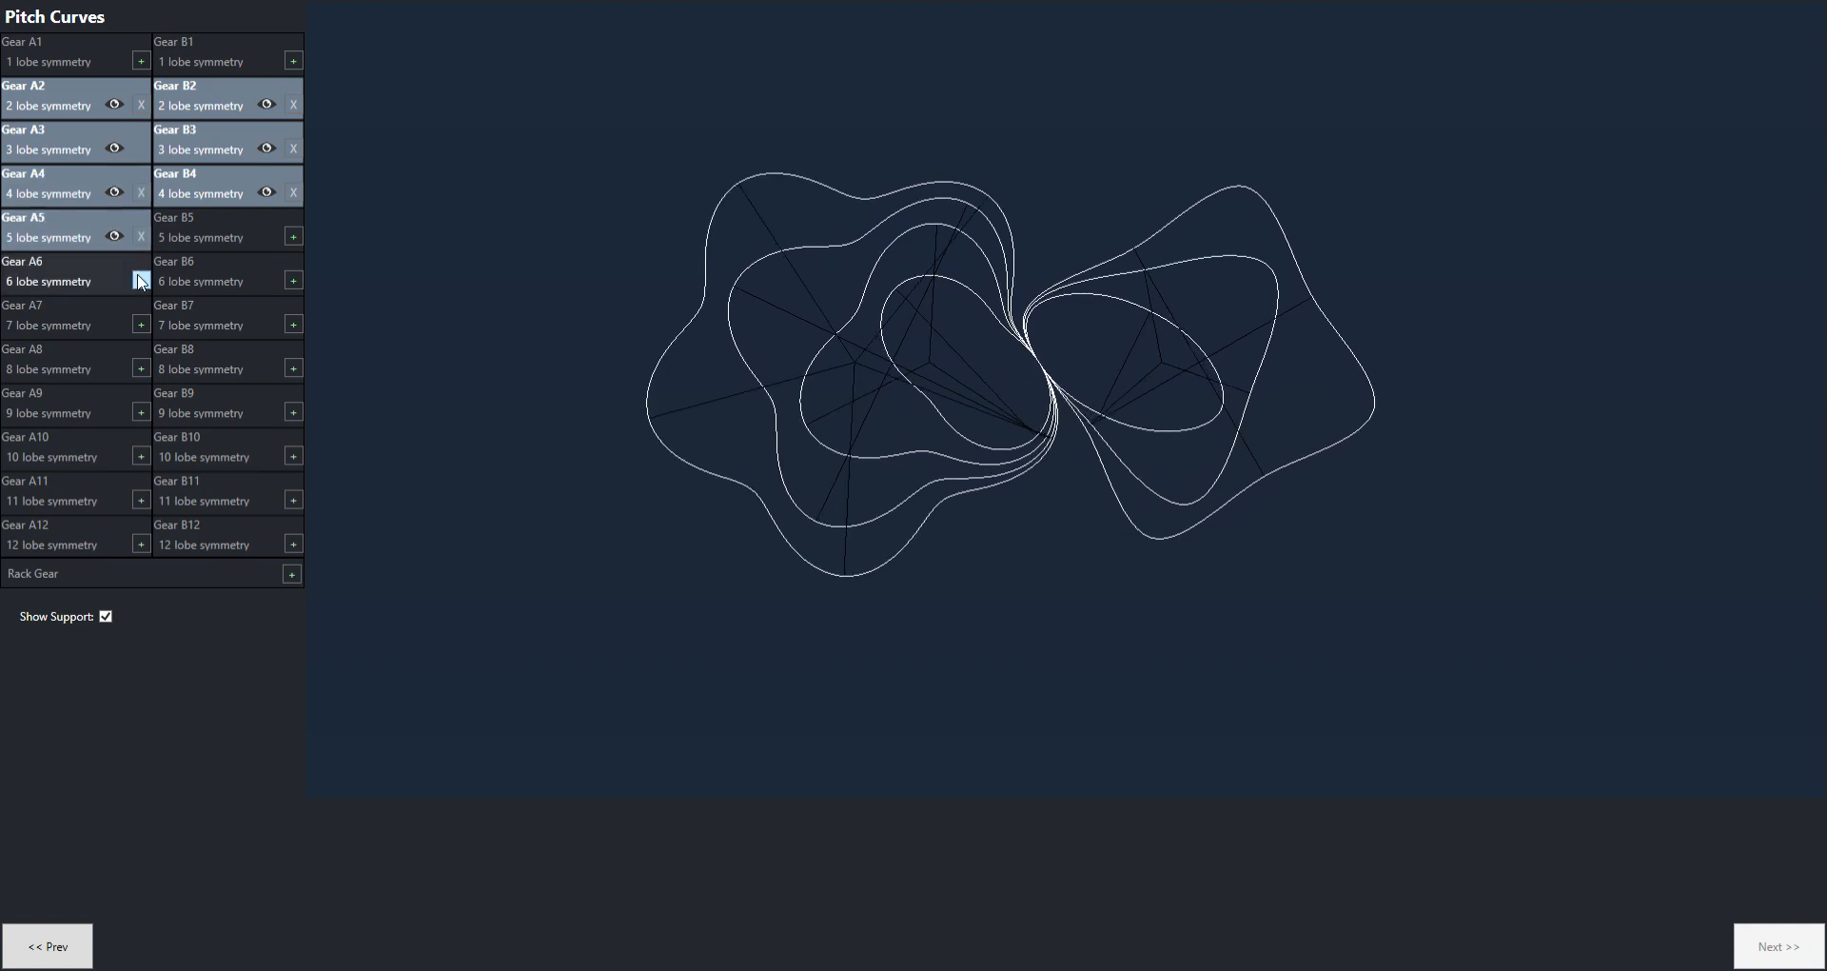
left_click(141, 281)
left_click(294, 236)
left_click(294, 281)
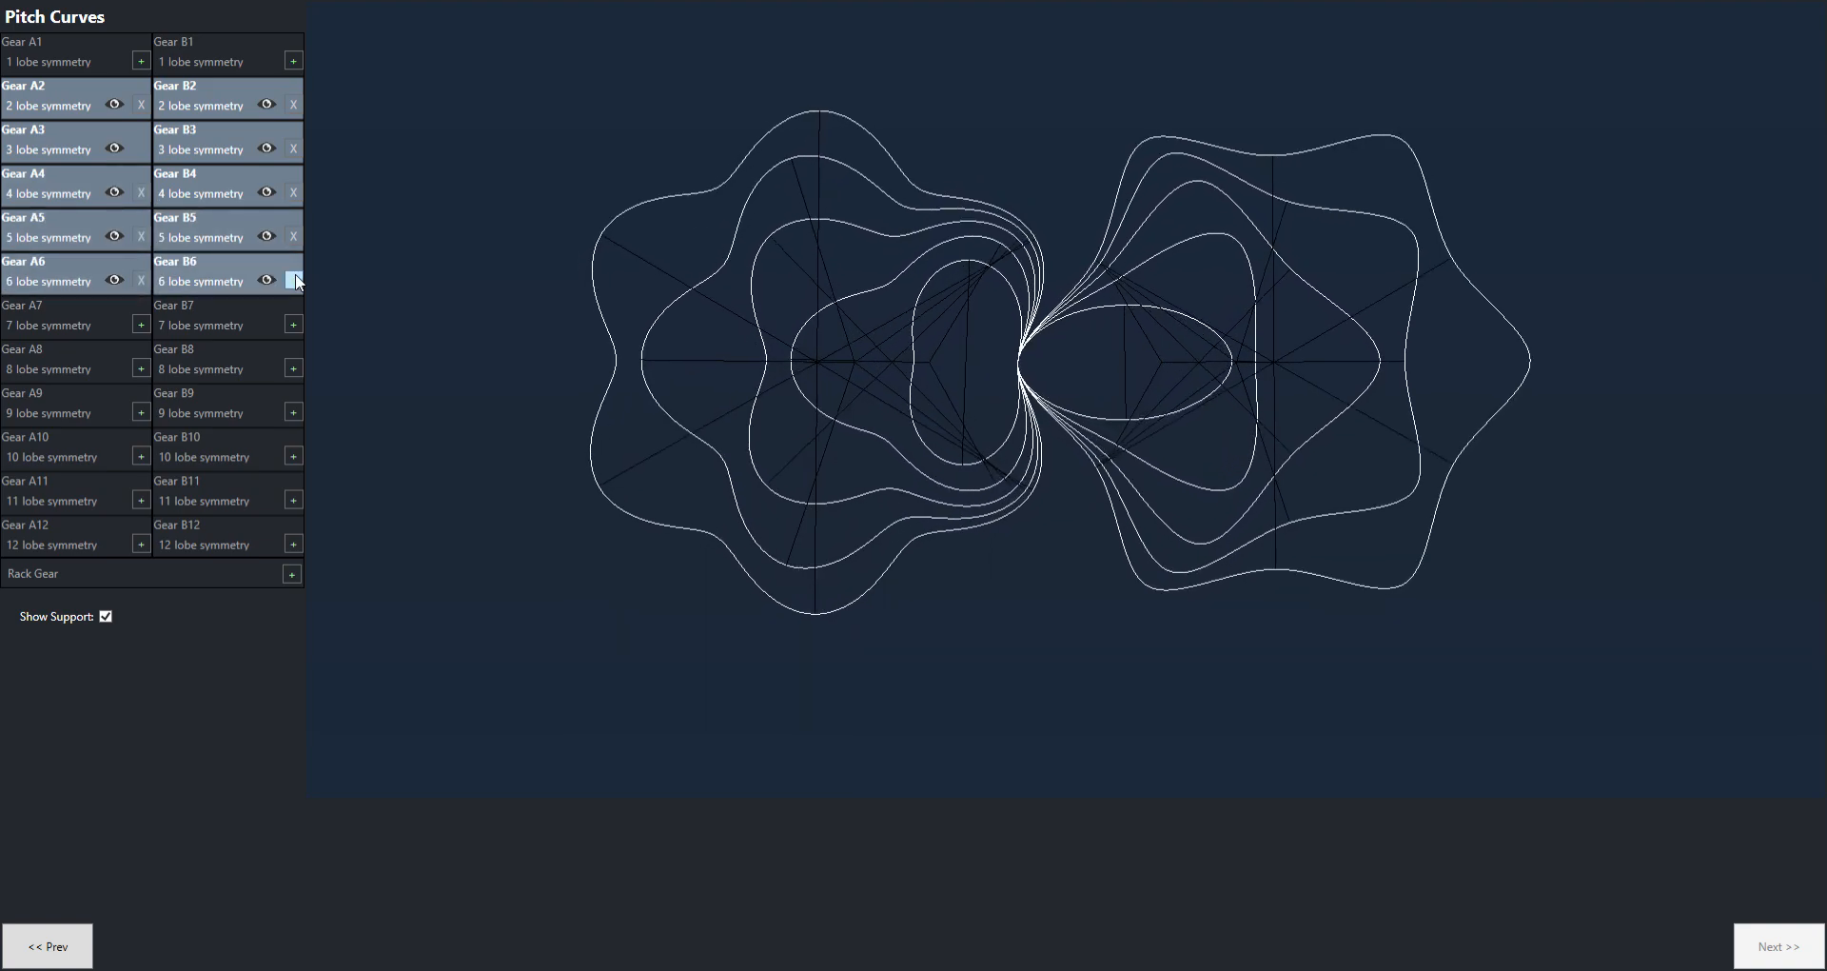
Remove Gears A2, A4, A5, A6 and B2 through B6, keeping only Gear A3
left_click(141, 281)
left_click(141, 236)
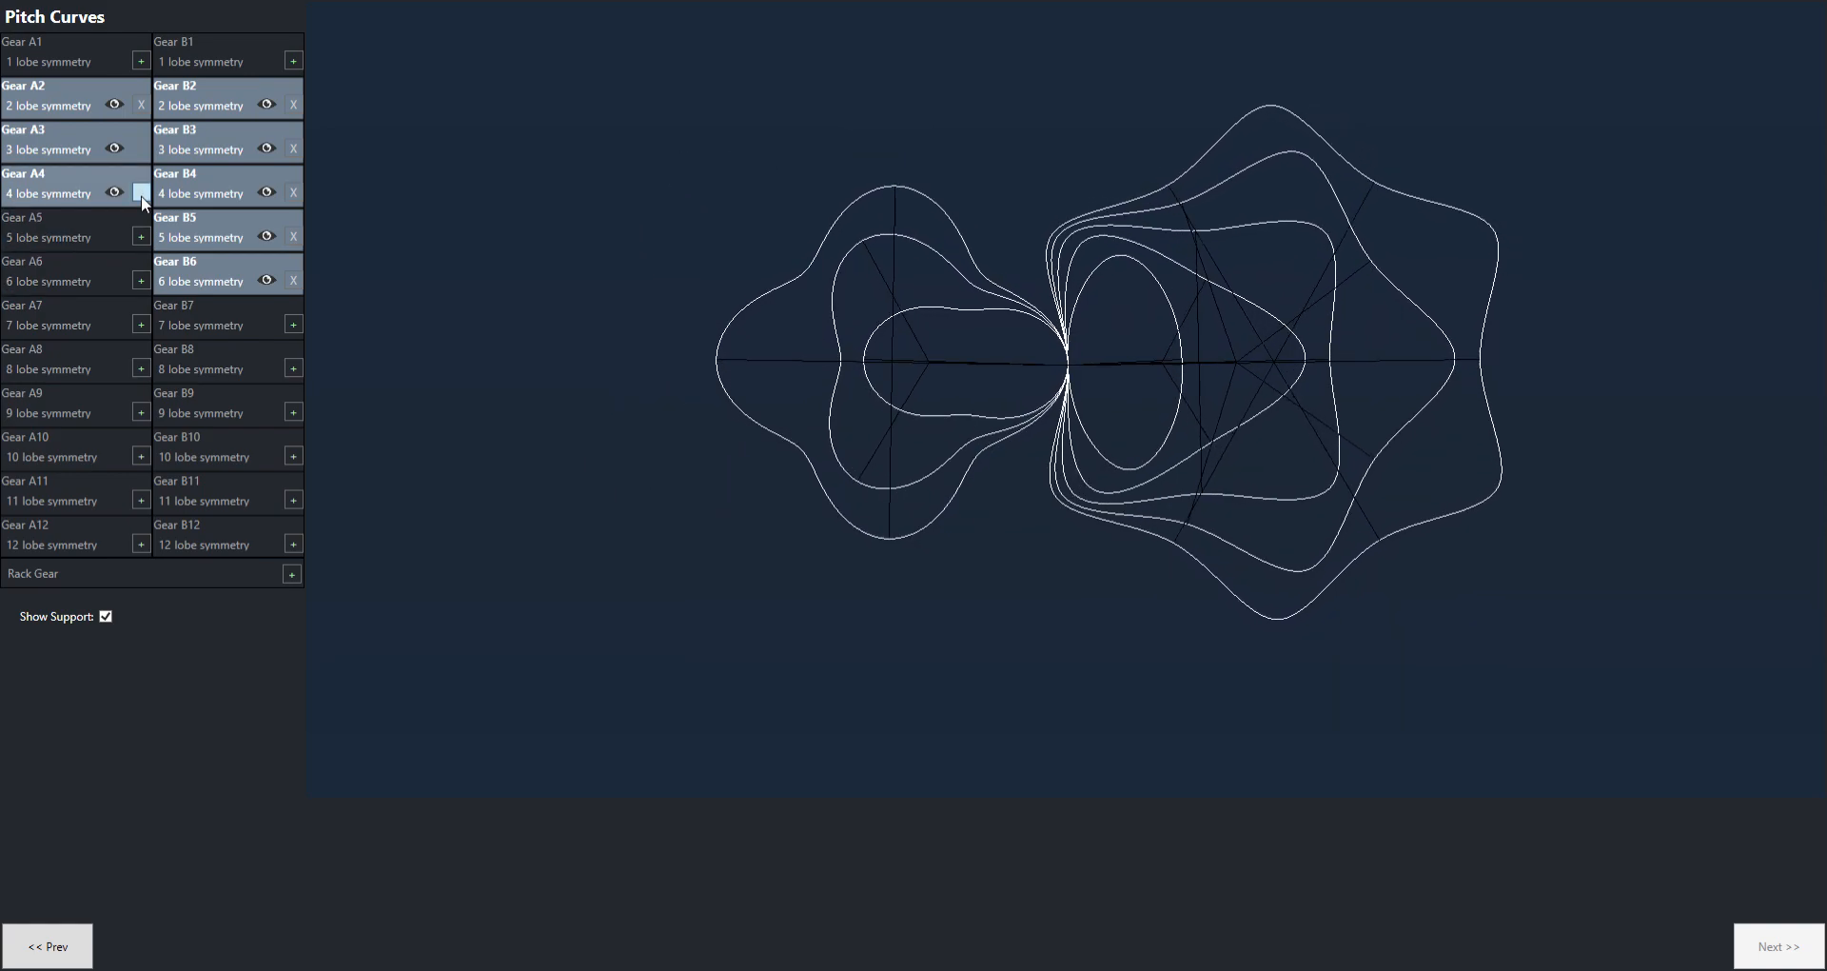
left_click(141, 192)
left_click(141, 105)
left_click(294, 105)
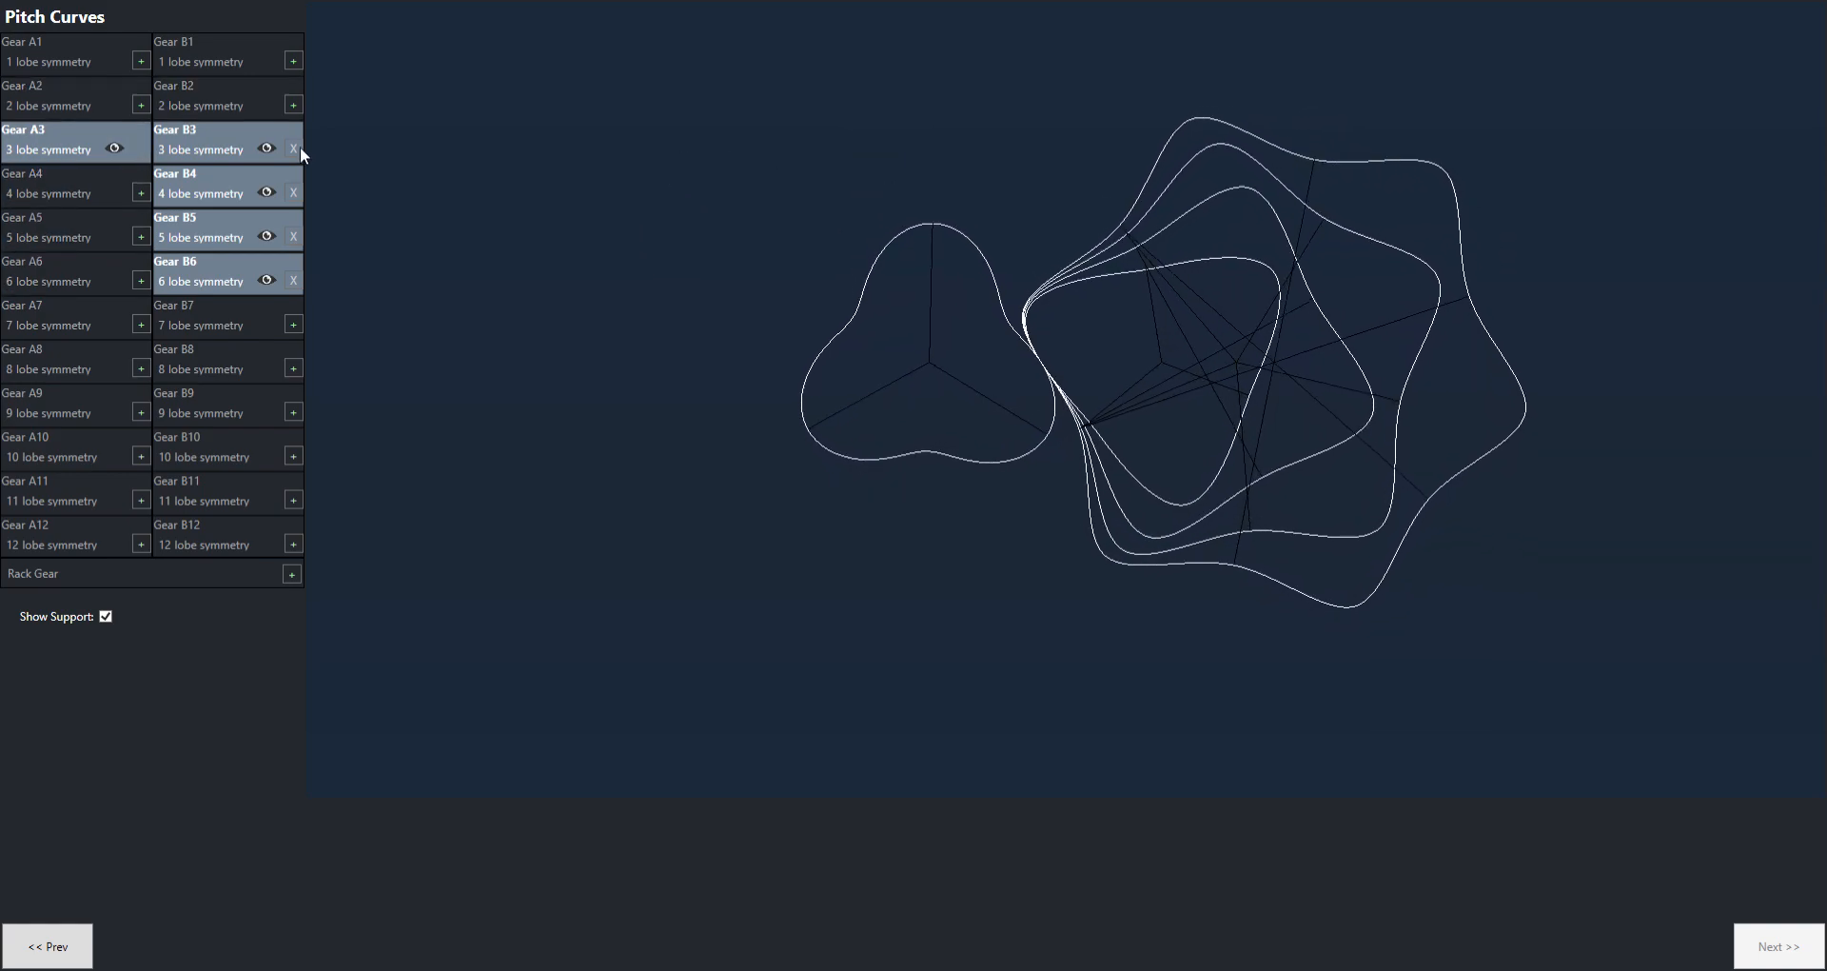
left_click(294, 148)
left_click(294, 192)
left_click(294, 237)
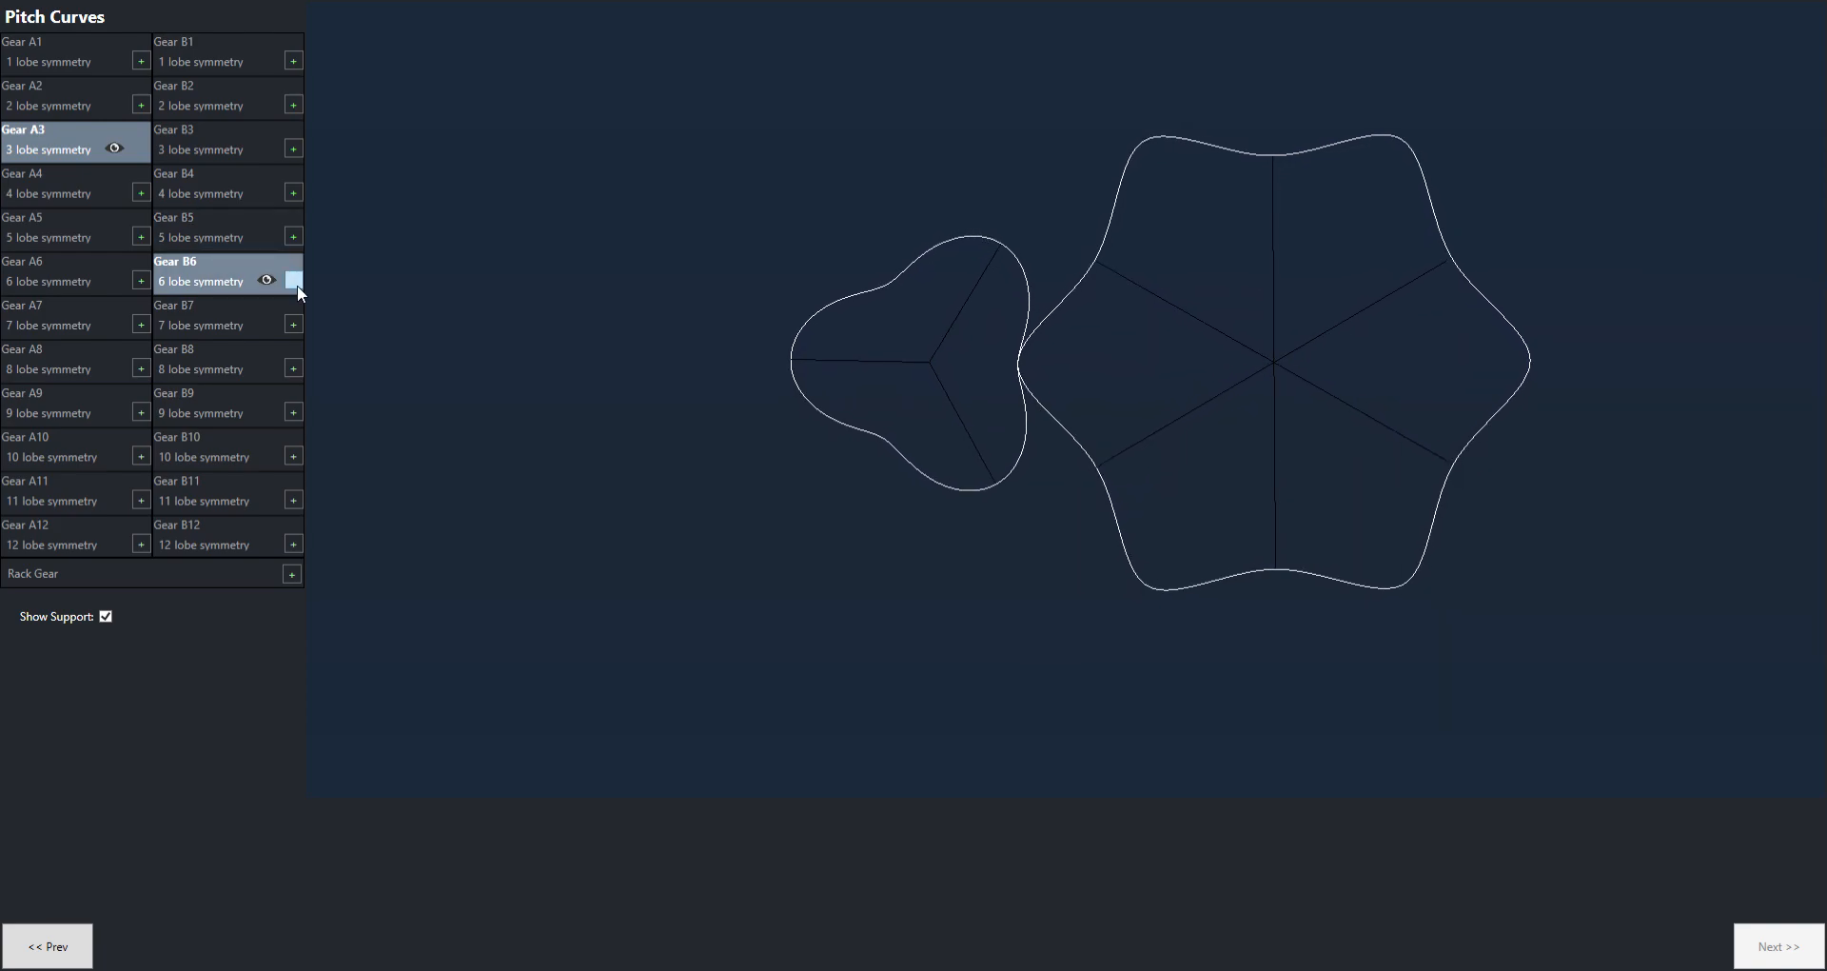
left_click(294, 281)
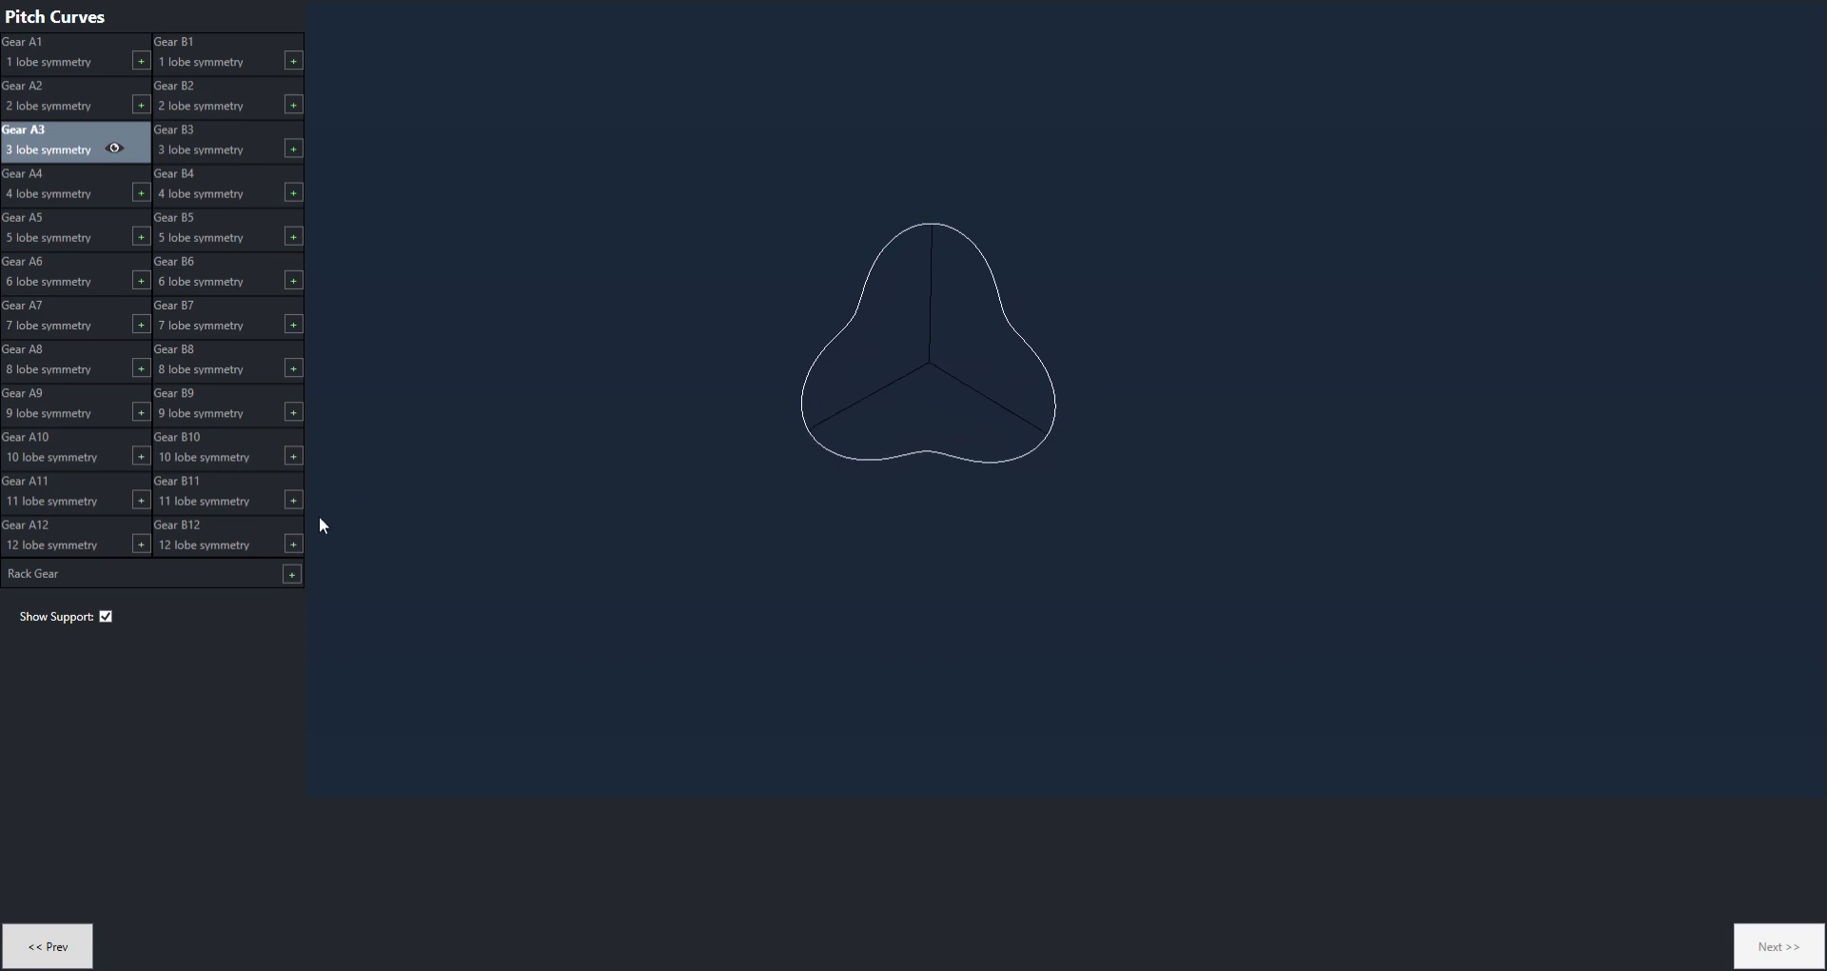
Add a rack gear with n set to 12 and examine how Gear A3 rolls along it
left_click(291, 574)
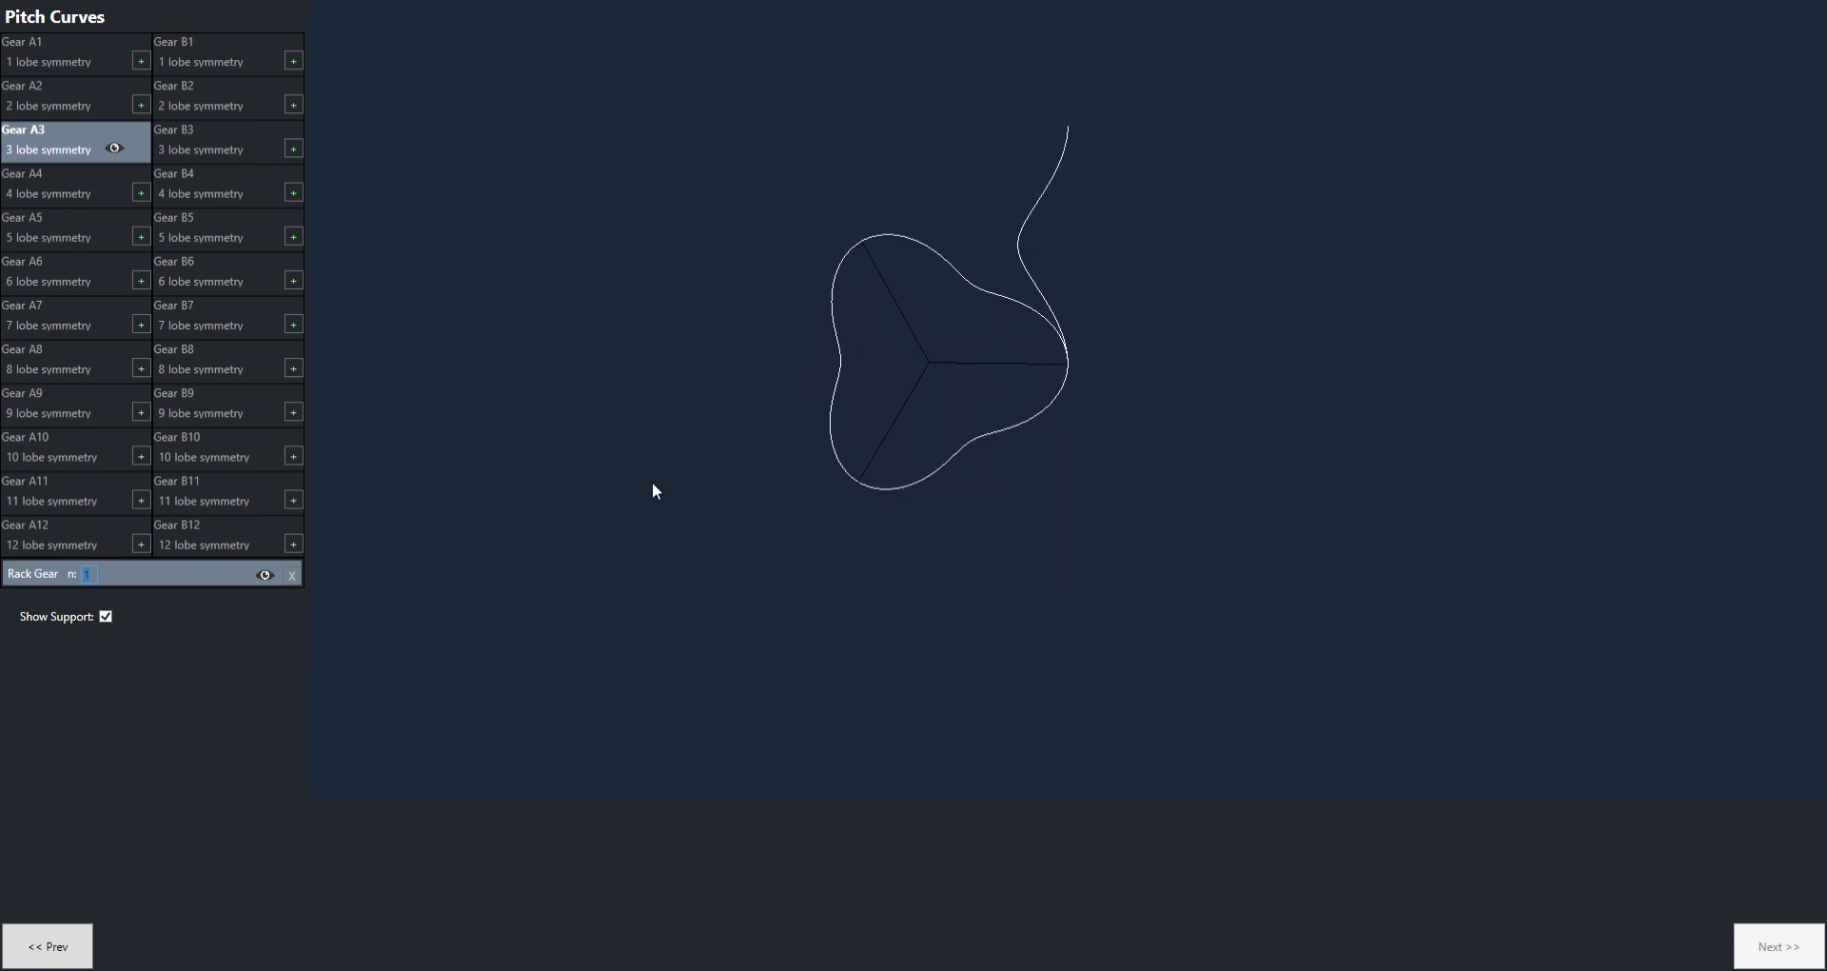
type("2")
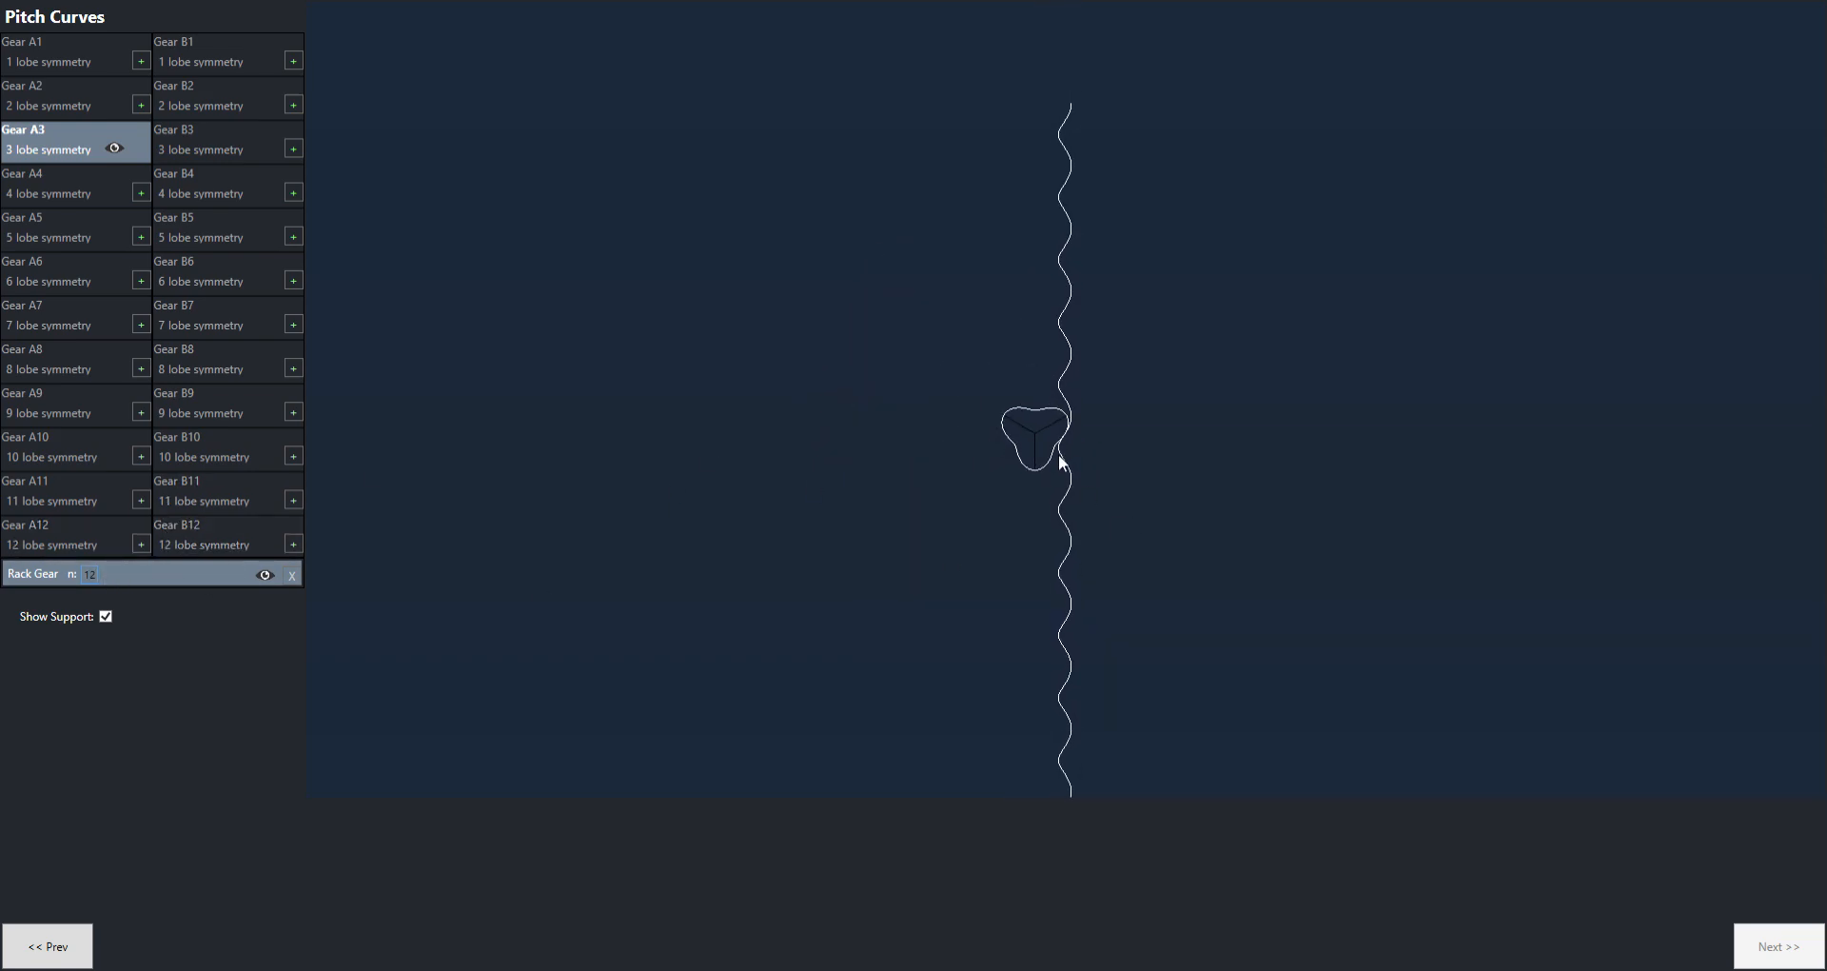
scroll(1062, 457, "up", 5)
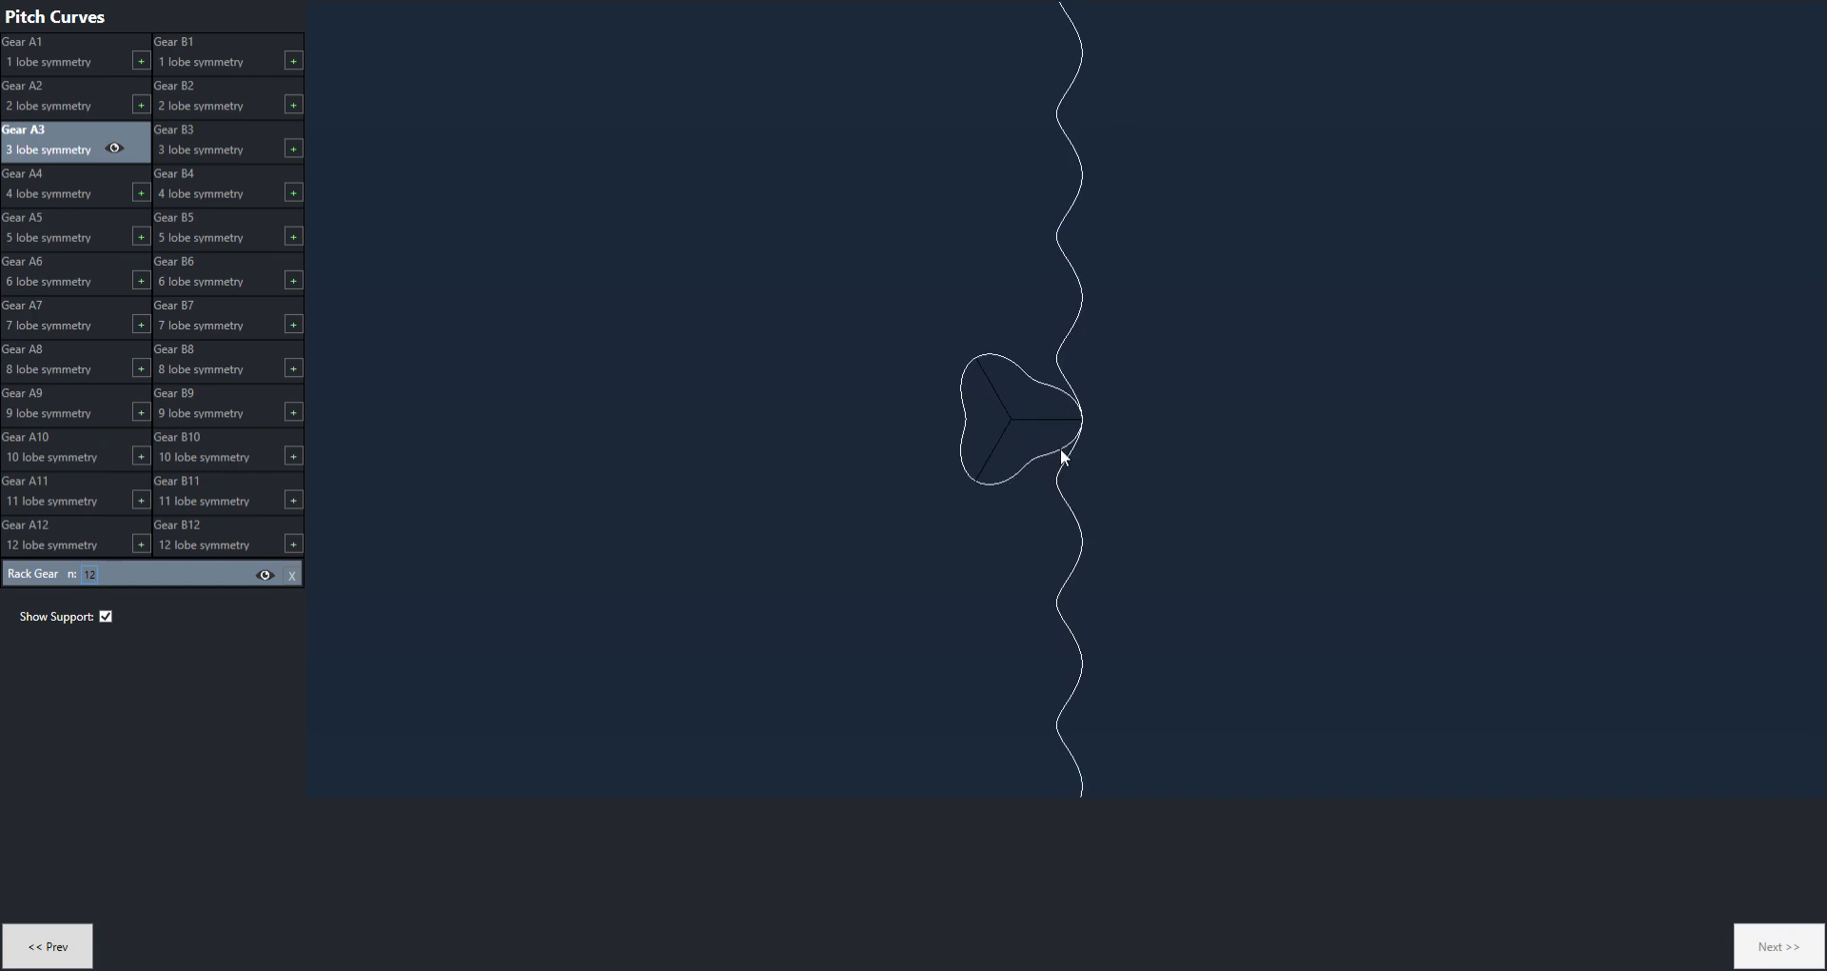
scroll(1060, 448, "up", 3)
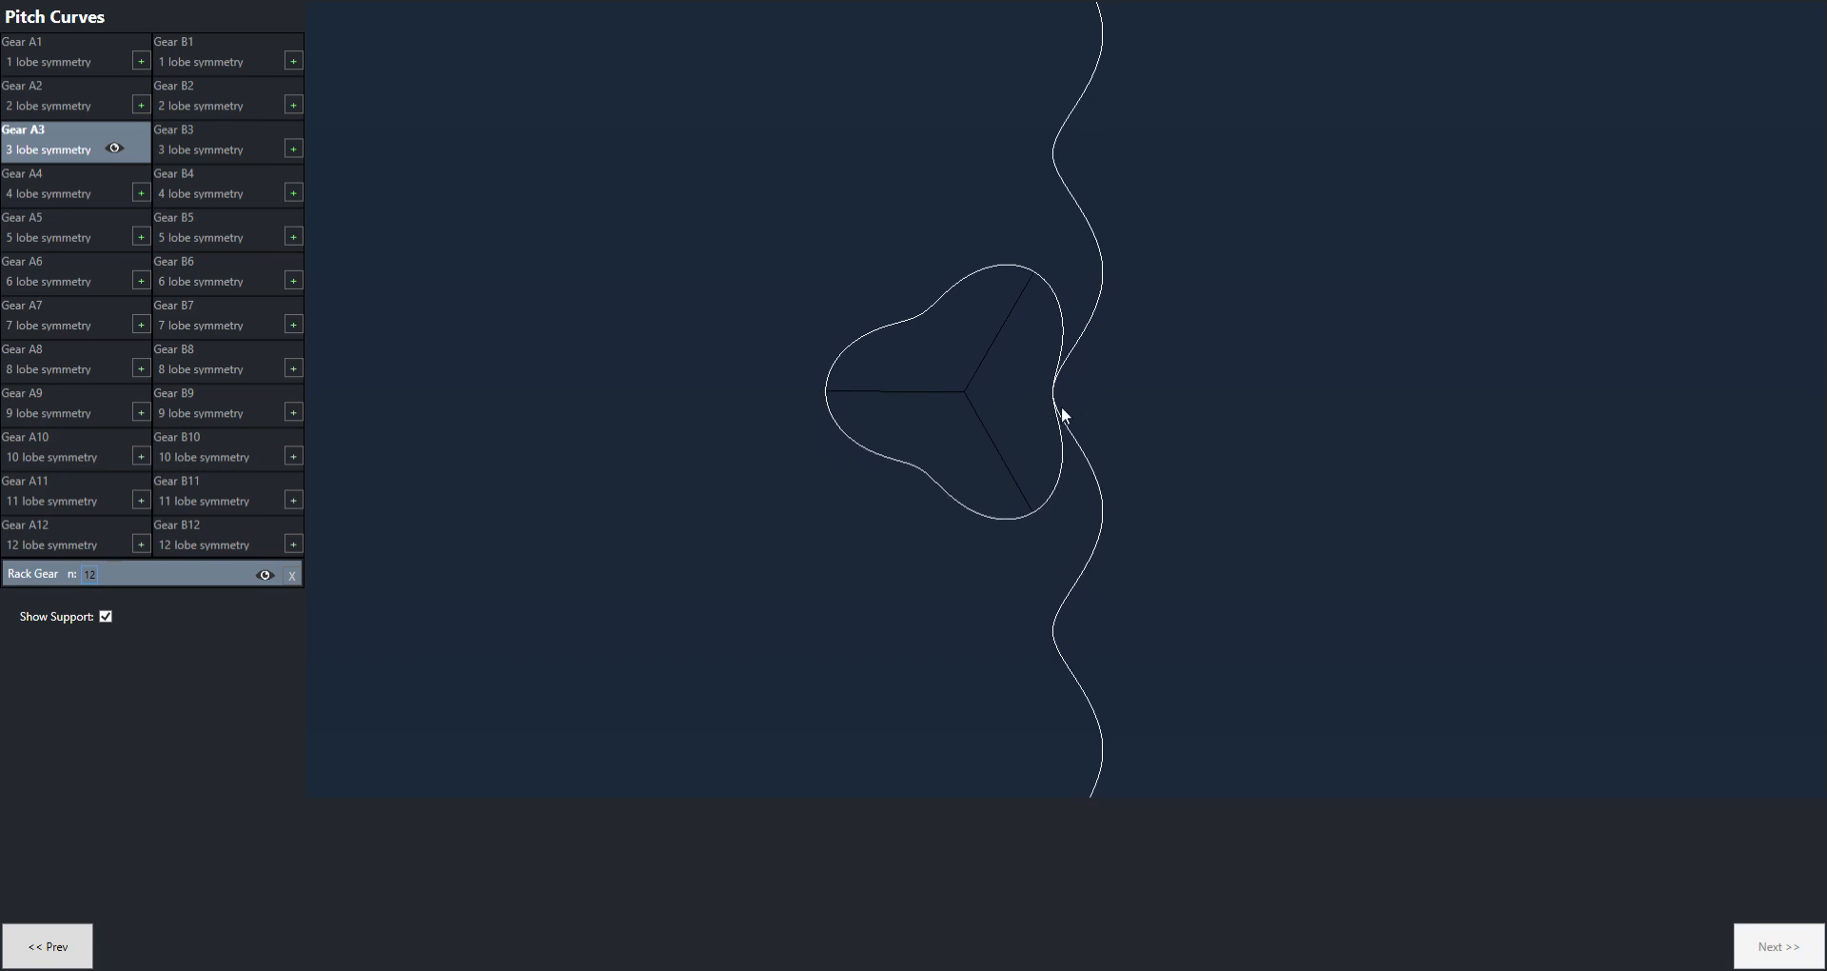
scroll(1078, 386, "down", 5)
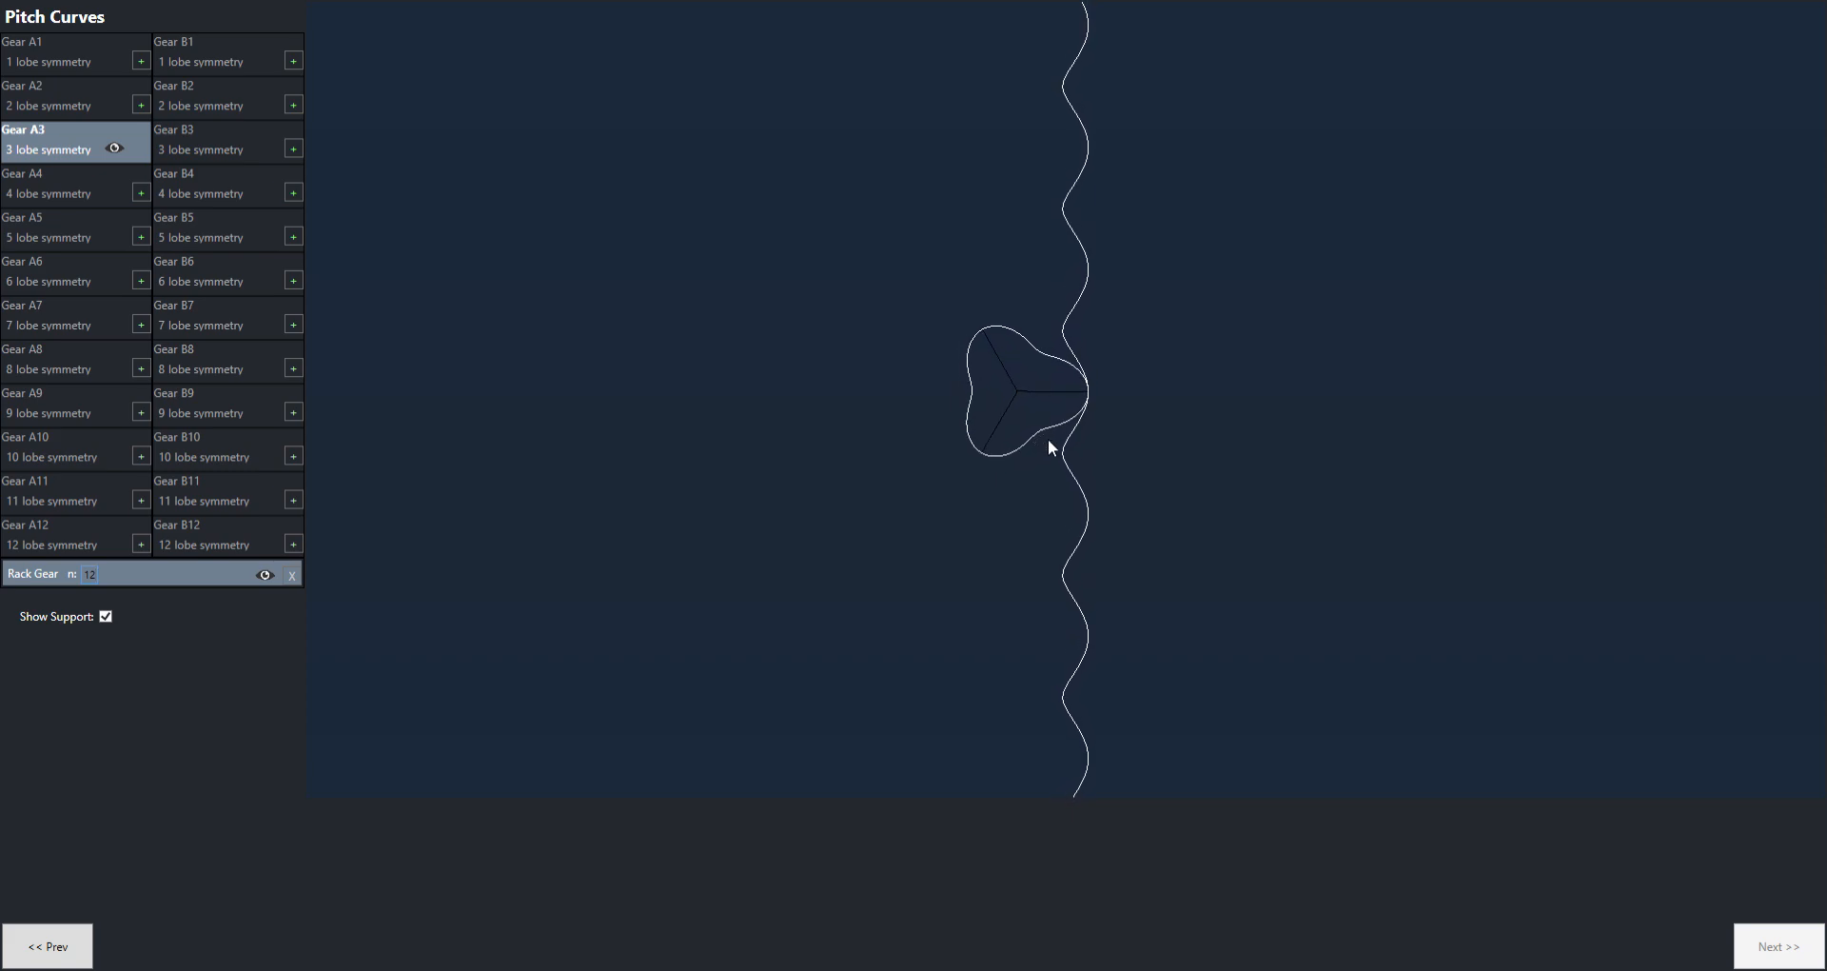
scroll(1030, 403, "down", 2)
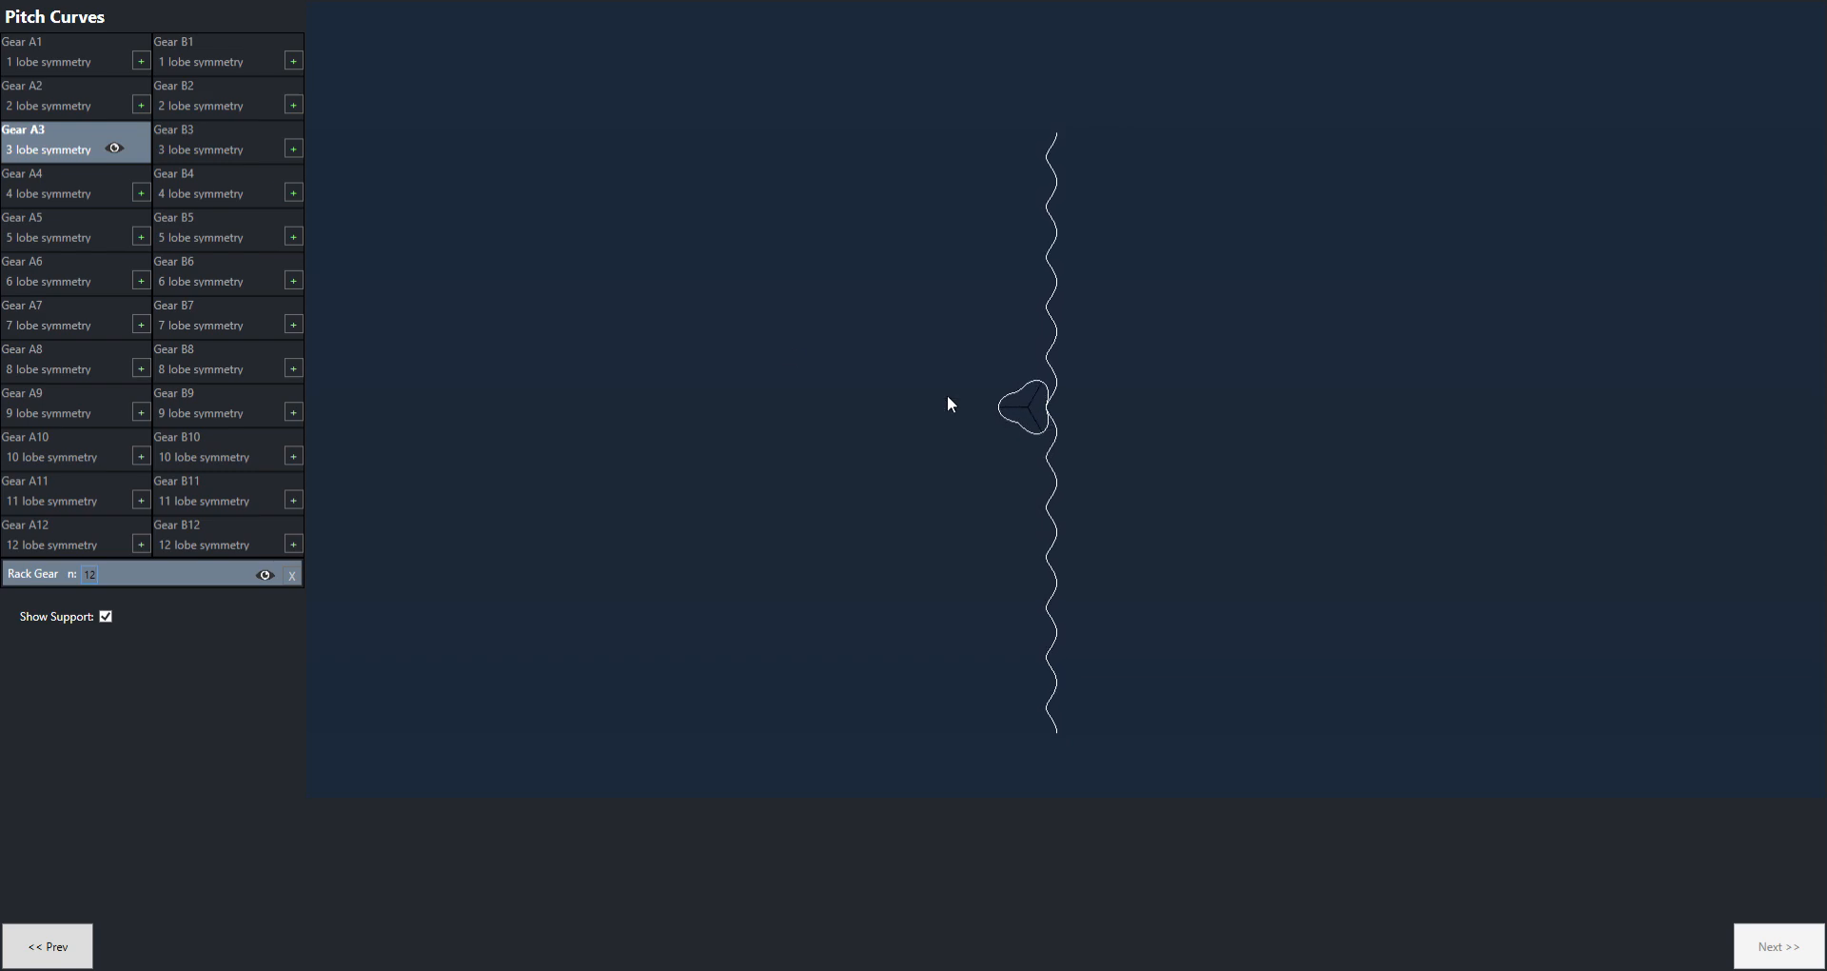
Add the pitch curves of Gears A1, A2, B1, B2 and B3 around the rack gear
left_click(141, 61)
left_click(141, 105)
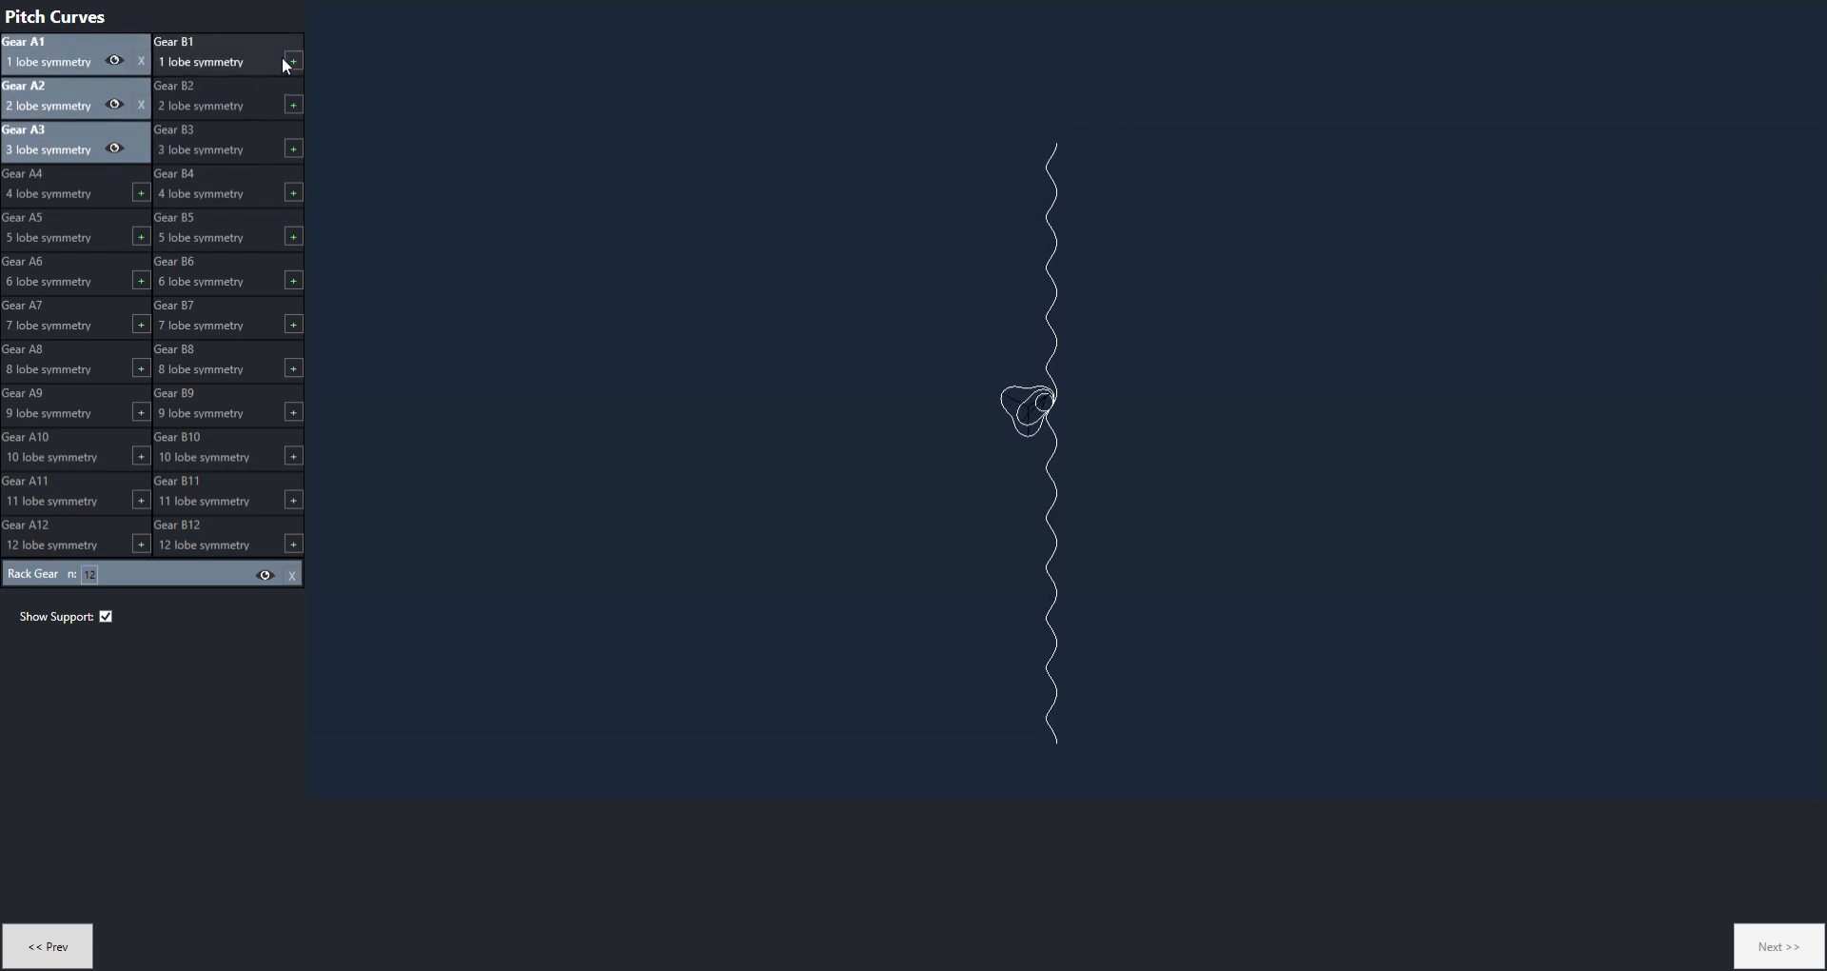
left_click(293, 61)
left_click(293, 105)
left_click(293, 149)
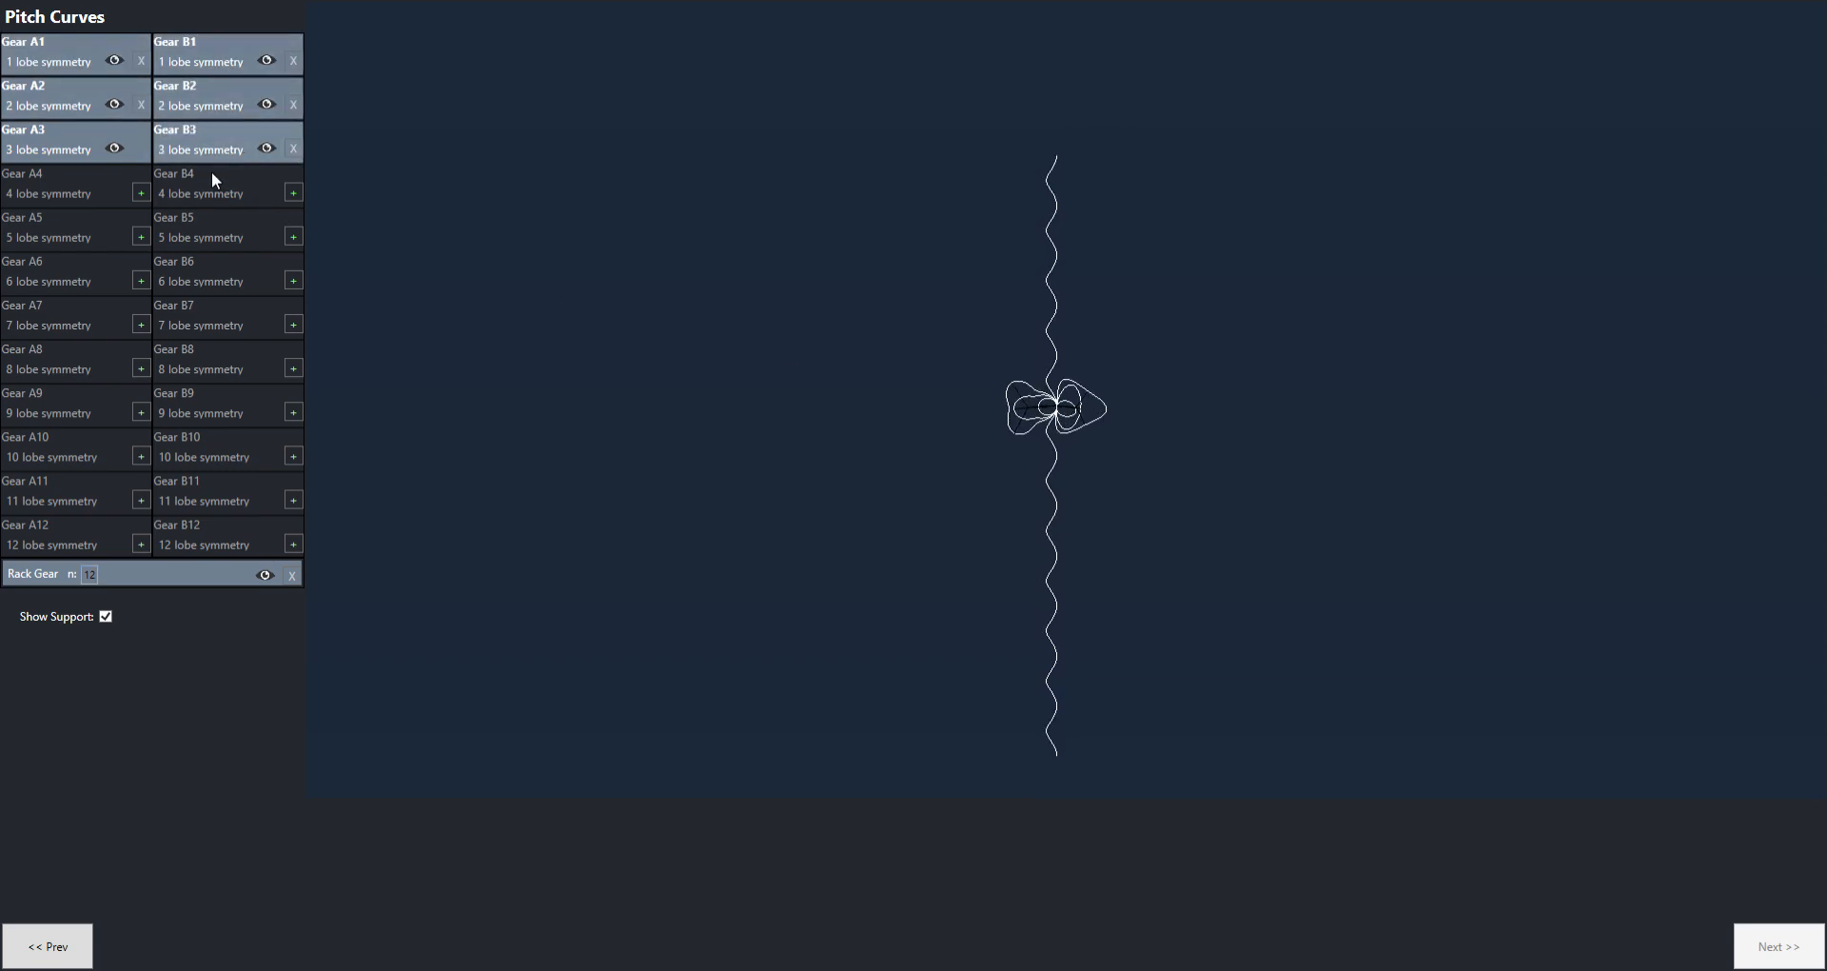
Add the pitch curves of Gears A4 and A5 and of Gears B4 through B8
left_click(140, 194)
left_click(141, 237)
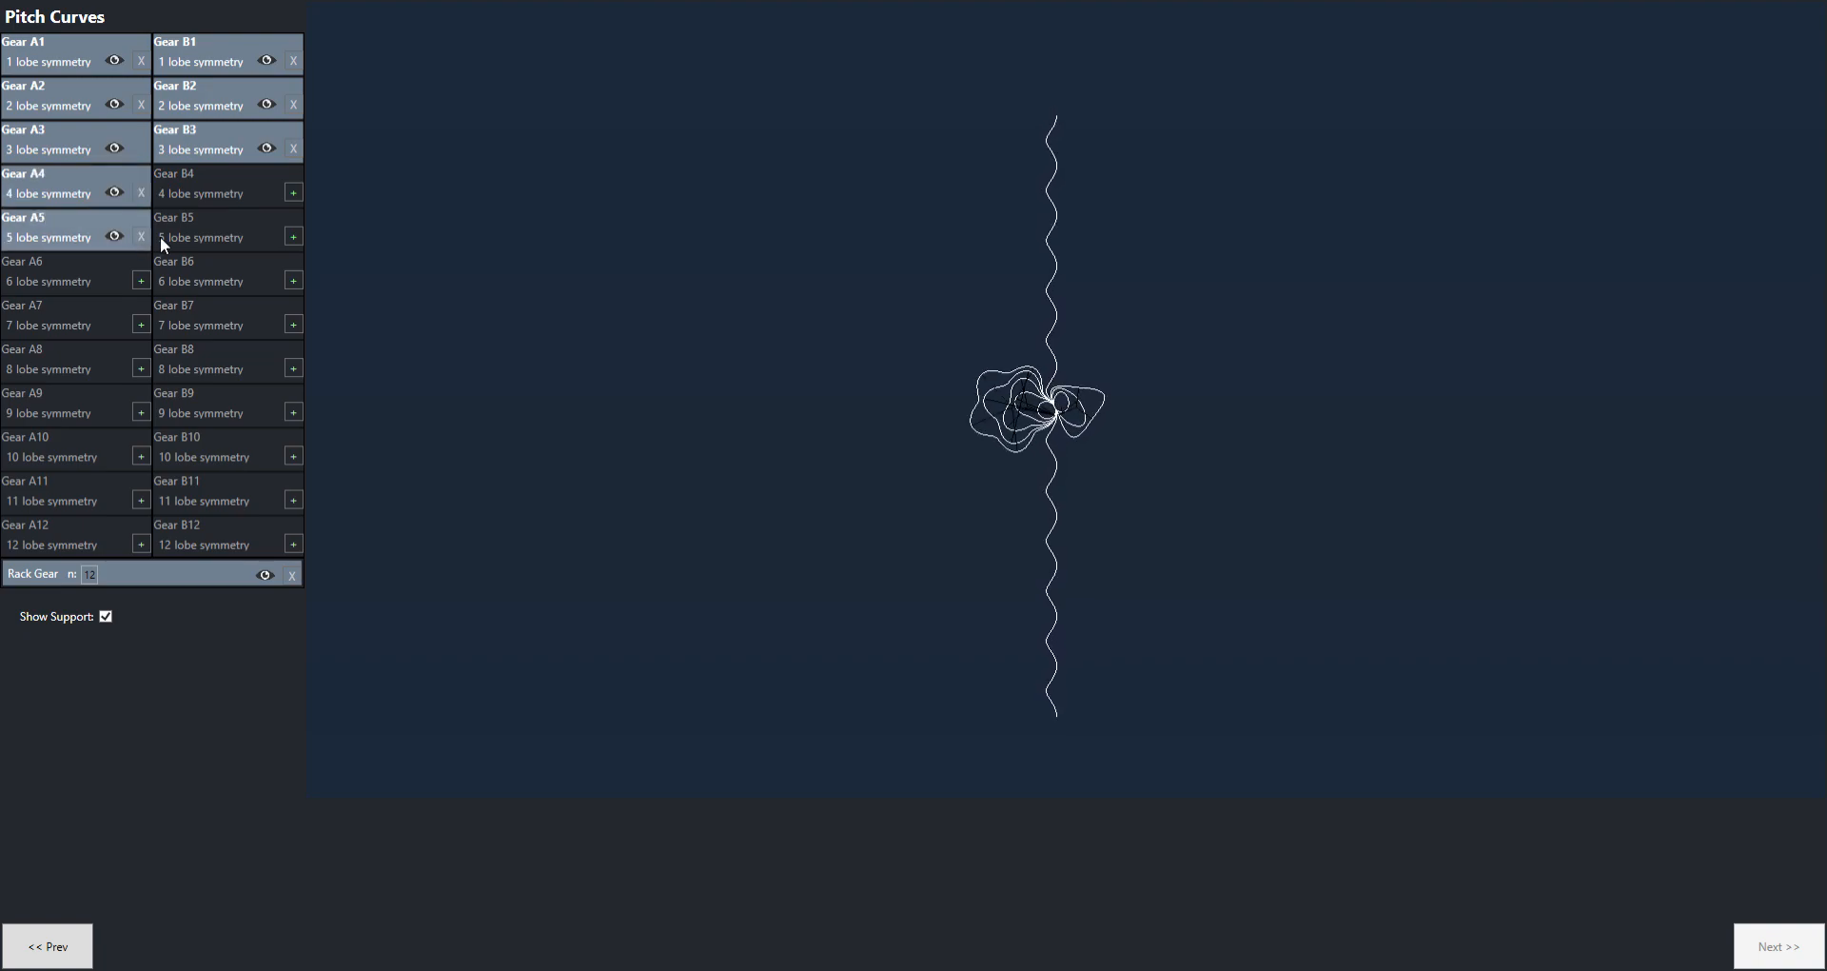
left_click(293, 193)
left_click(293, 237)
left_click(293, 280)
left_click(295, 329)
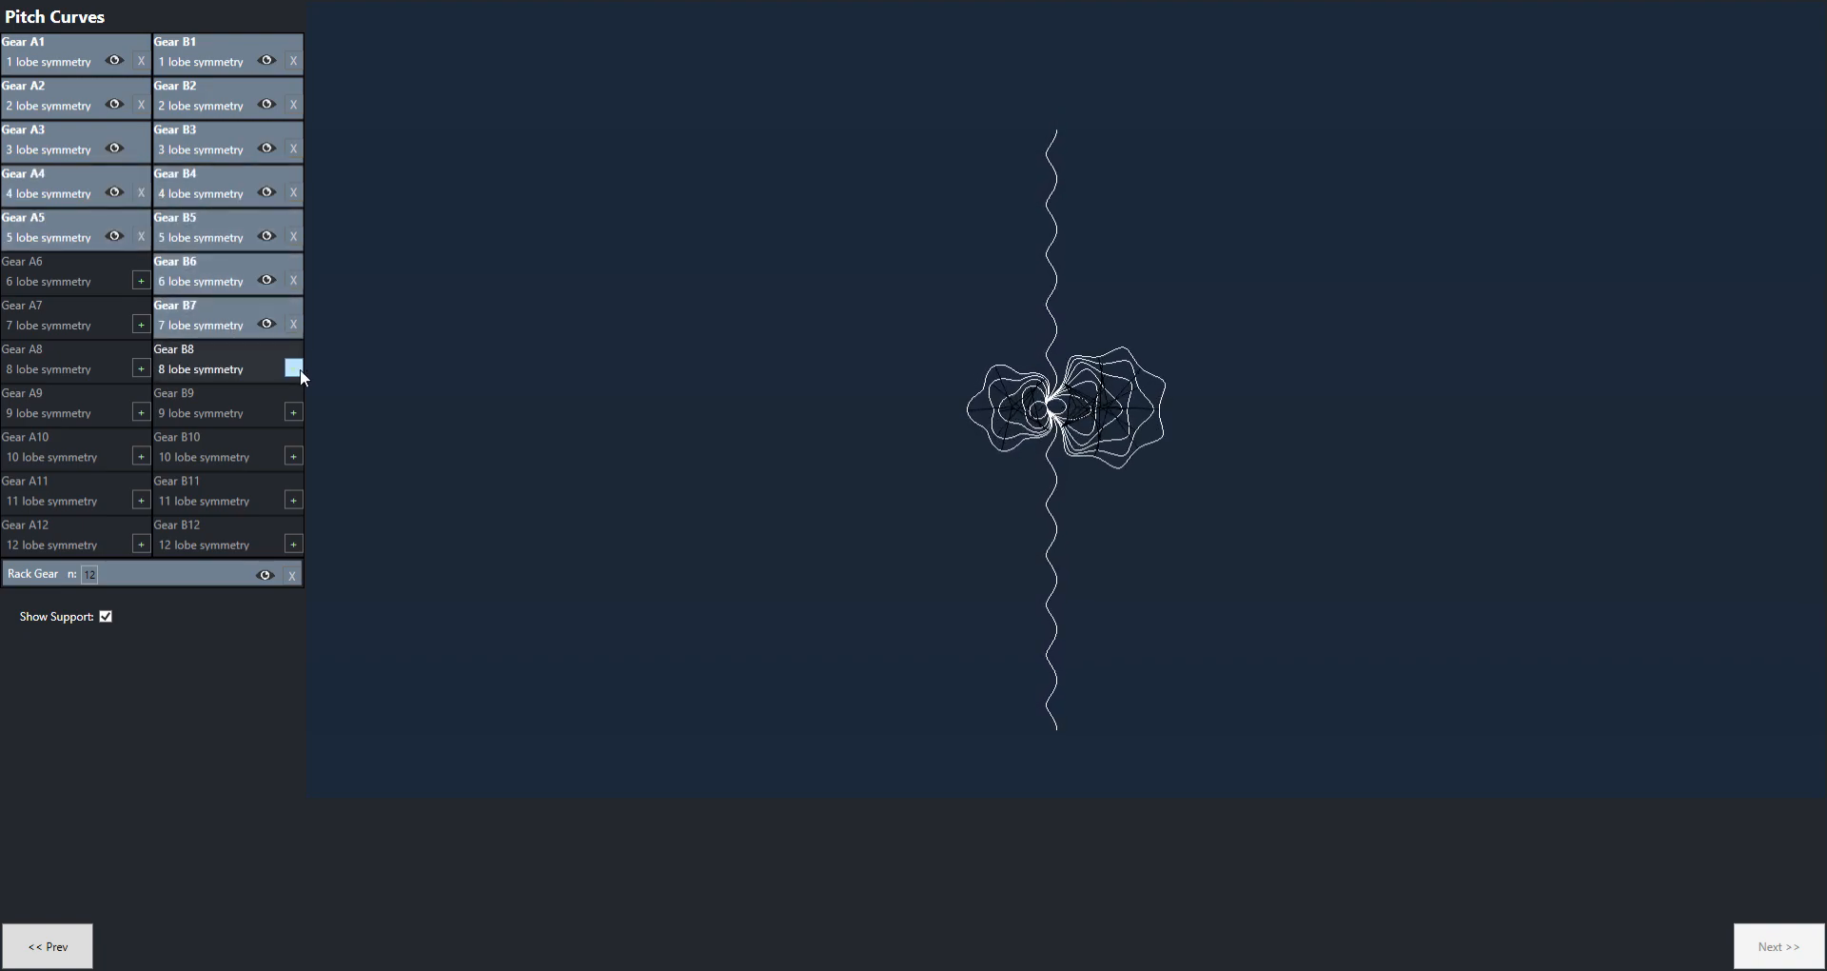
left_click(295, 370)
Add the pitch curves of Gears A6 through A9 and Gear B9
left_click(139, 280)
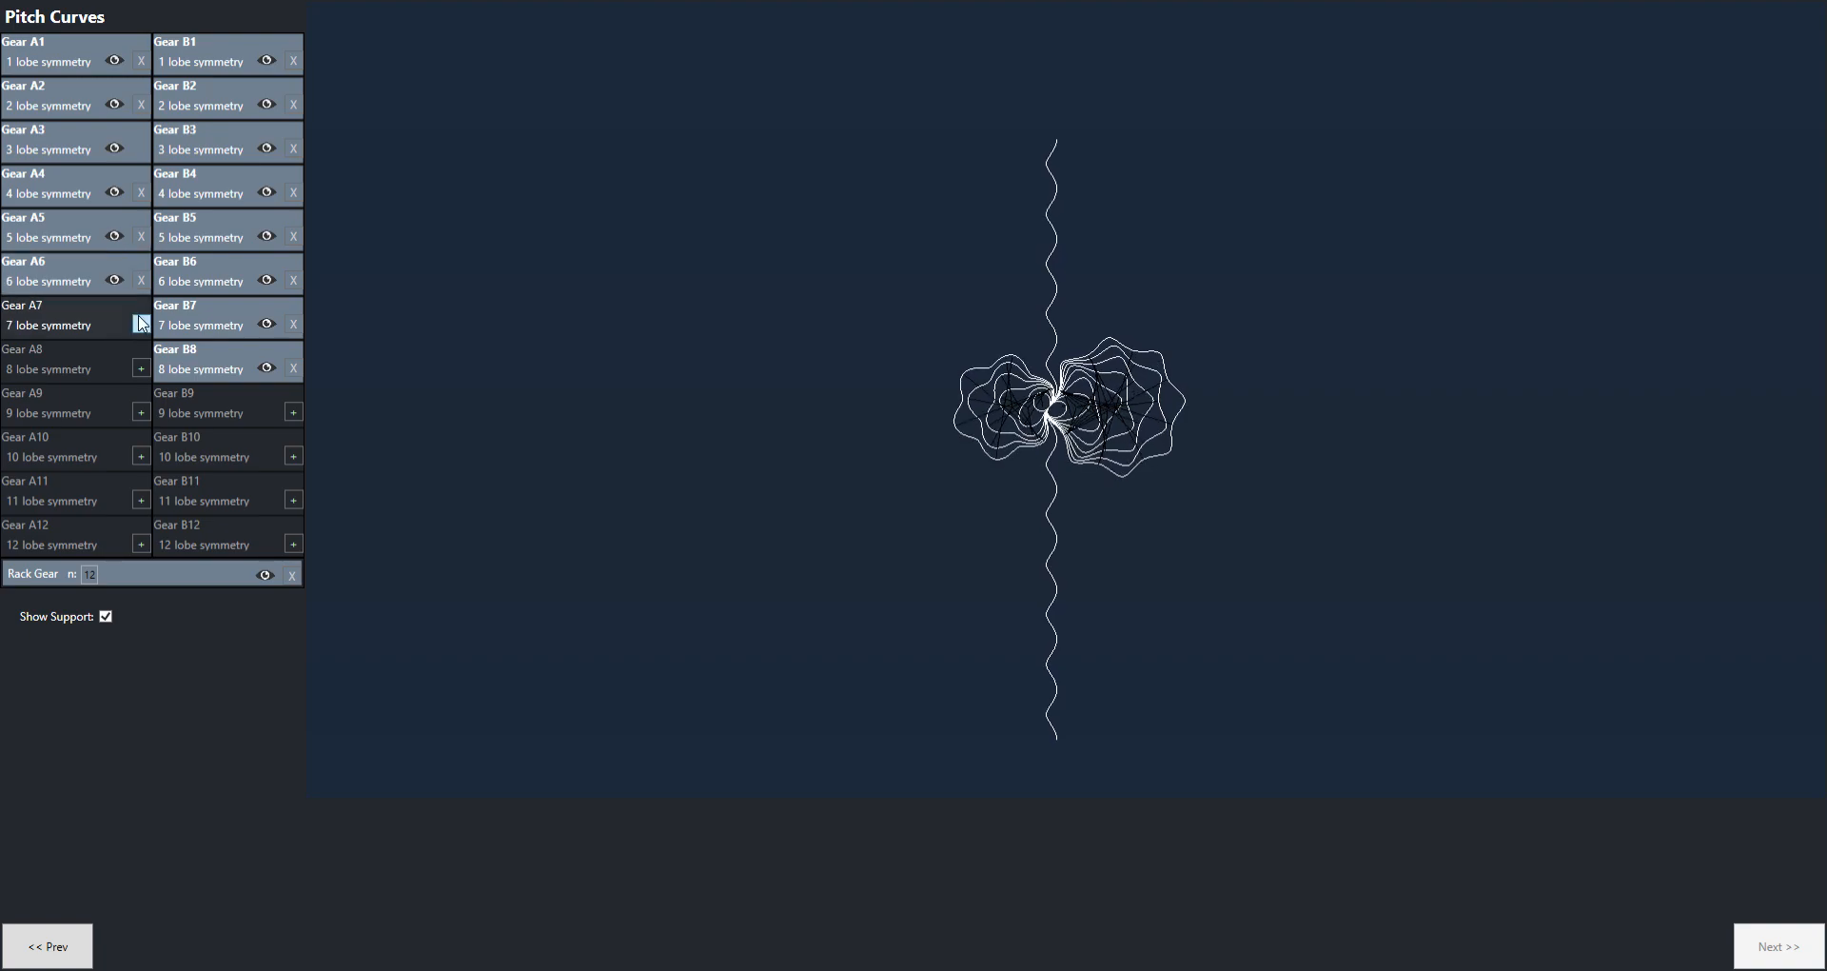
left_click(141, 324)
left_click(143, 370)
left_click(141, 412)
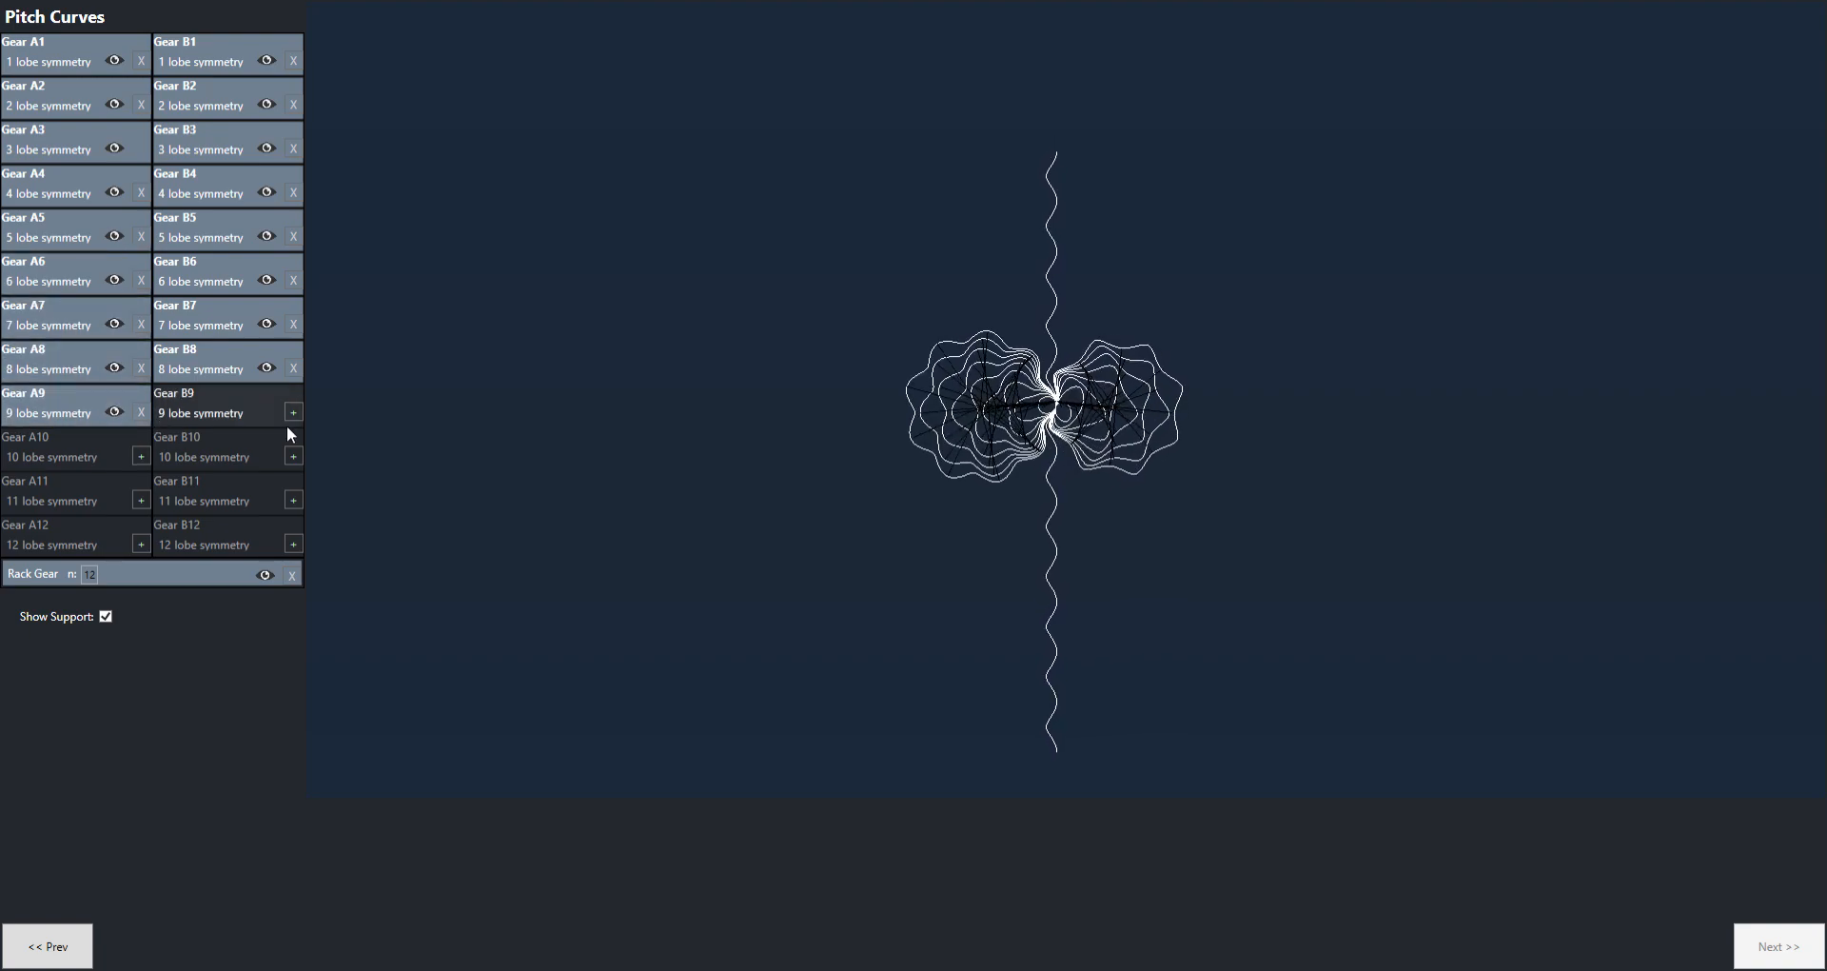
left_click(294, 412)
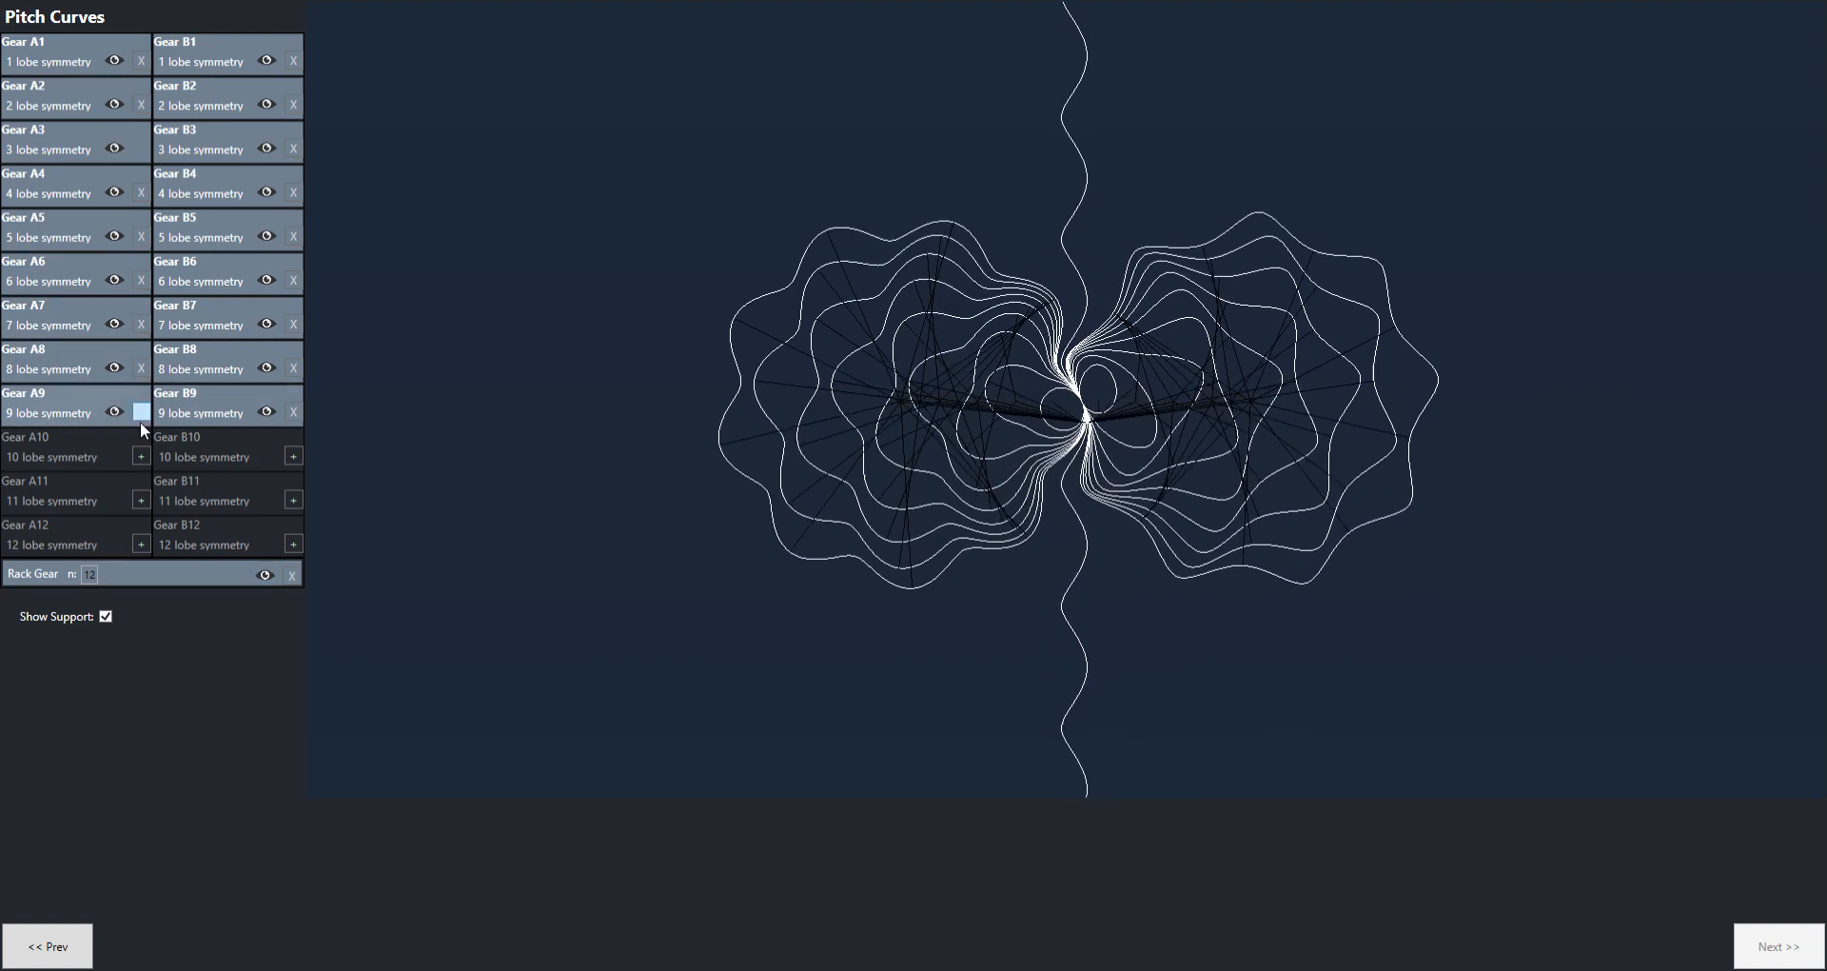
Add the pitch curves of Gears A10 to A12 and B10 to B12, and turn off the support lines for all gears
left_click(140, 456)
left_click(141, 500)
left_click(292, 461)
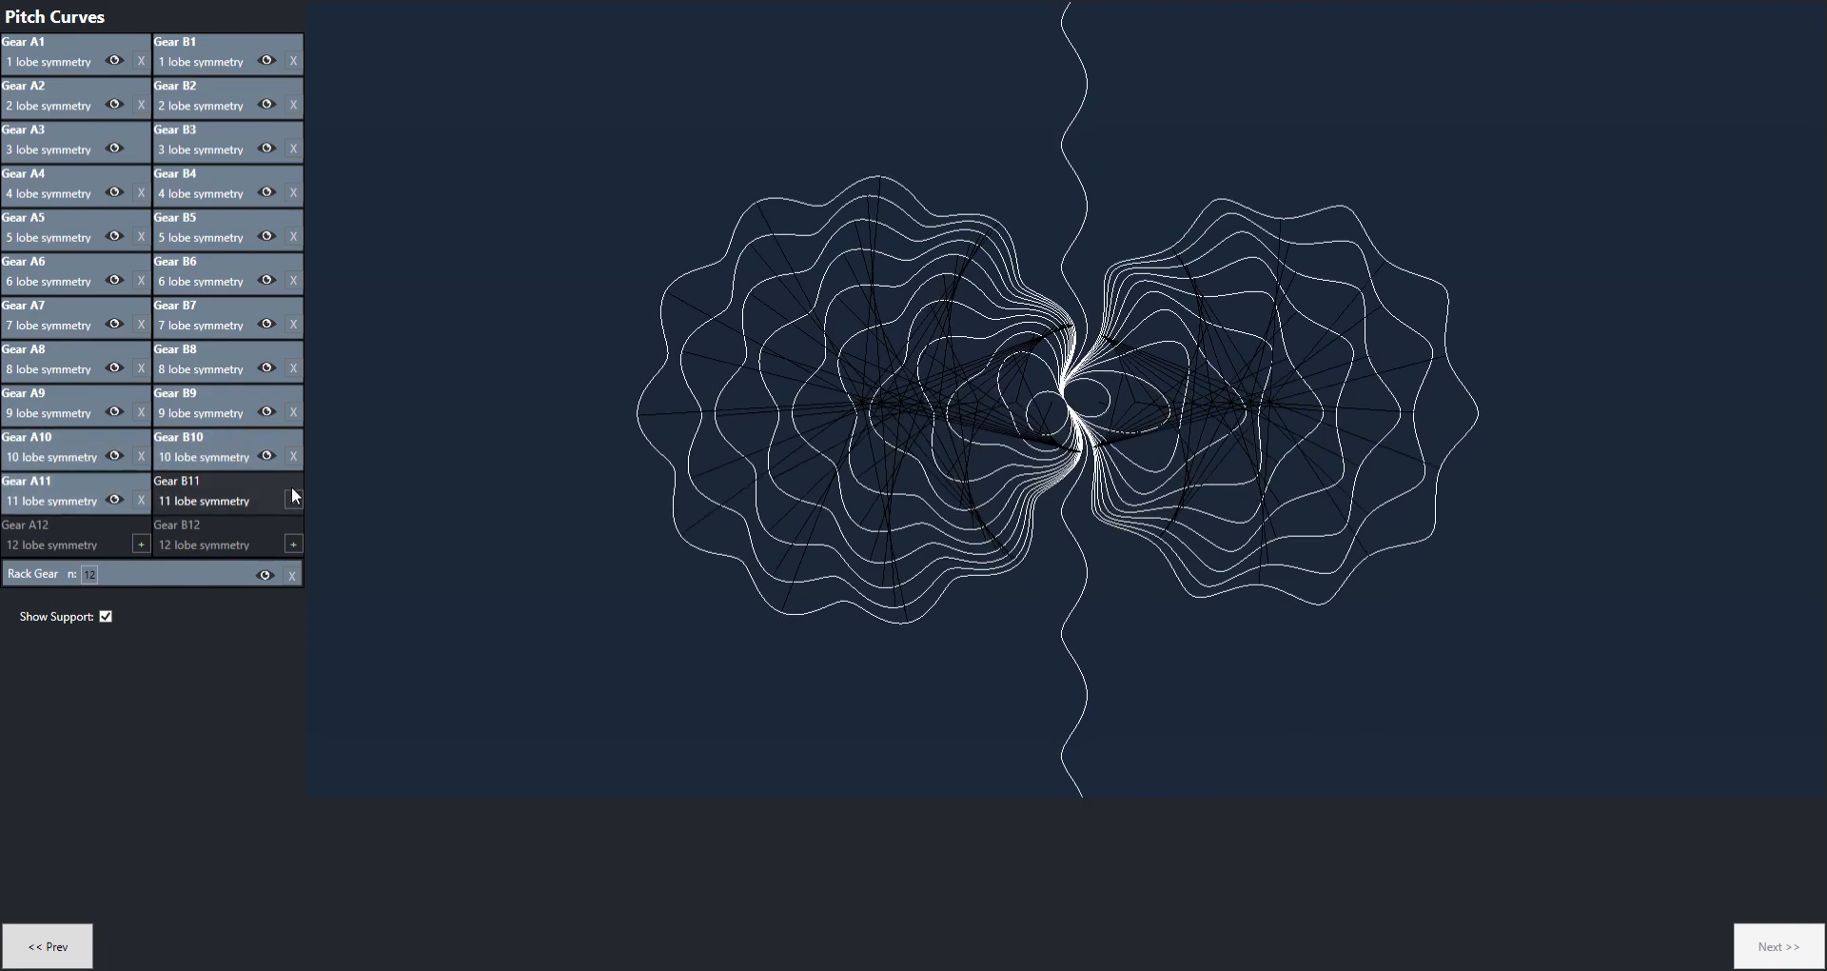
left_click(293, 500)
left_click(141, 542)
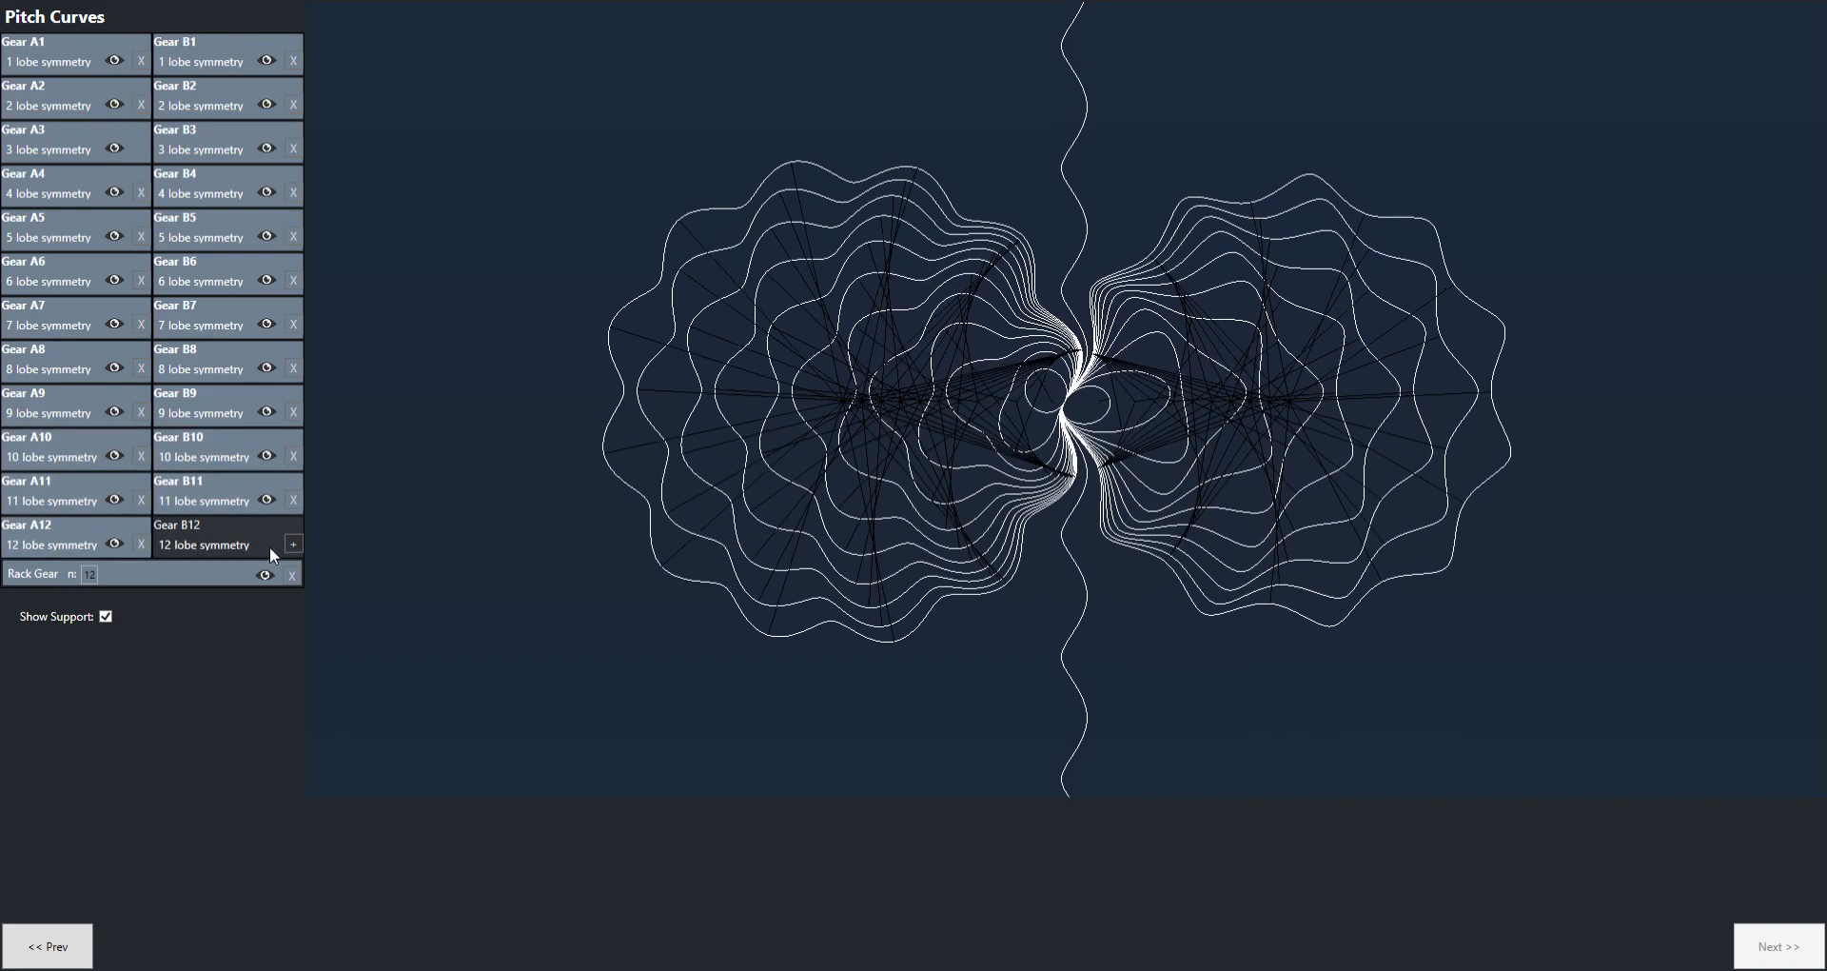
left_click(293, 545)
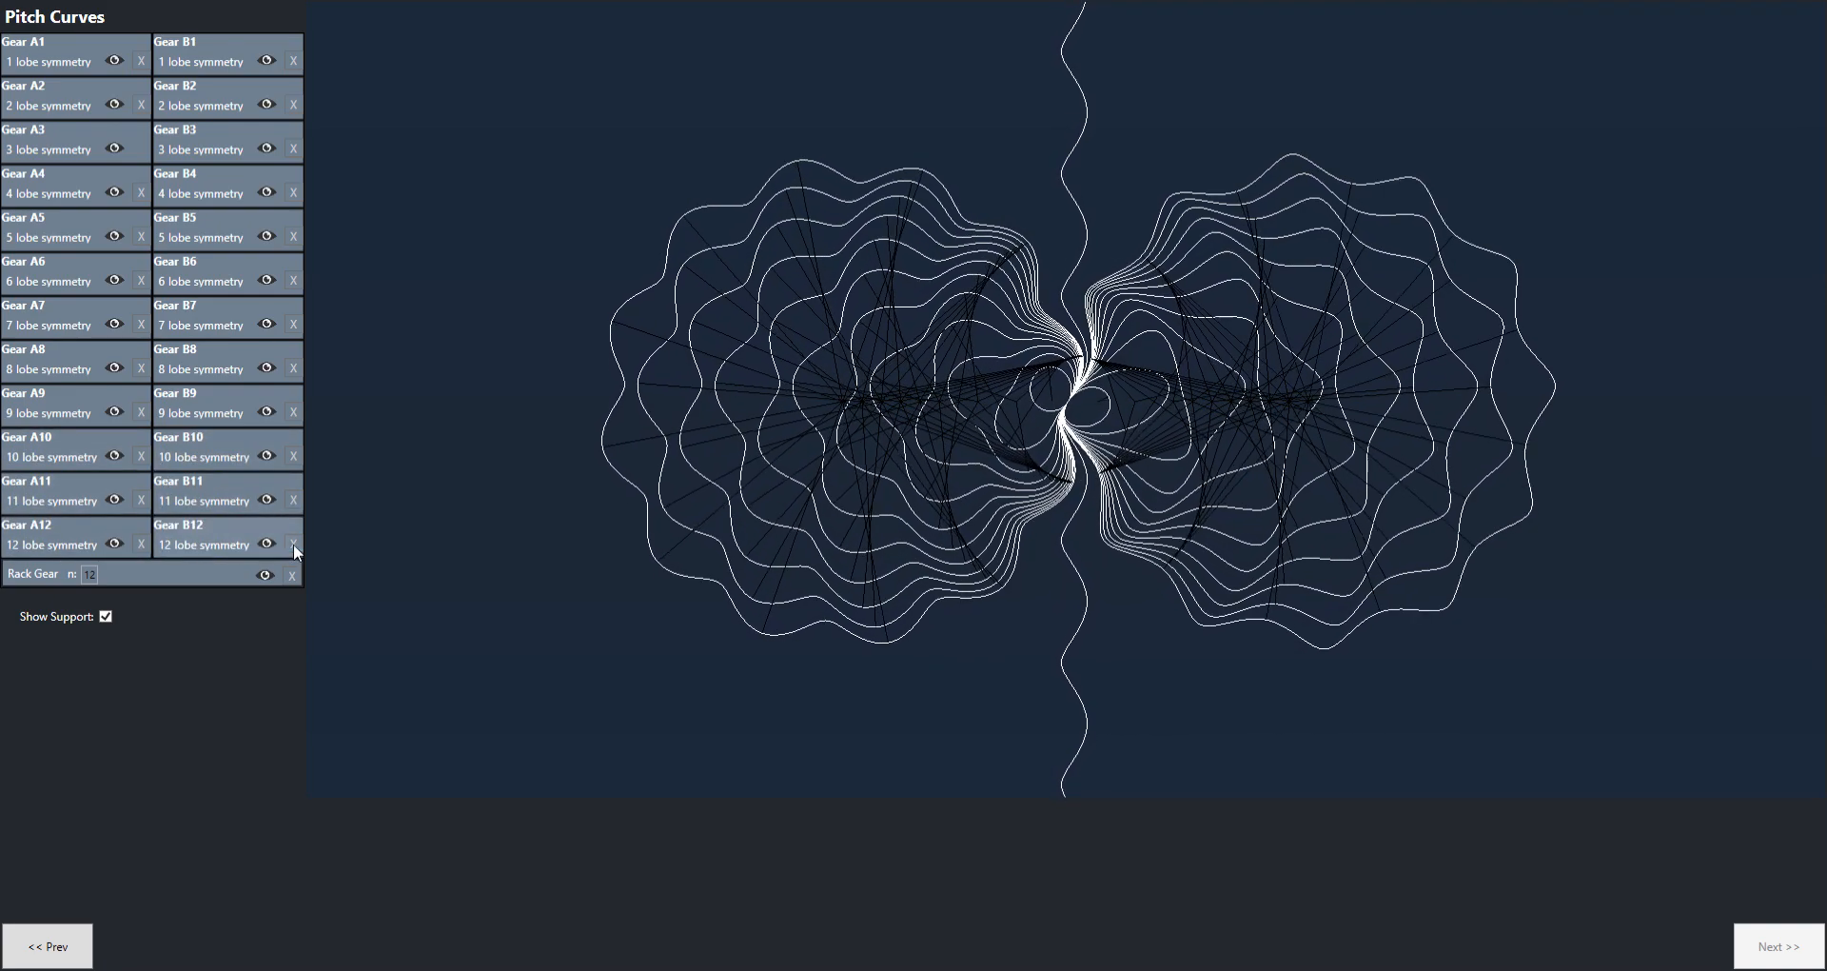
left_click(106, 616)
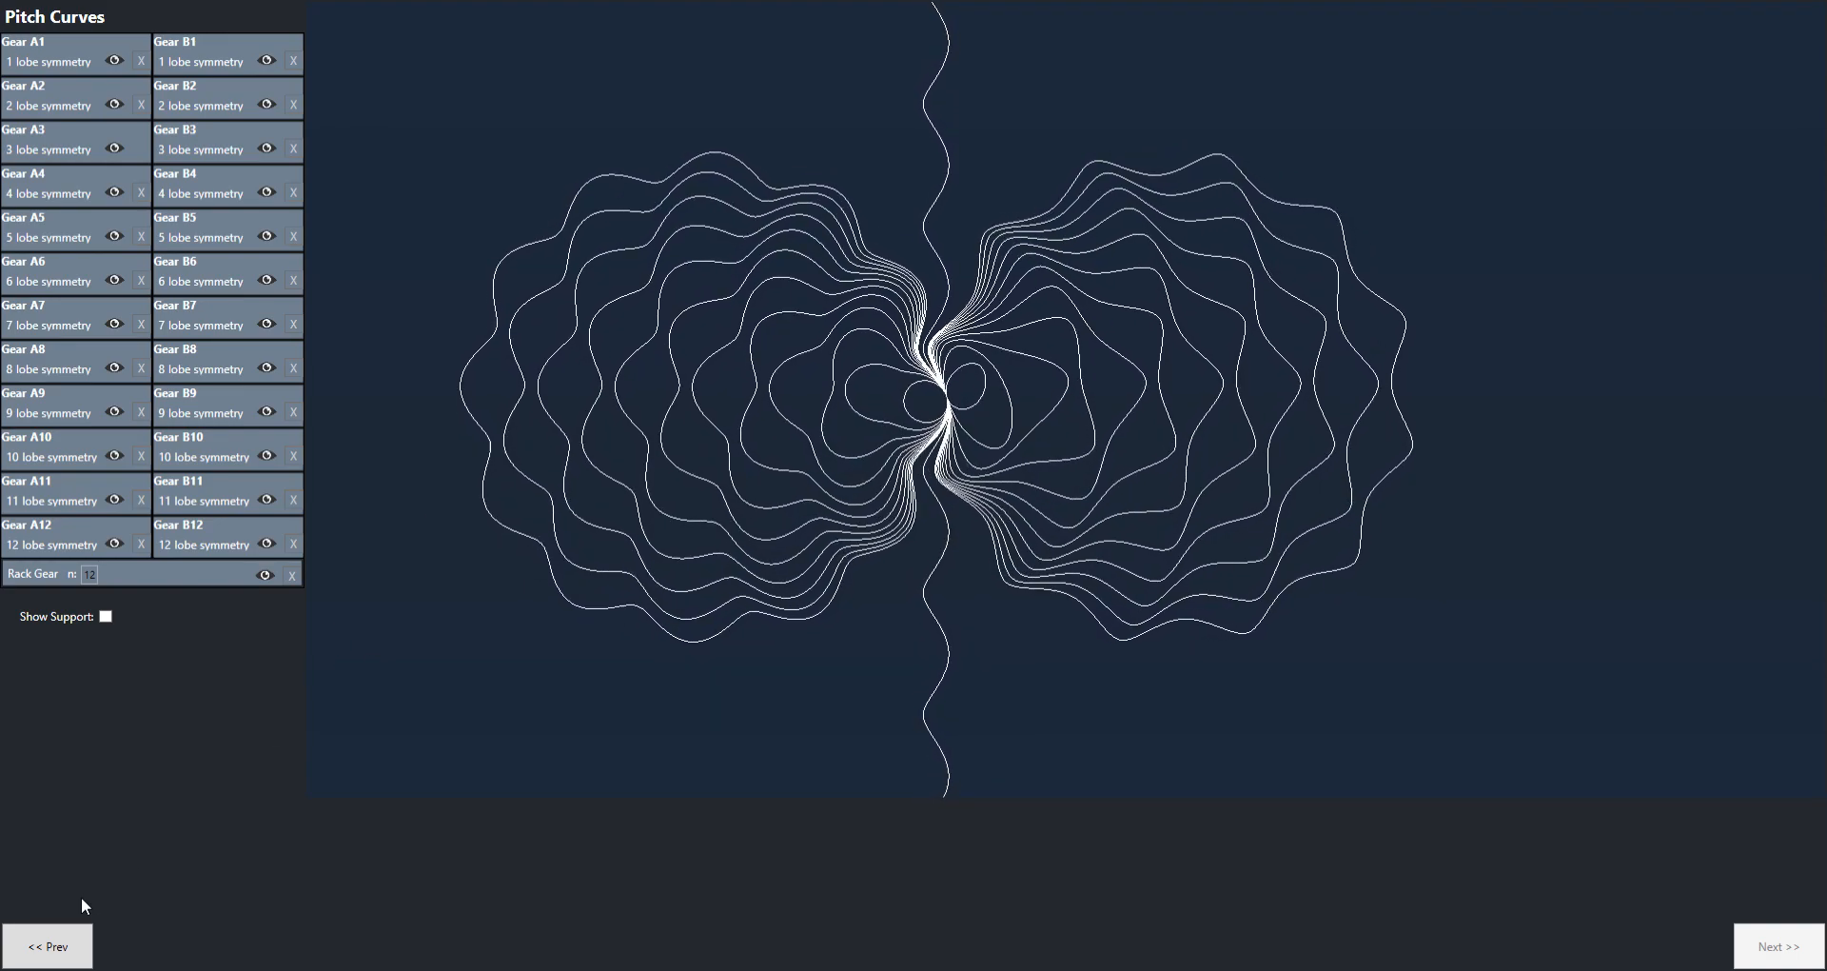
Return to the gear definition, redefine the gear as an arc with an arc angle of 279.8, and begin its design
left_click(59, 957)
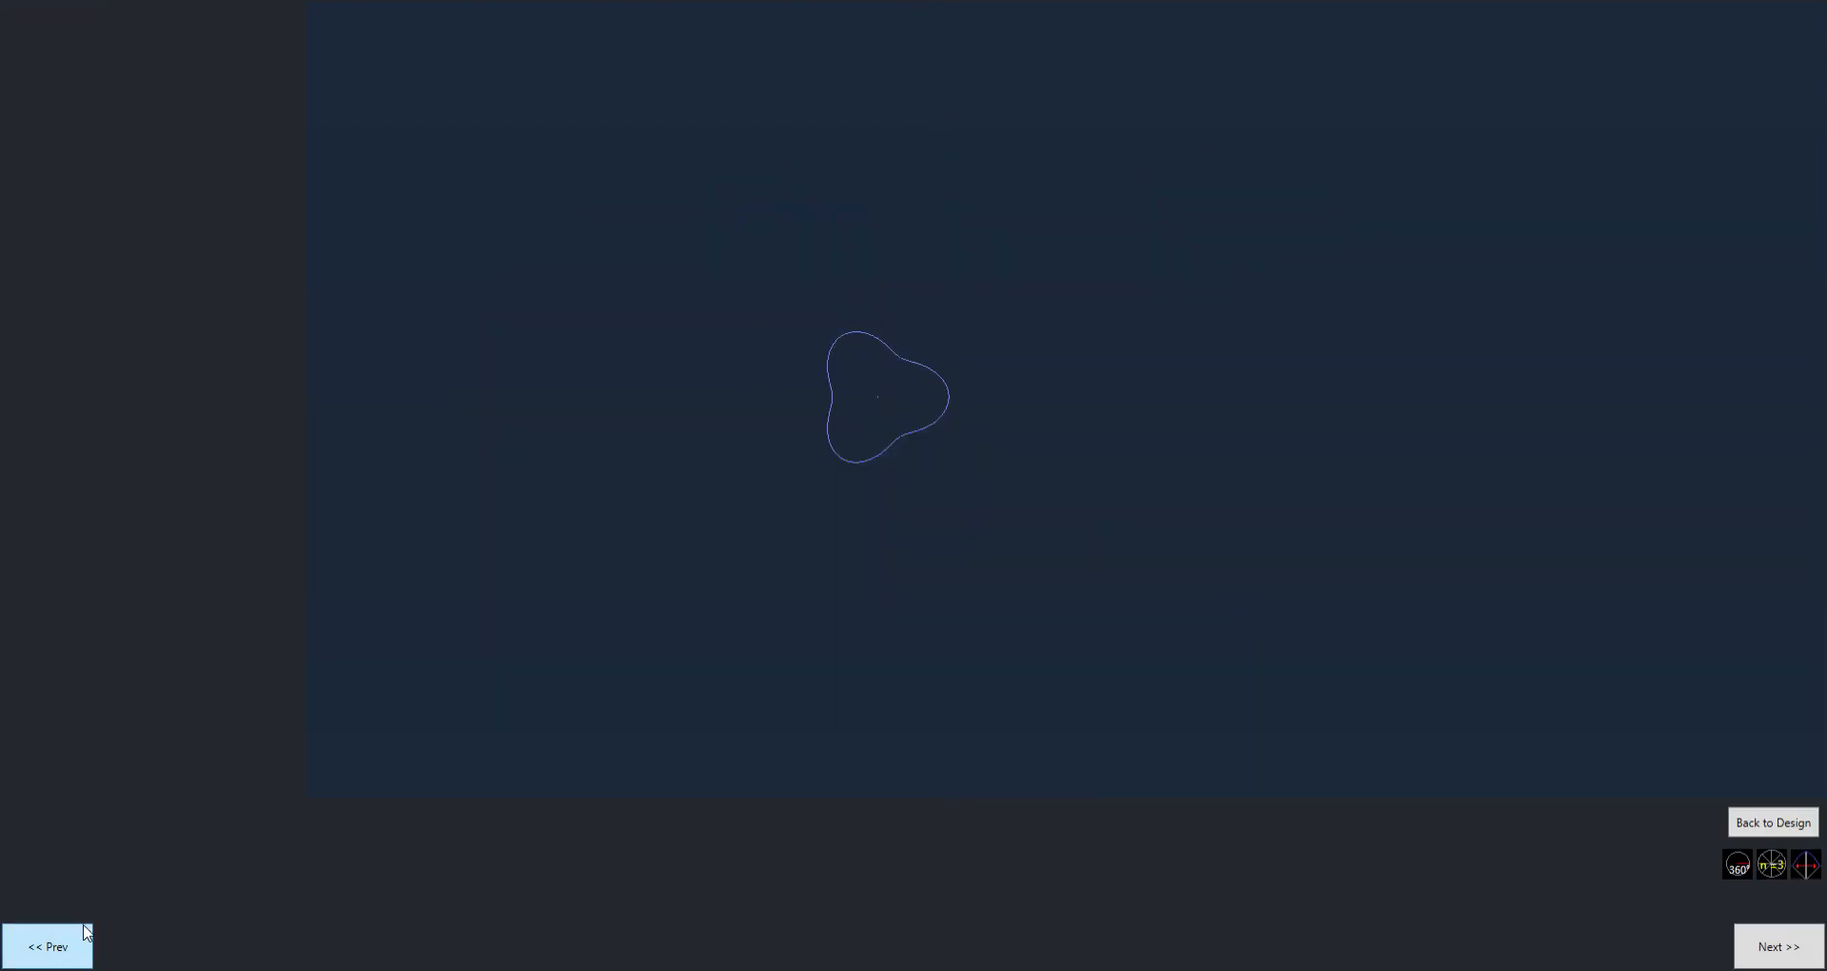
left_click(1774, 825)
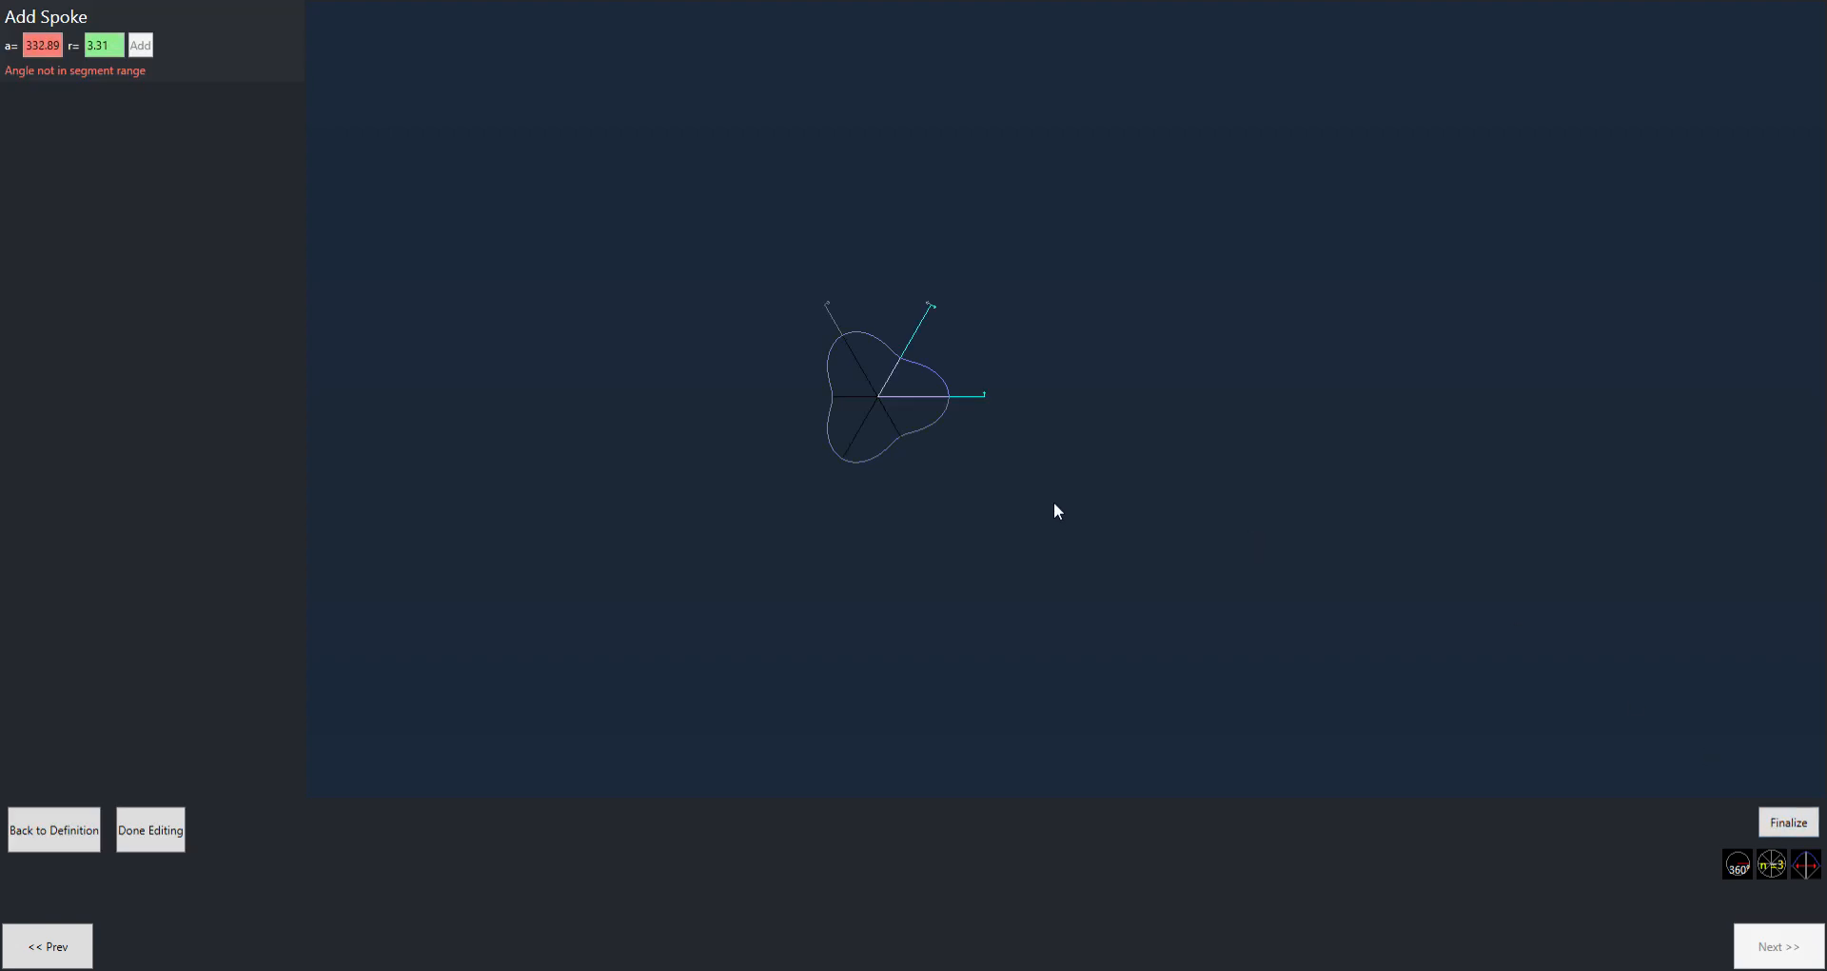
left_click(54, 830)
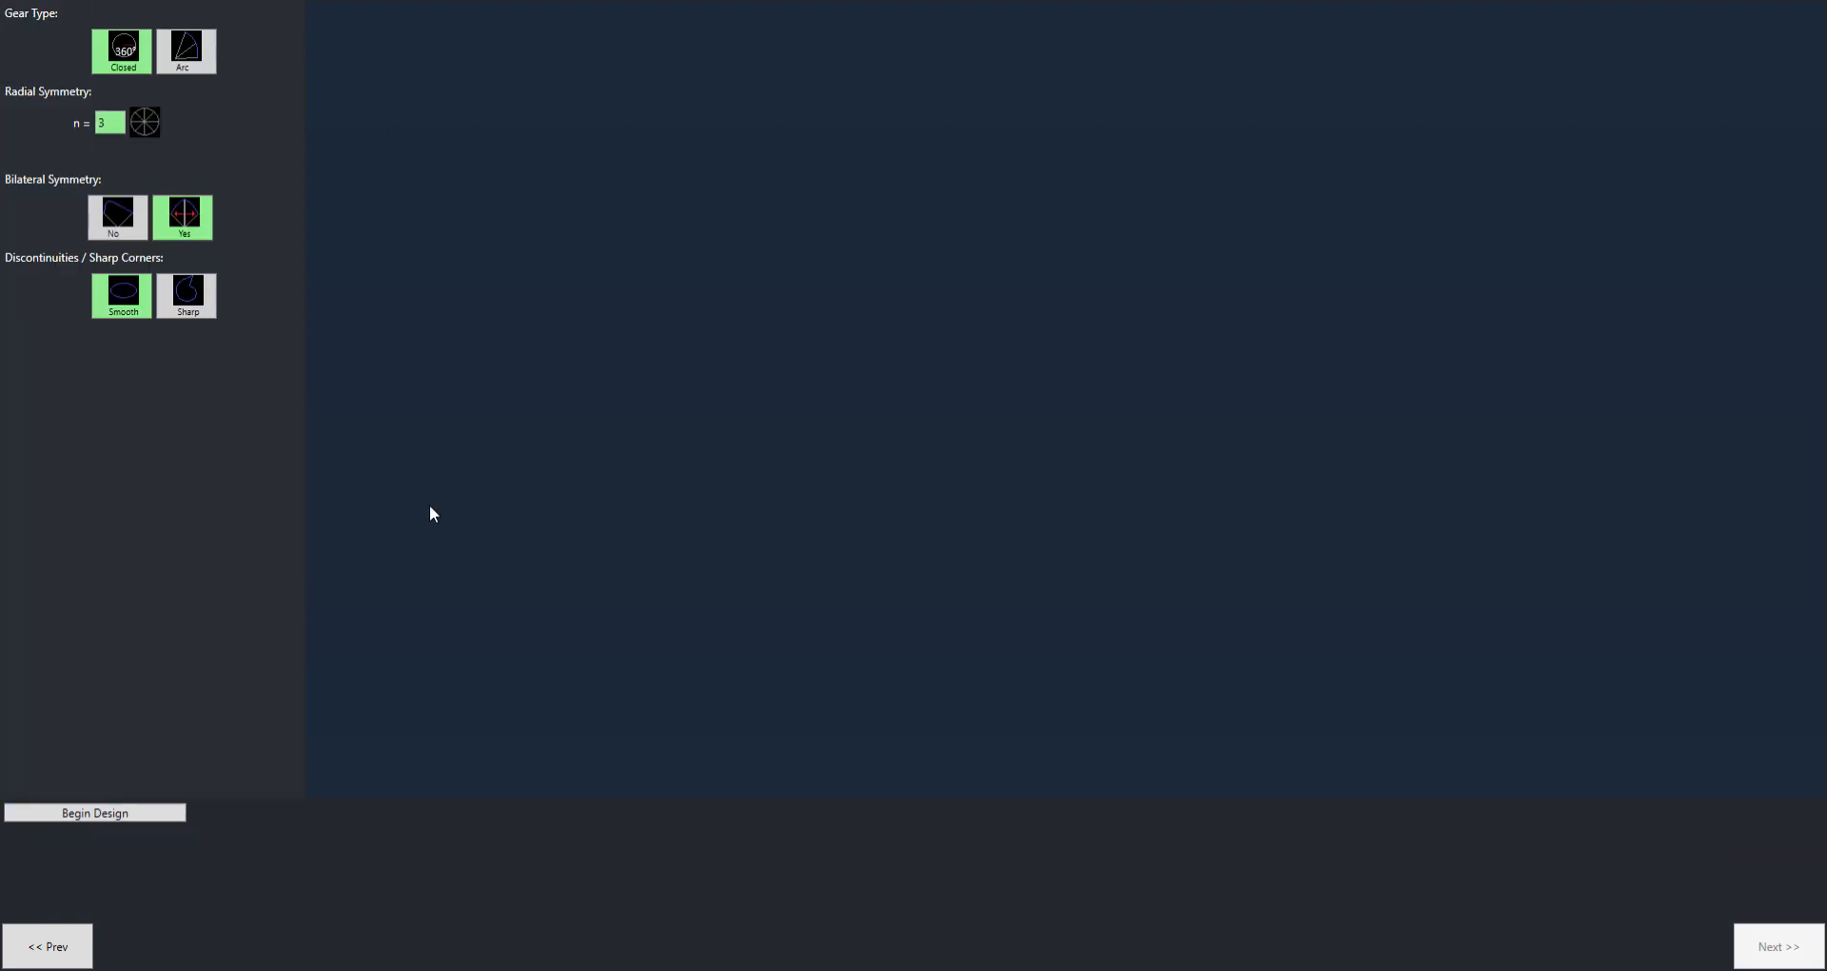
left_click(184, 57)
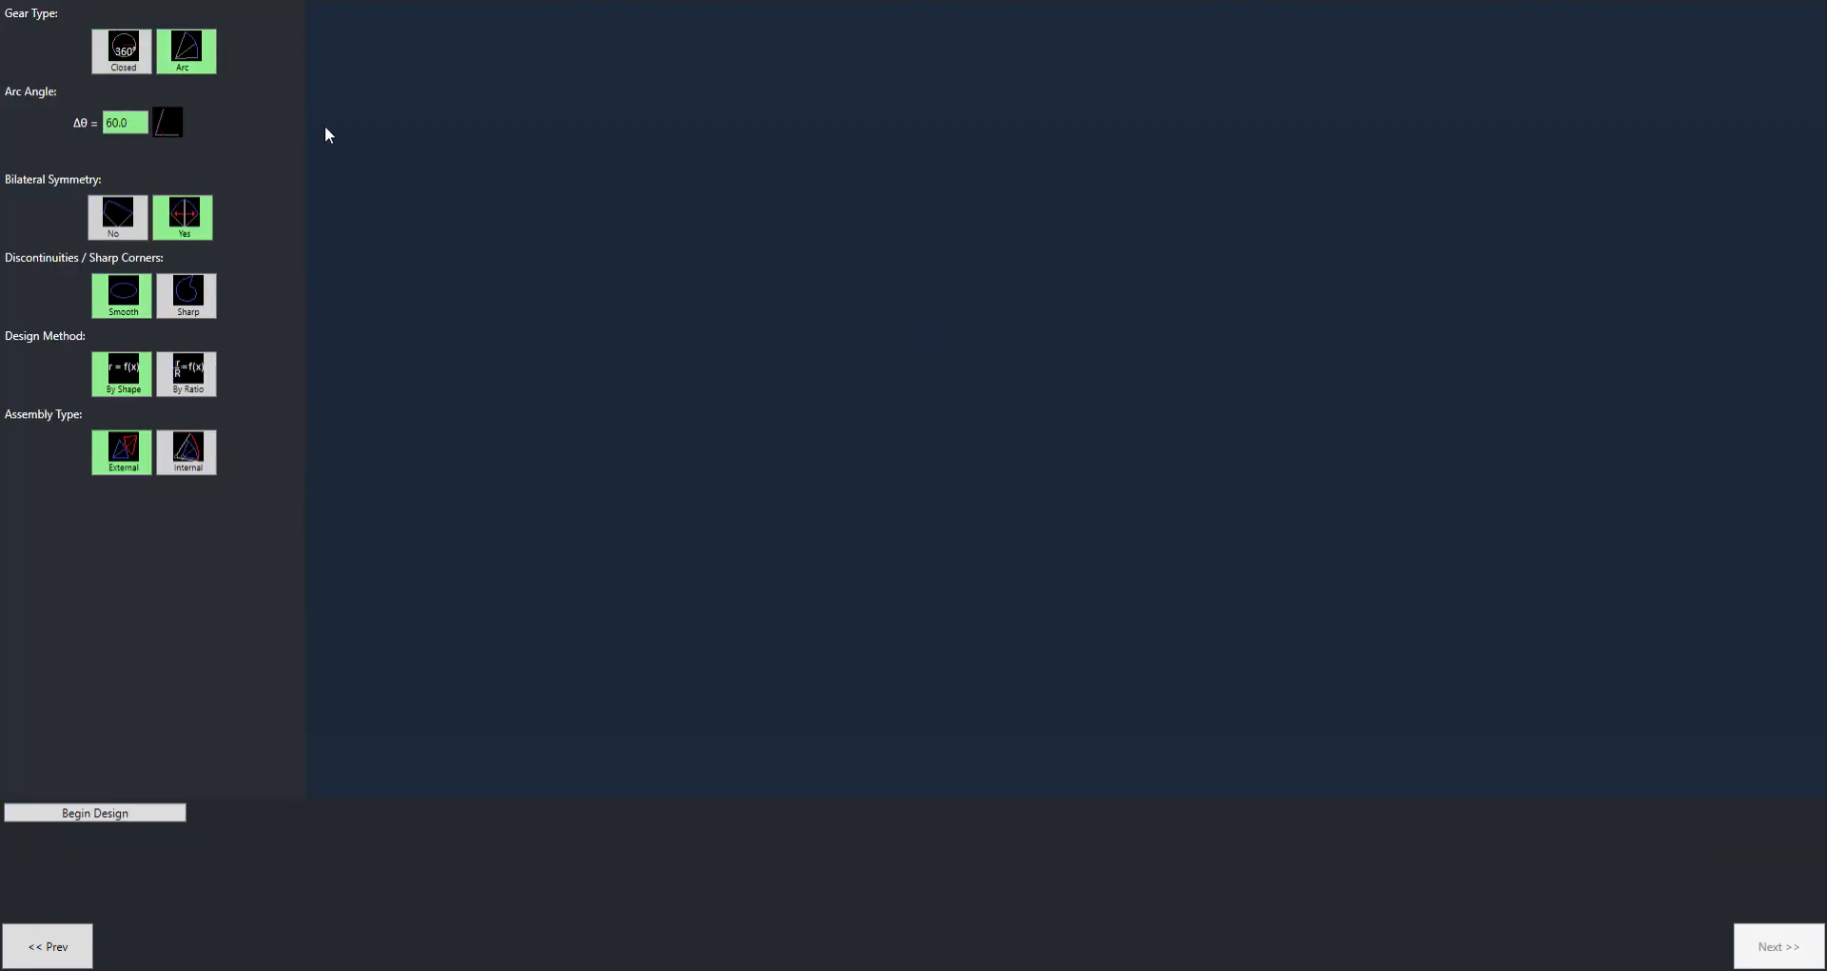
left_click(120, 131)
type("279.8")
left_click(120, 814)
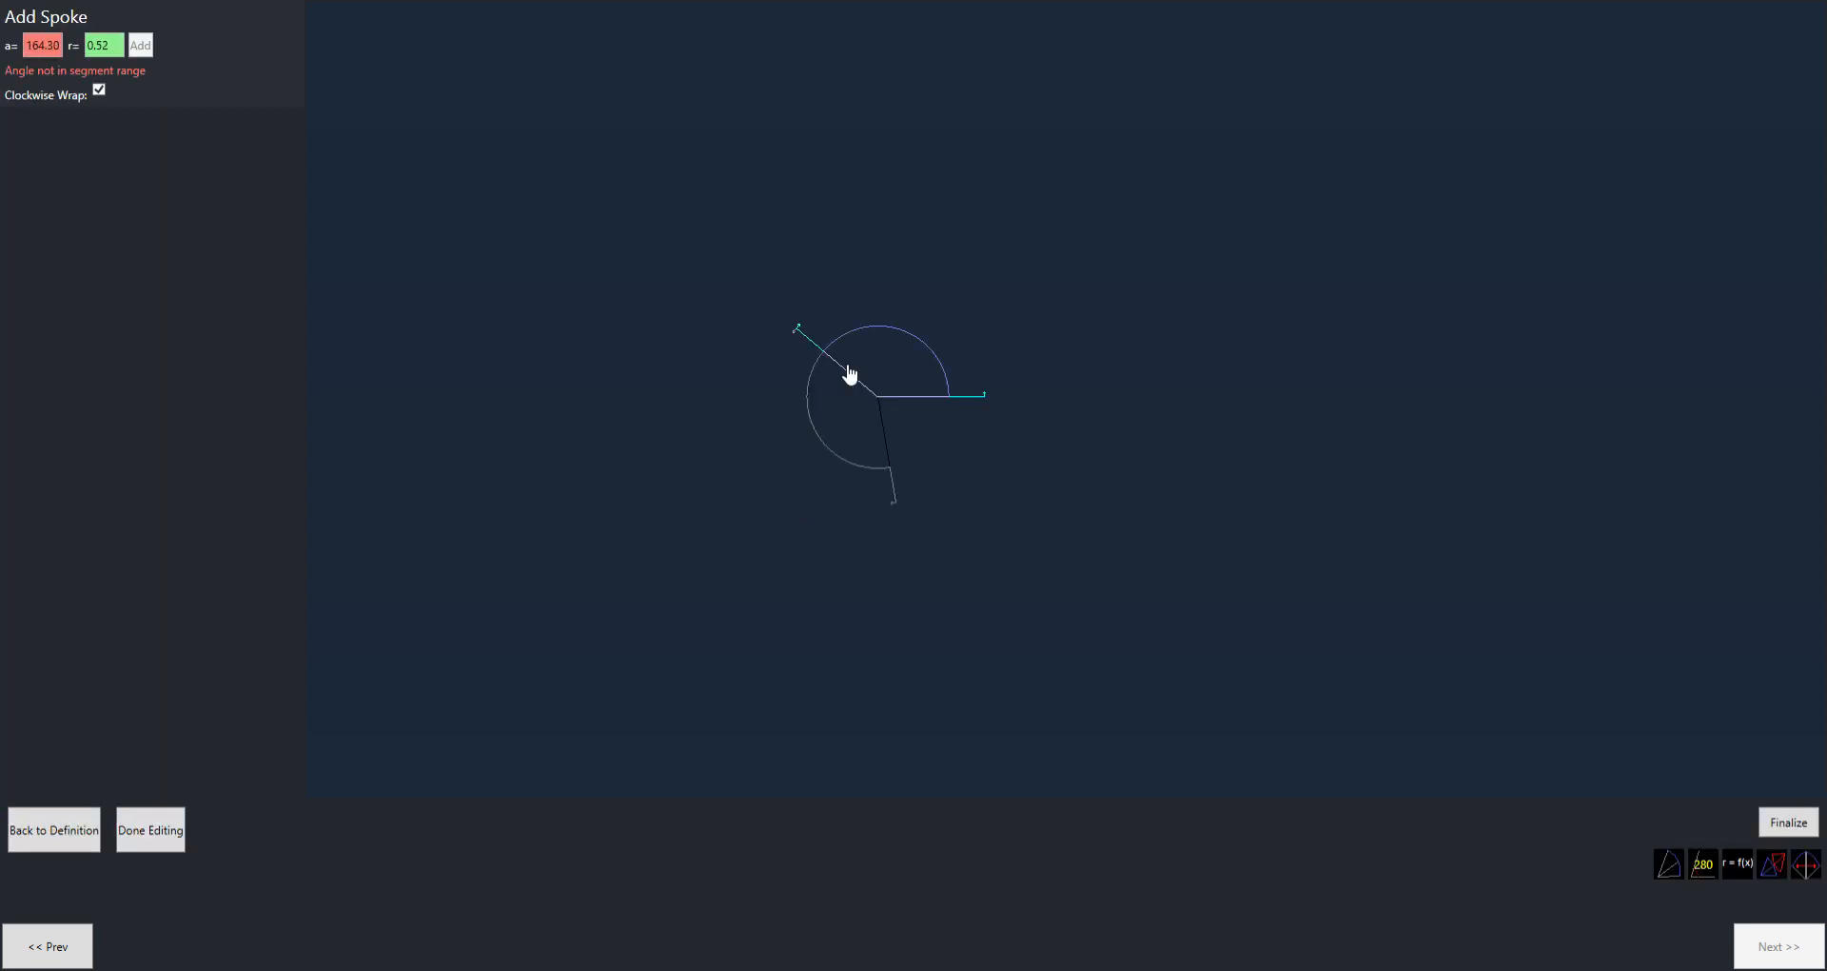
Turn off bilateral symmetry in the arc gear's definition and begin the design again
left_click(55, 830)
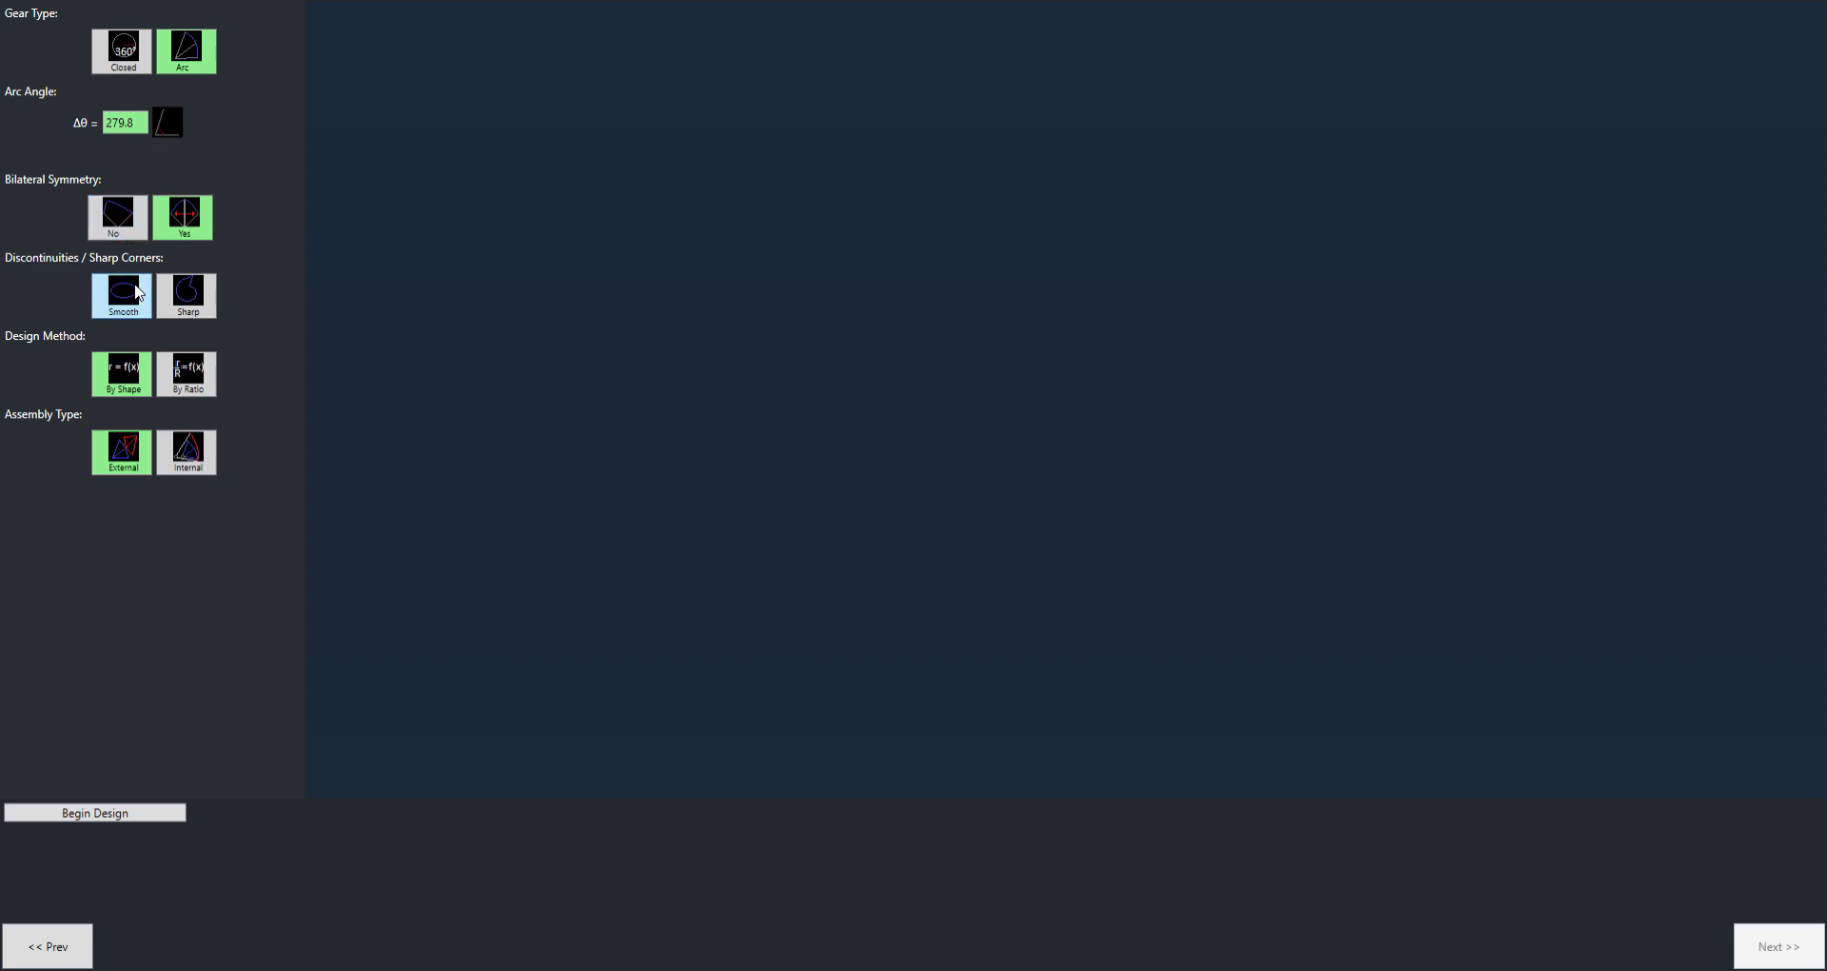
left_click(118, 215)
left_click(104, 817)
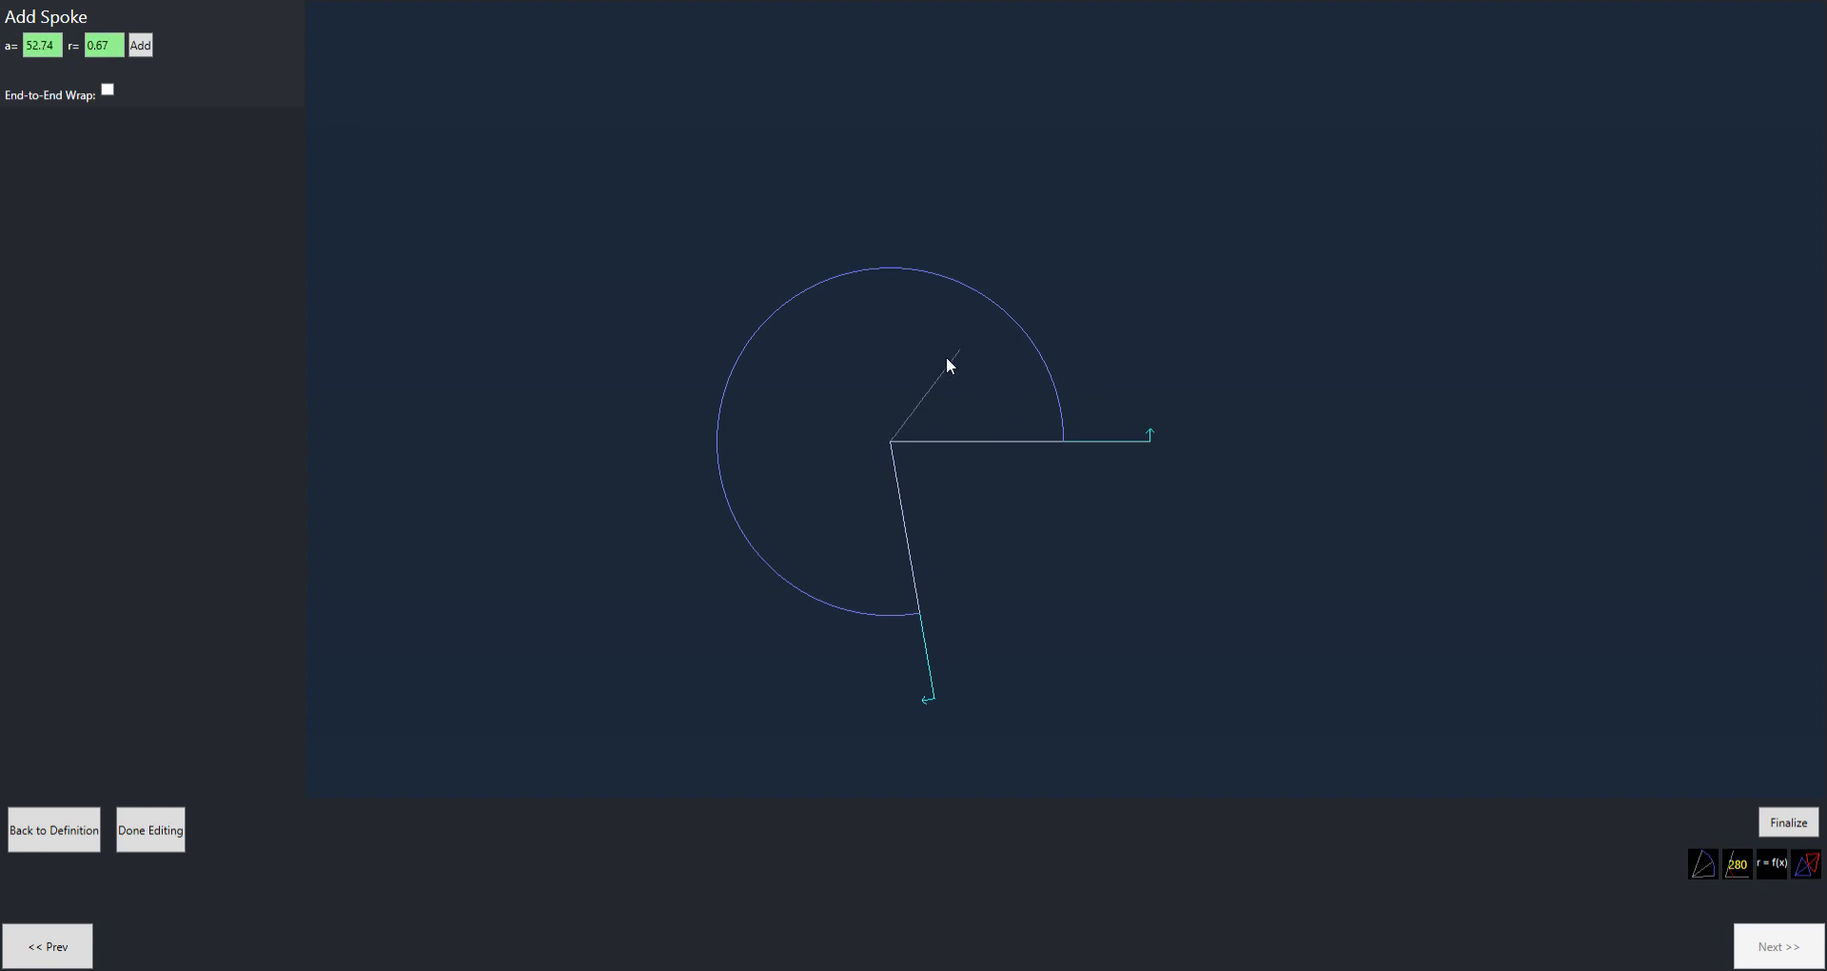
Enable end-to-end wrap and lengthen the arc's end spokes to a radius of about 1.03
left_click(107, 92)
left_click(1084, 457)
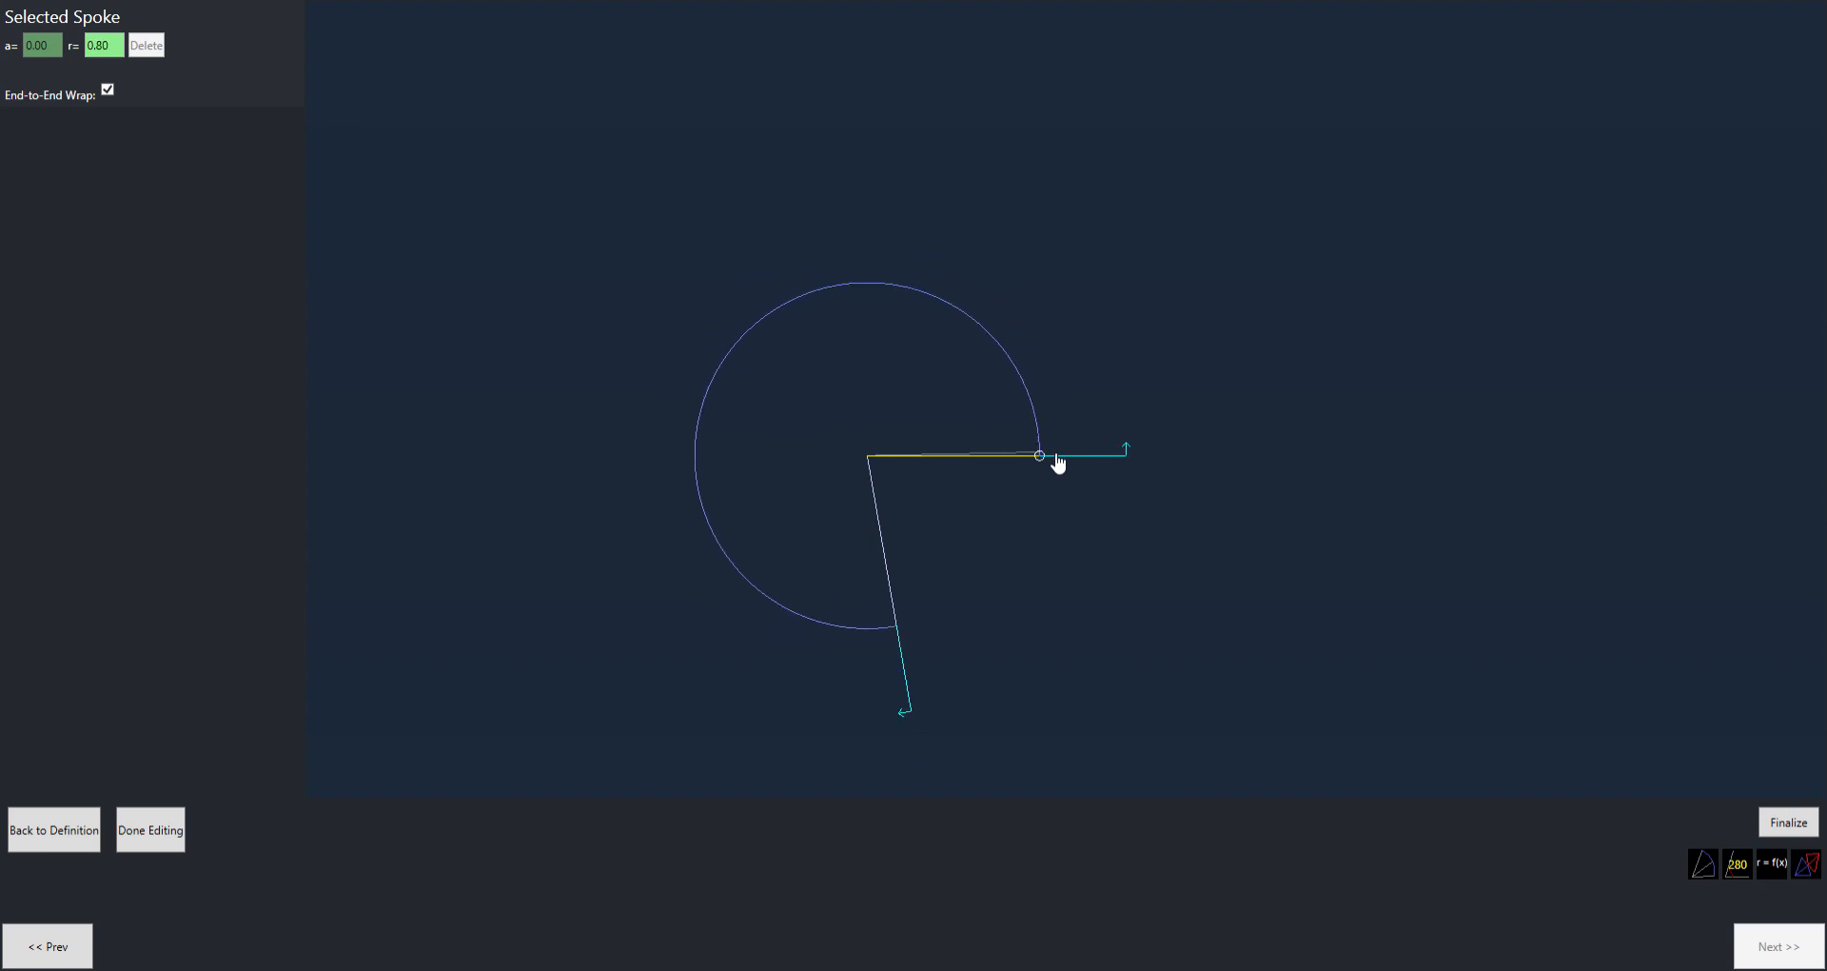
left_click_drag(1091, 466, 1098, 467)
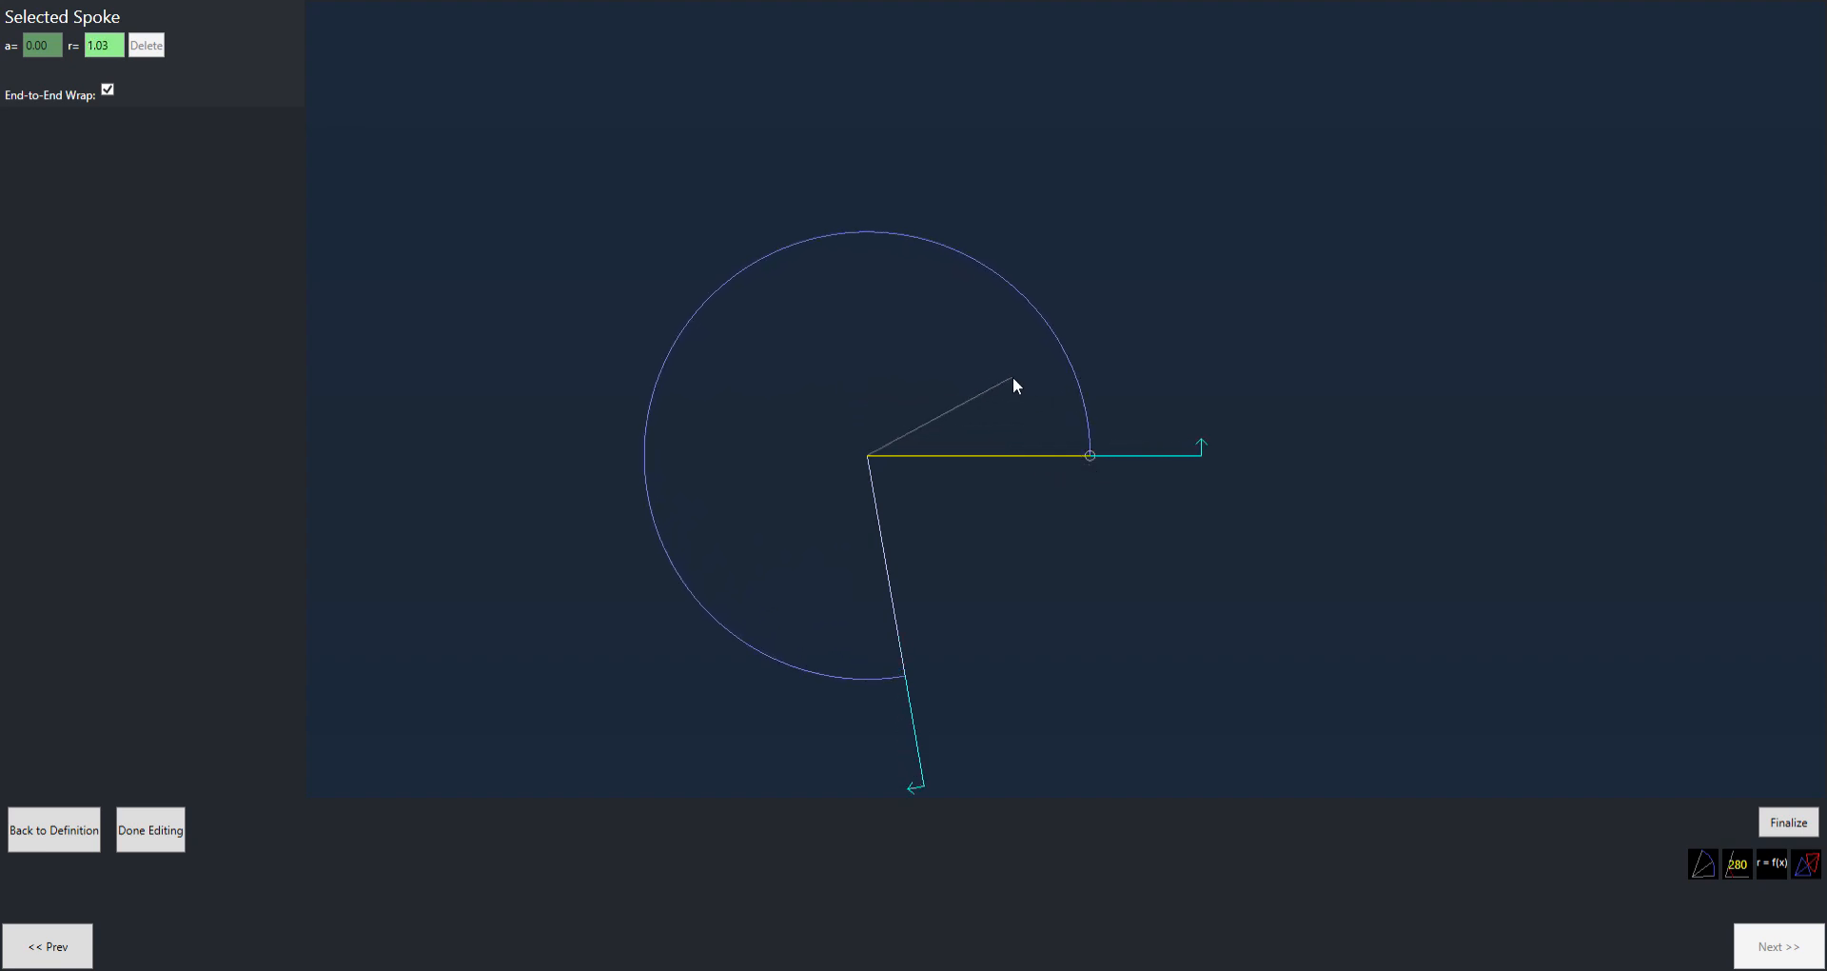
Add seven spokes around the arc to shape an irregular outline, and lengthen the end spokes to a radius of about 1.18
left_click(1015, 337)
left_click(1091, 457)
left_click(1009, 346)
left_click(1009, 345)
left_click(911, 215)
left_click(714, 293)
left_click(637, 438)
left_click(619, 600)
left_click(756, 676)
left_click(905, 676)
left_click_drag(910, 681, 911, 707)
left_click(836, 698)
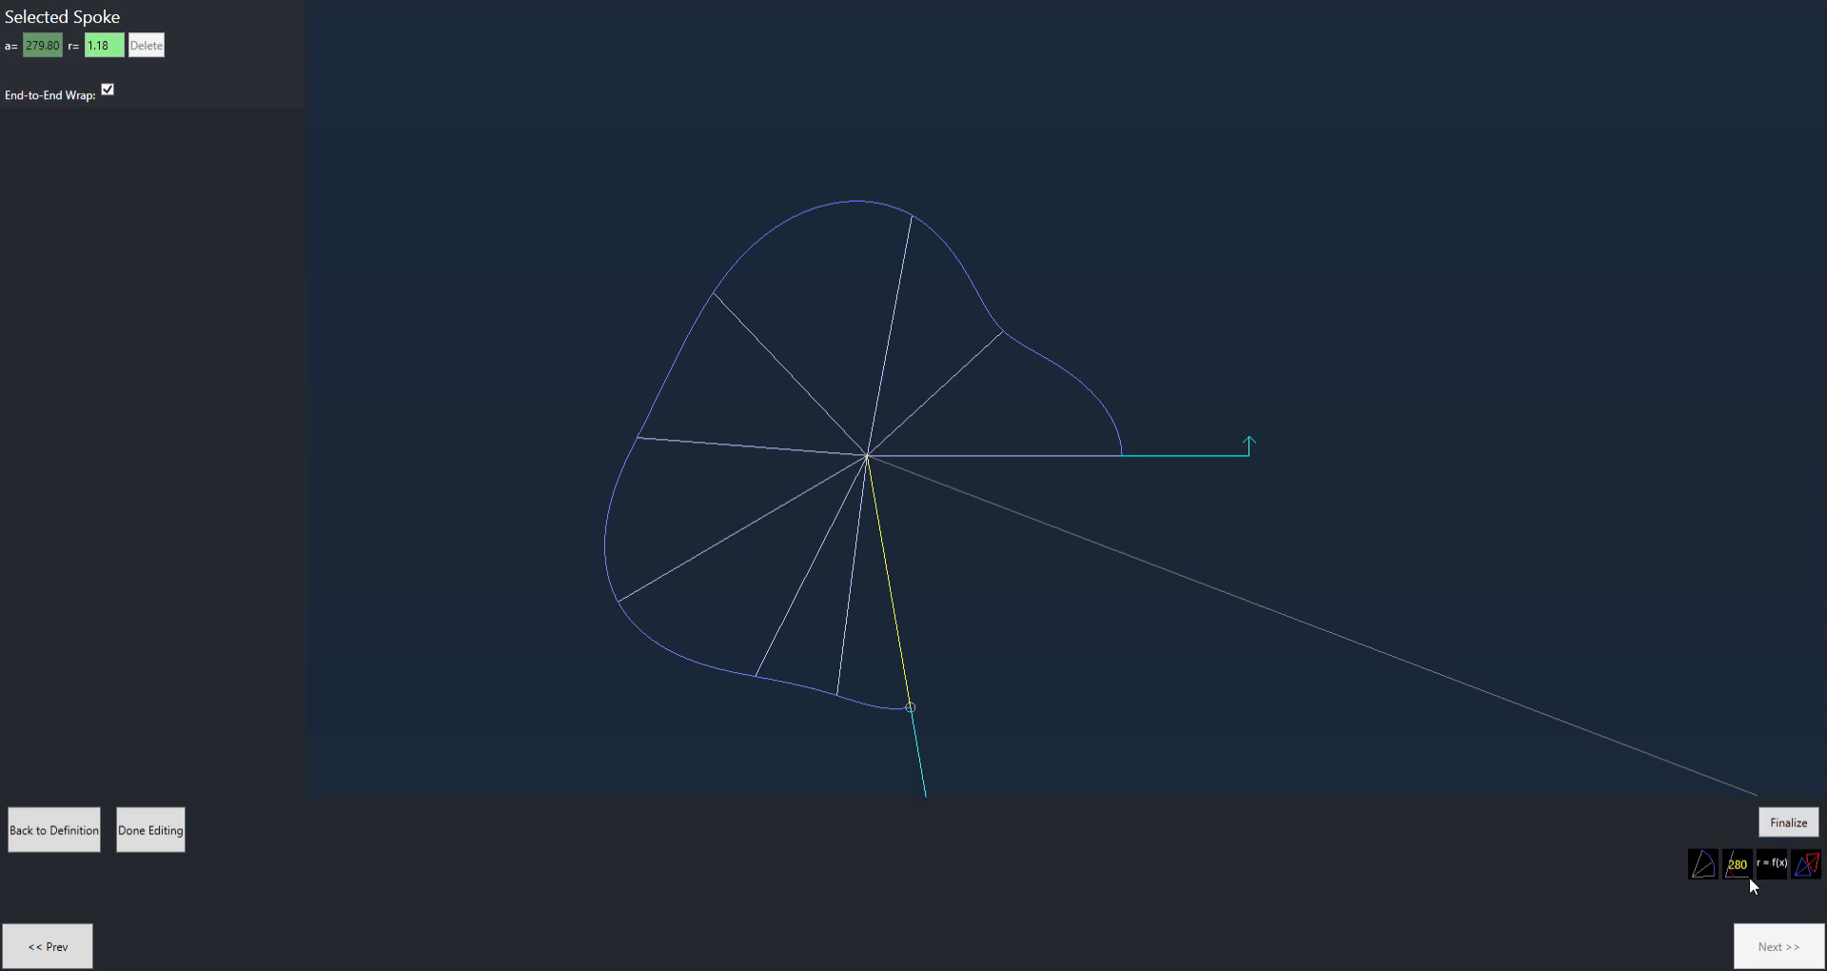
Finalize the arc gear outline, generate its pitch curve, and turn on the support lines
left_click(1773, 825)
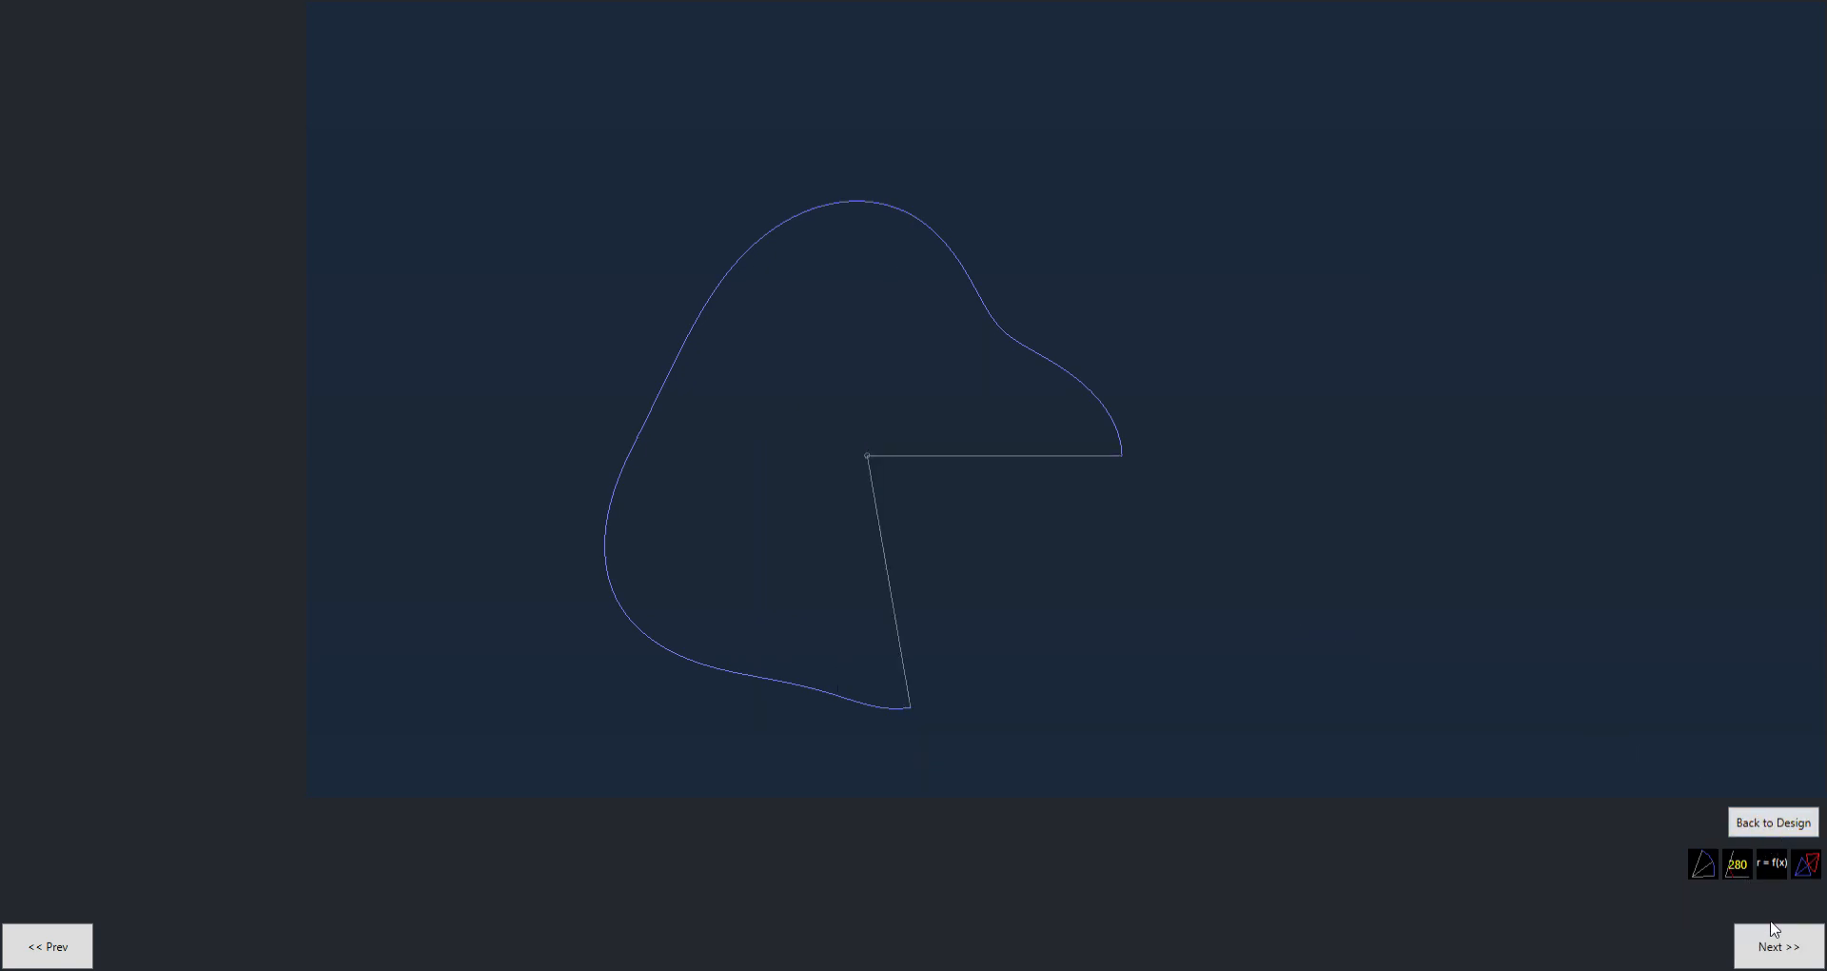
left_click(1762, 942)
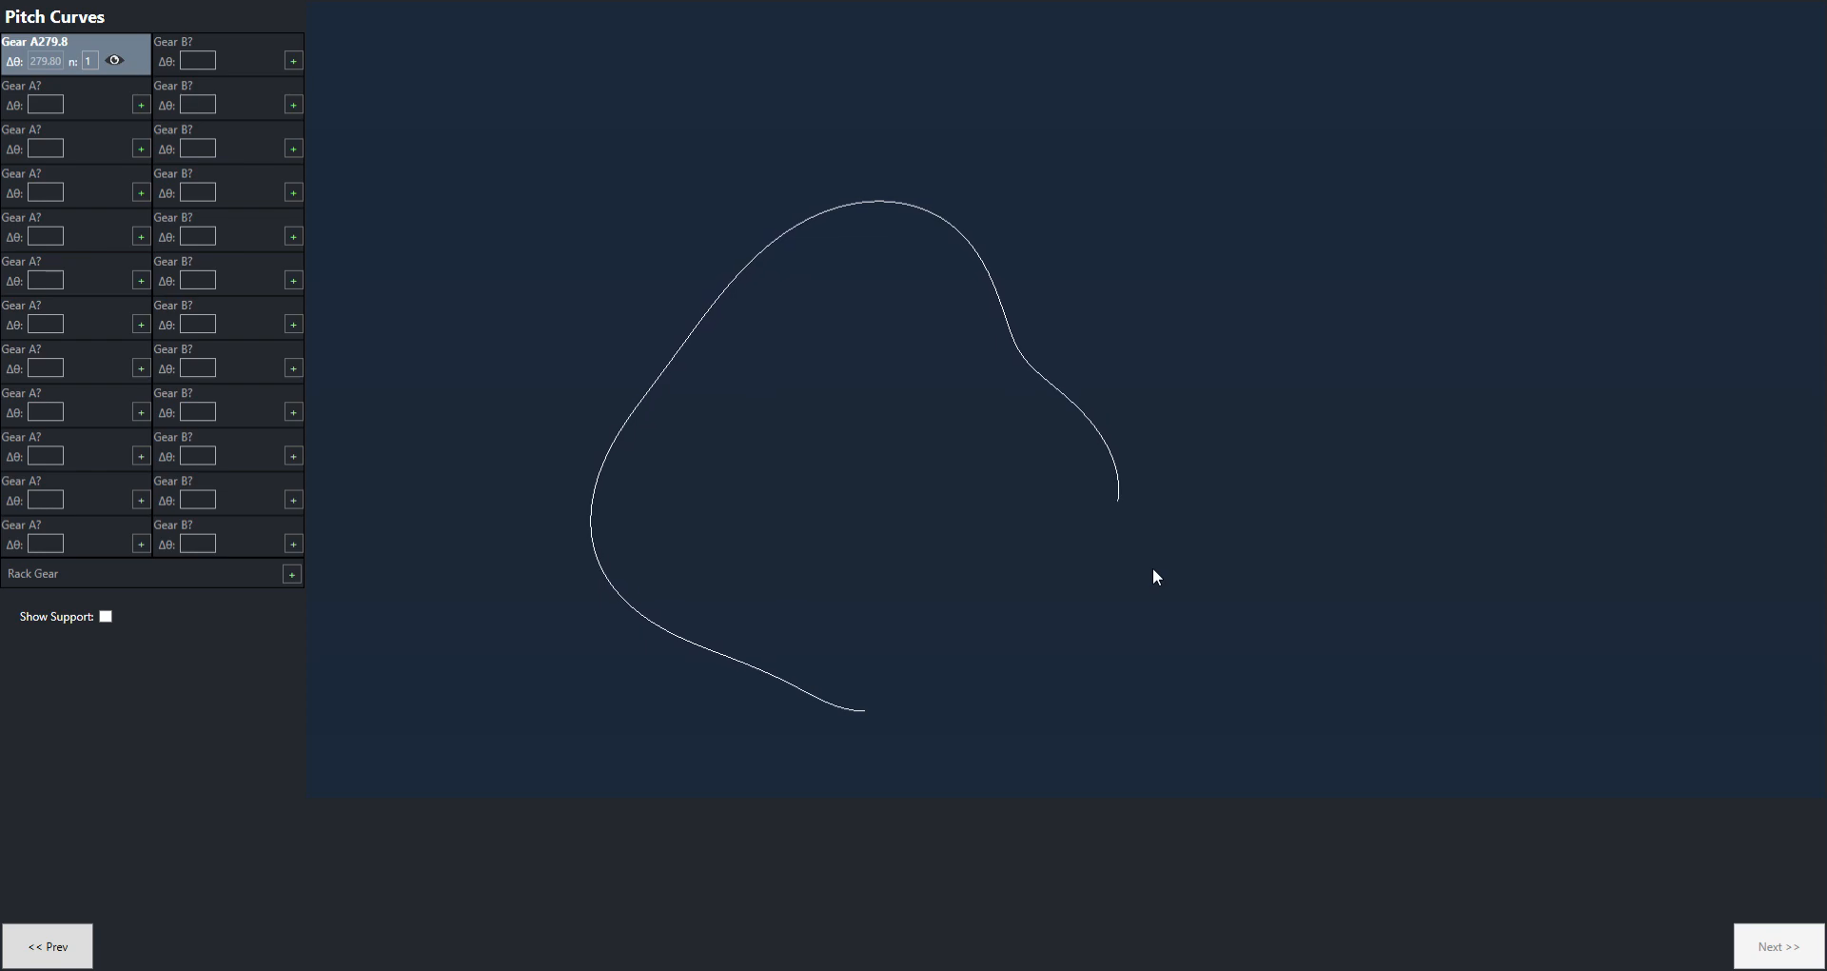
left_click(106, 618)
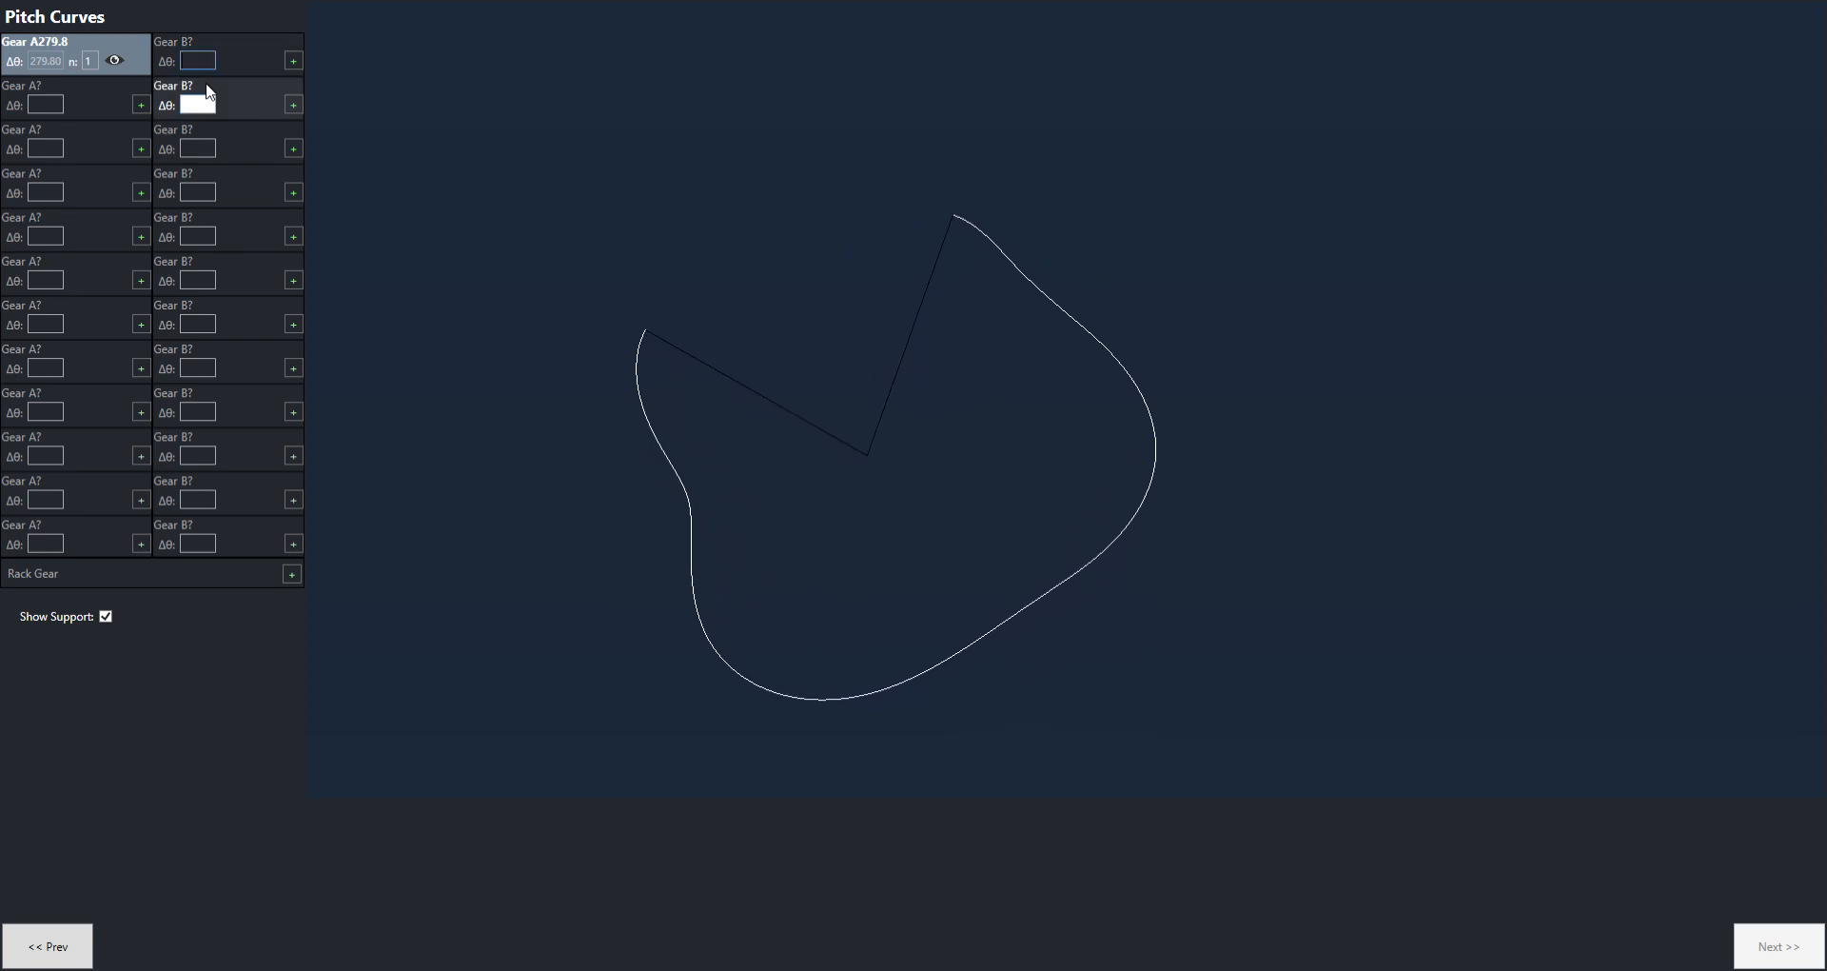
Add a mating Gear B with an arc angle of 180 and set its n value to 2
type("180")
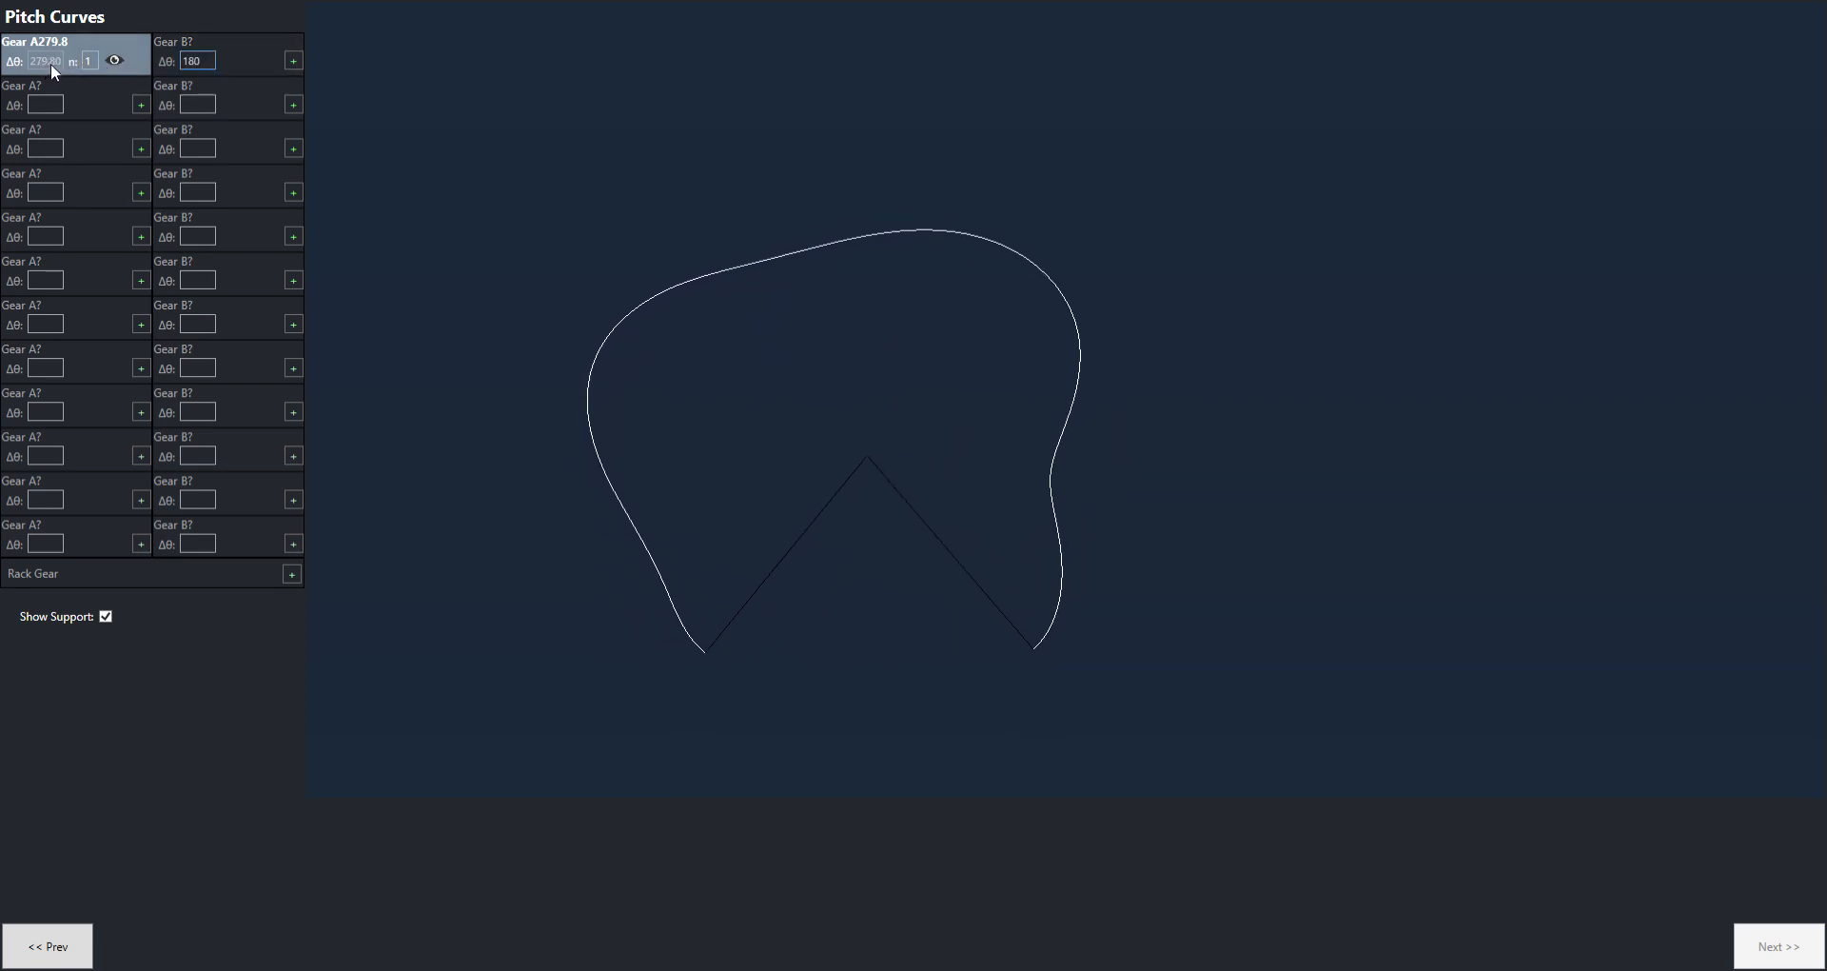
double_click(190, 60)
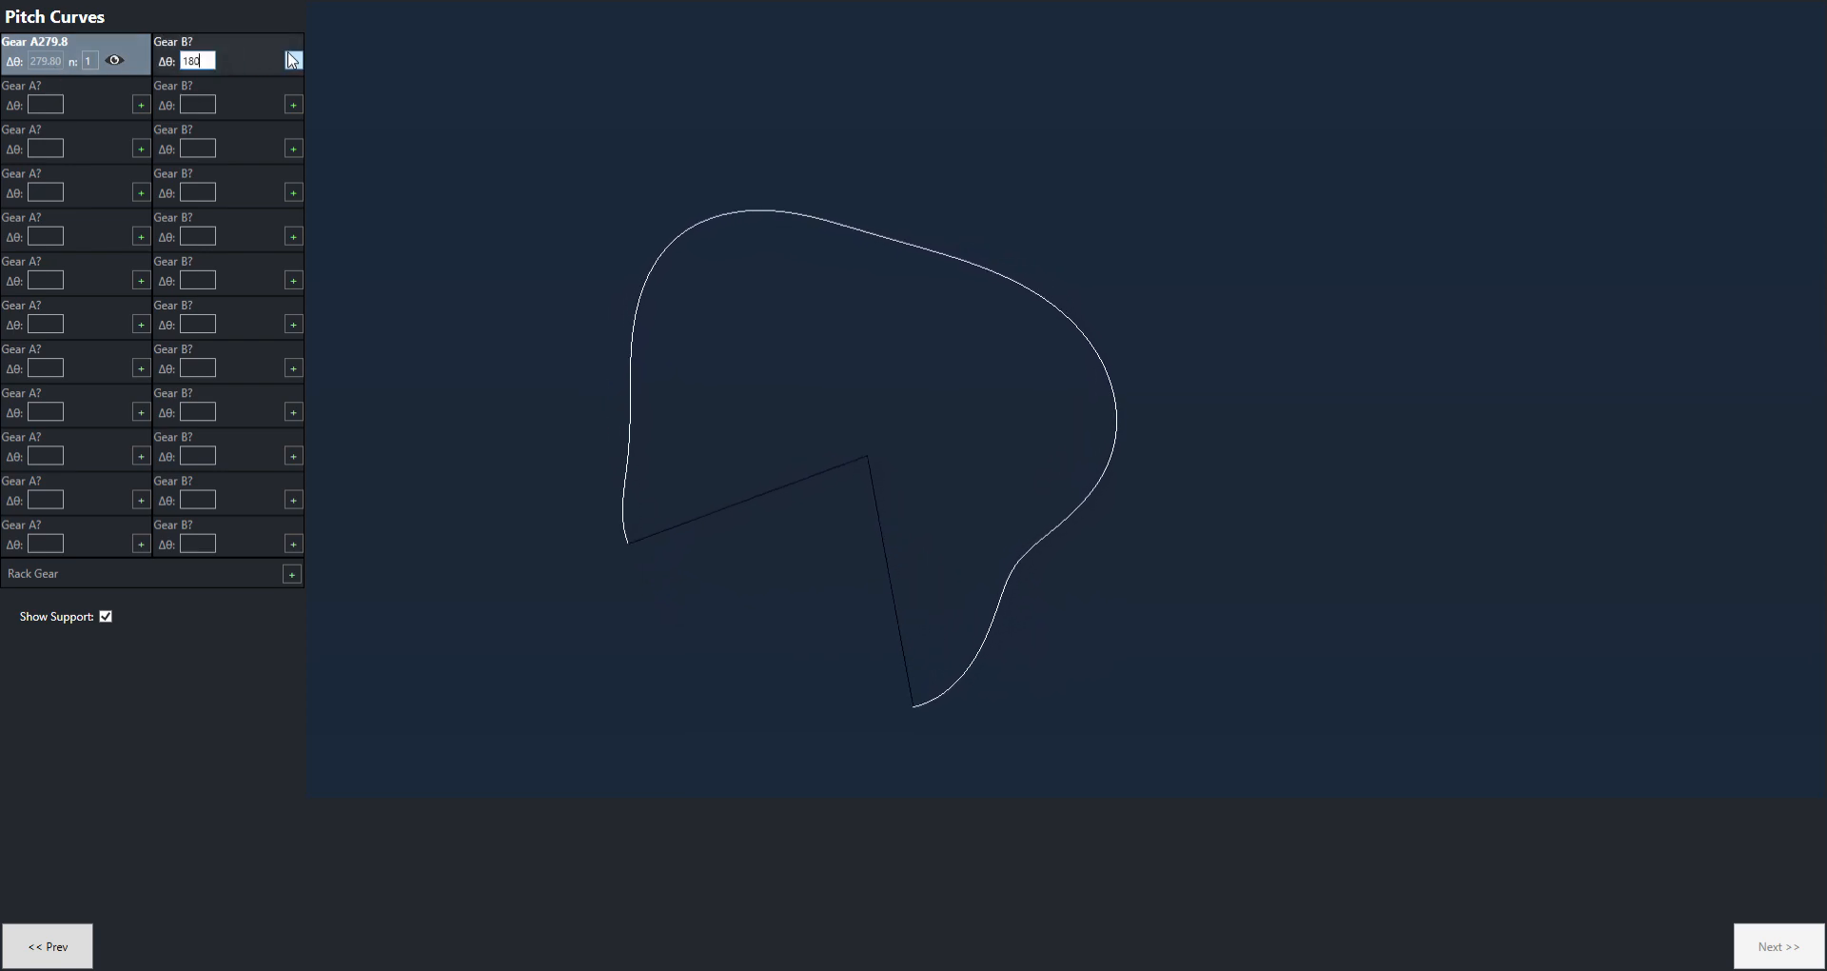
left_click(296, 63)
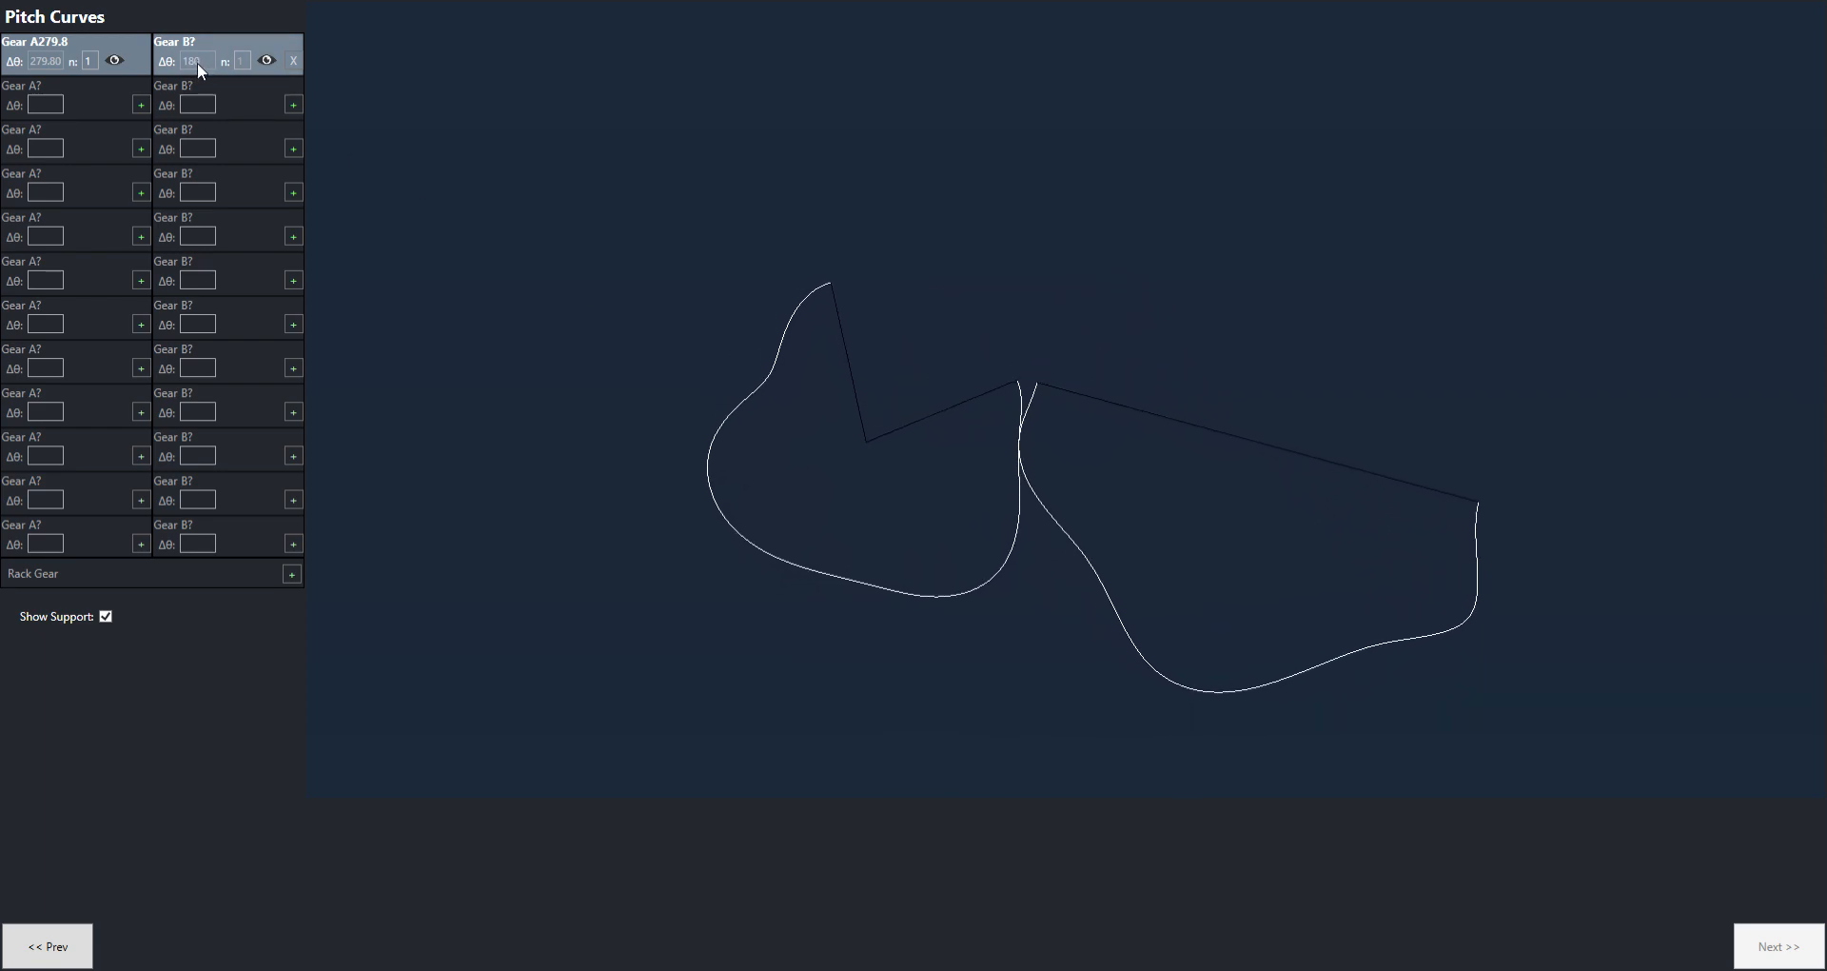
left_click(251, 64)
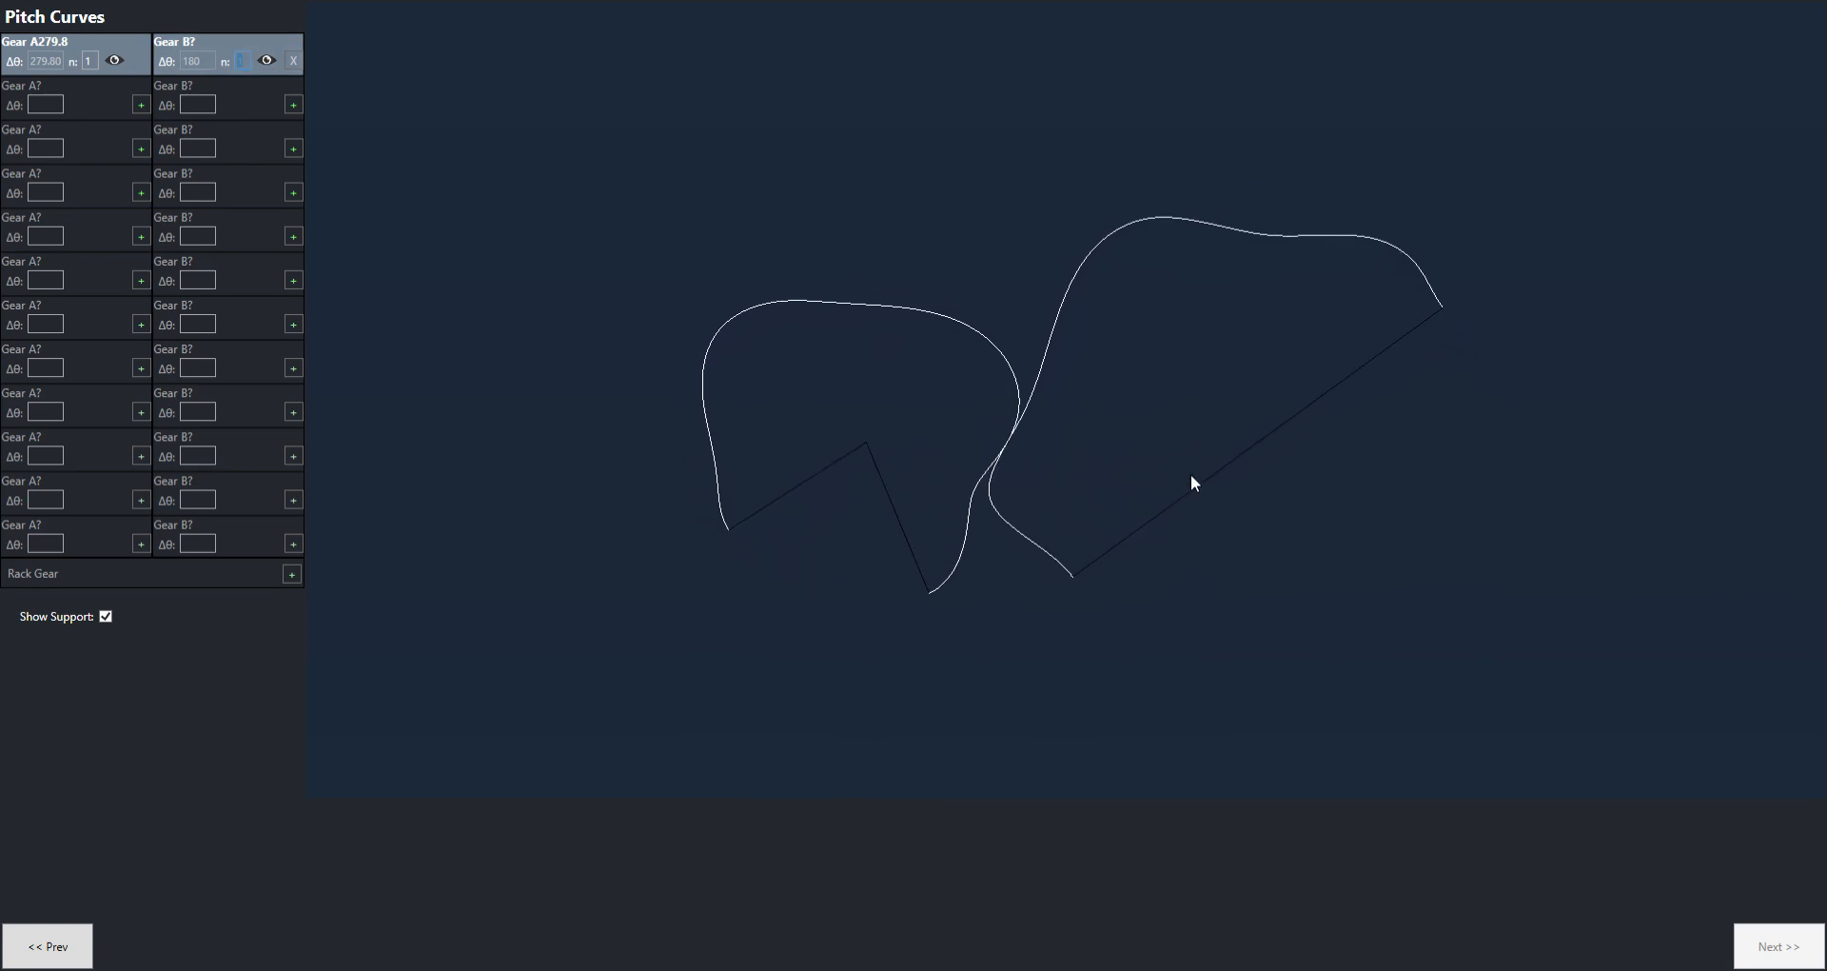
type("2")
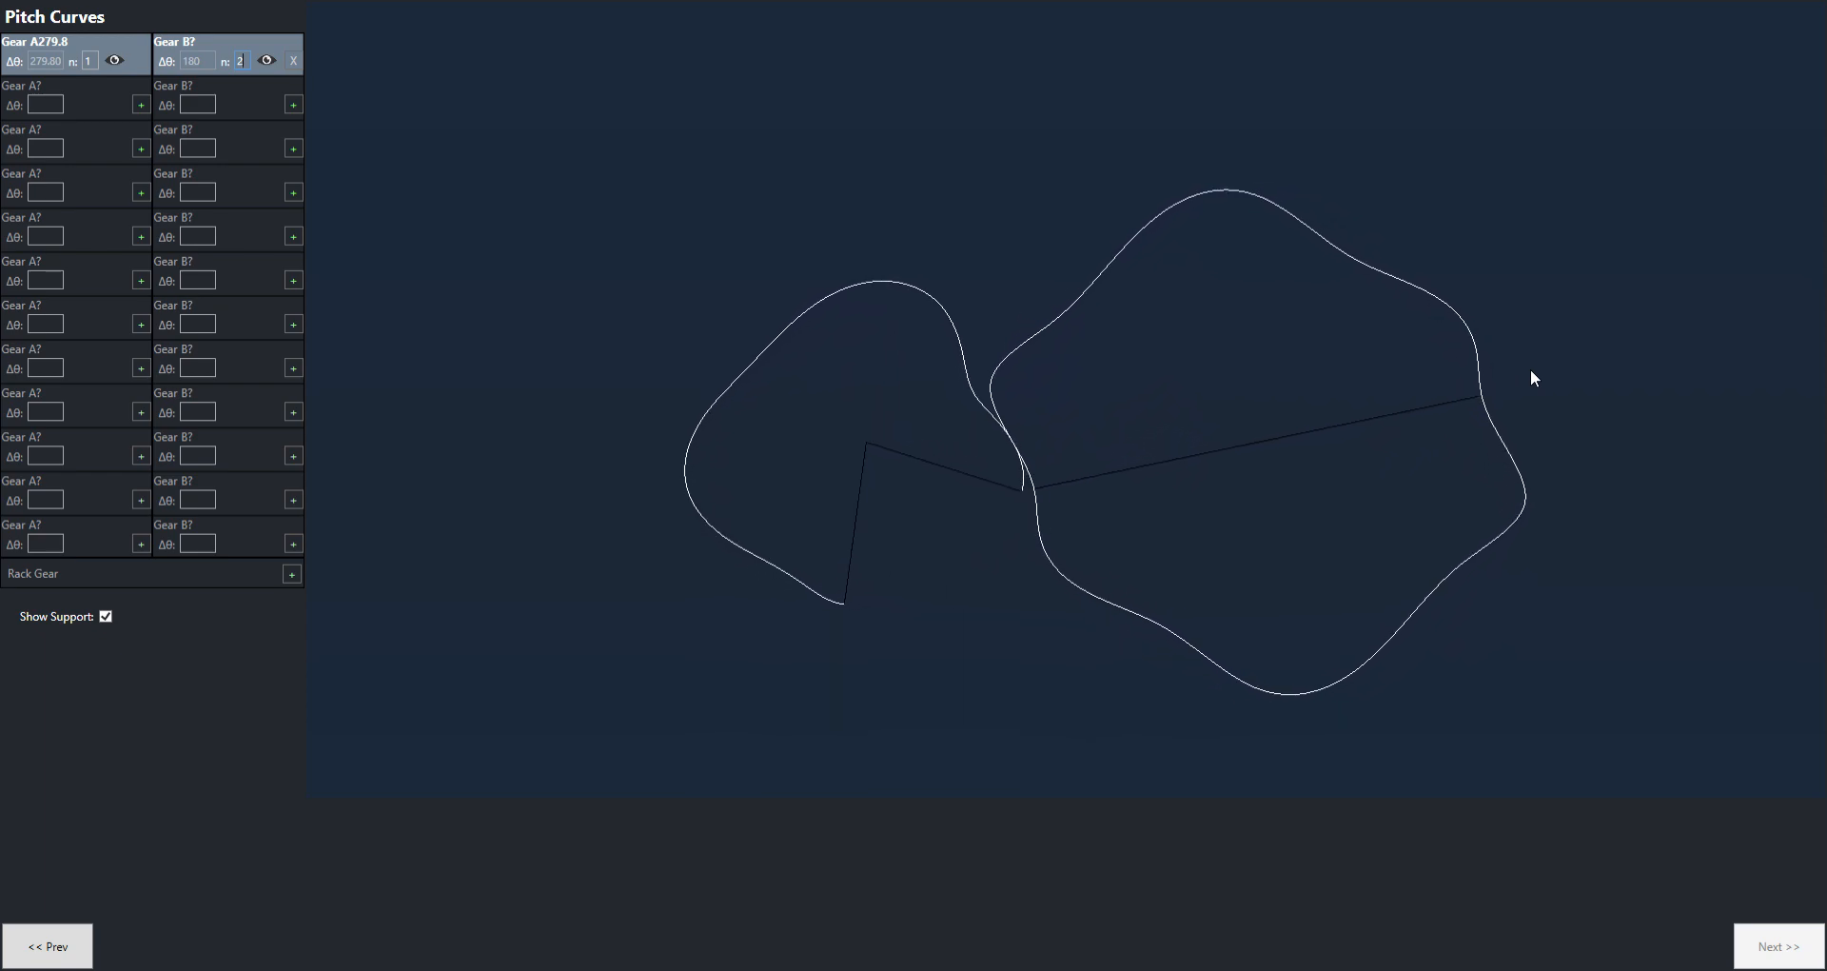
Add two more mating B gears with arc angles of 33 and 5
left_click(199, 193)
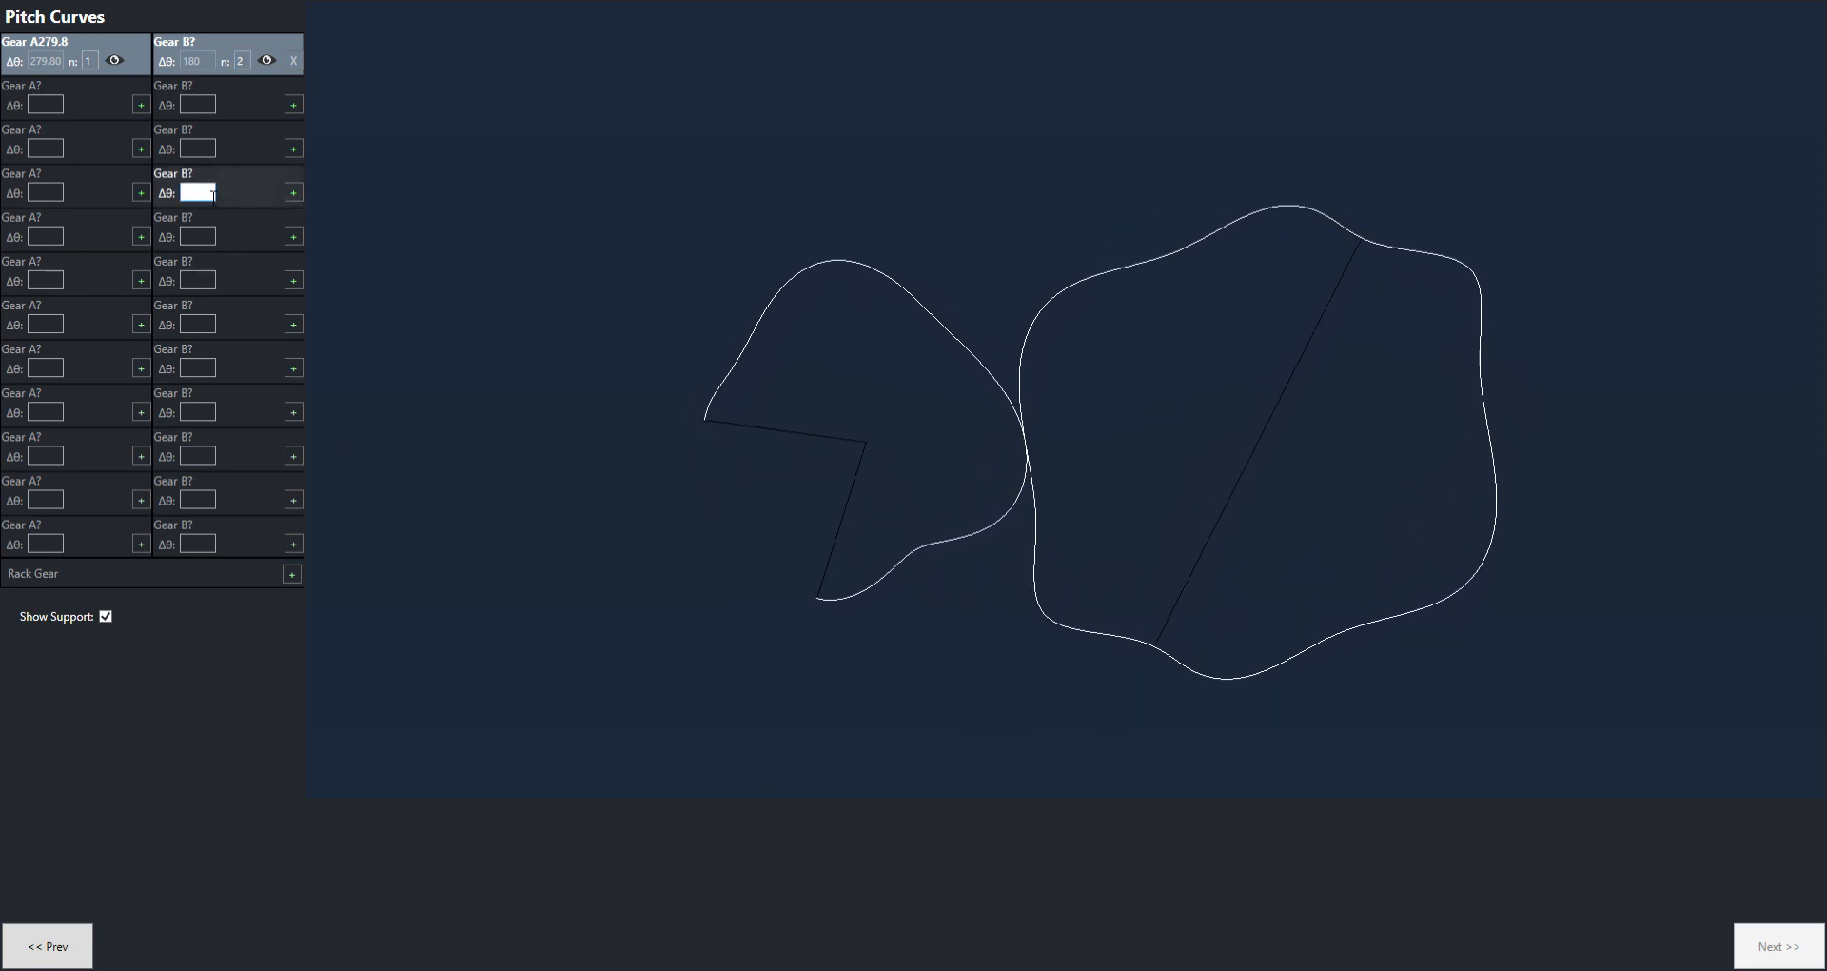
type("33")
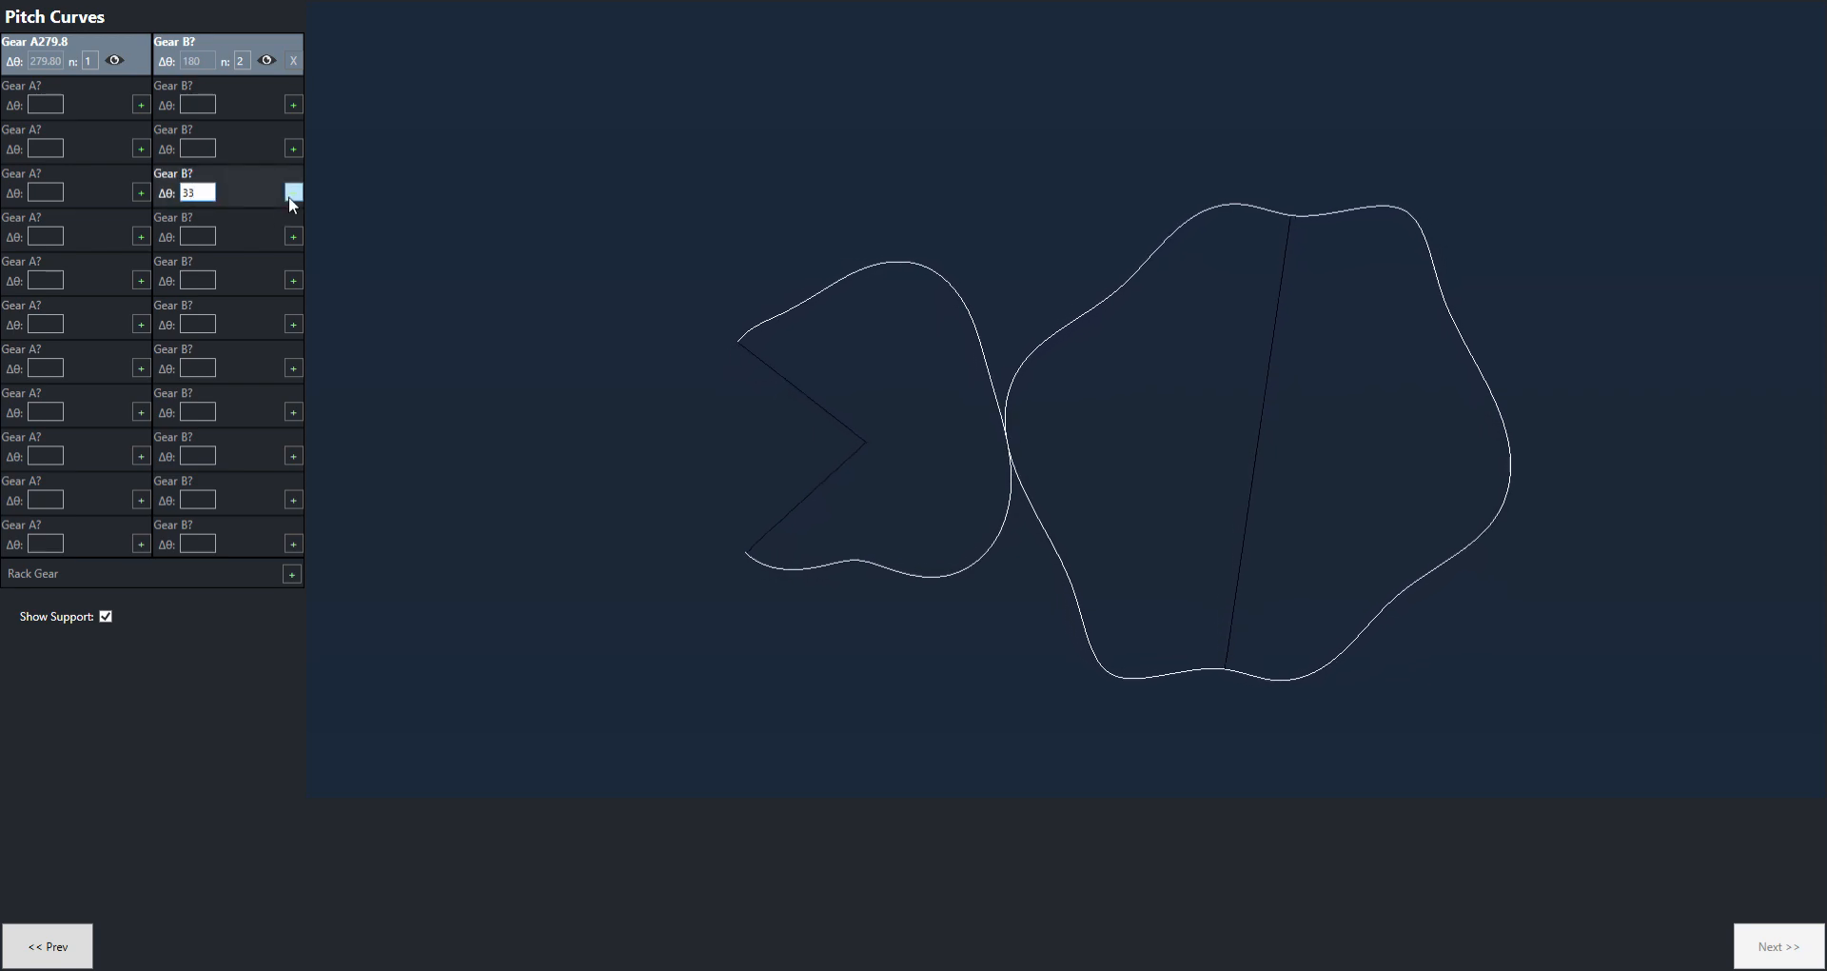
left_click(293, 192)
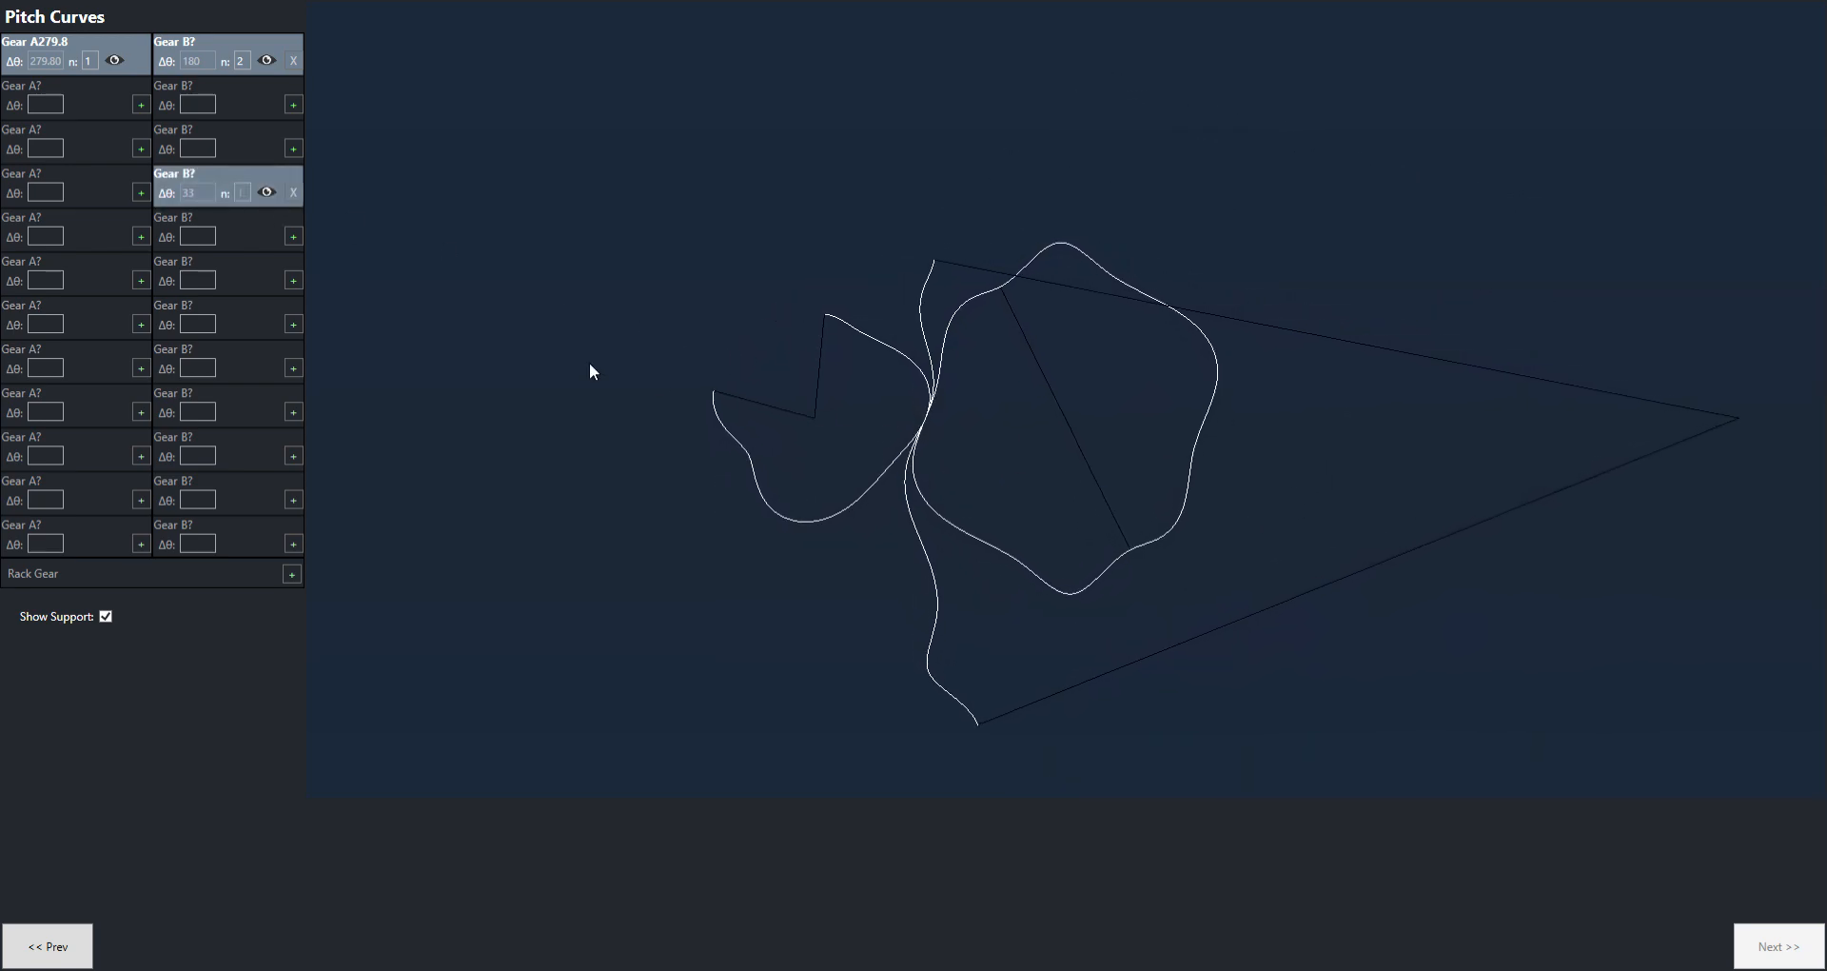
type("5")
left_click(293, 280)
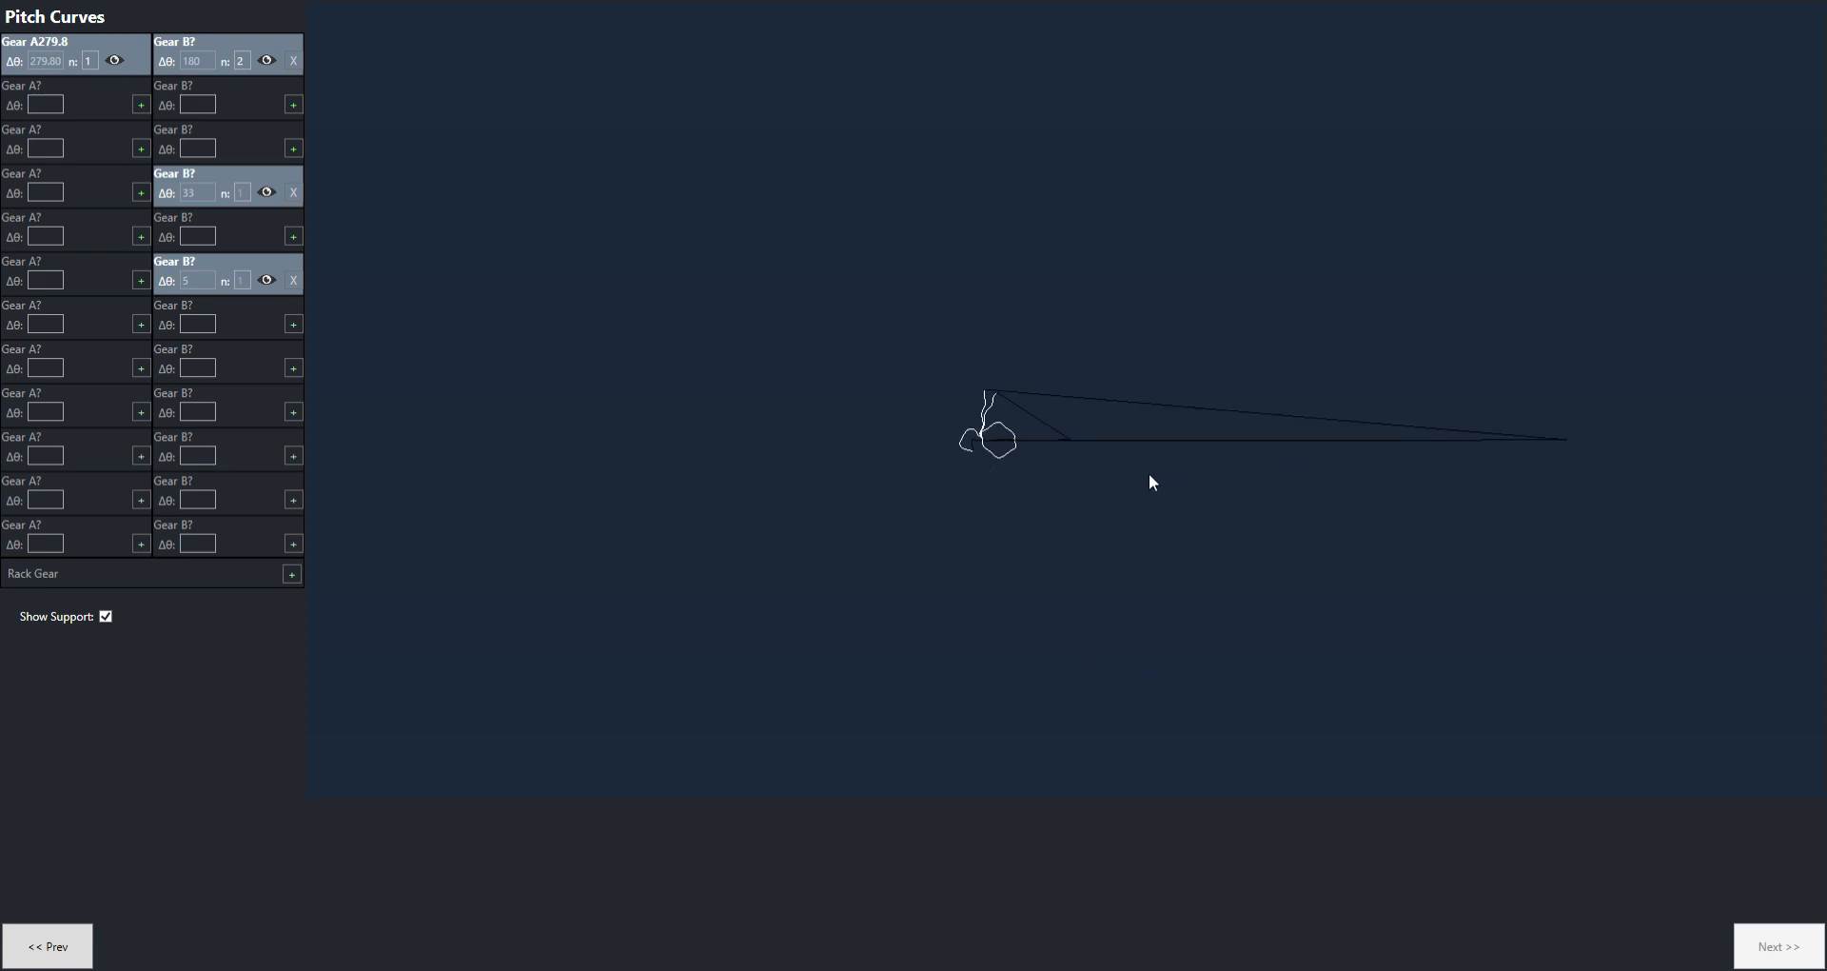
scroll(1507, 442, "up", 3)
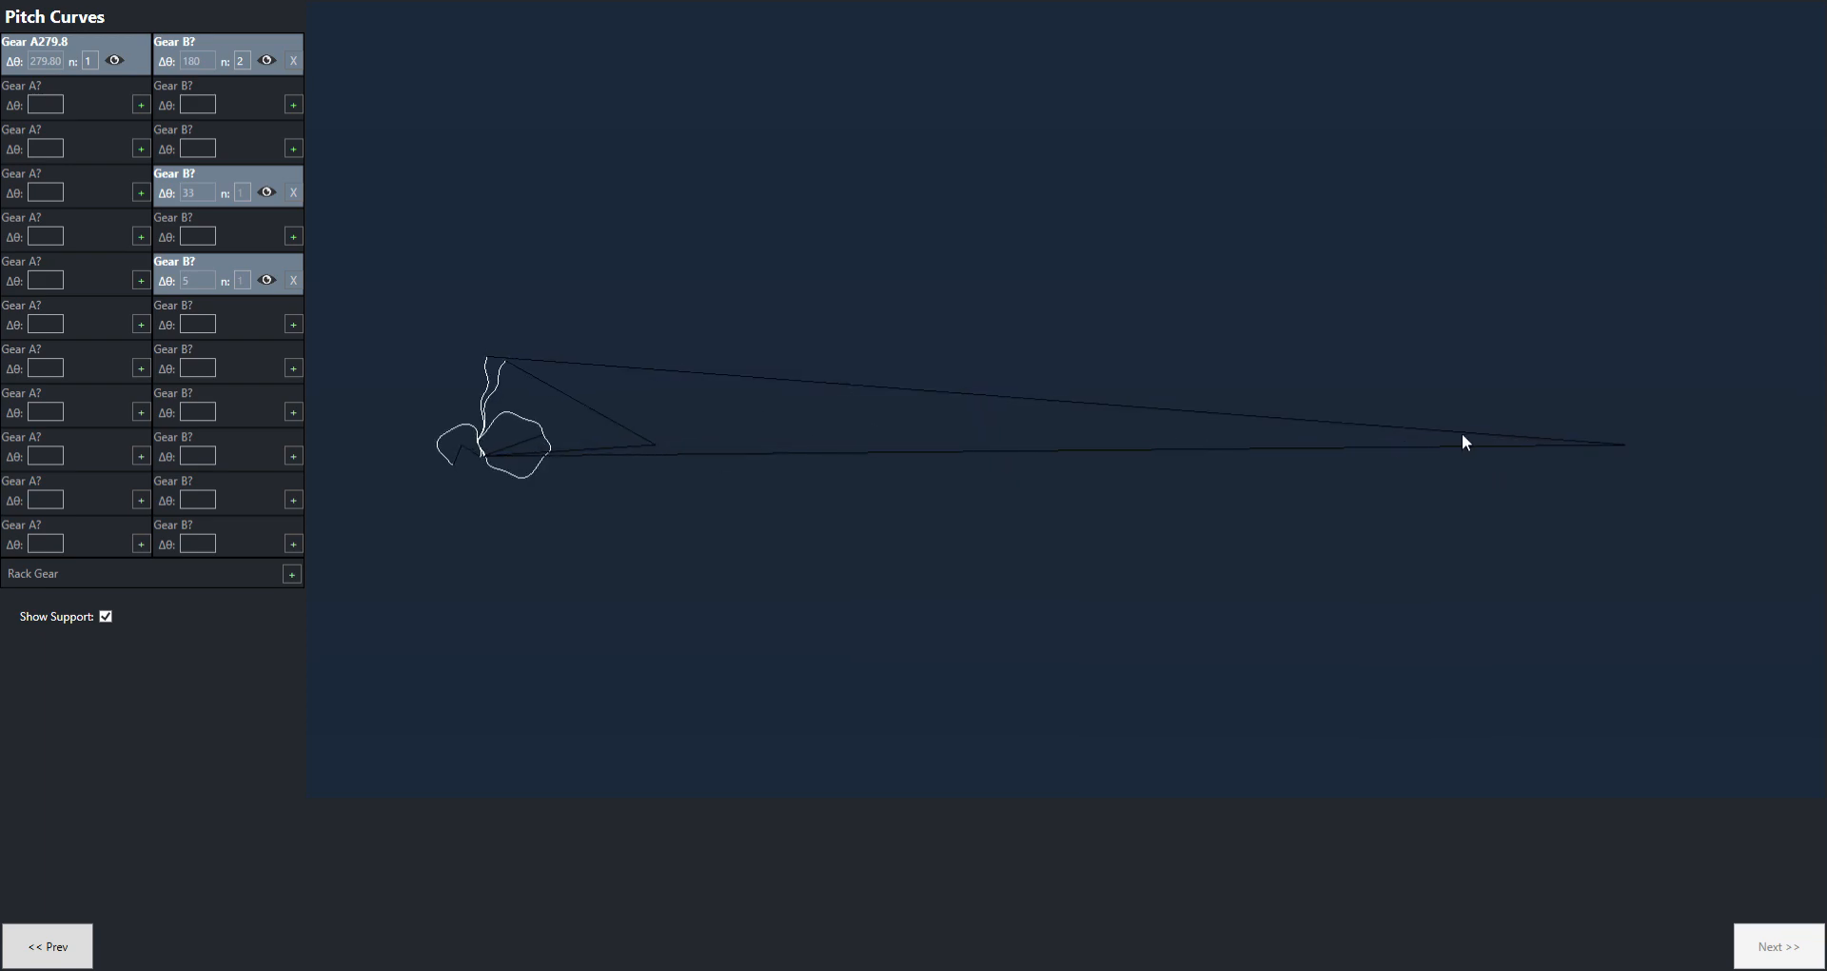
scroll(469, 438, "up", 3)
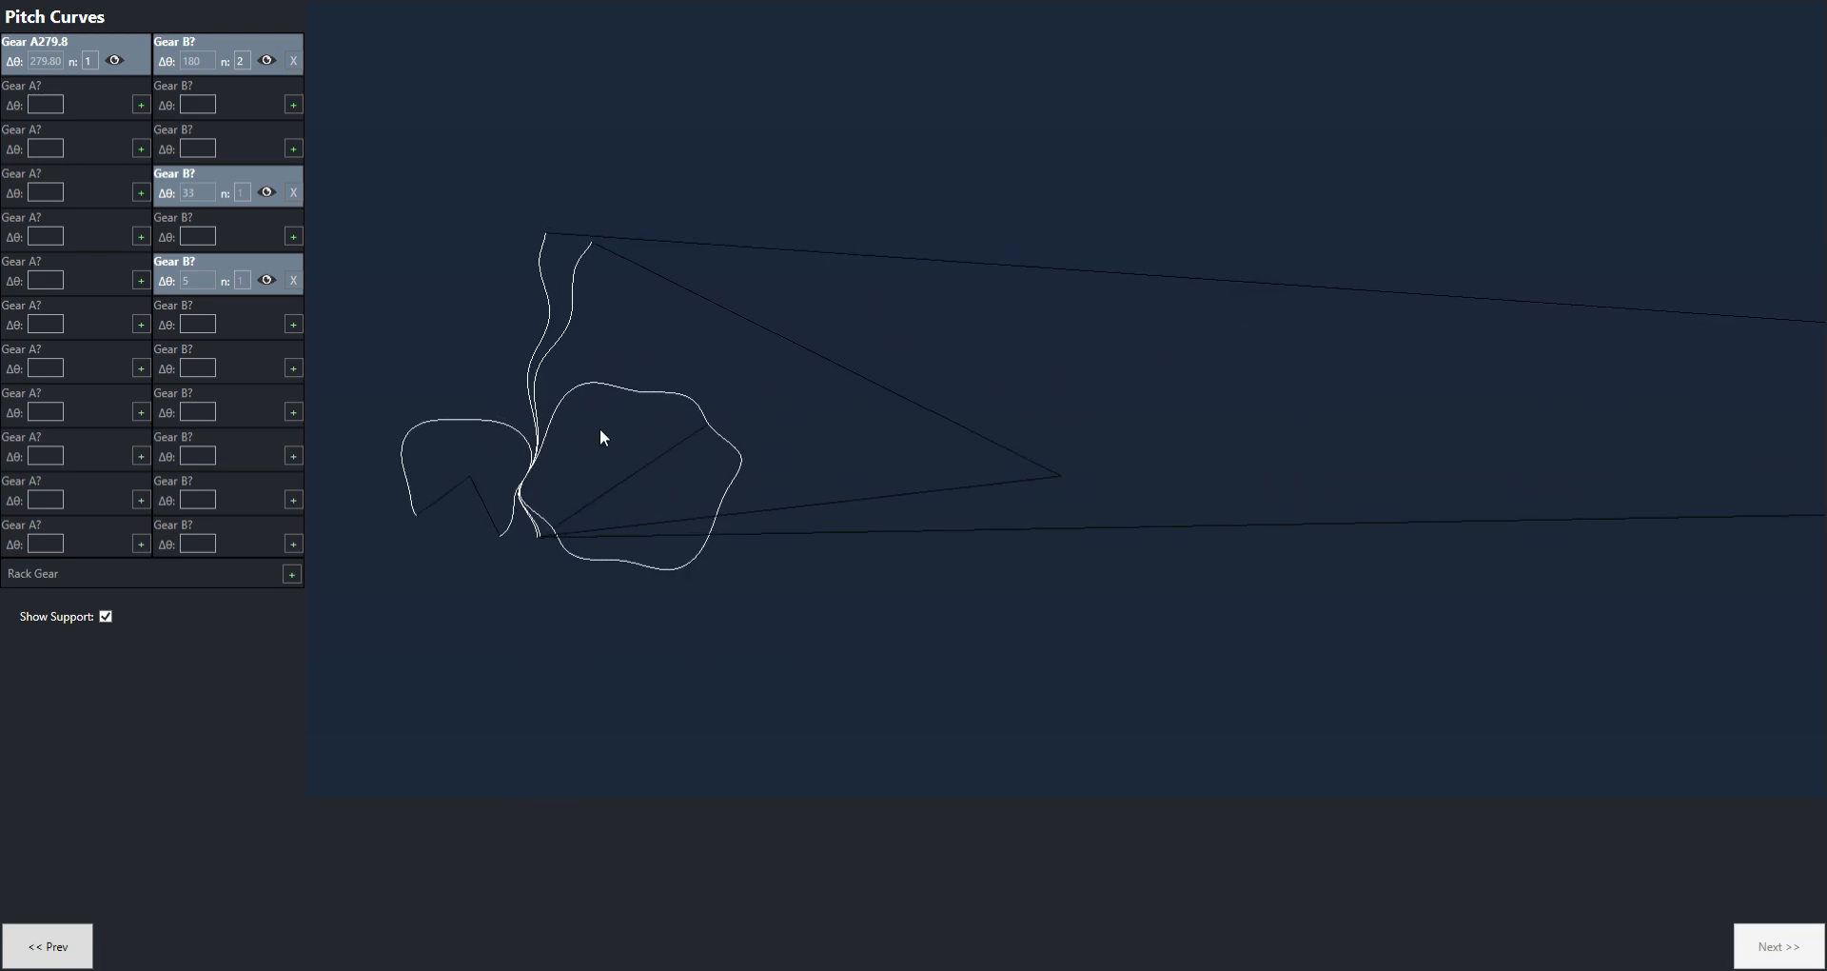
Remove the mating B gears with arc angles of 5, 33 and 180
left_click(293, 280)
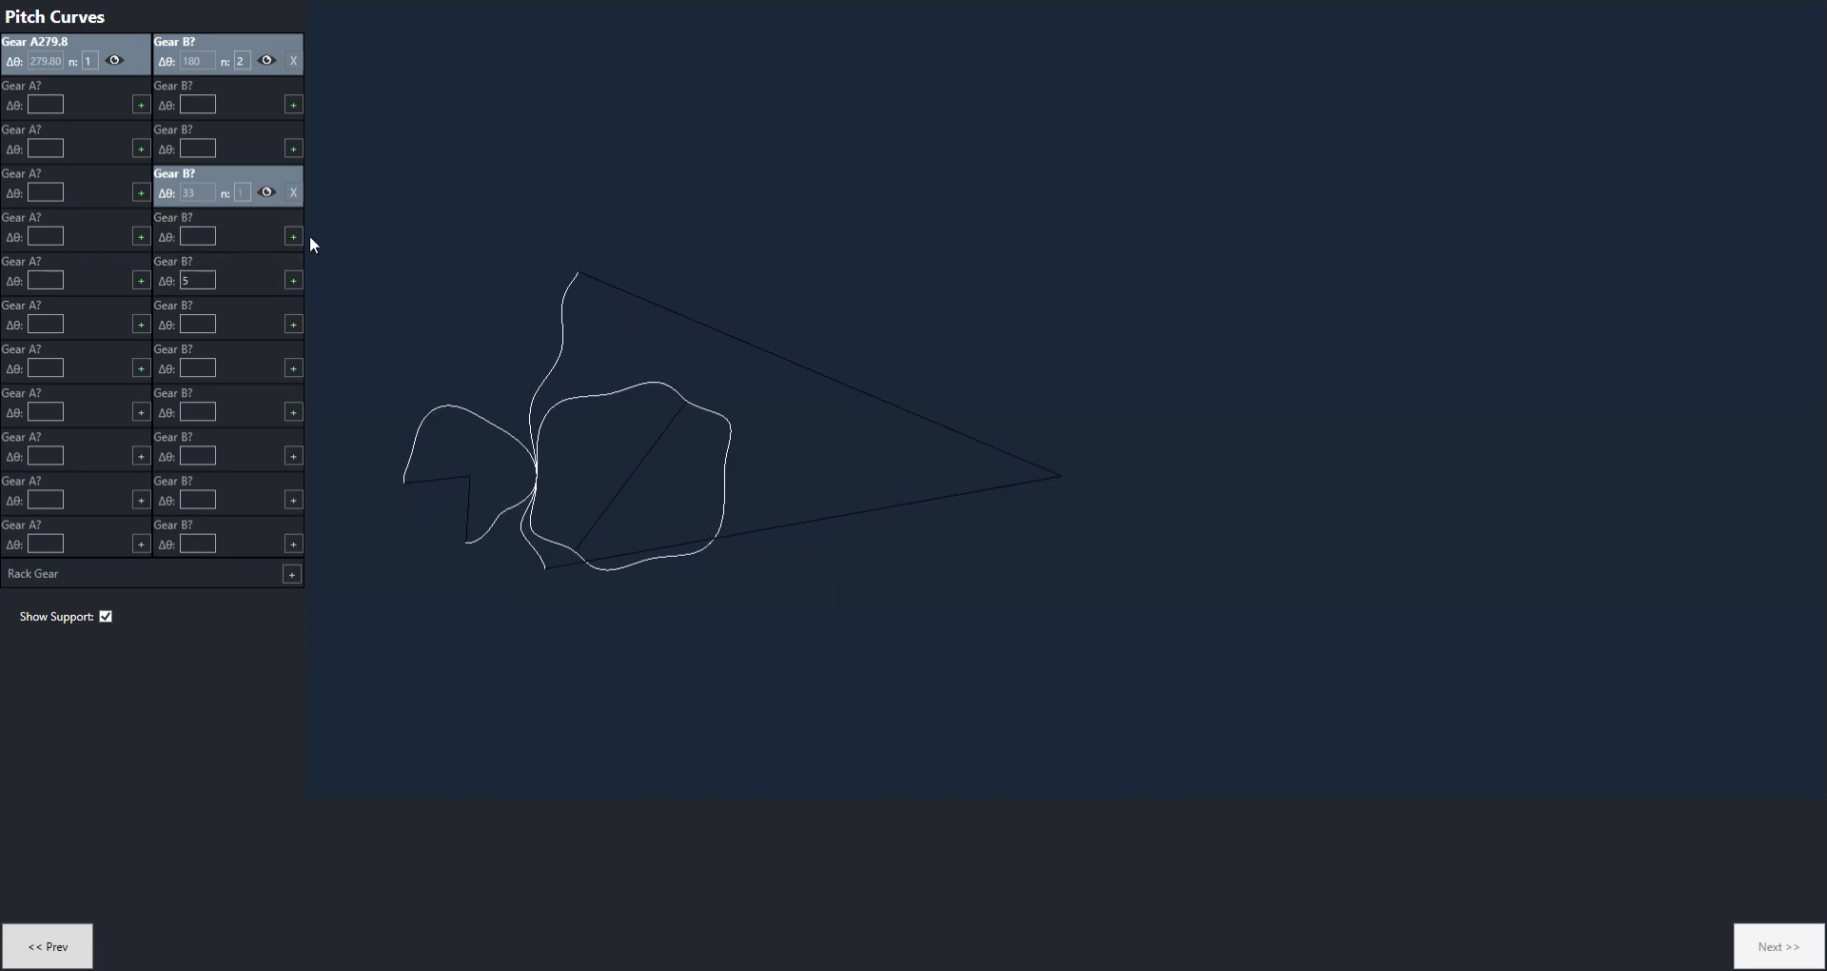
left_click(298, 192)
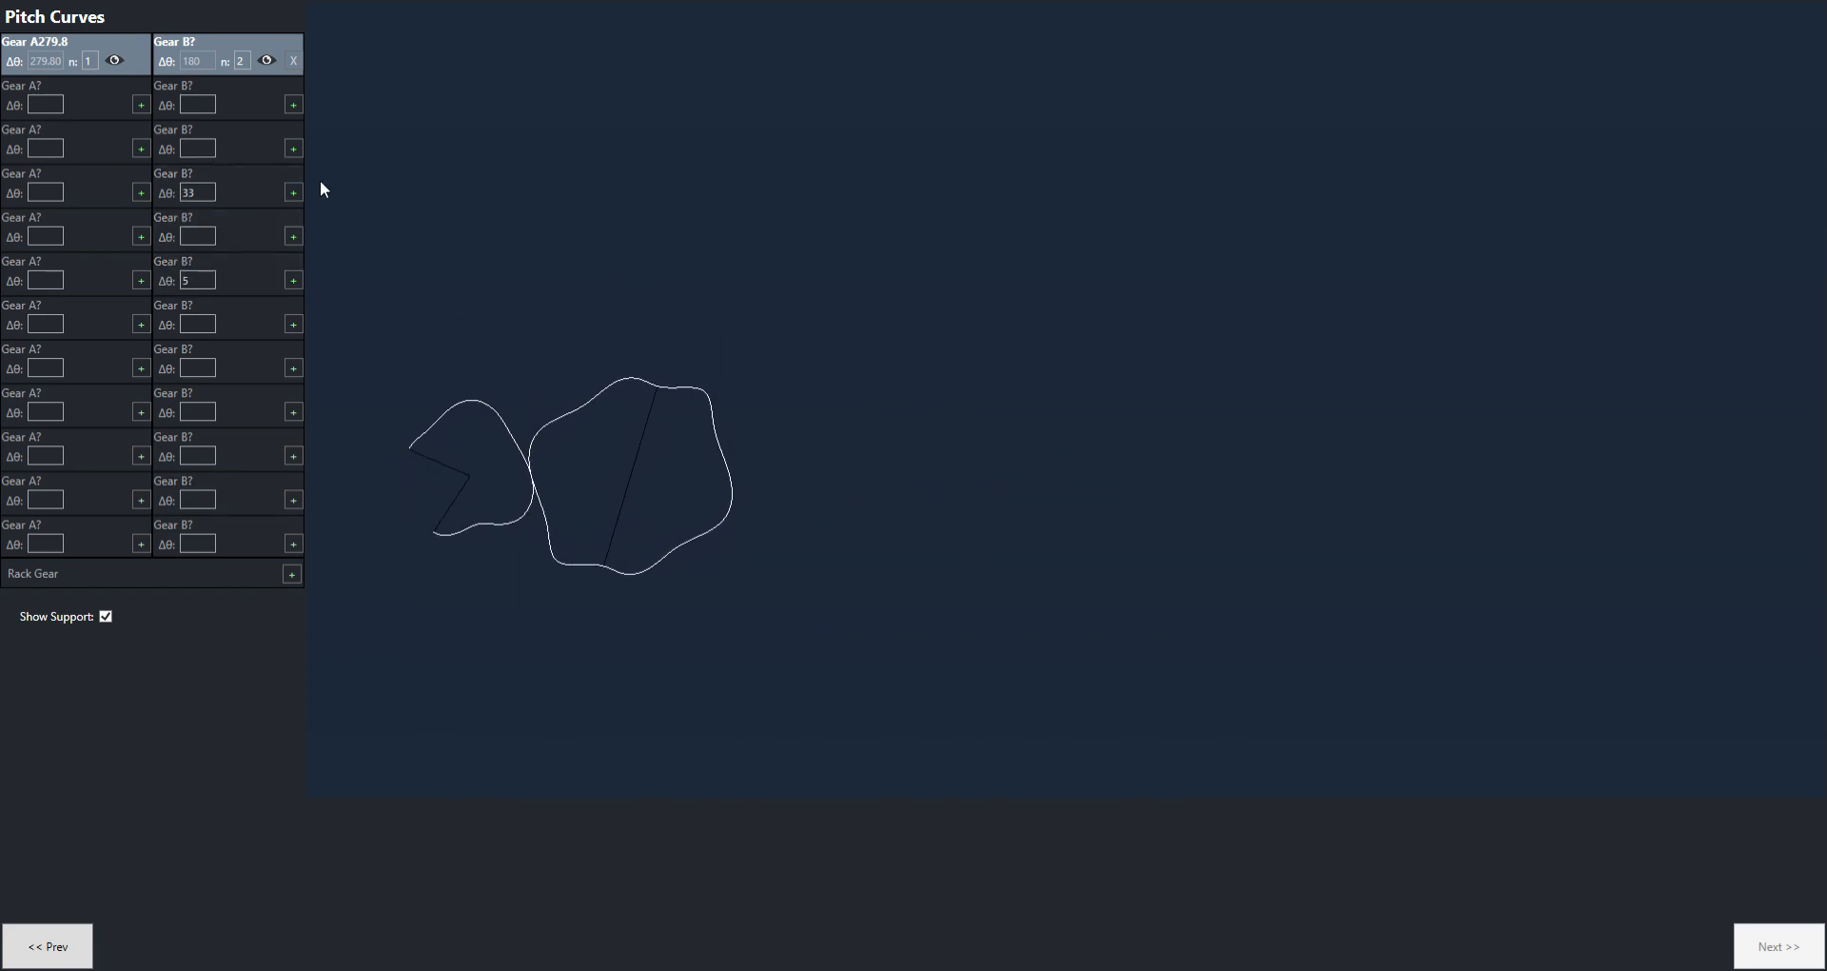
left_click(294, 61)
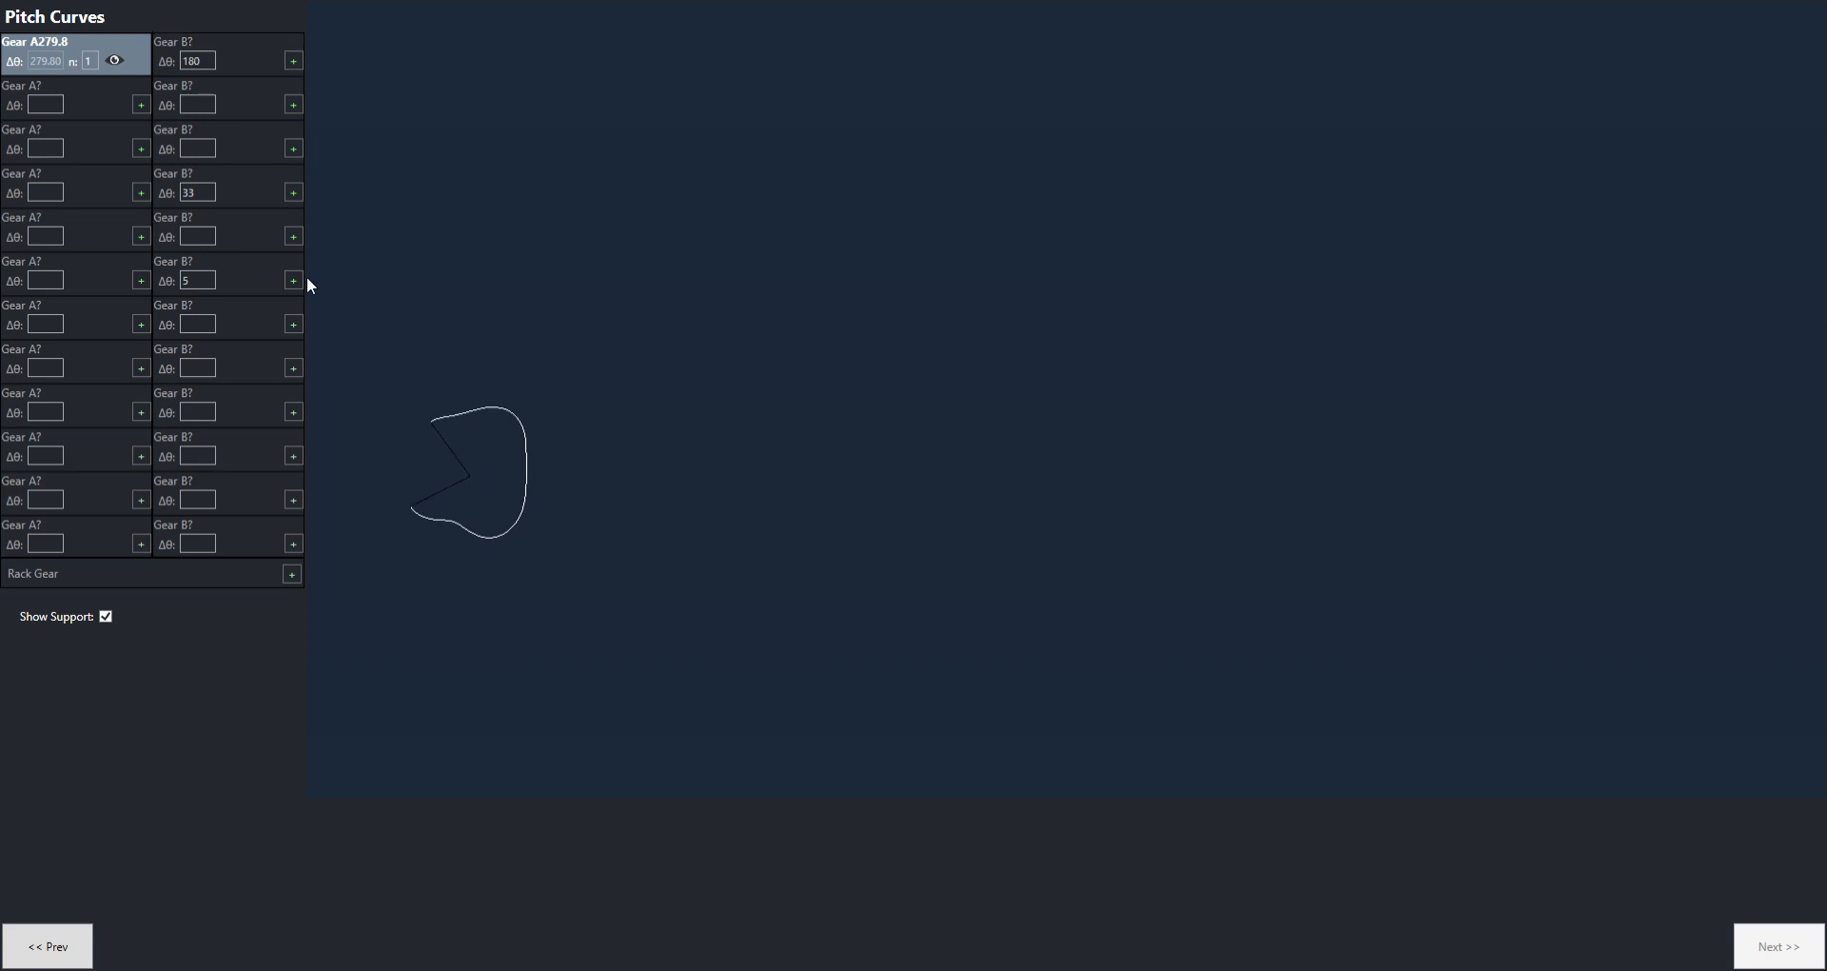
Add a rack gear that mates with the arc gear and set its n value to 3
left_click(289, 574)
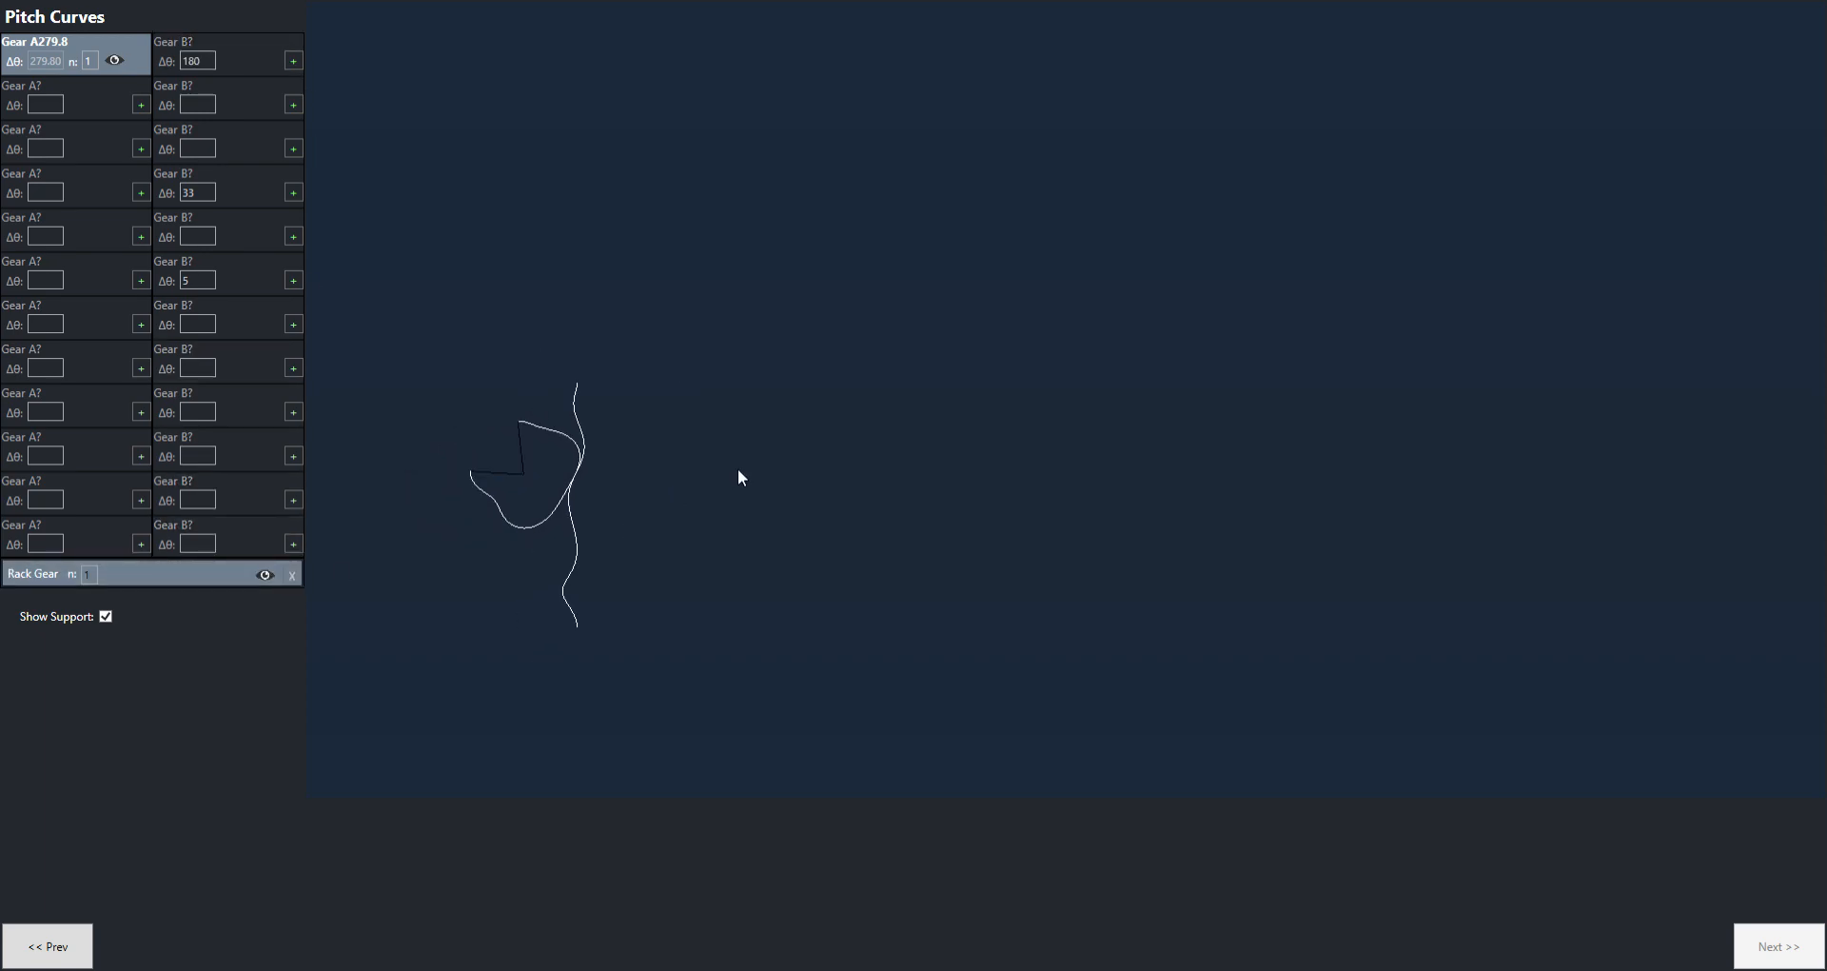
scroll(525, 489, "up", 3)
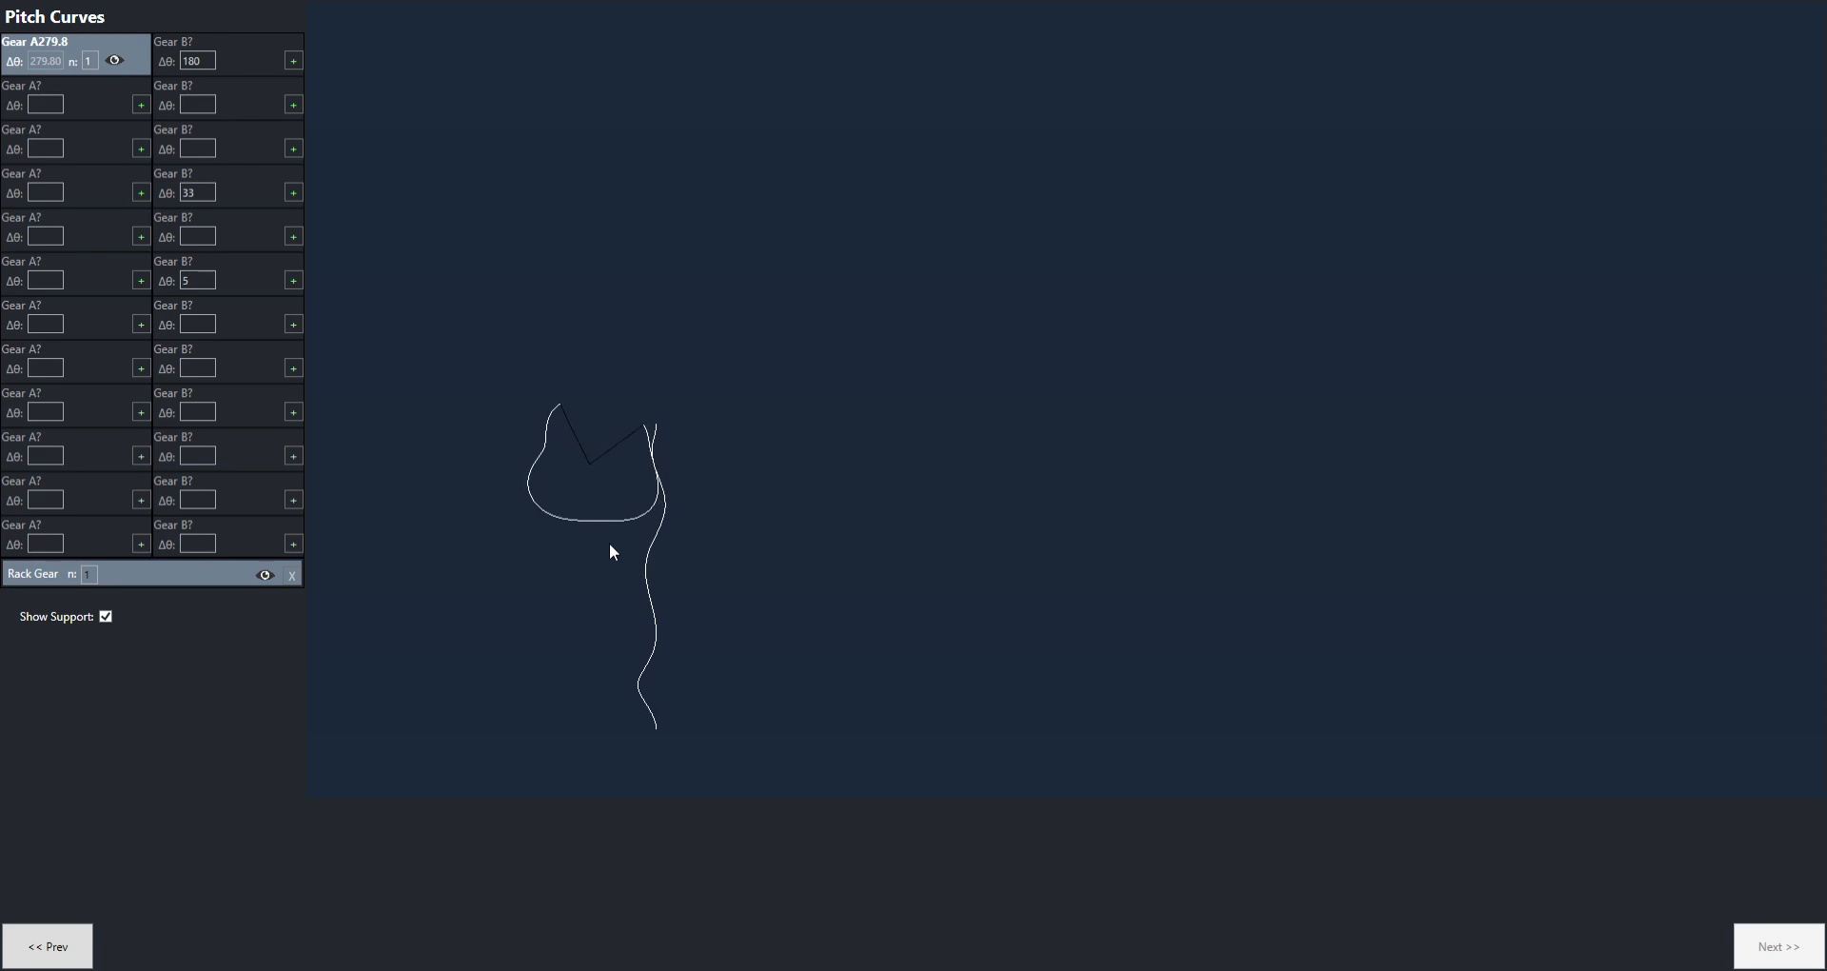
double_click(85, 574)
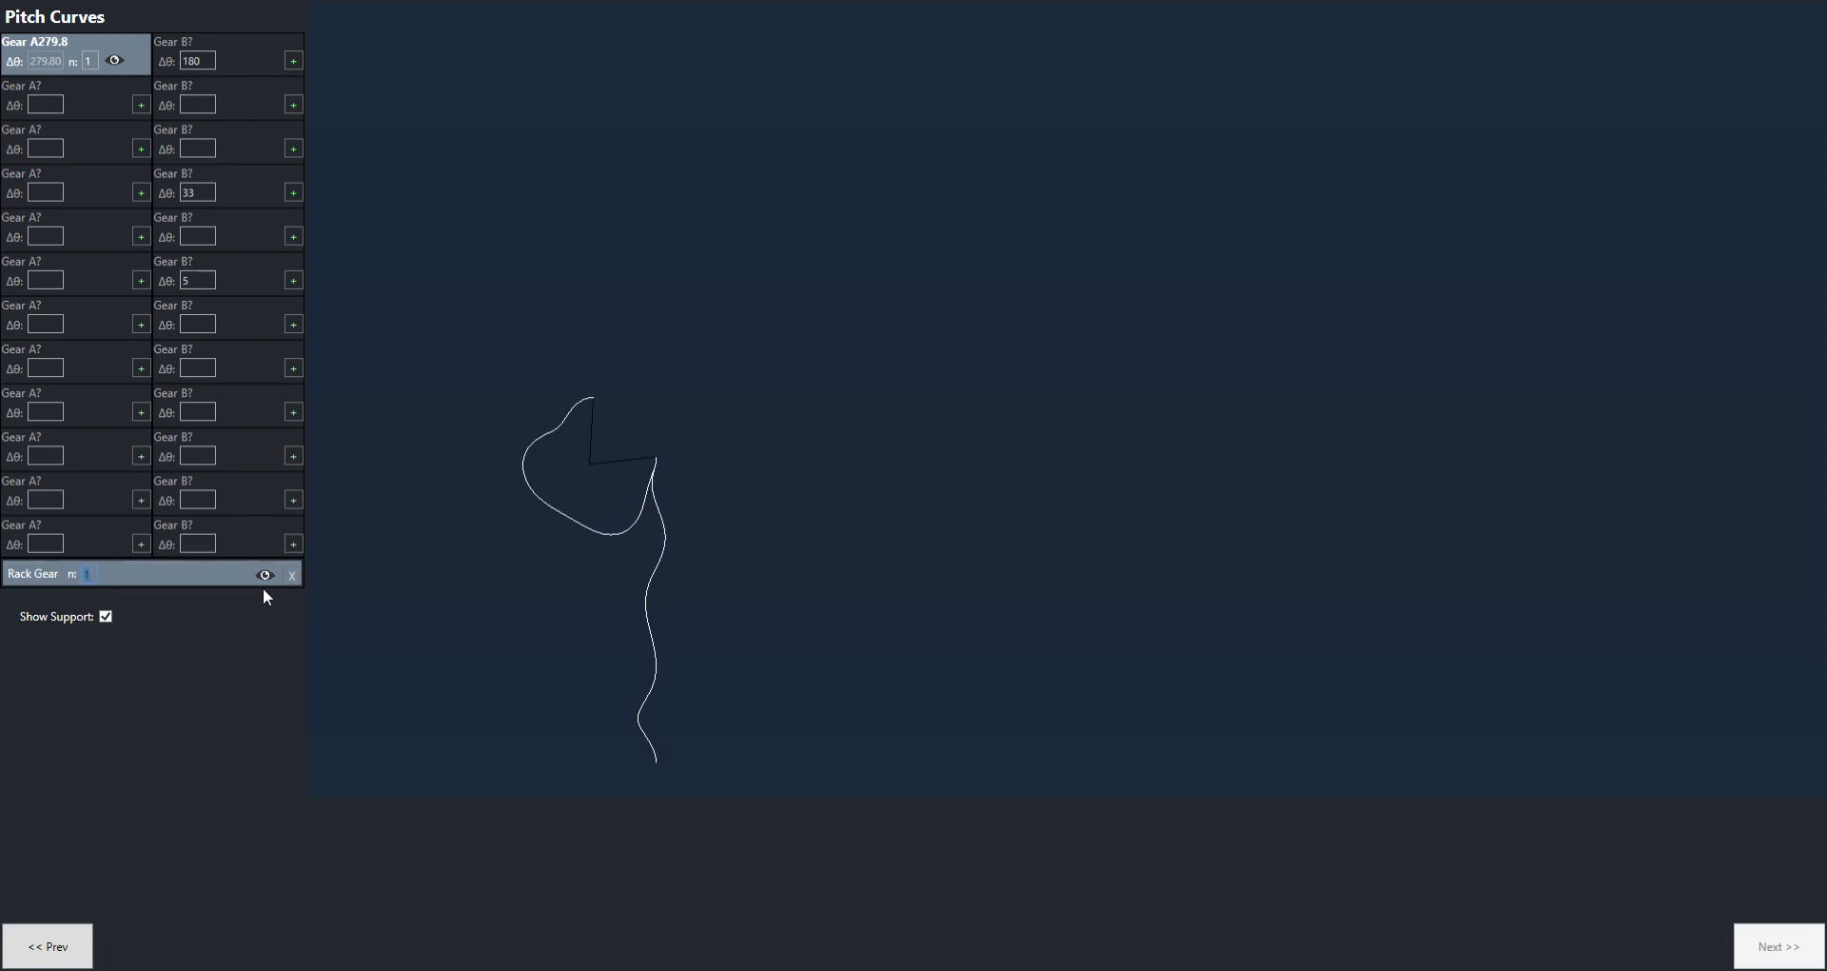
type("3")
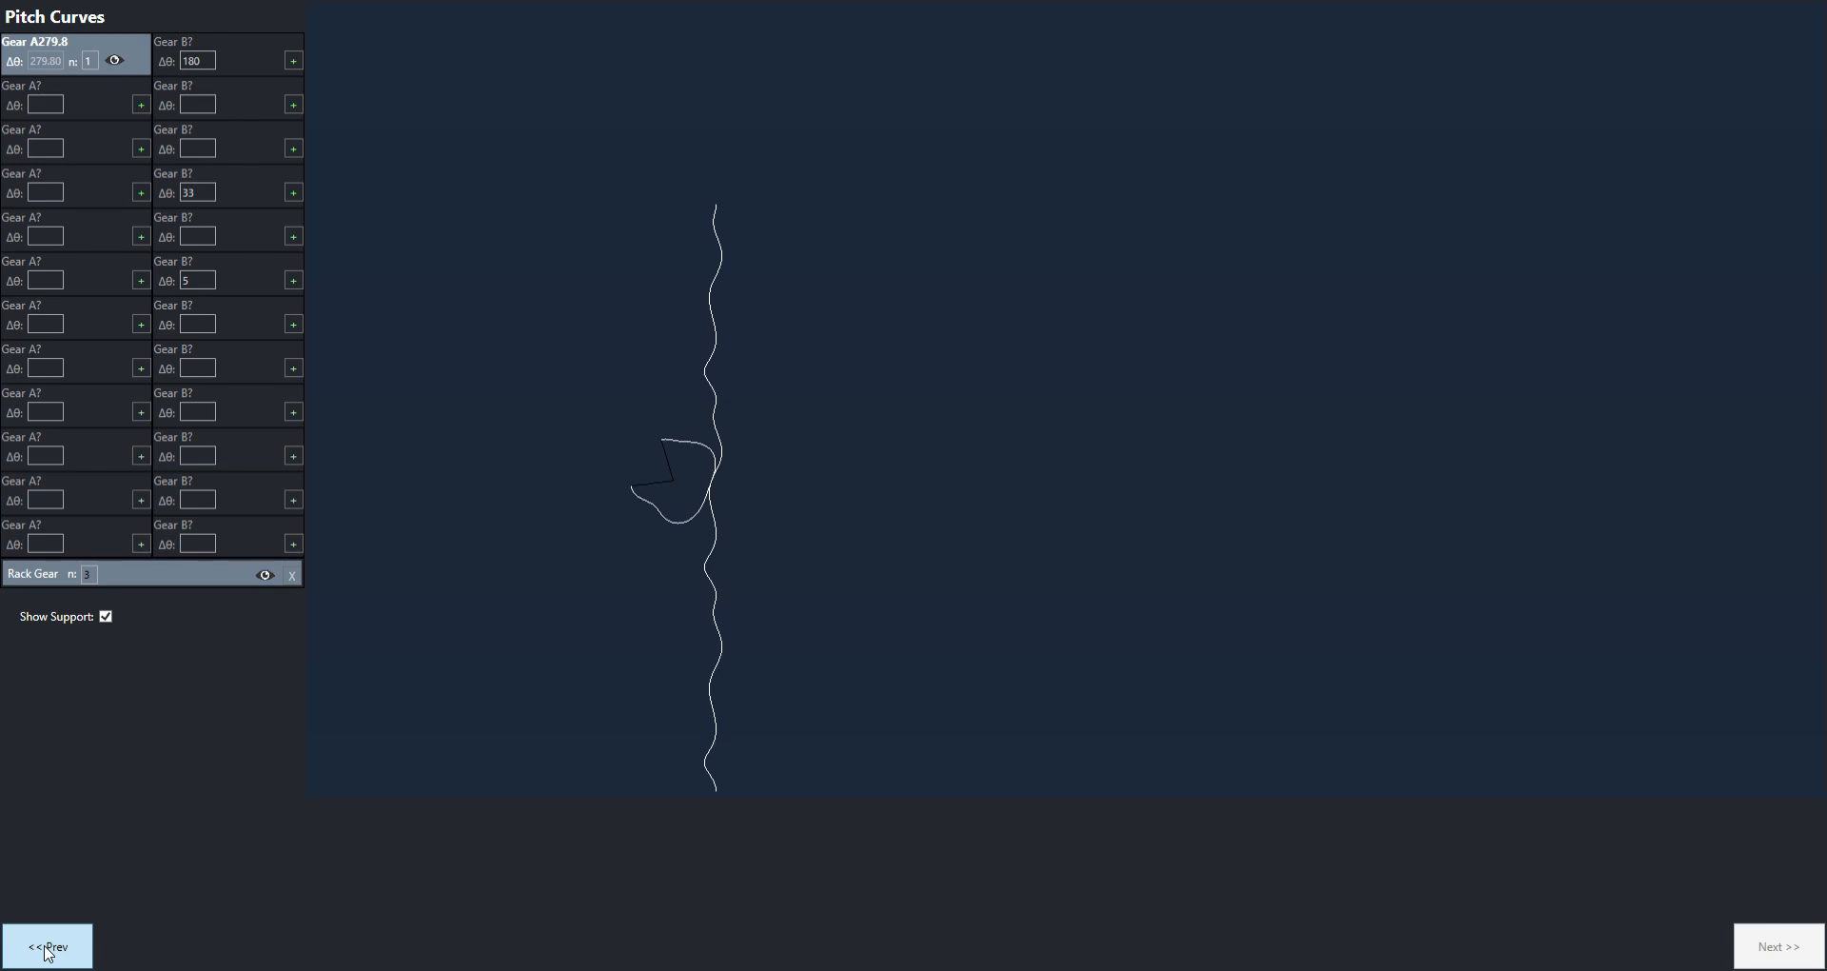
Return to the arc gear's definition and change its design method to By Ratio
left_click(49, 947)
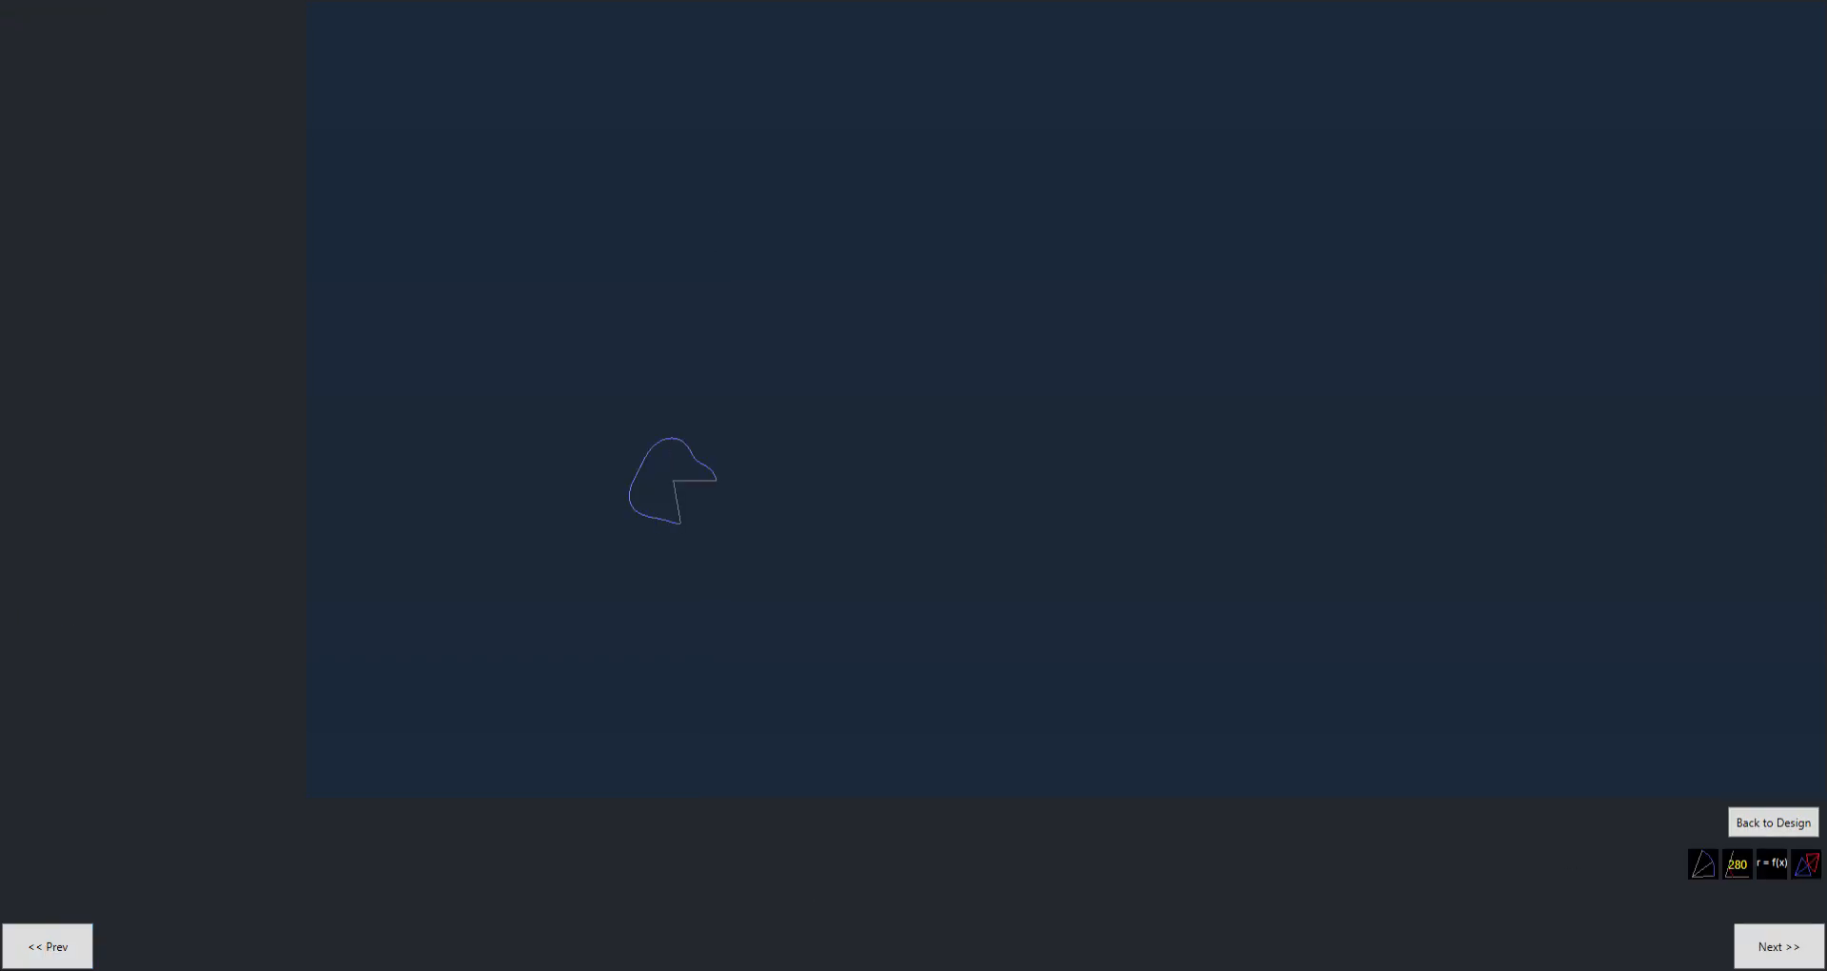
left_click(1768, 824)
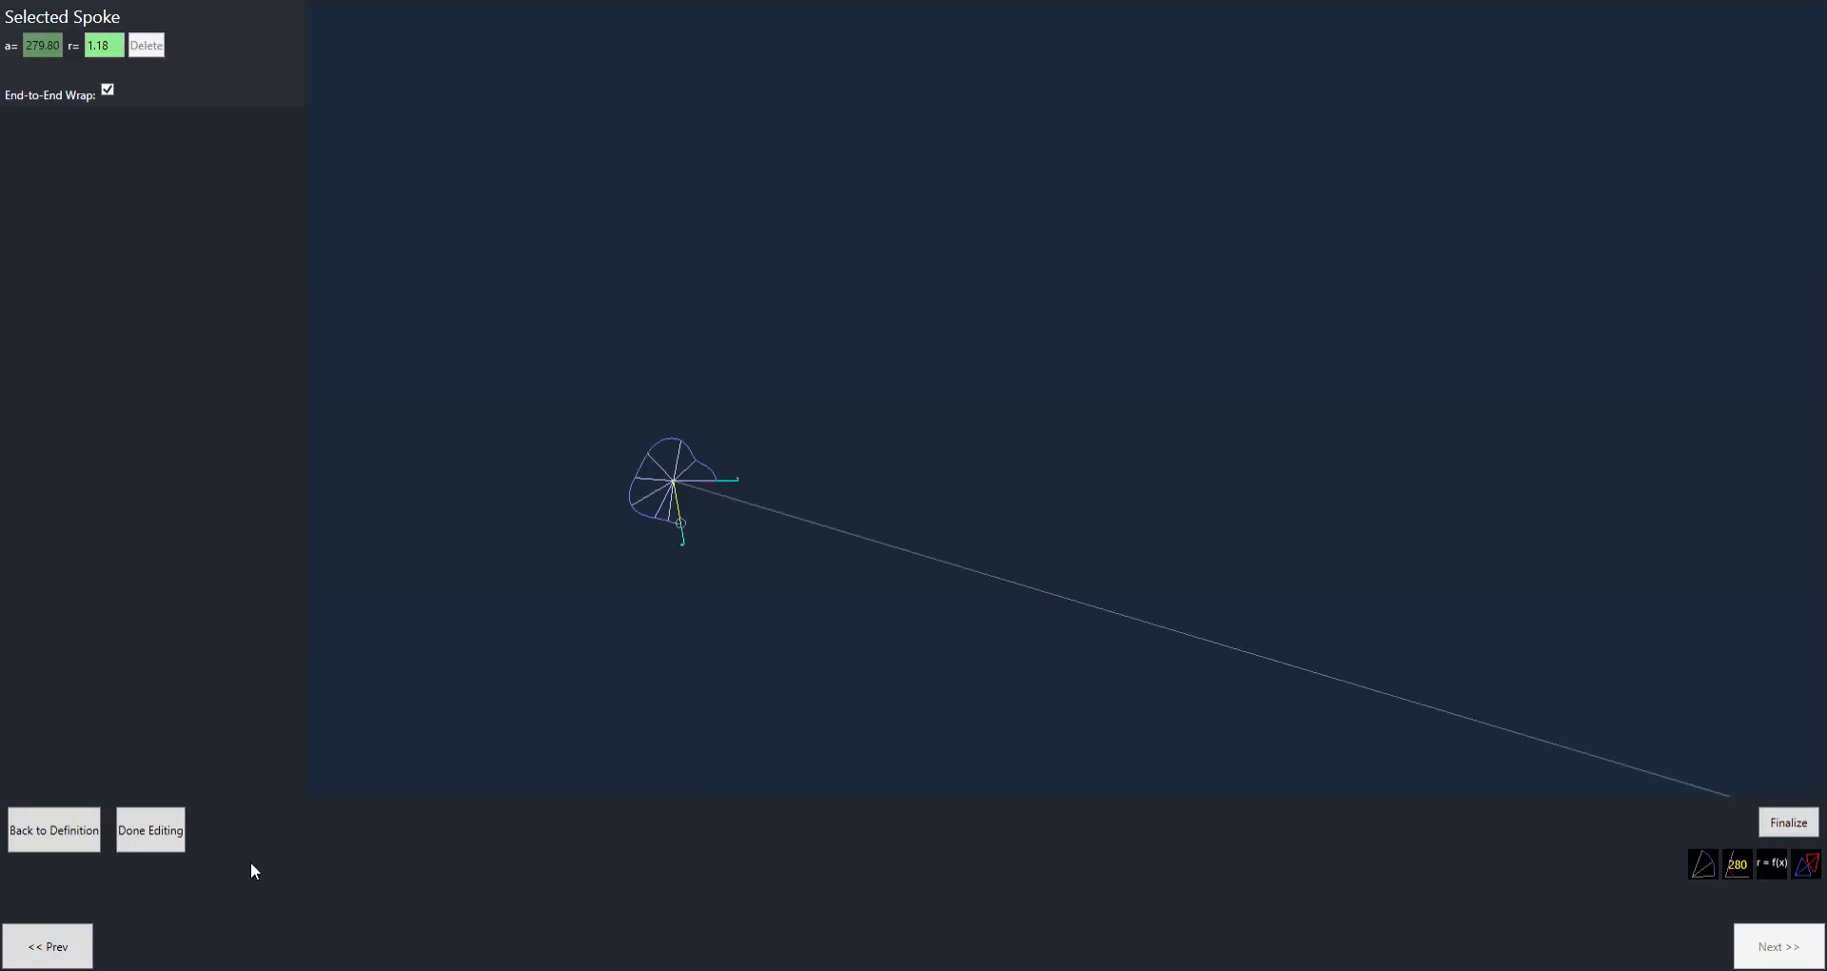
left_click(78, 835)
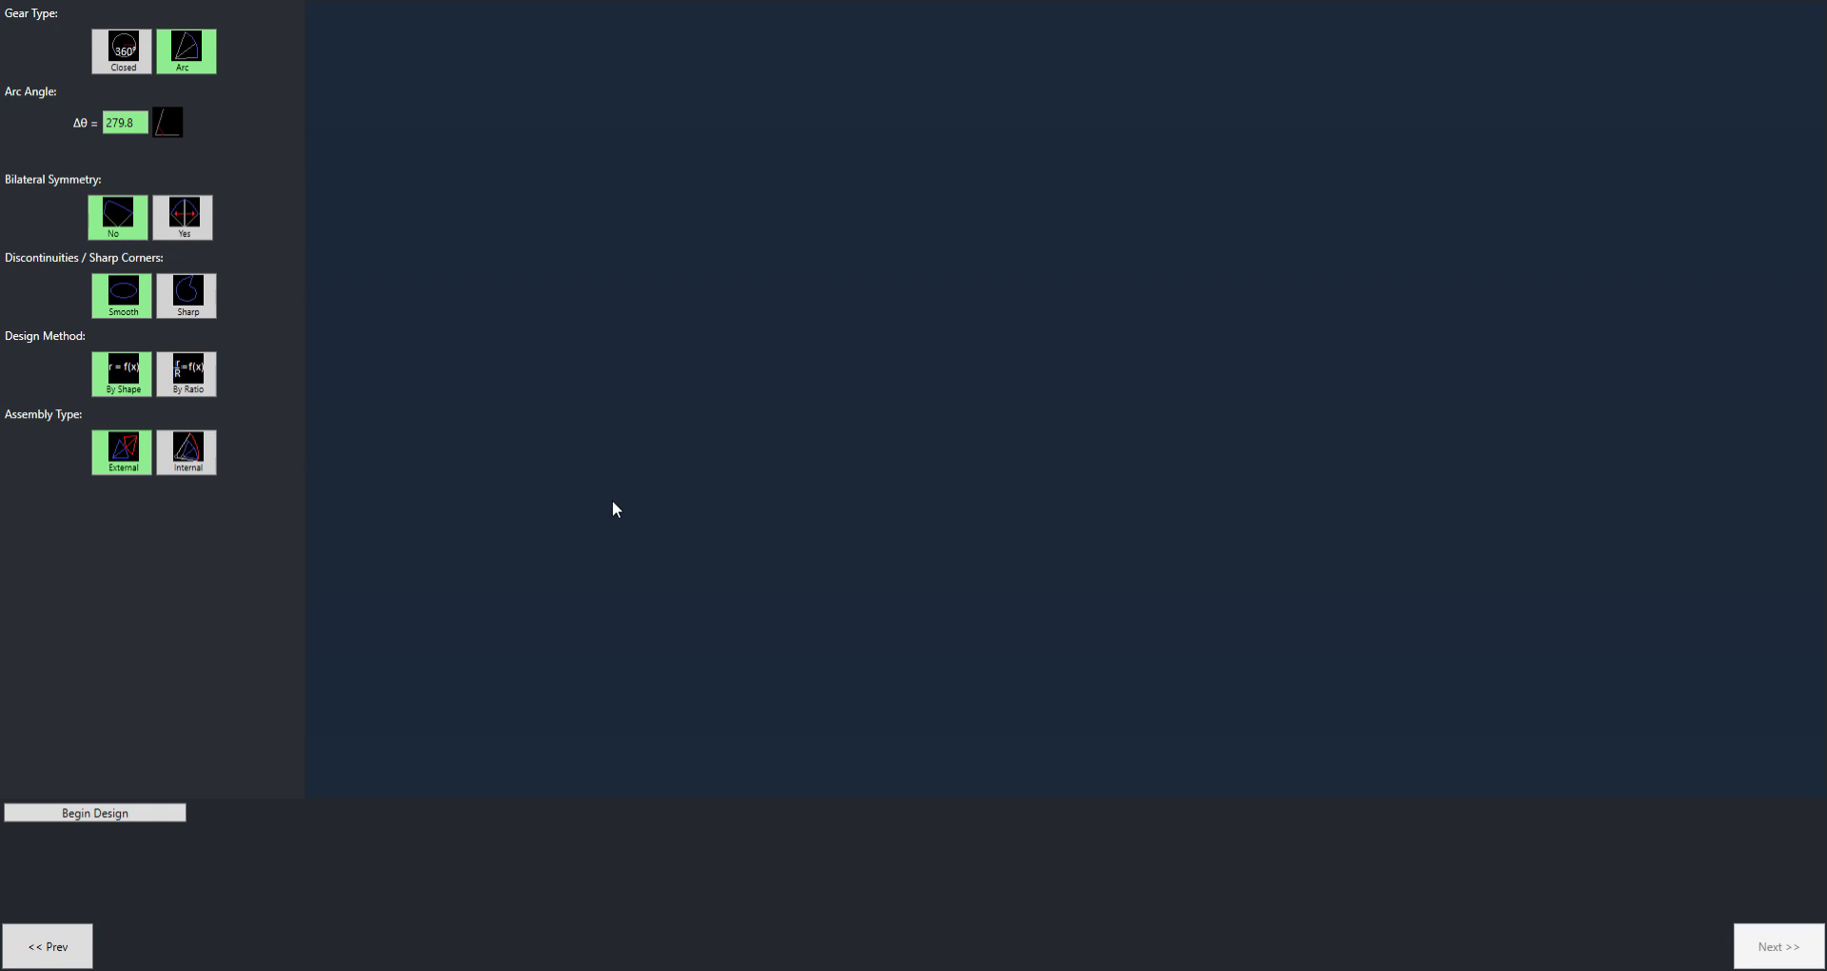
left_click(191, 379)
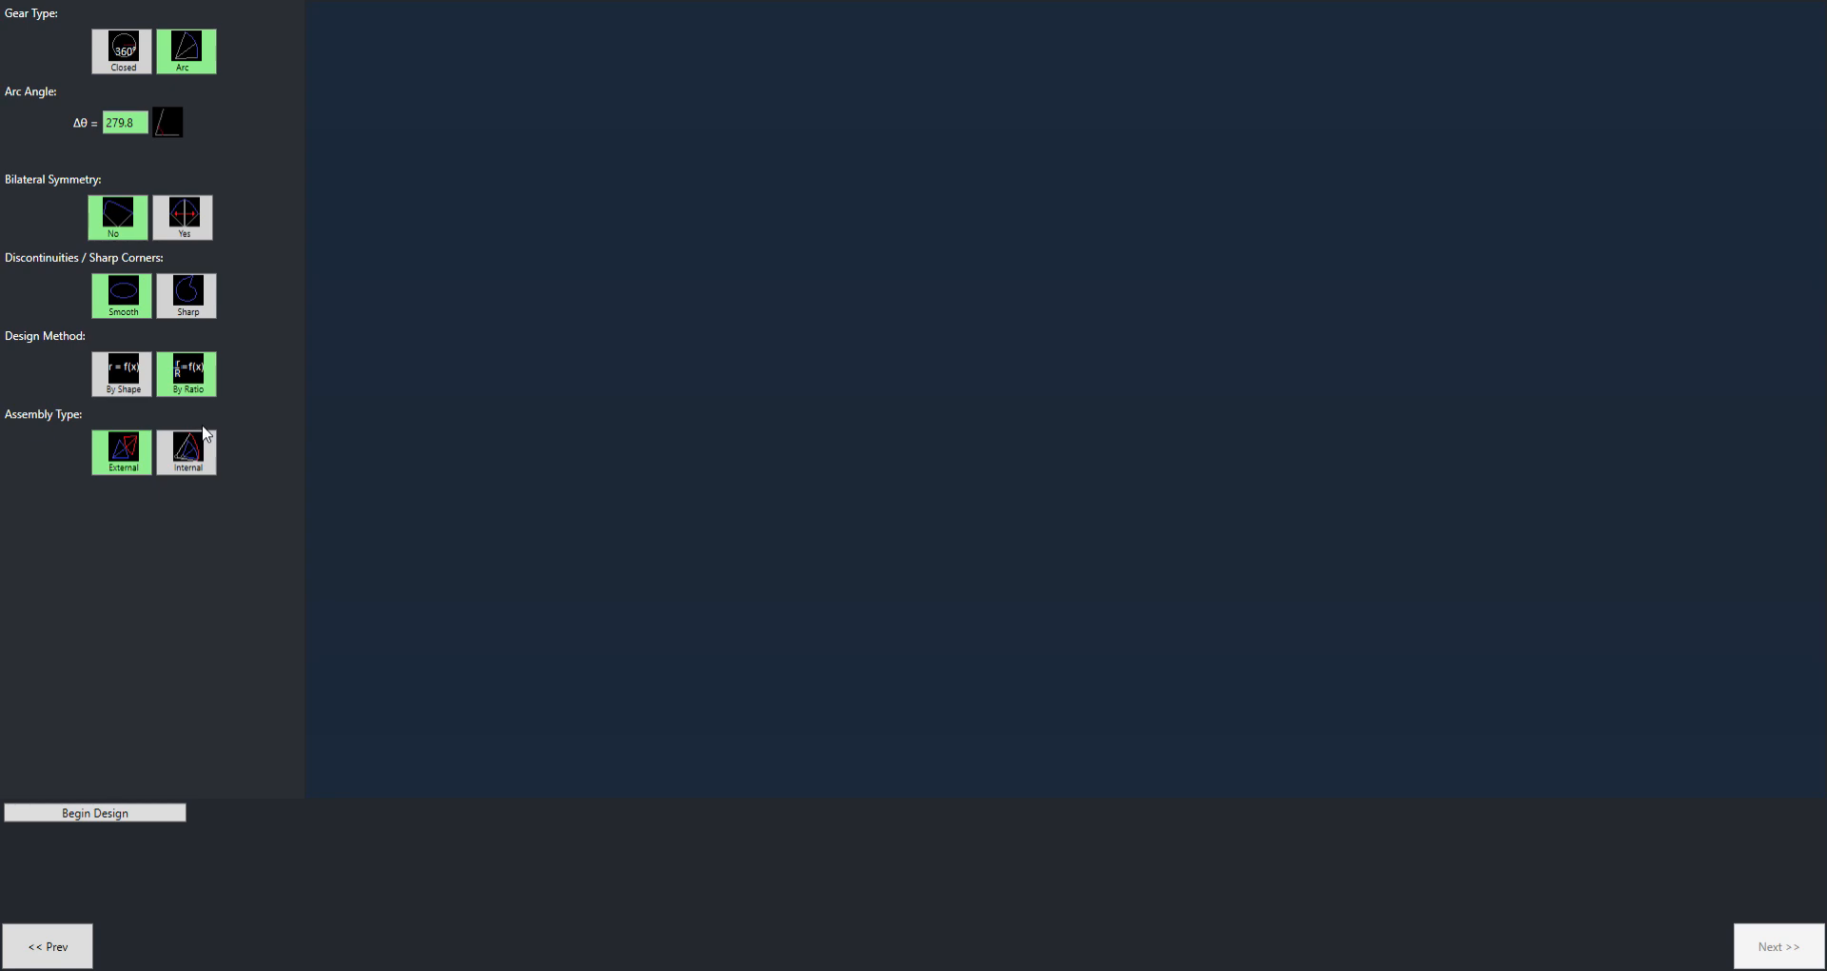
Add four interior spokes to the By Ratio arc gear and enable End-to-End Wrap
left_click(128, 812)
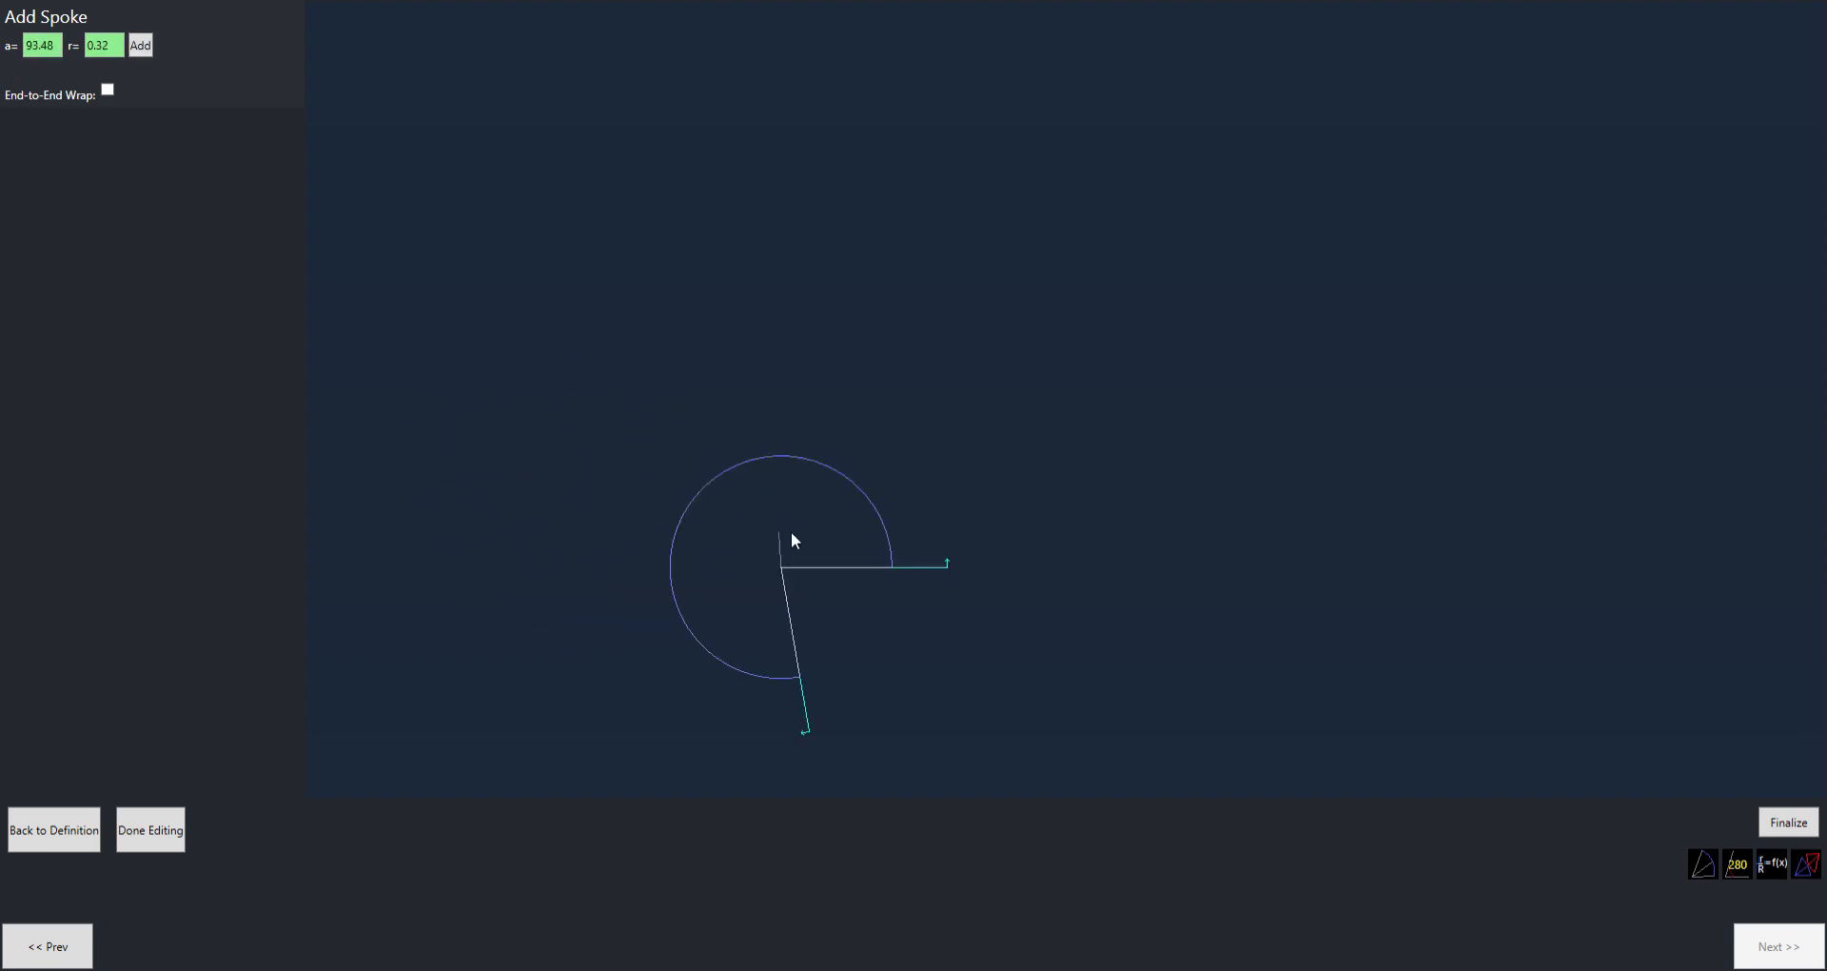
left_click(837, 516)
left_click(683, 666)
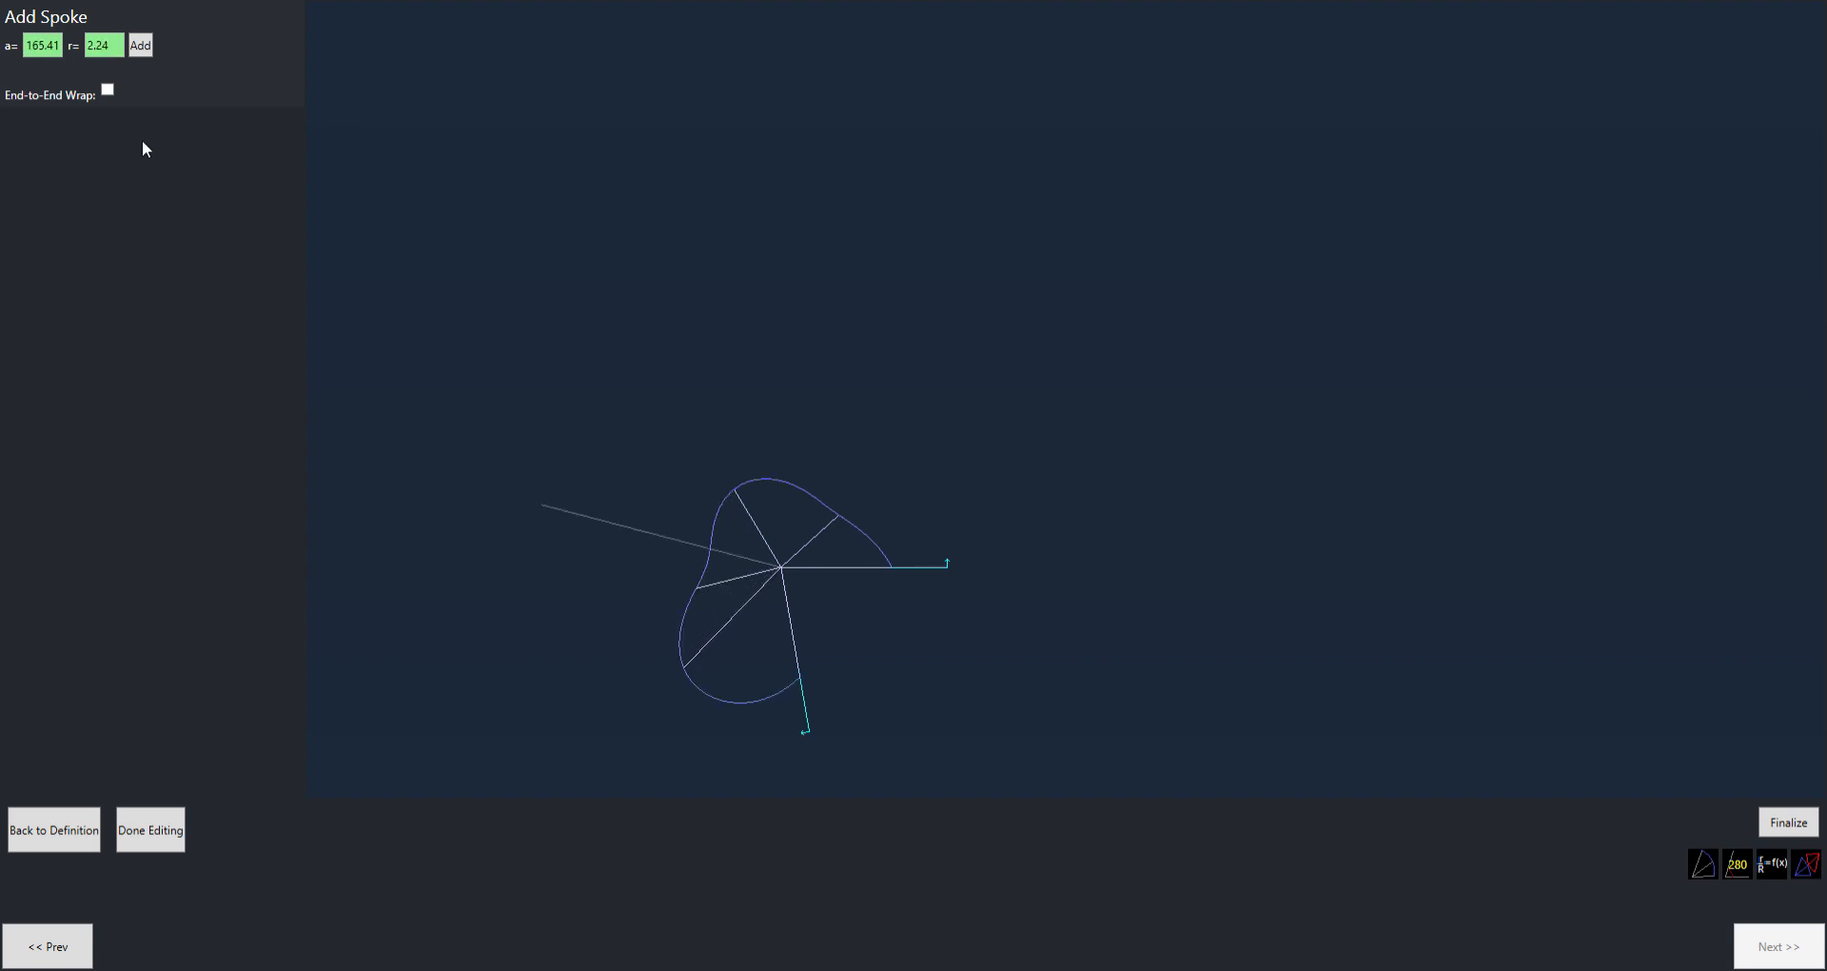
left_click(108, 91)
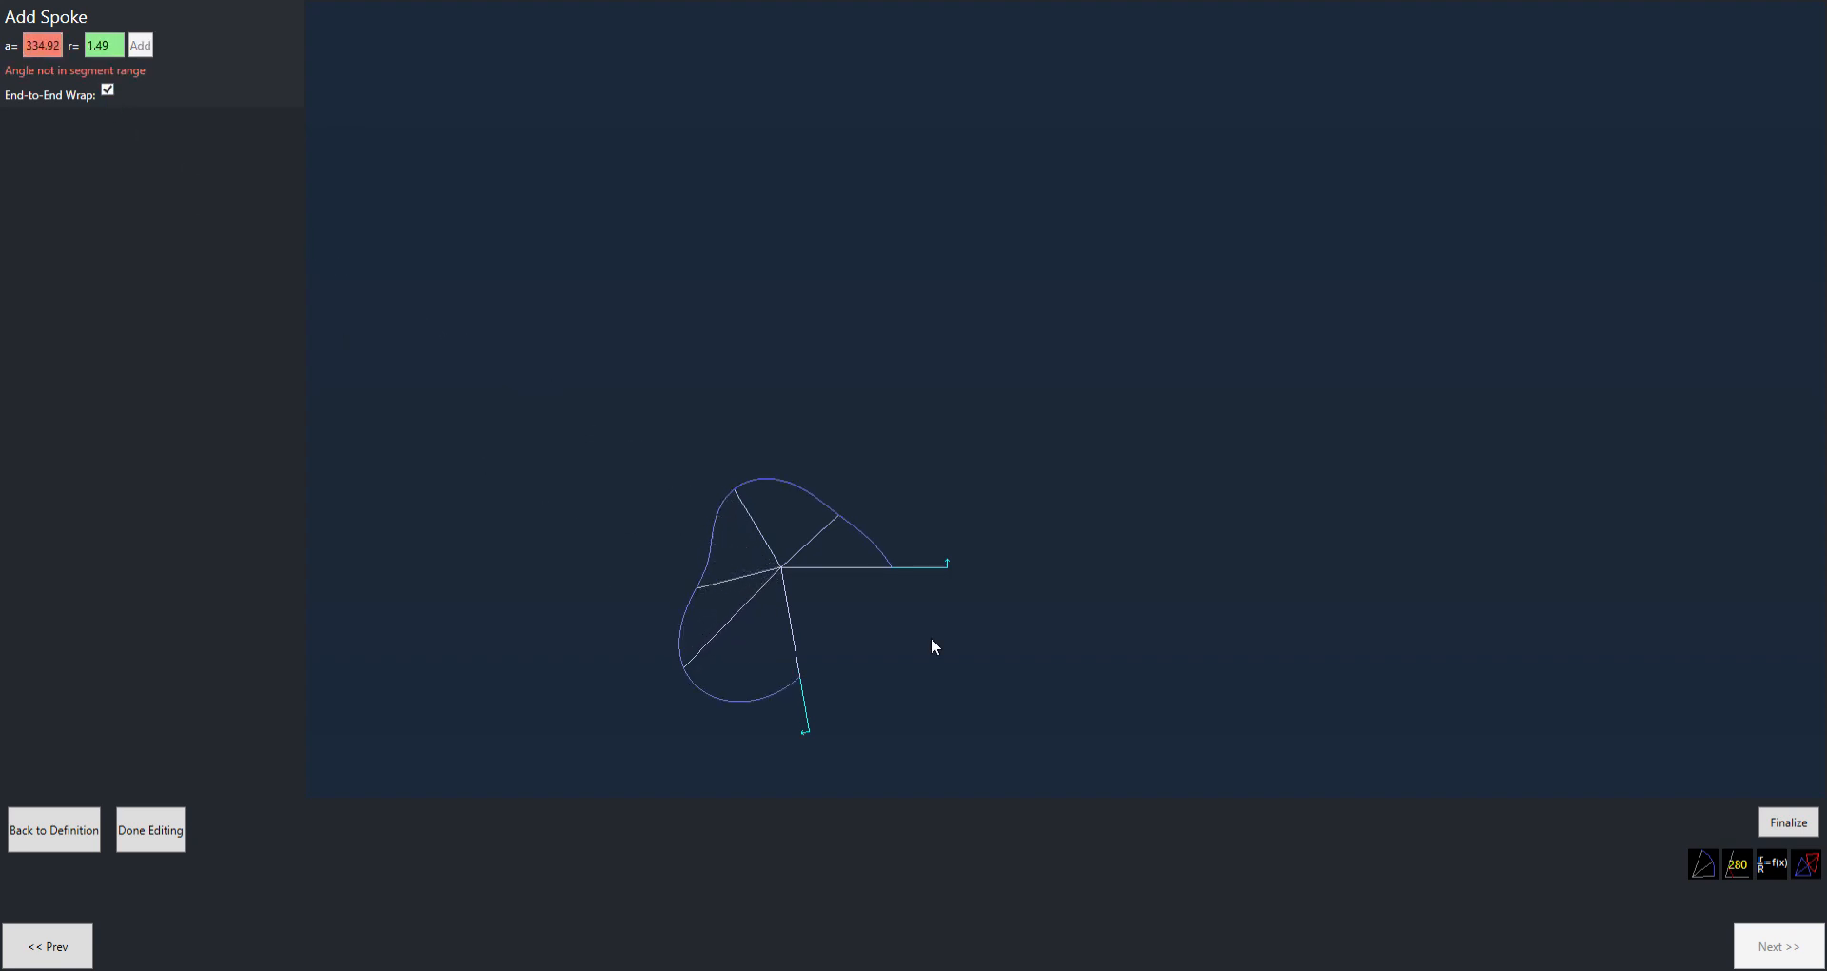
scroll(755, 630, "up", 2)
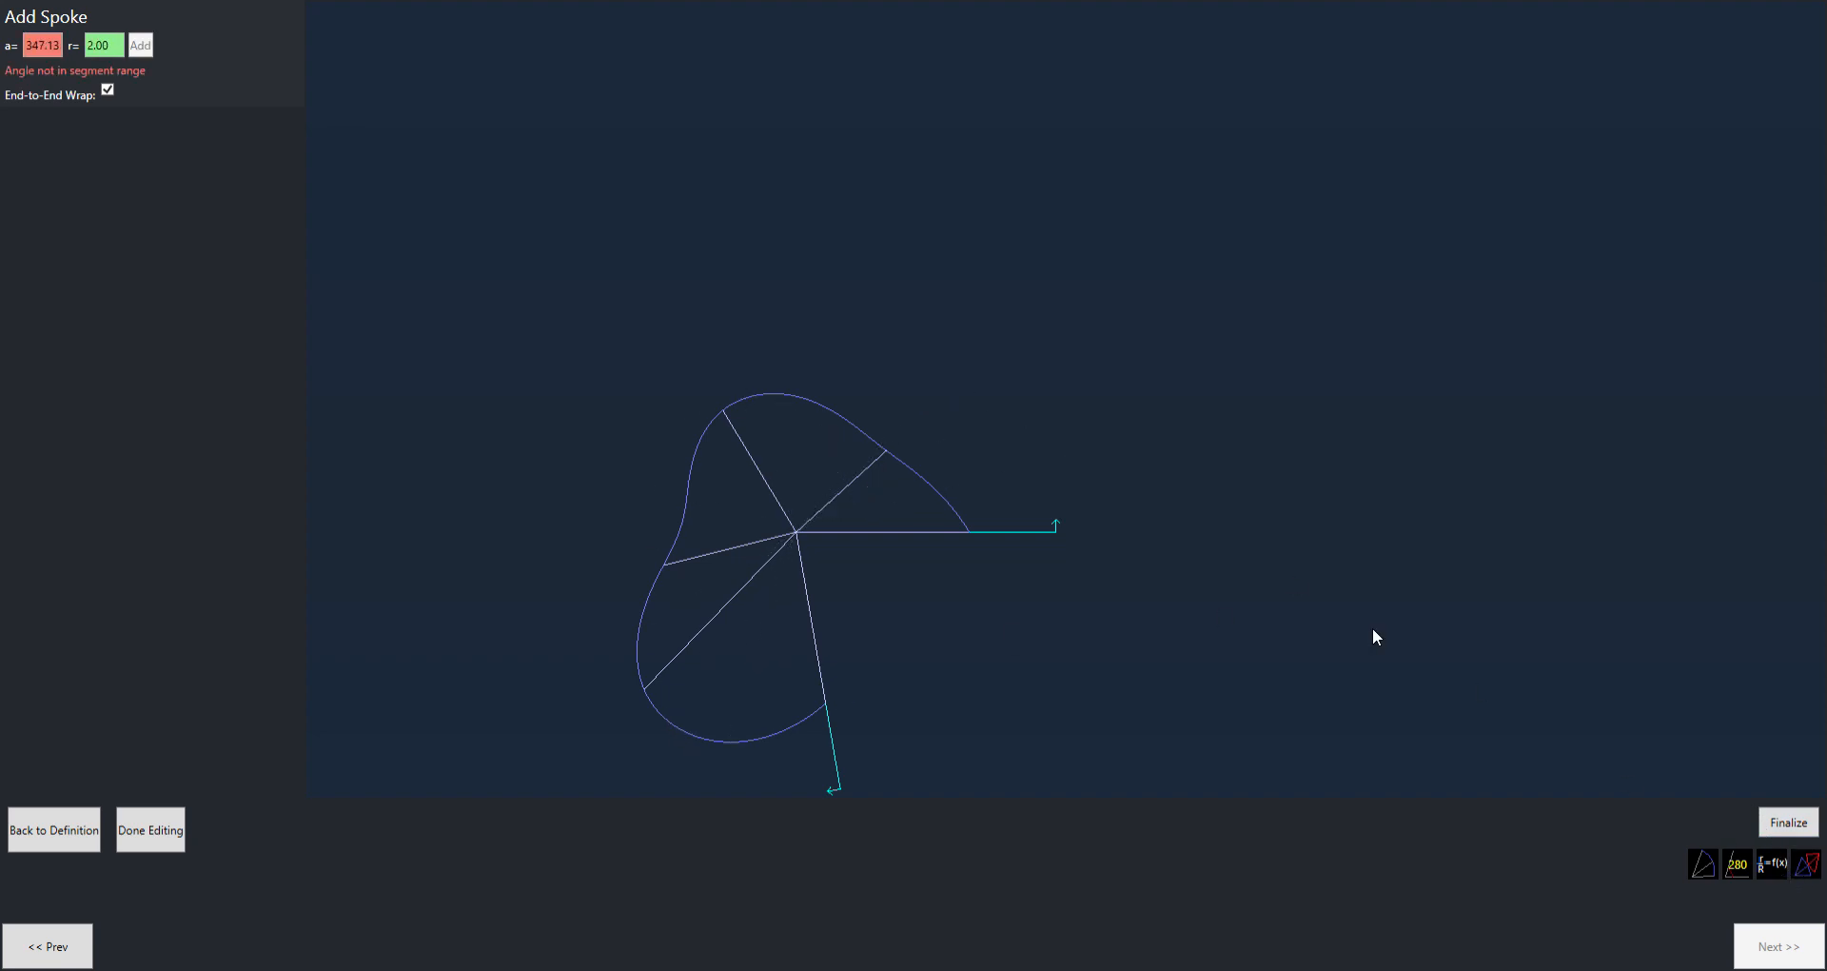
Finalize the arc gear and generate its pitch curves together with the mating B gear
left_click(1783, 826)
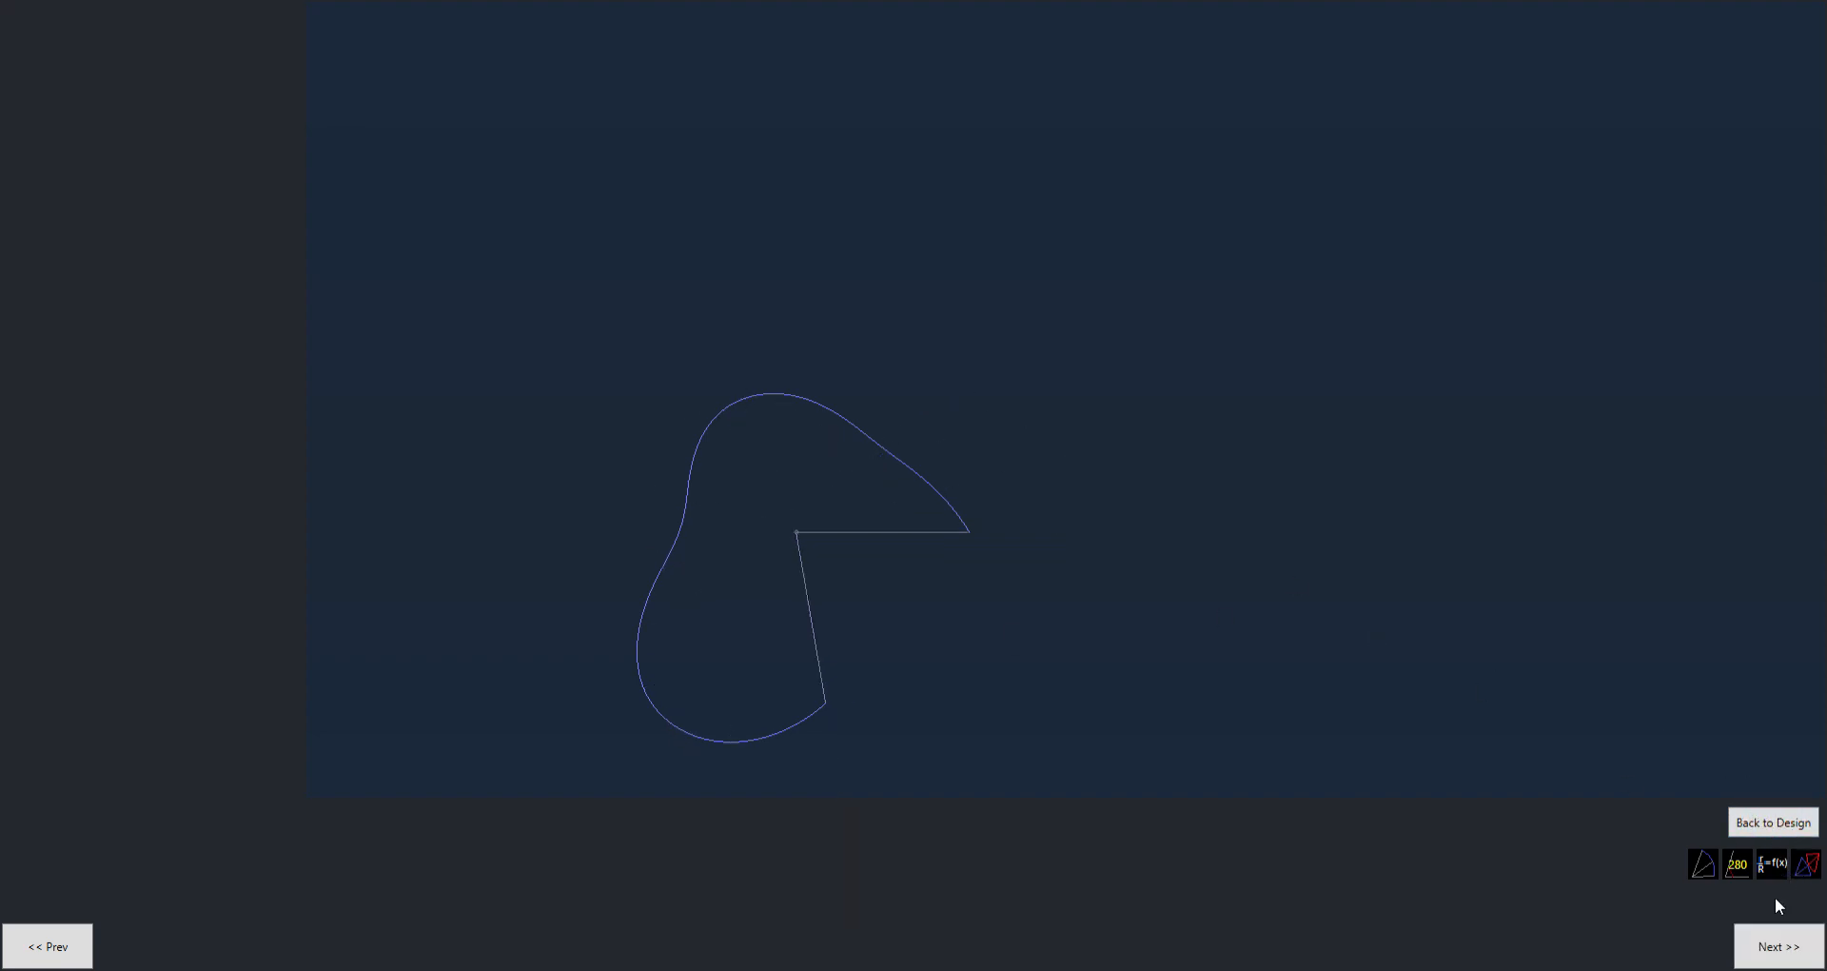
left_click(1774, 949)
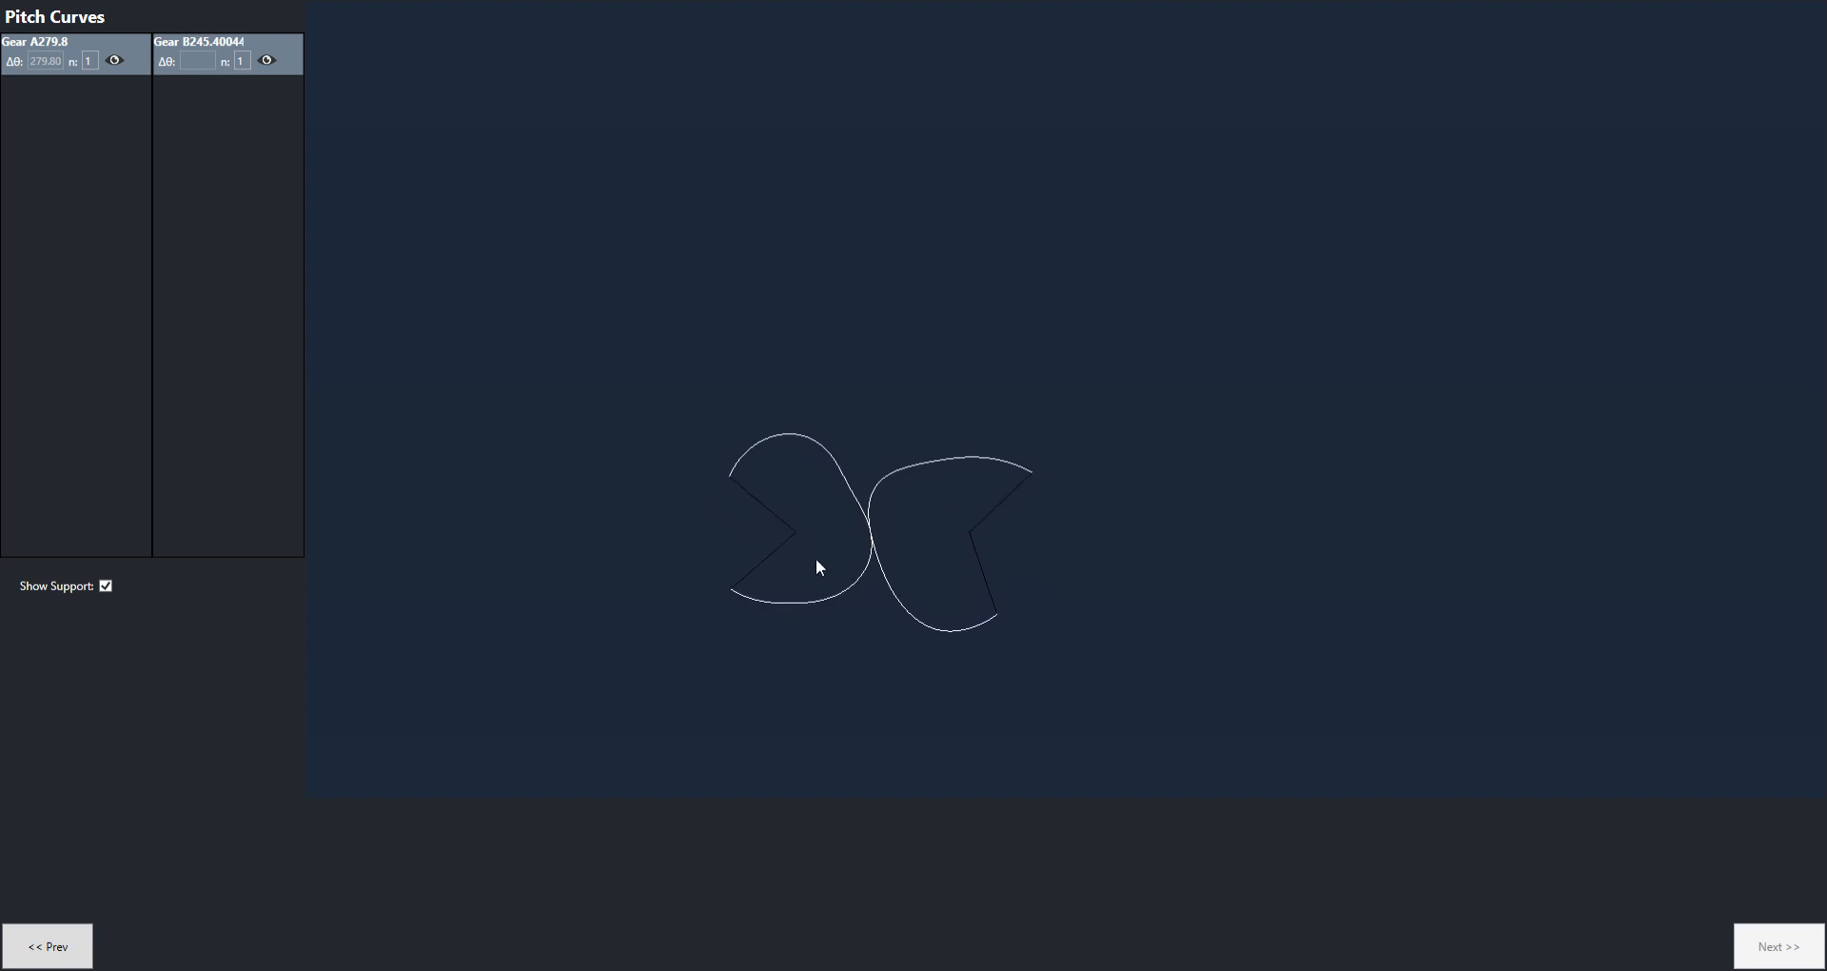
scroll(767, 569, "up", 2)
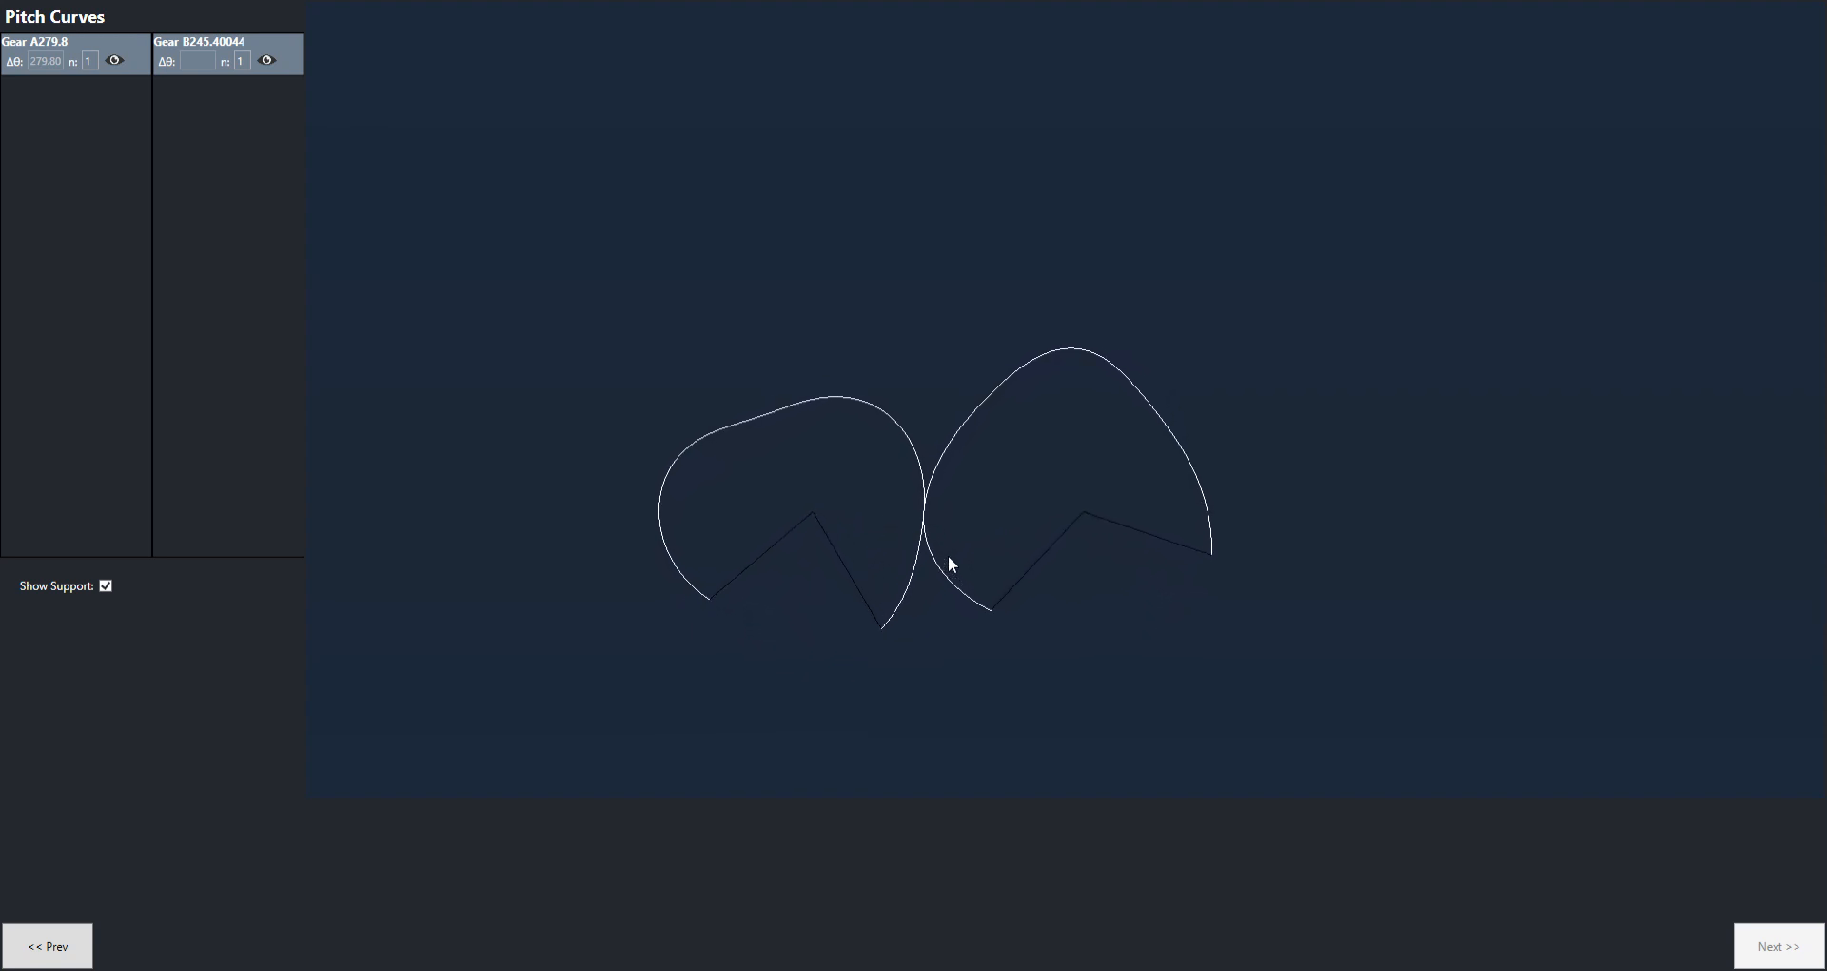
double_click(105, 62)
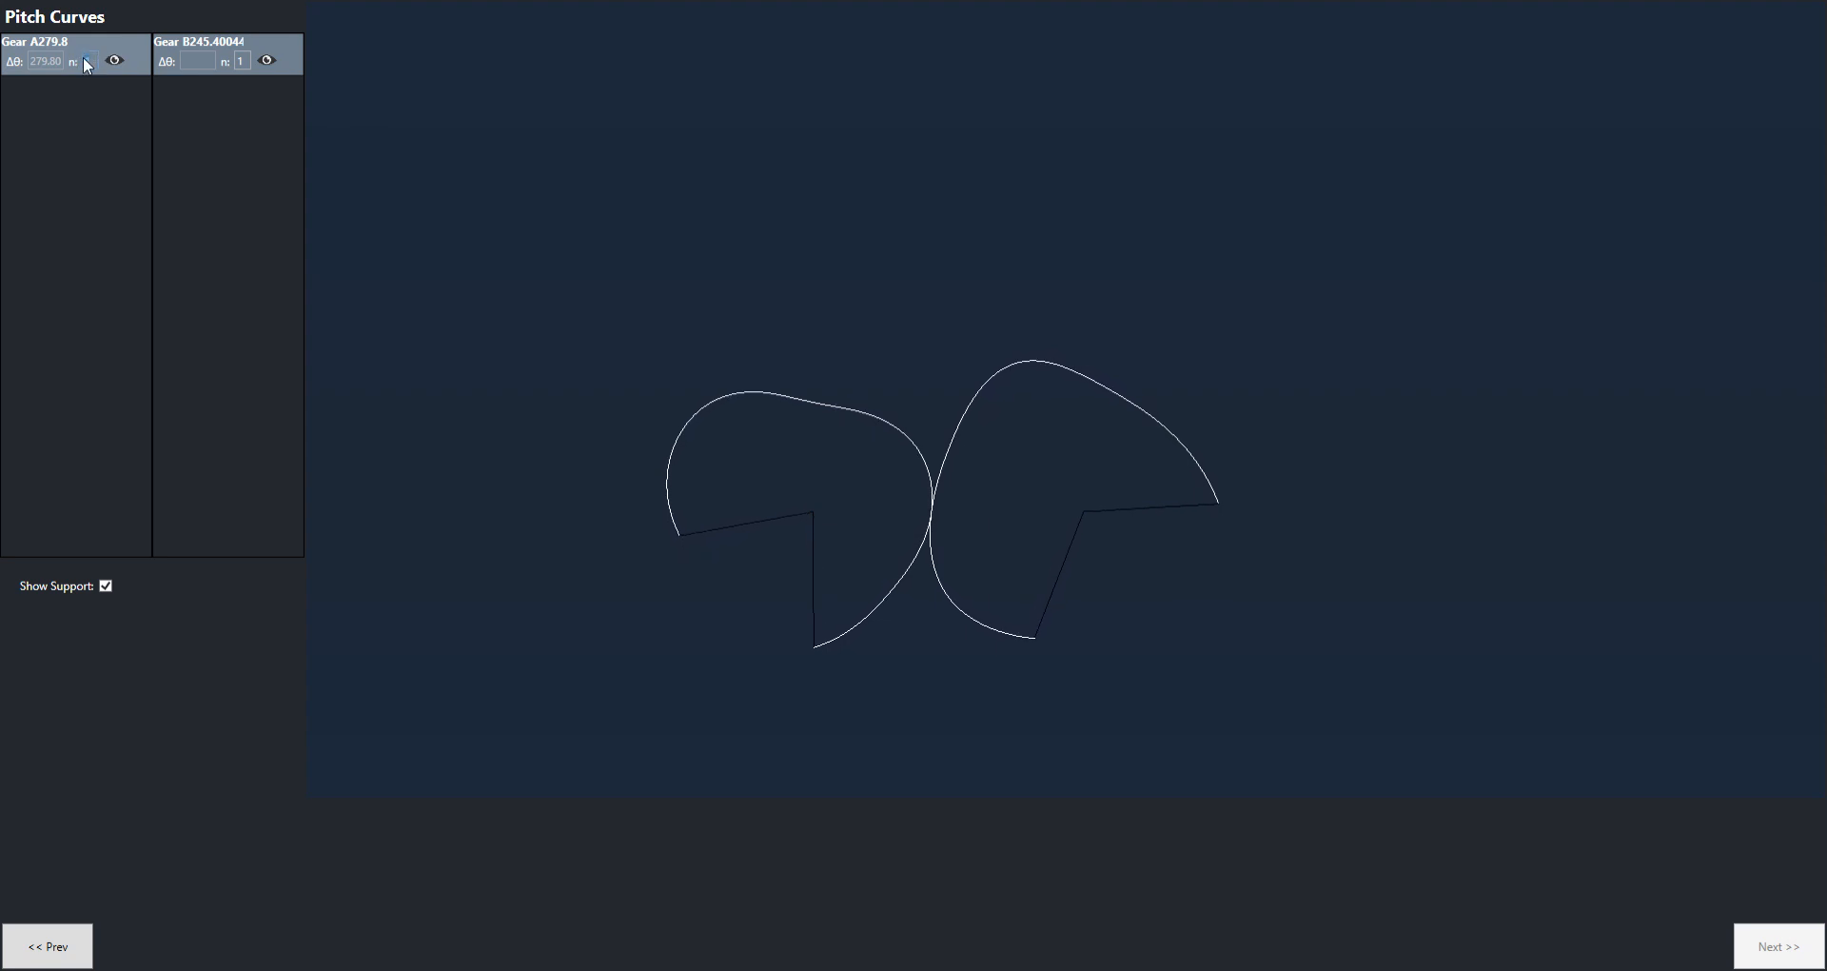
double_click(240, 61)
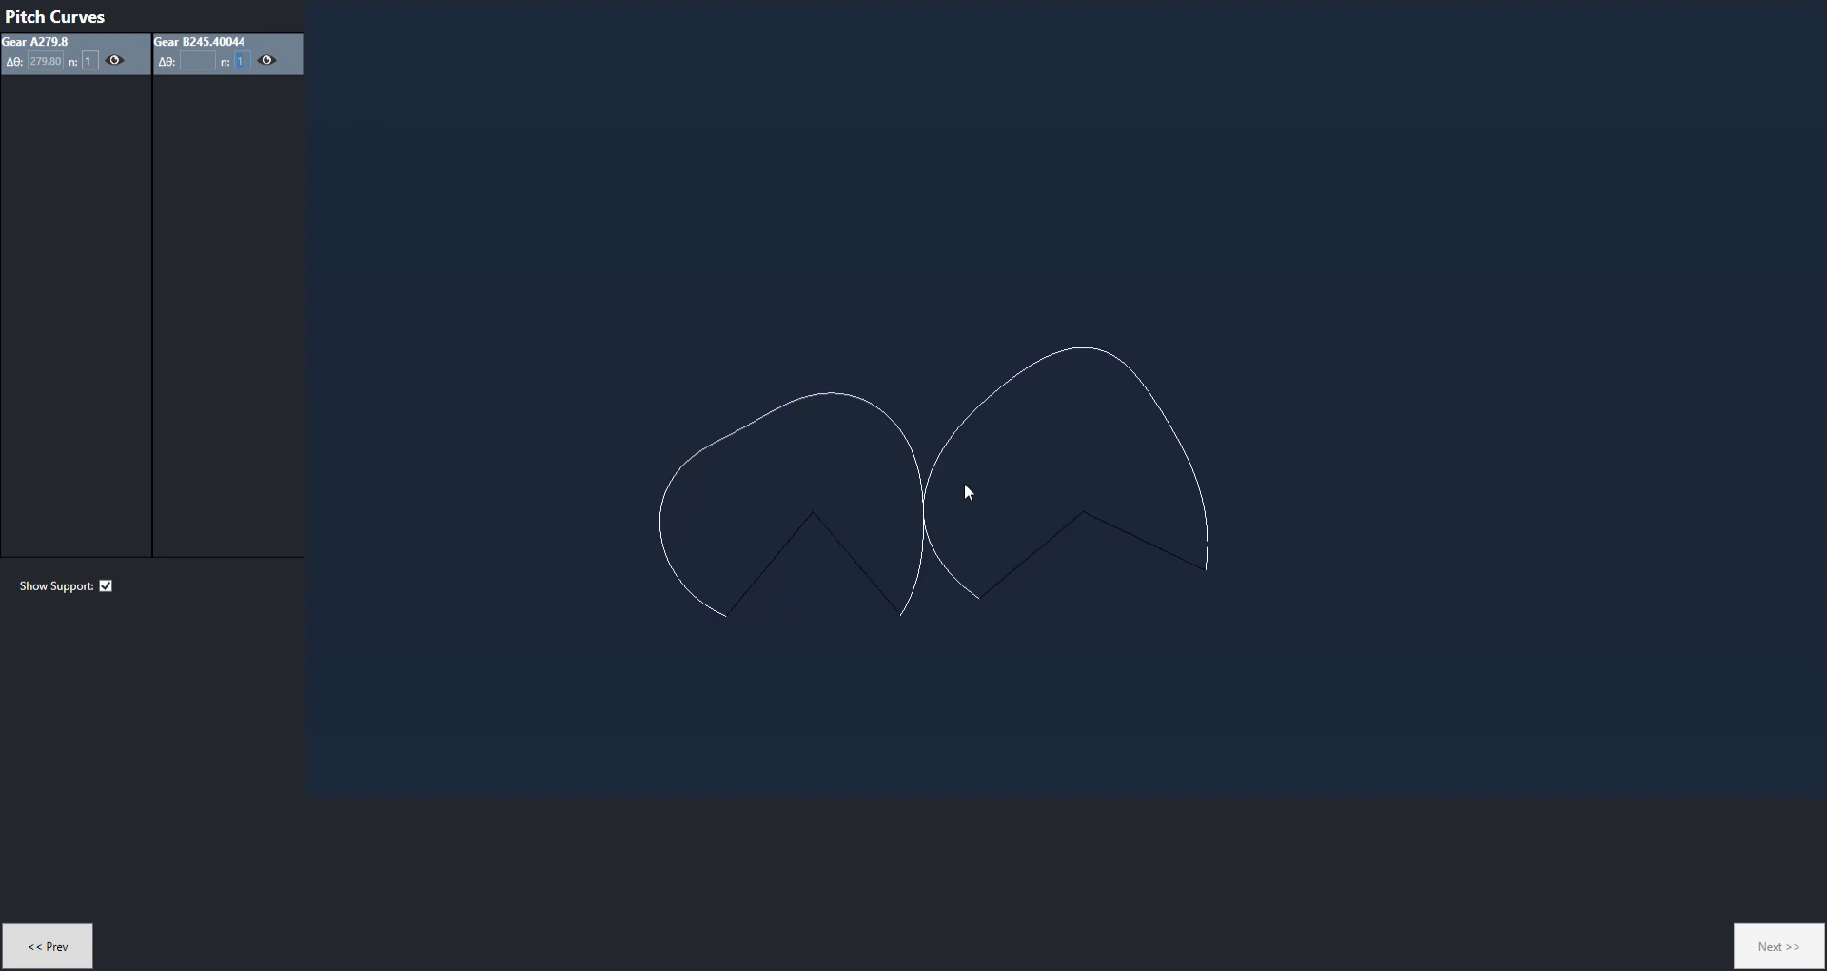
Return to the arc gear's definition and change the gear type to Closed
left_click(50, 948)
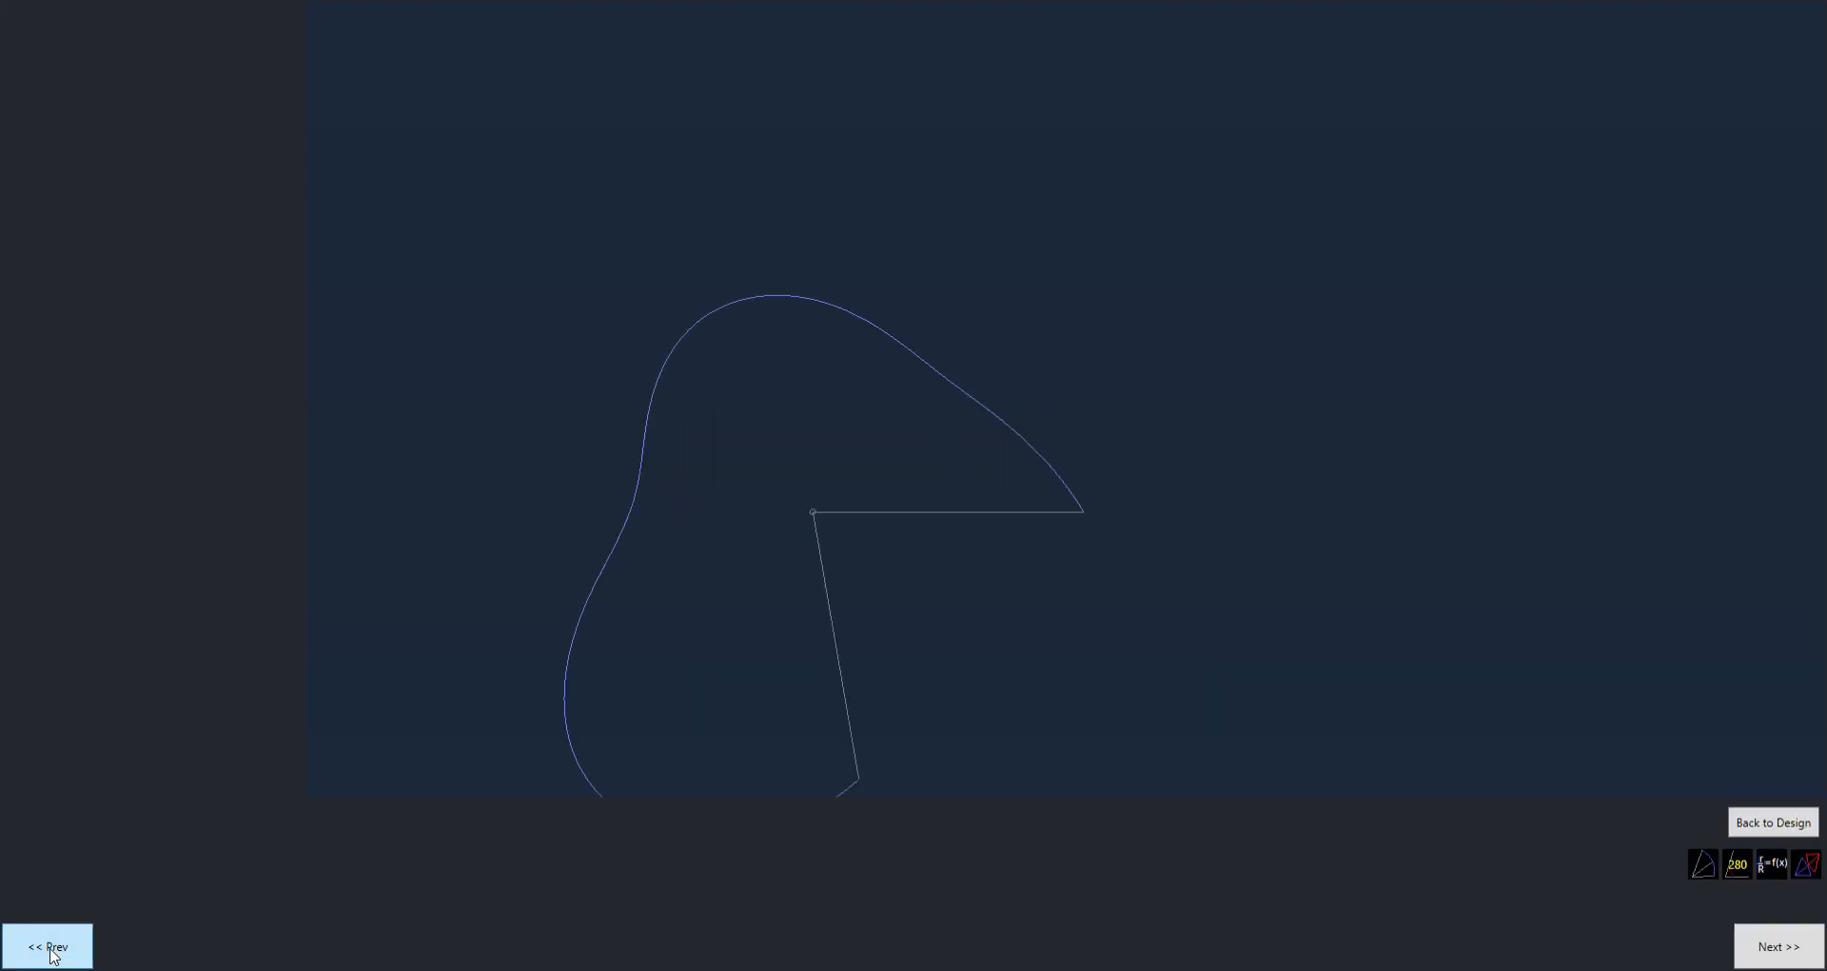
left_click(1779, 833)
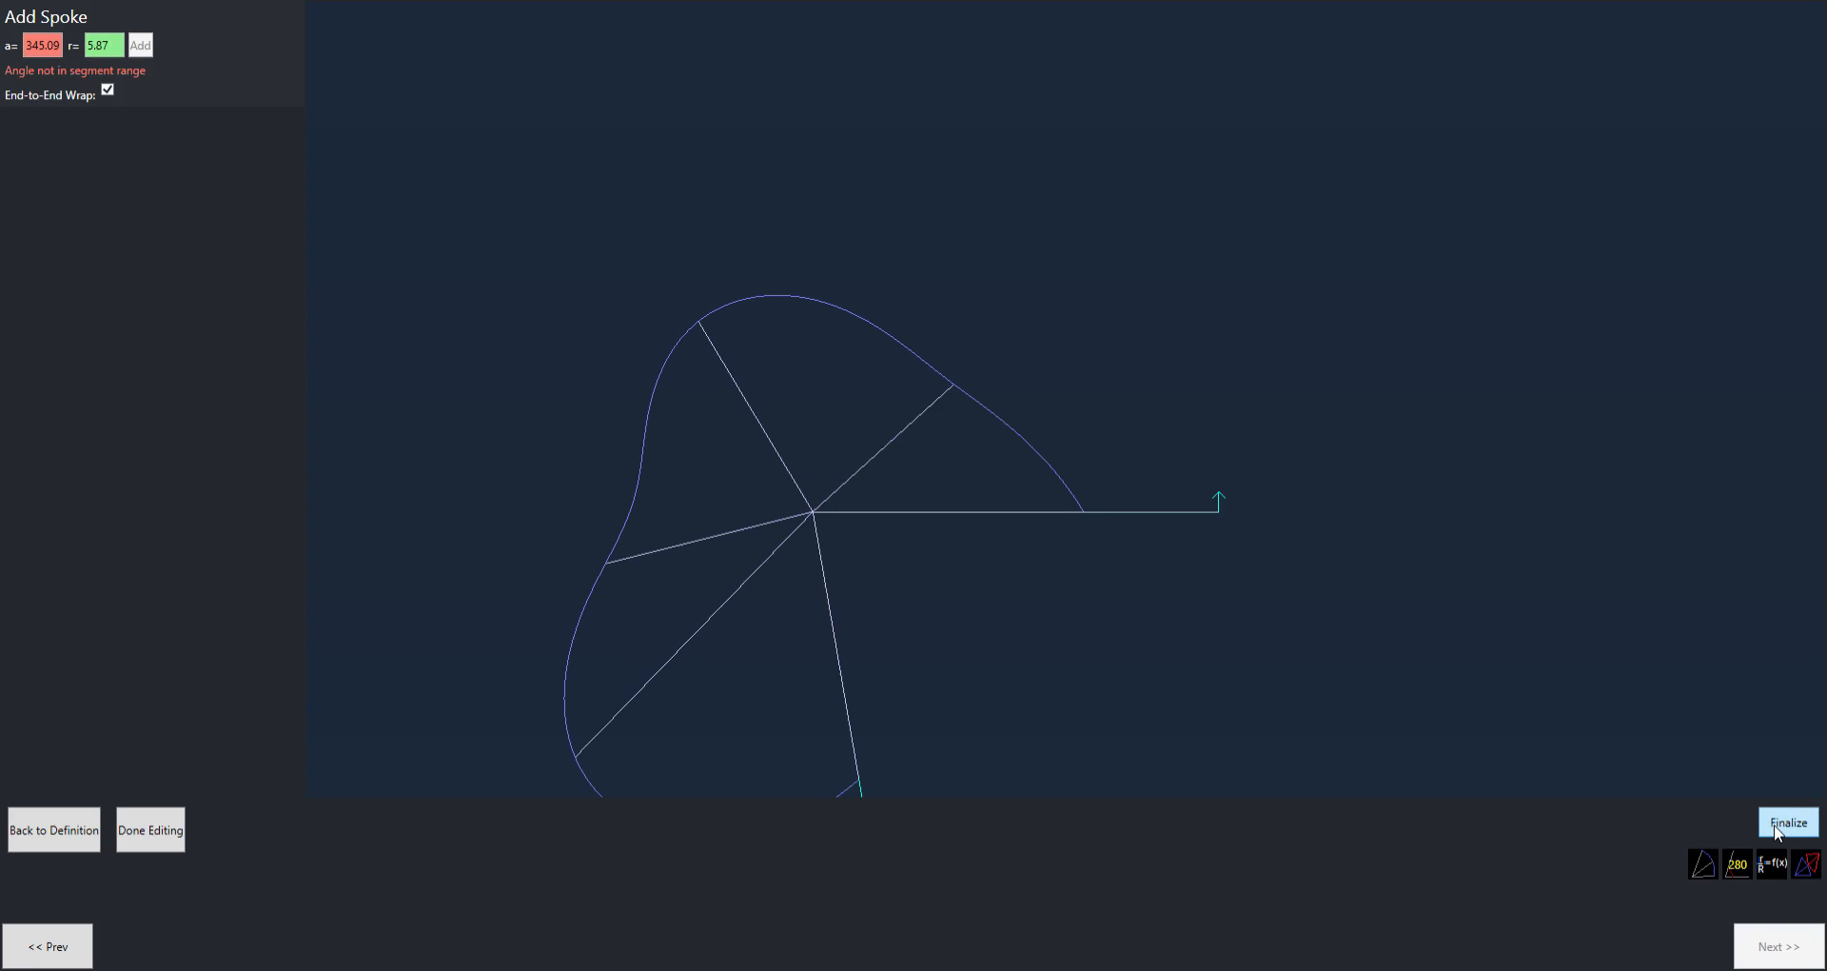
left_click(70, 835)
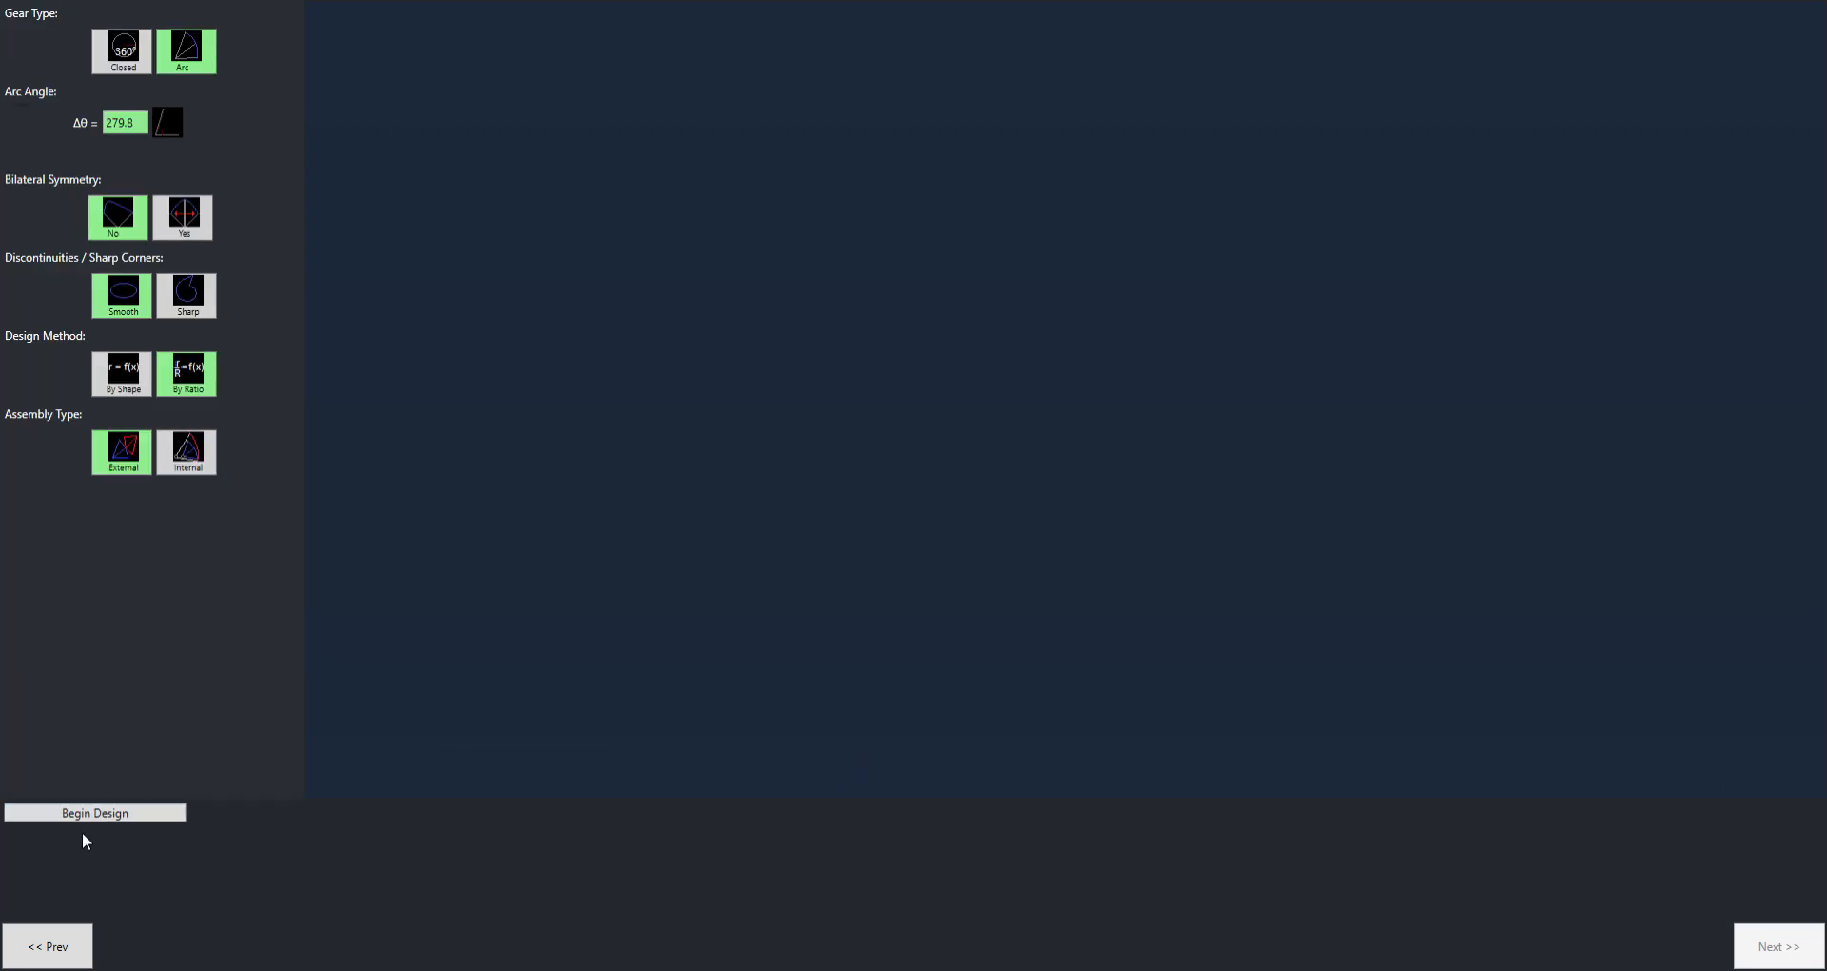
left_click(122, 49)
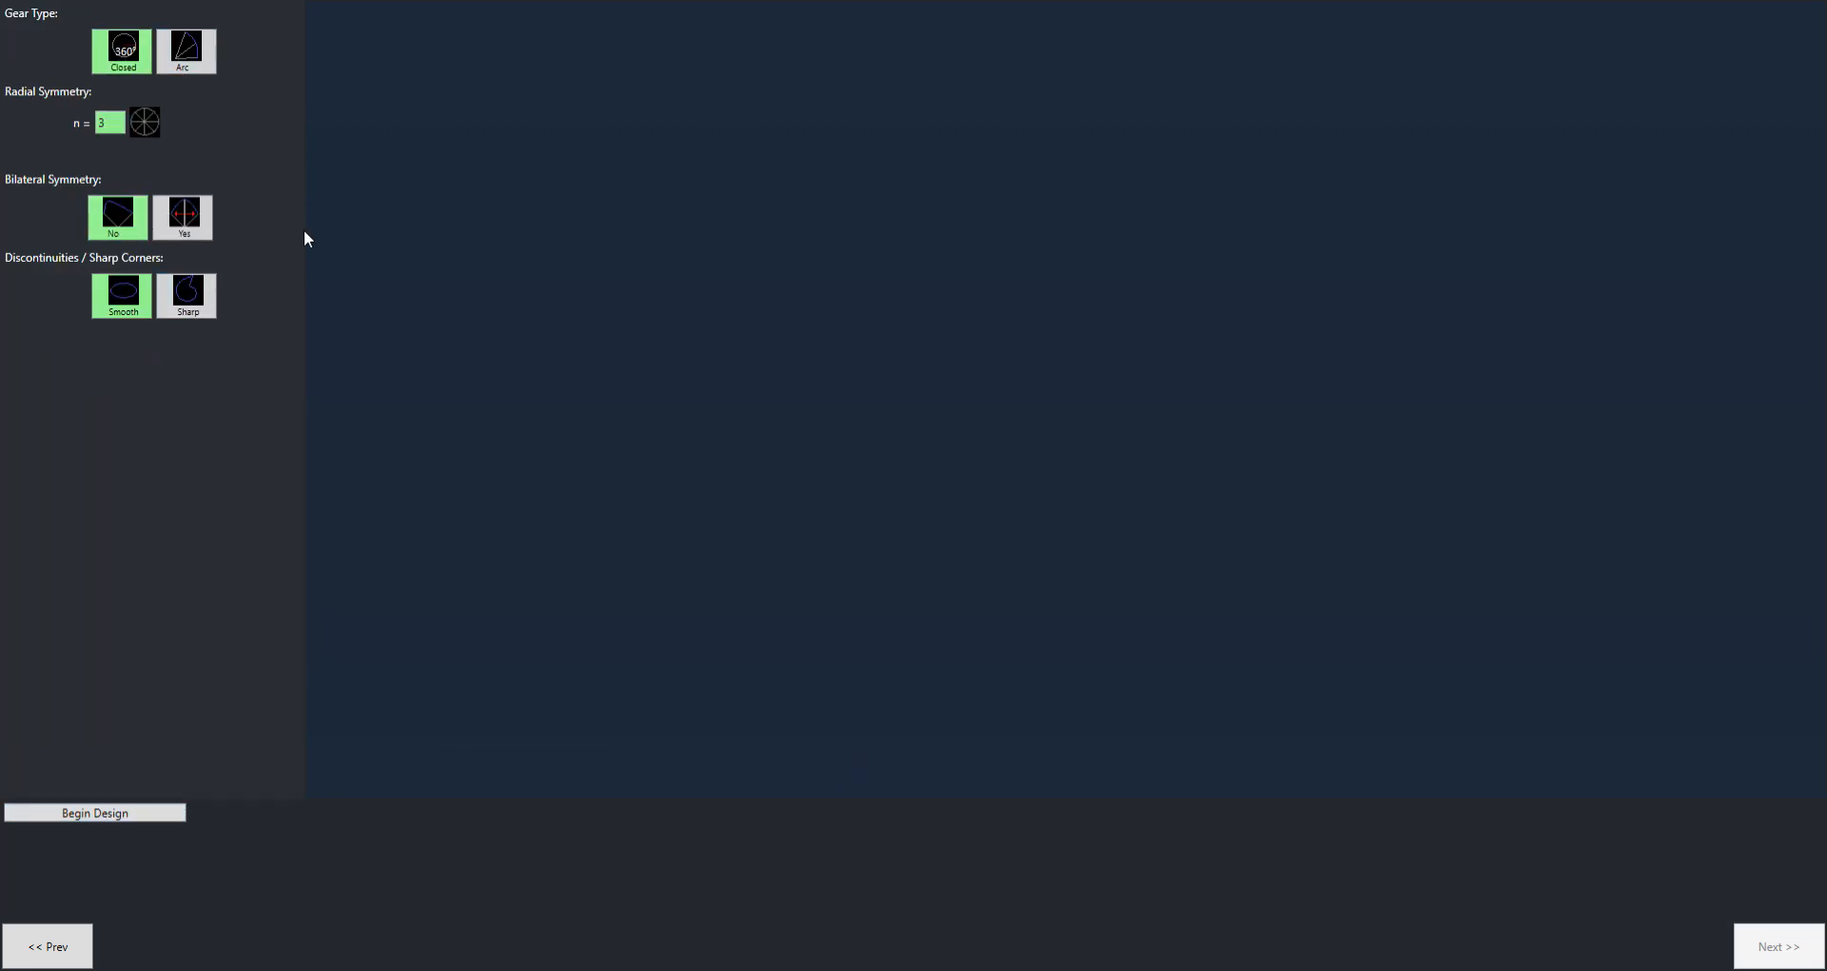
left_click(101, 808)
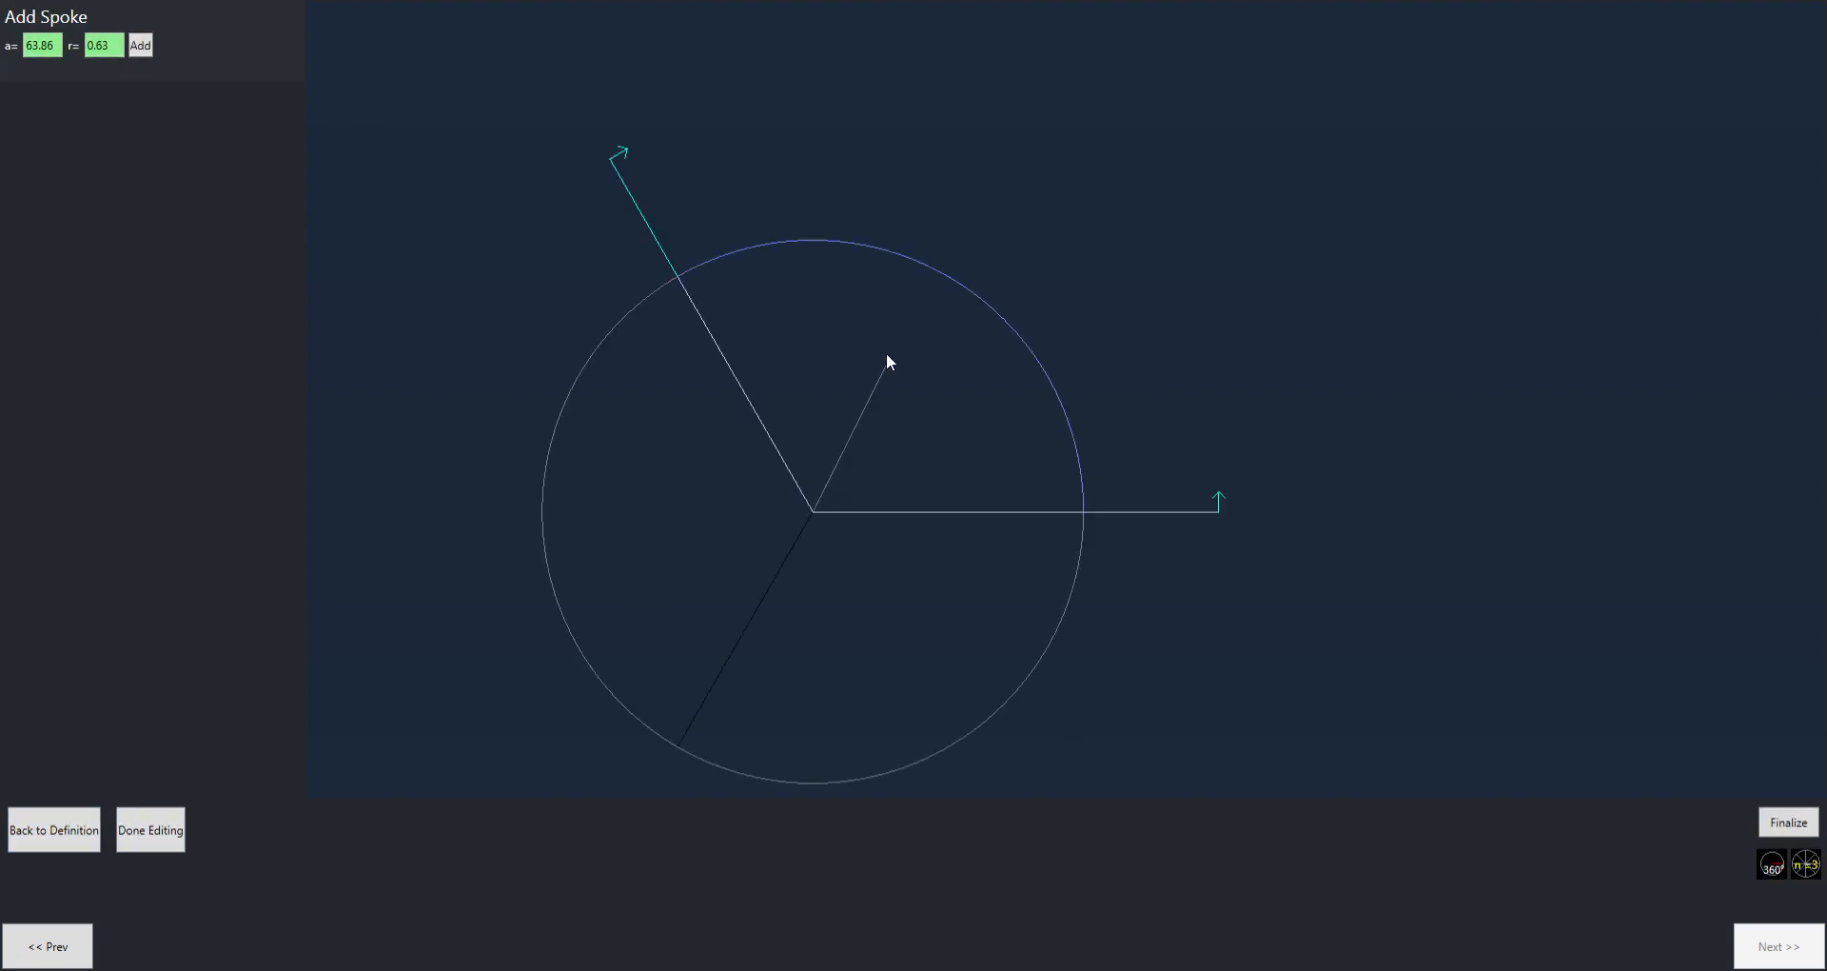
left_click(911, 326)
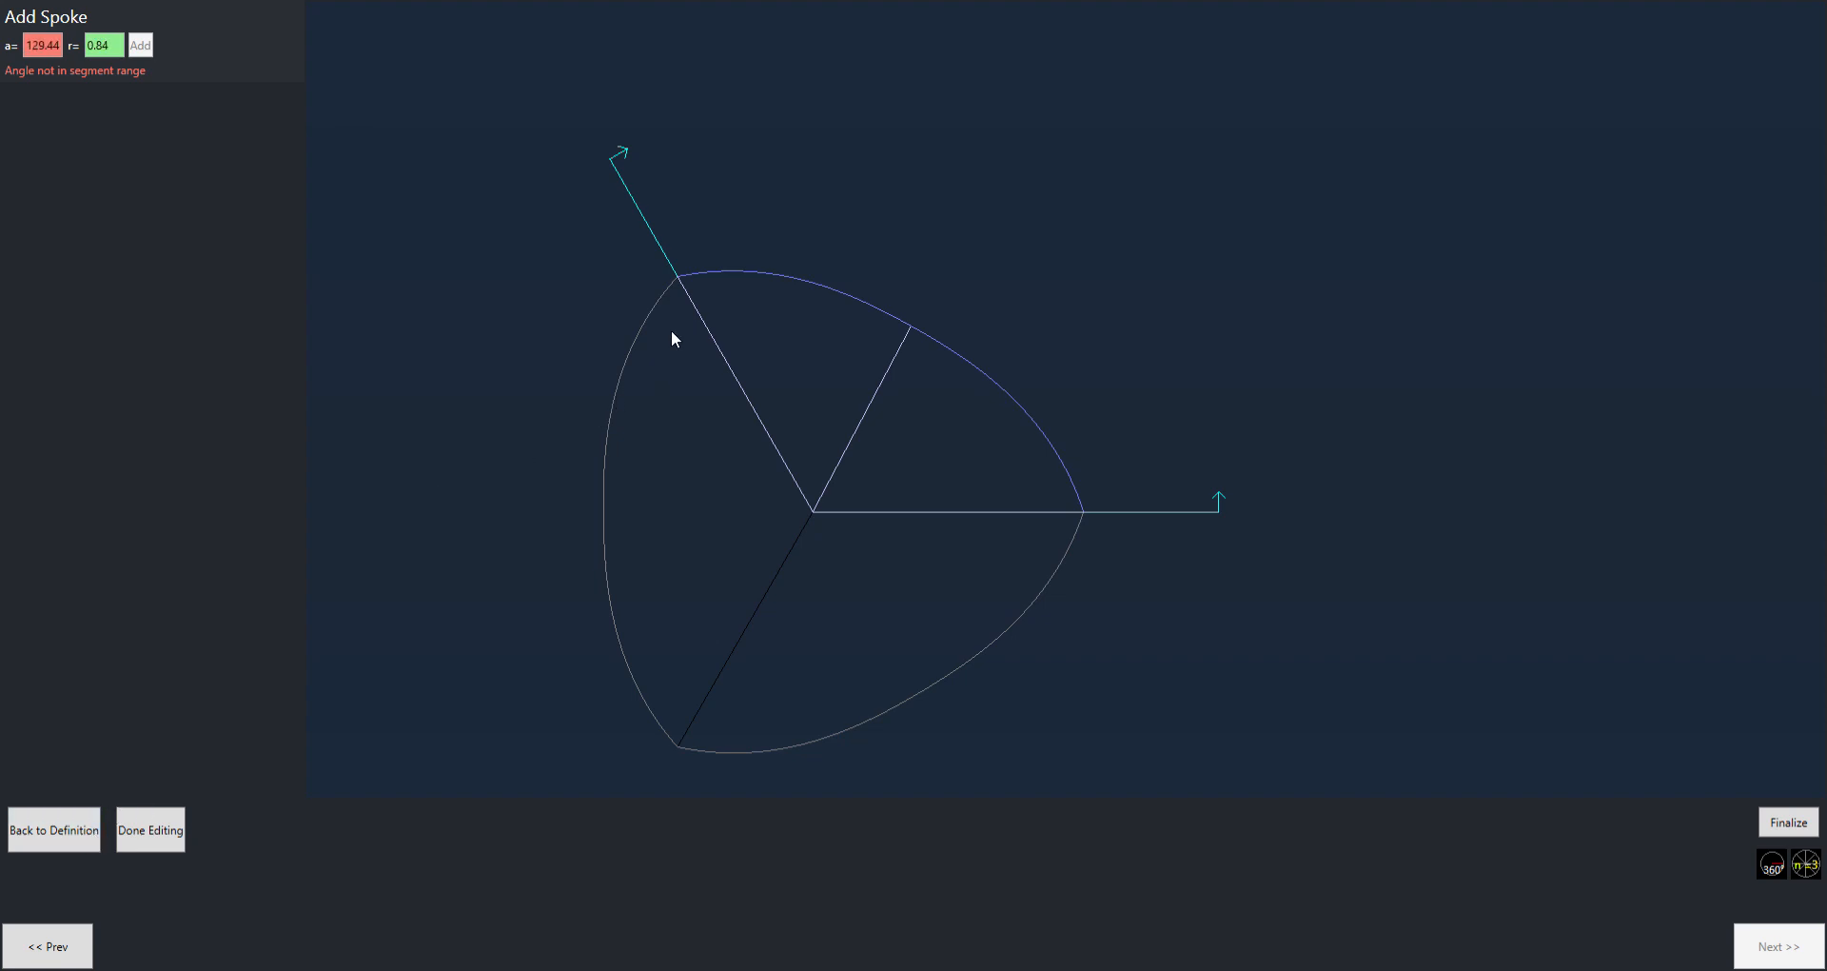
left_click(57, 826)
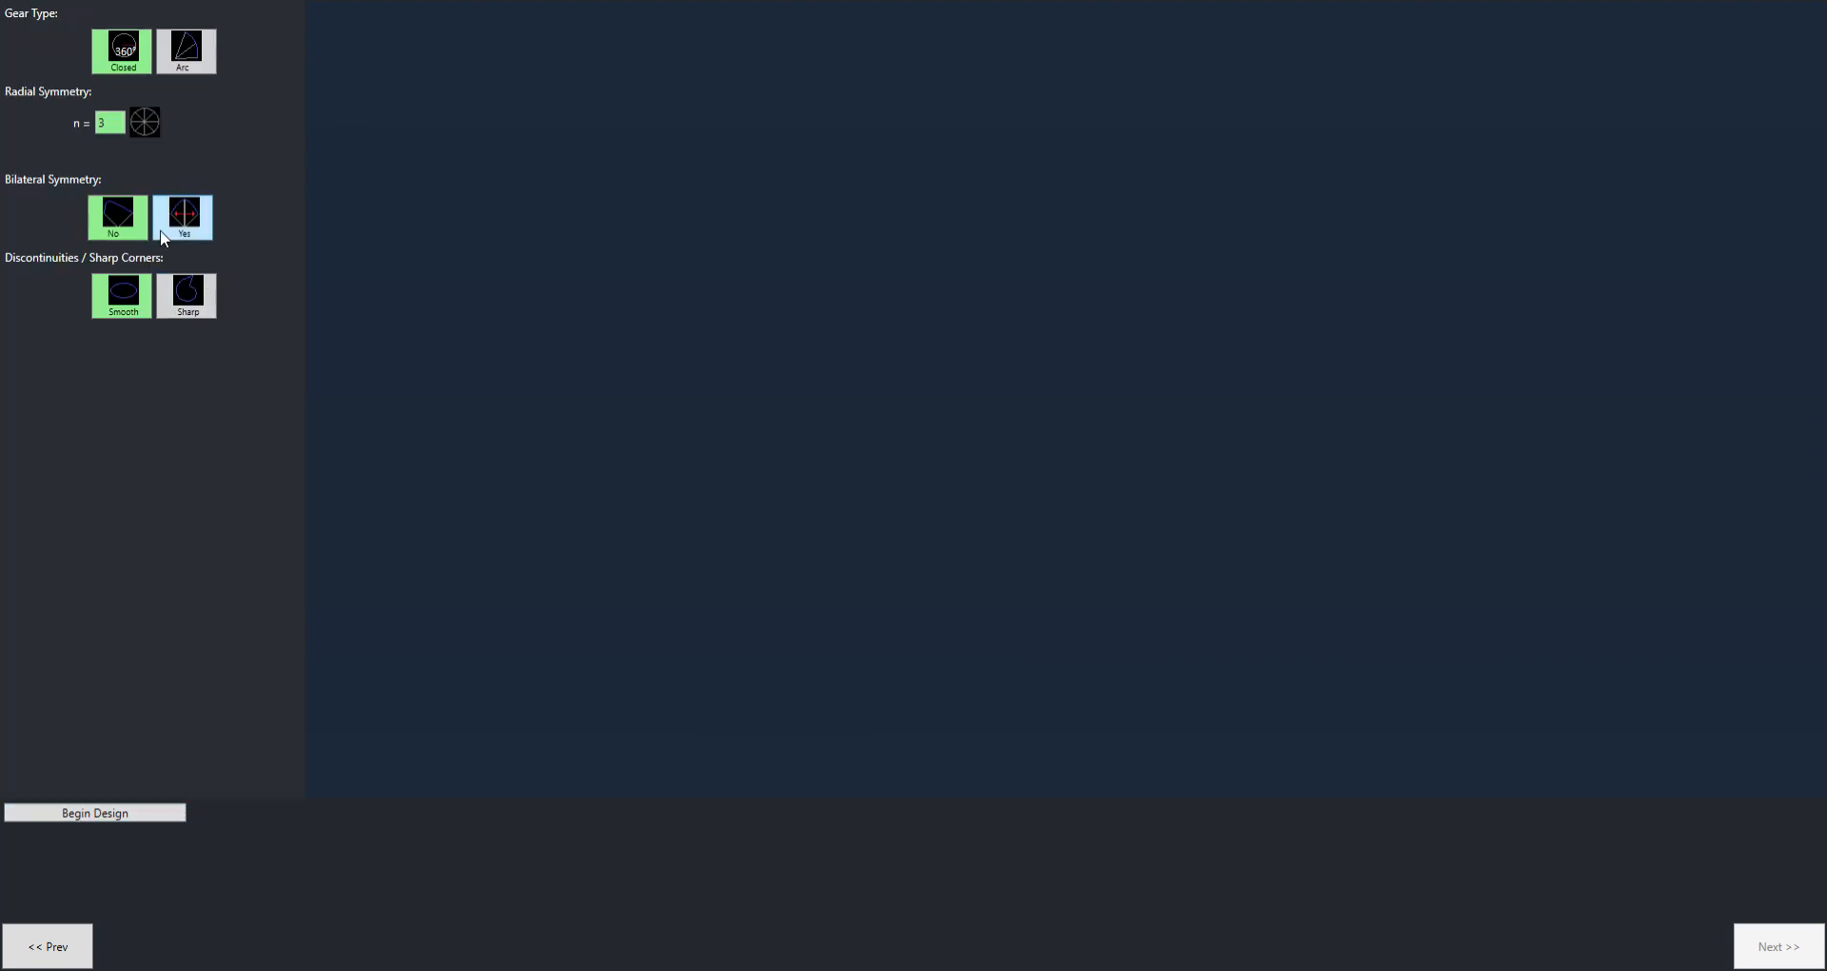
Design the closed gear with two spokes in its editable segment and finalize it to generate its pitch curves
left_click(103, 813)
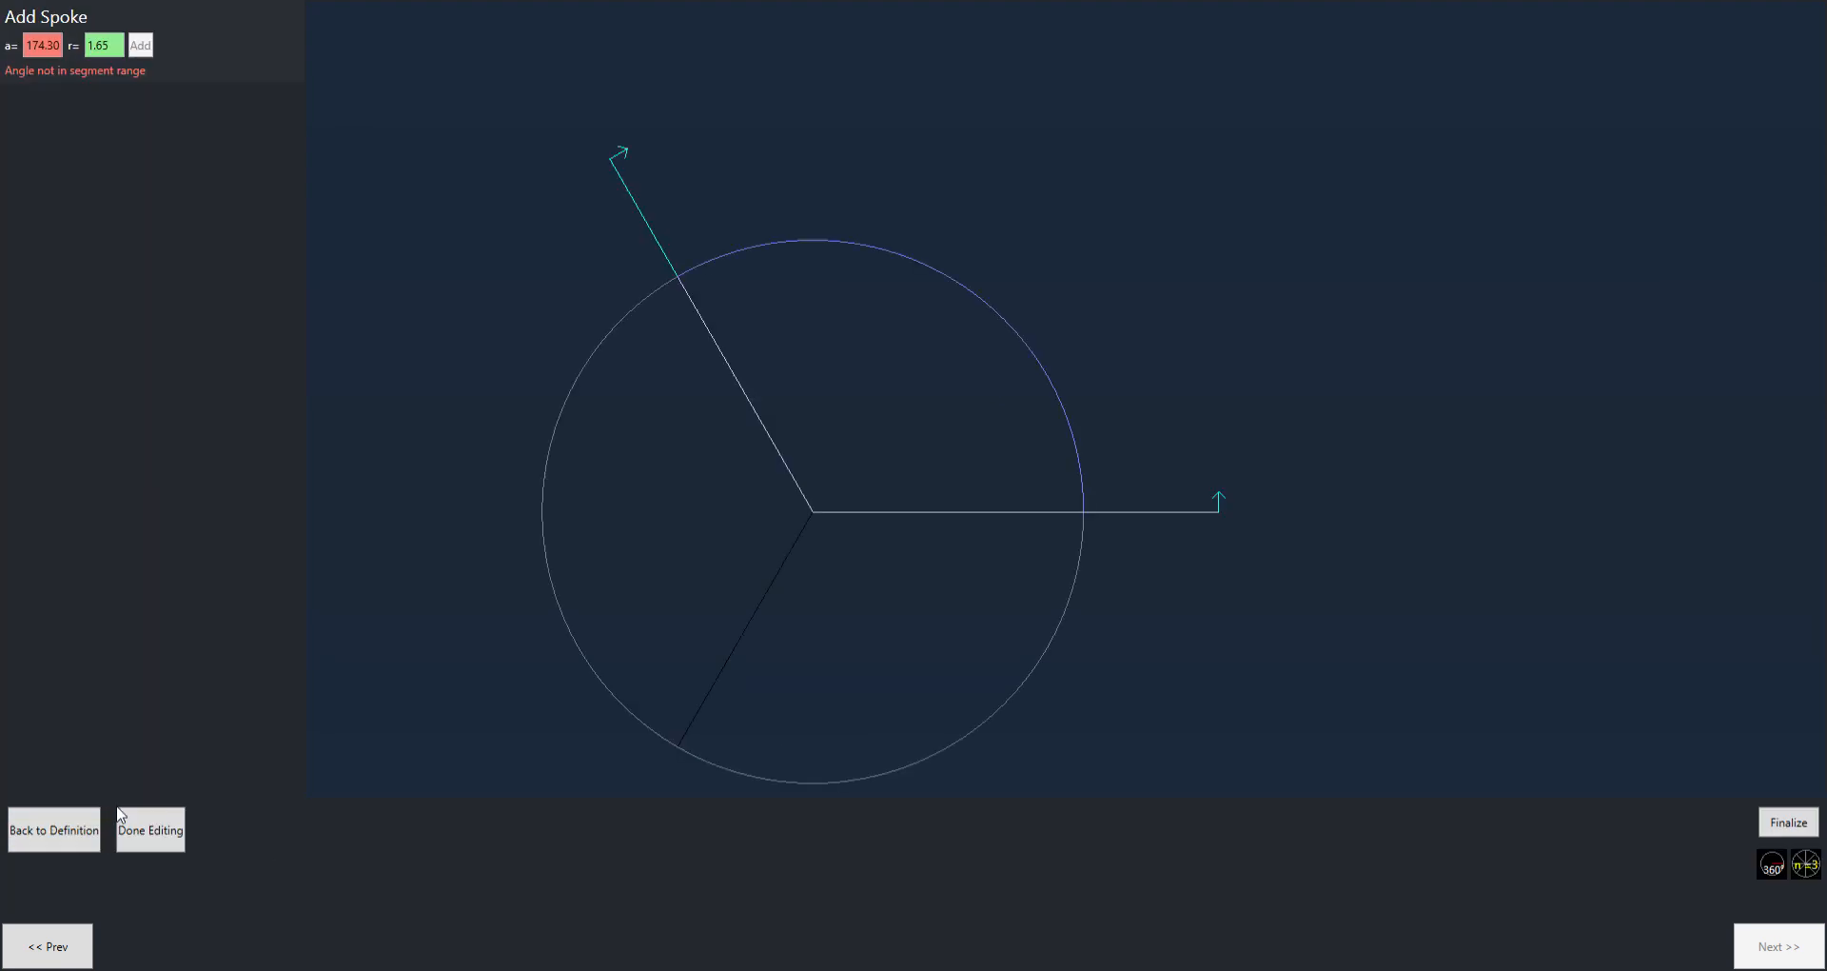
left_click(800, 305)
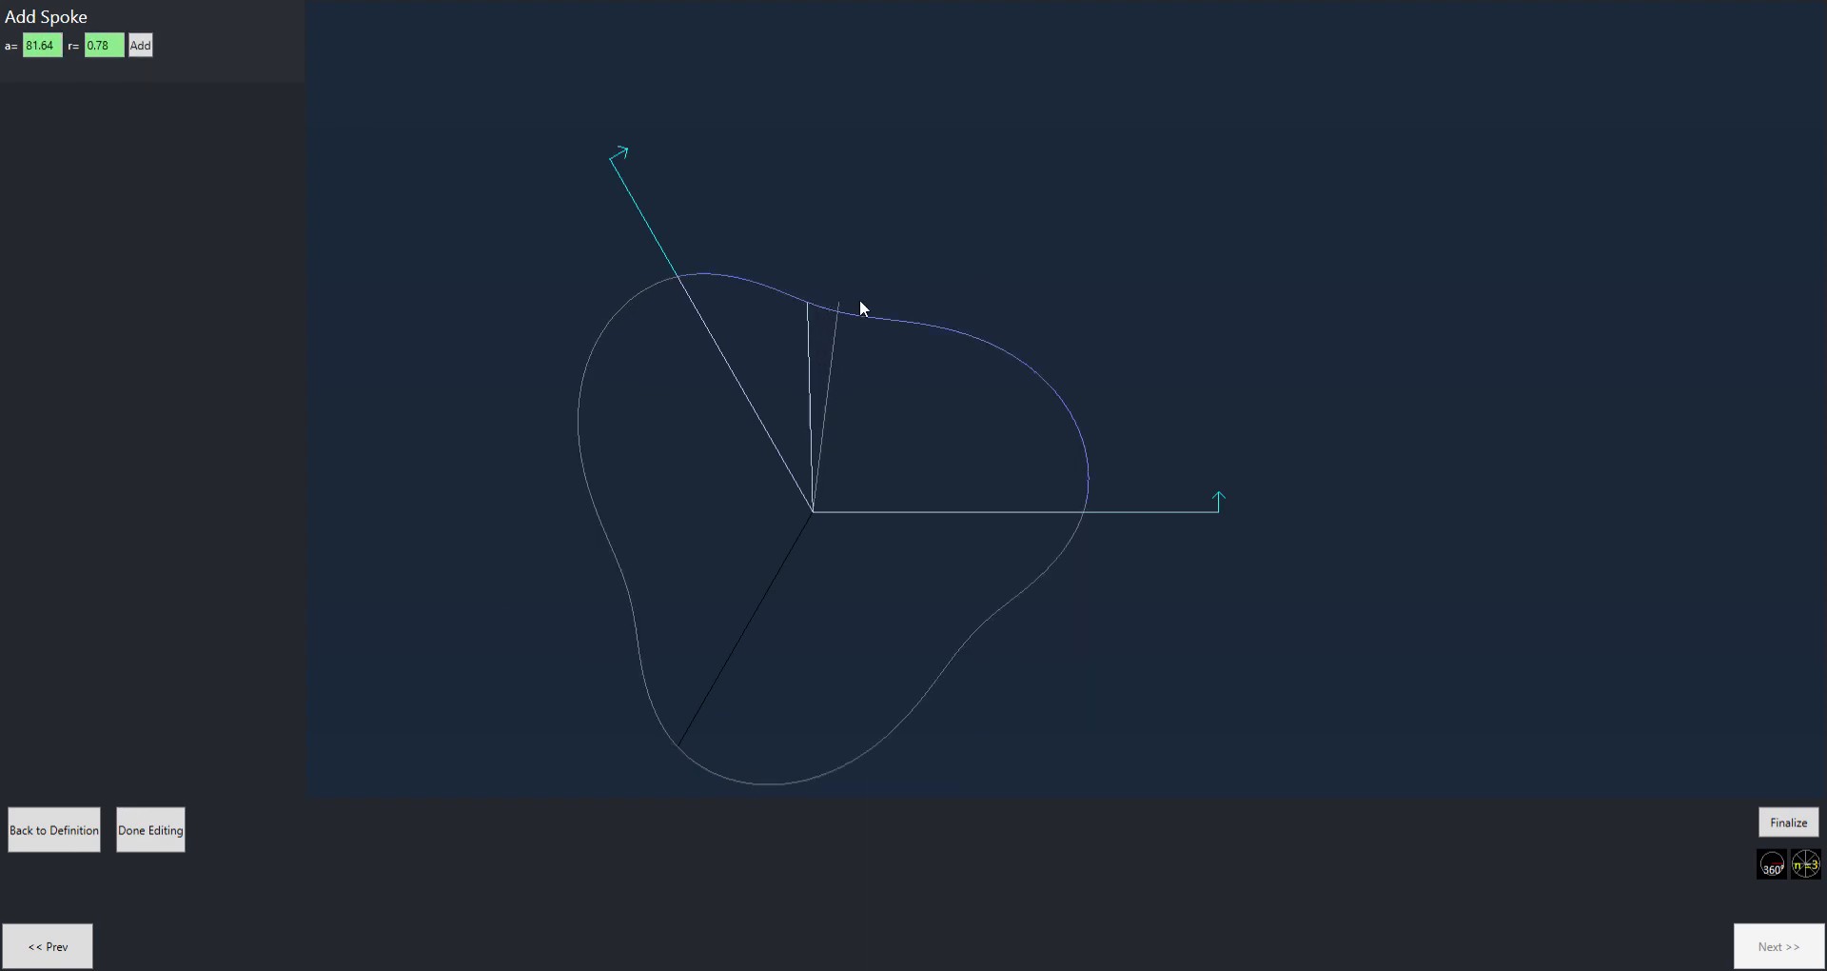
left_click(993, 341)
left_click(1793, 820)
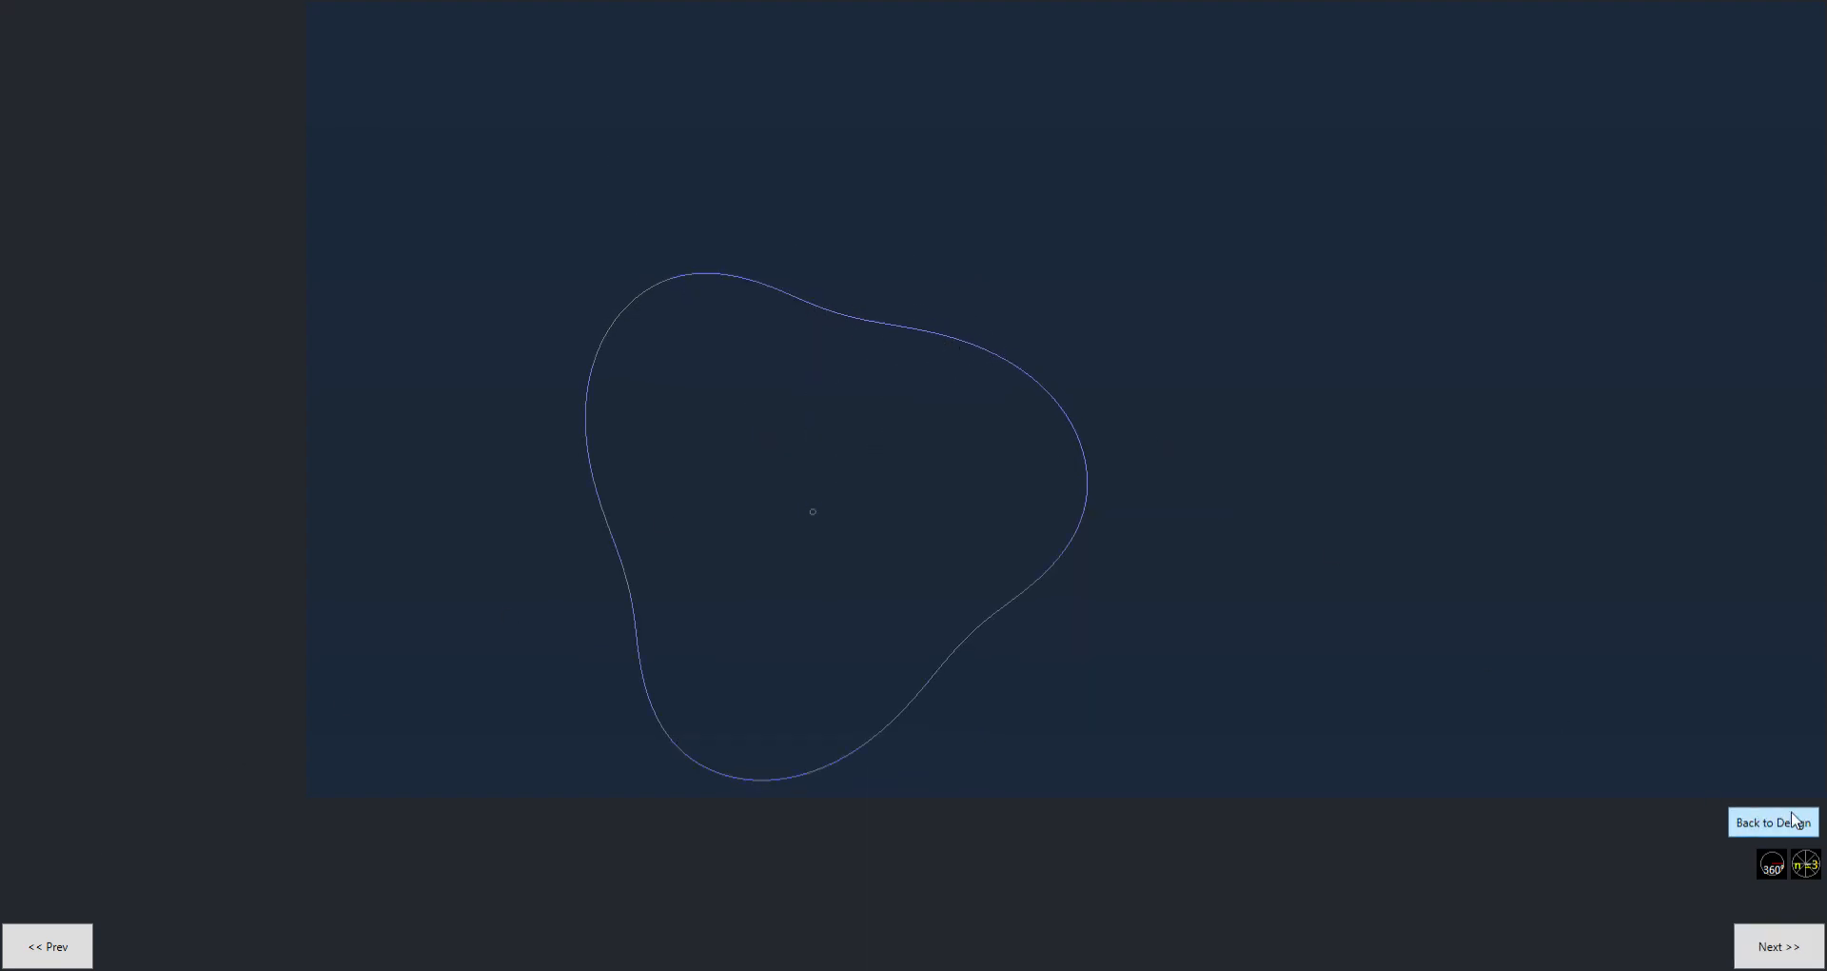
left_click(1776, 949)
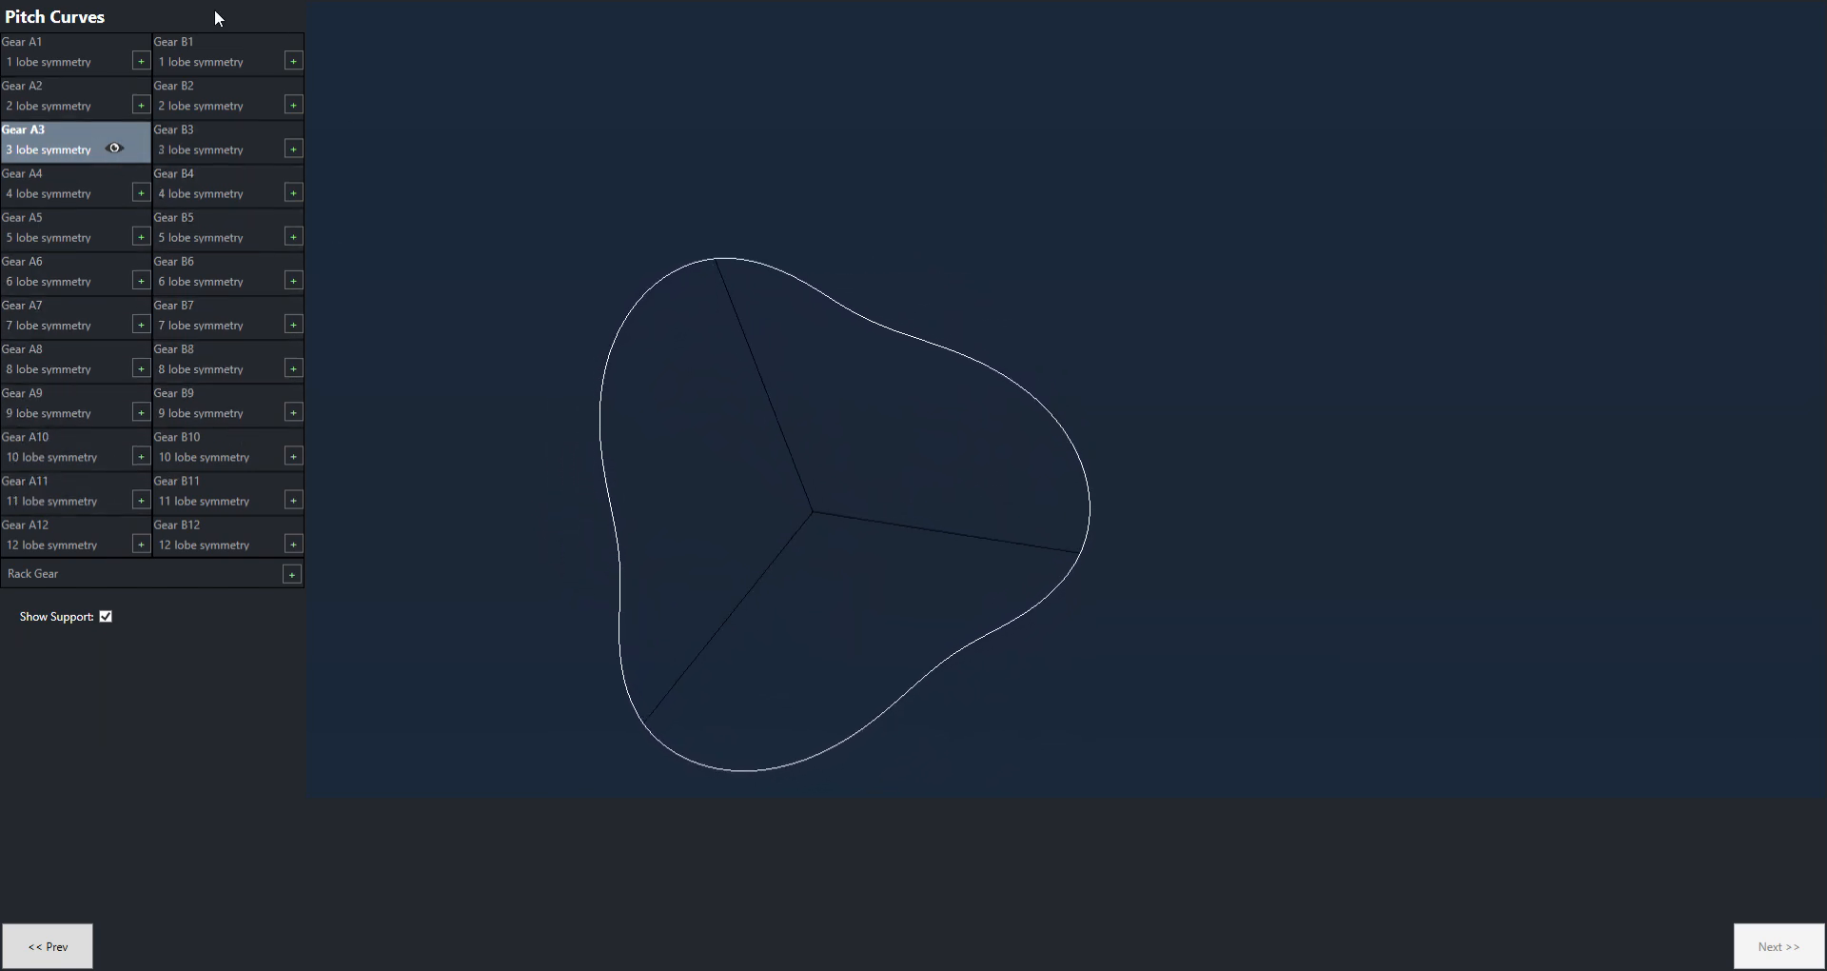
Add the 5-lobe and 8-lobe A gears alongside Gear A3 and remove both again
left_click(144, 237)
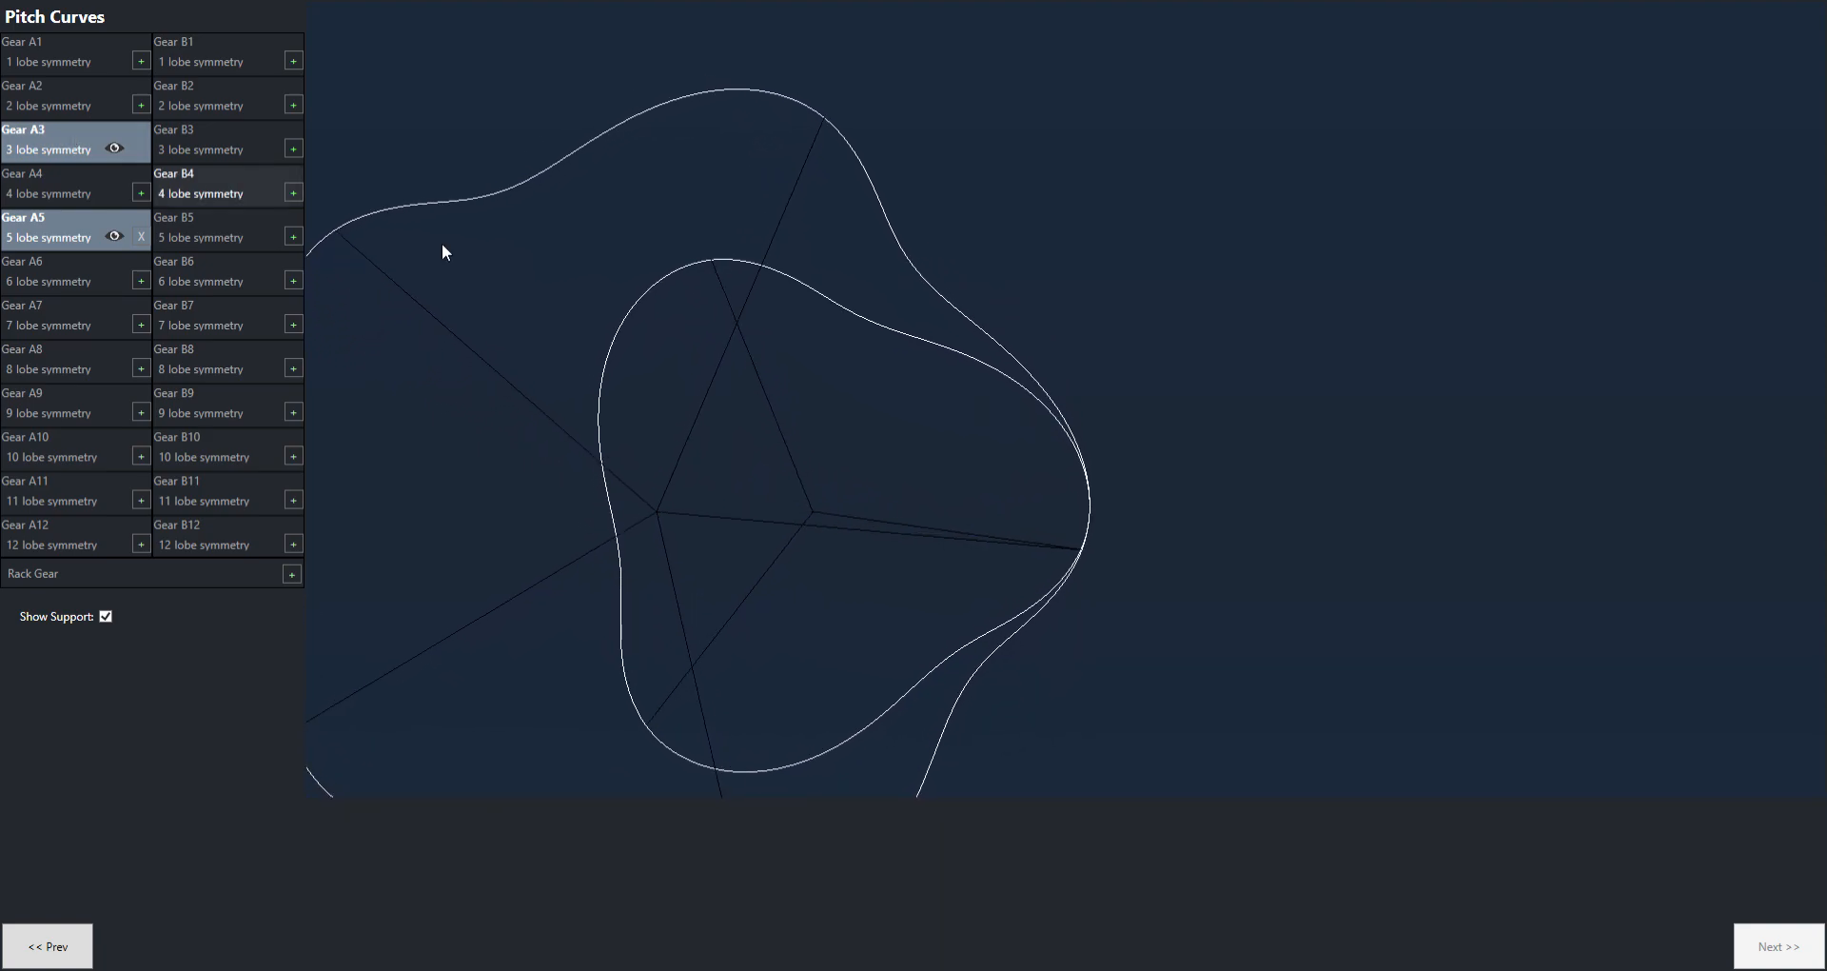
left_click(141, 369)
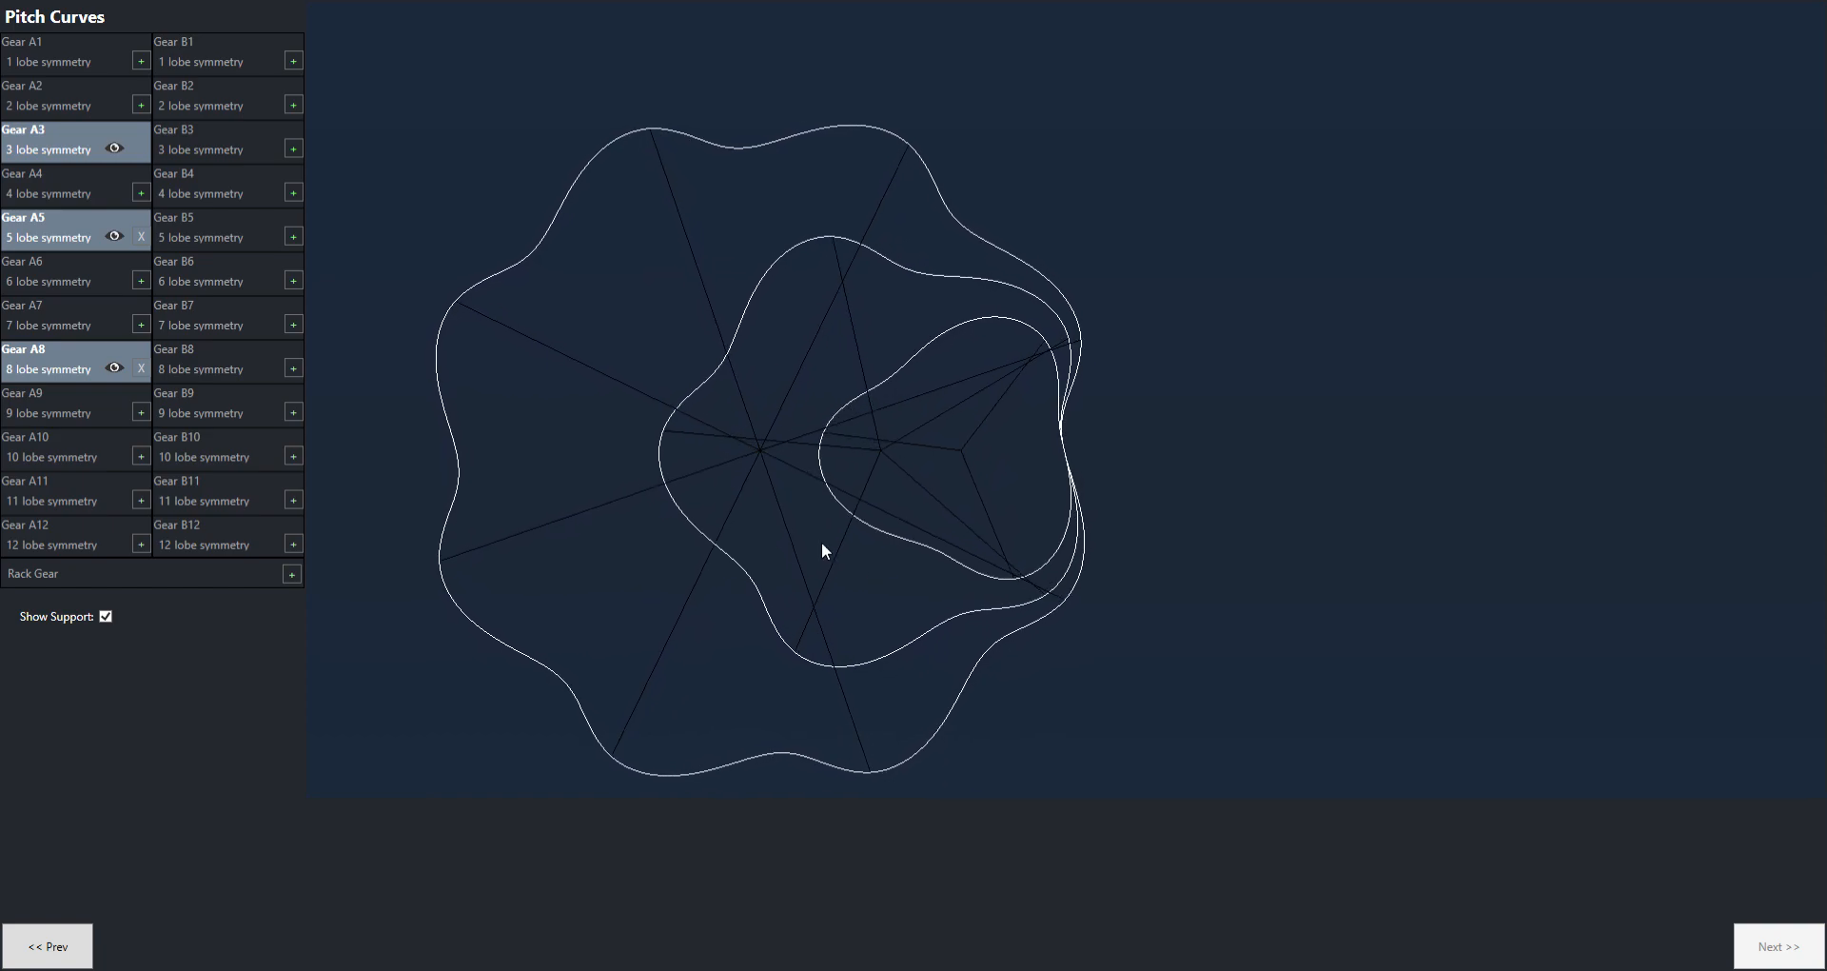
left_click(139, 369)
left_click(140, 237)
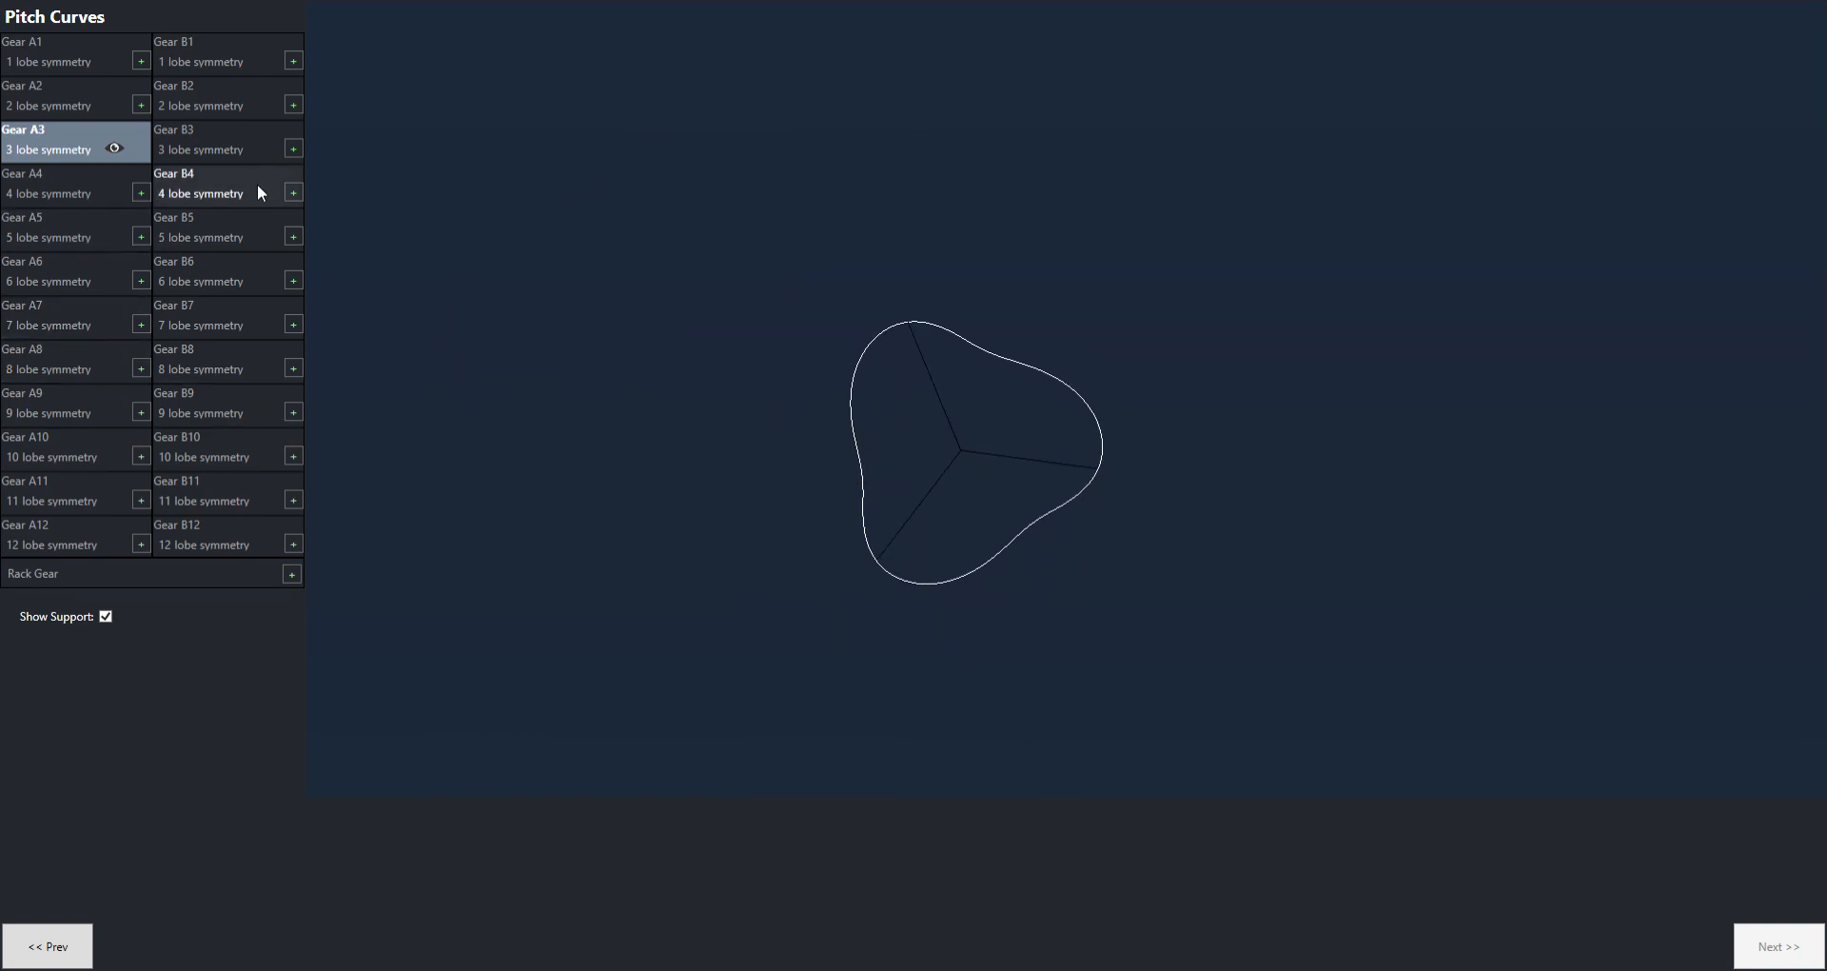
Add mating gears B3 and B6 and adjust gear visibility to isolate the A3 and B6 pair
left_click(293, 149)
left_click(293, 281)
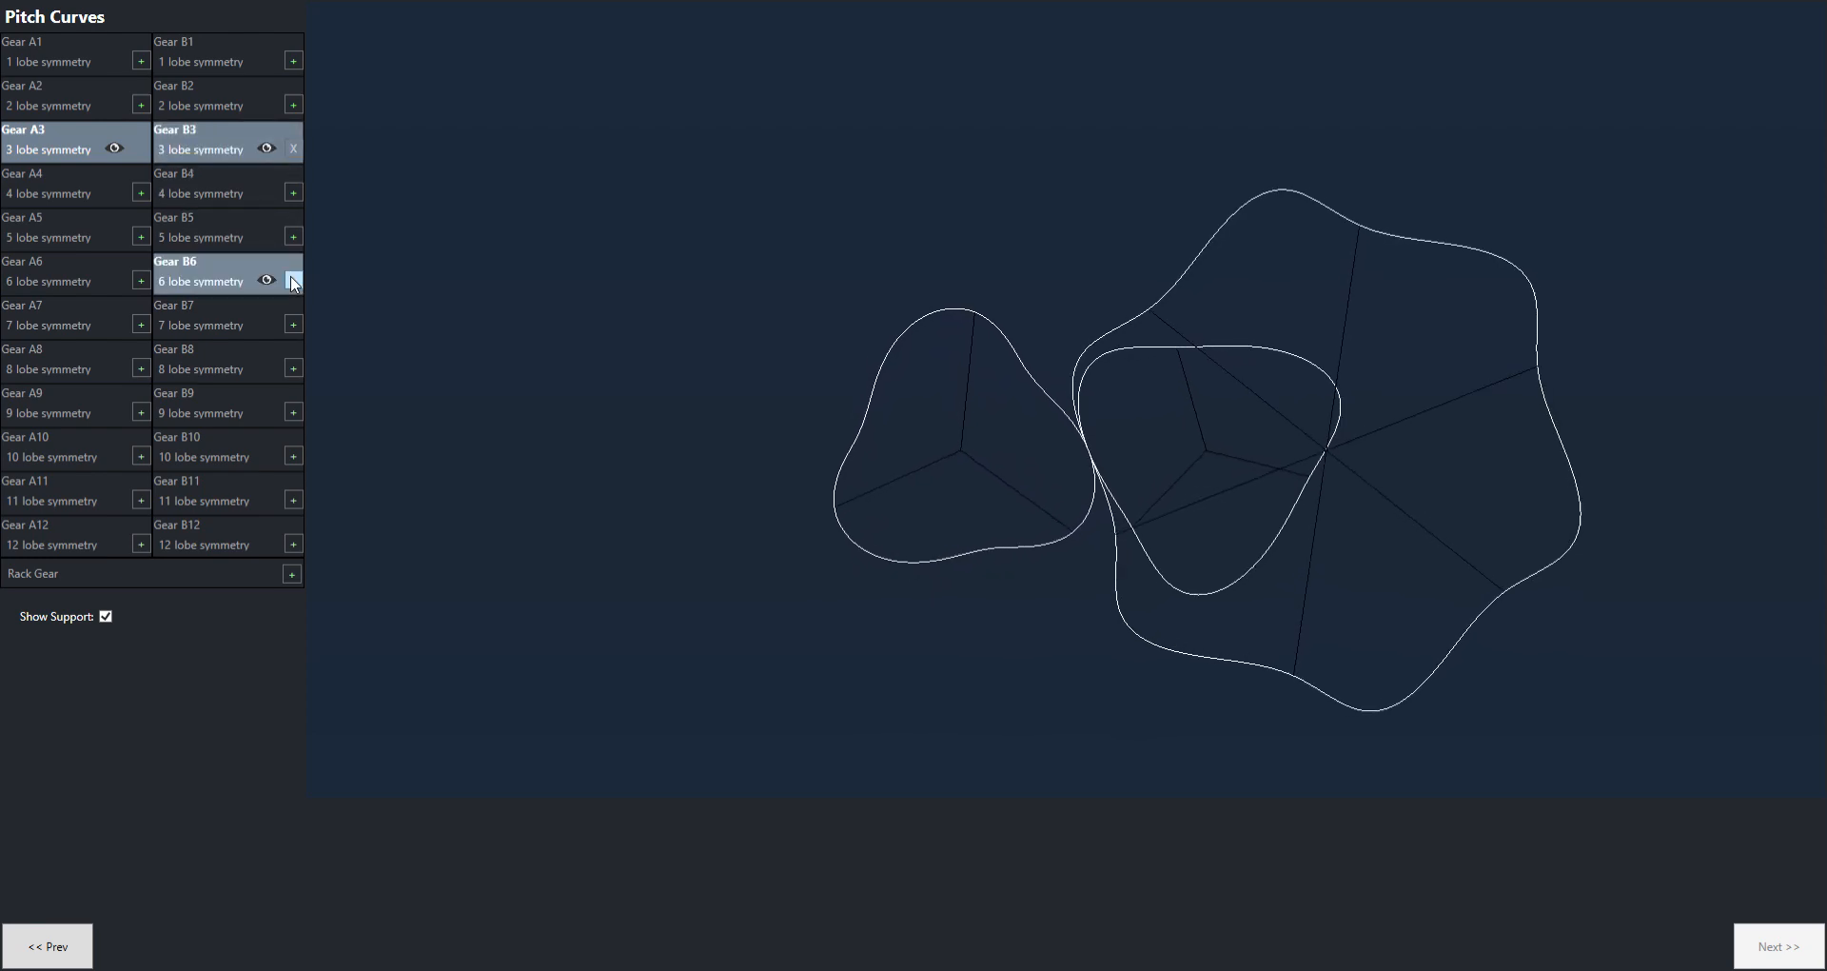
left_click(122, 150)
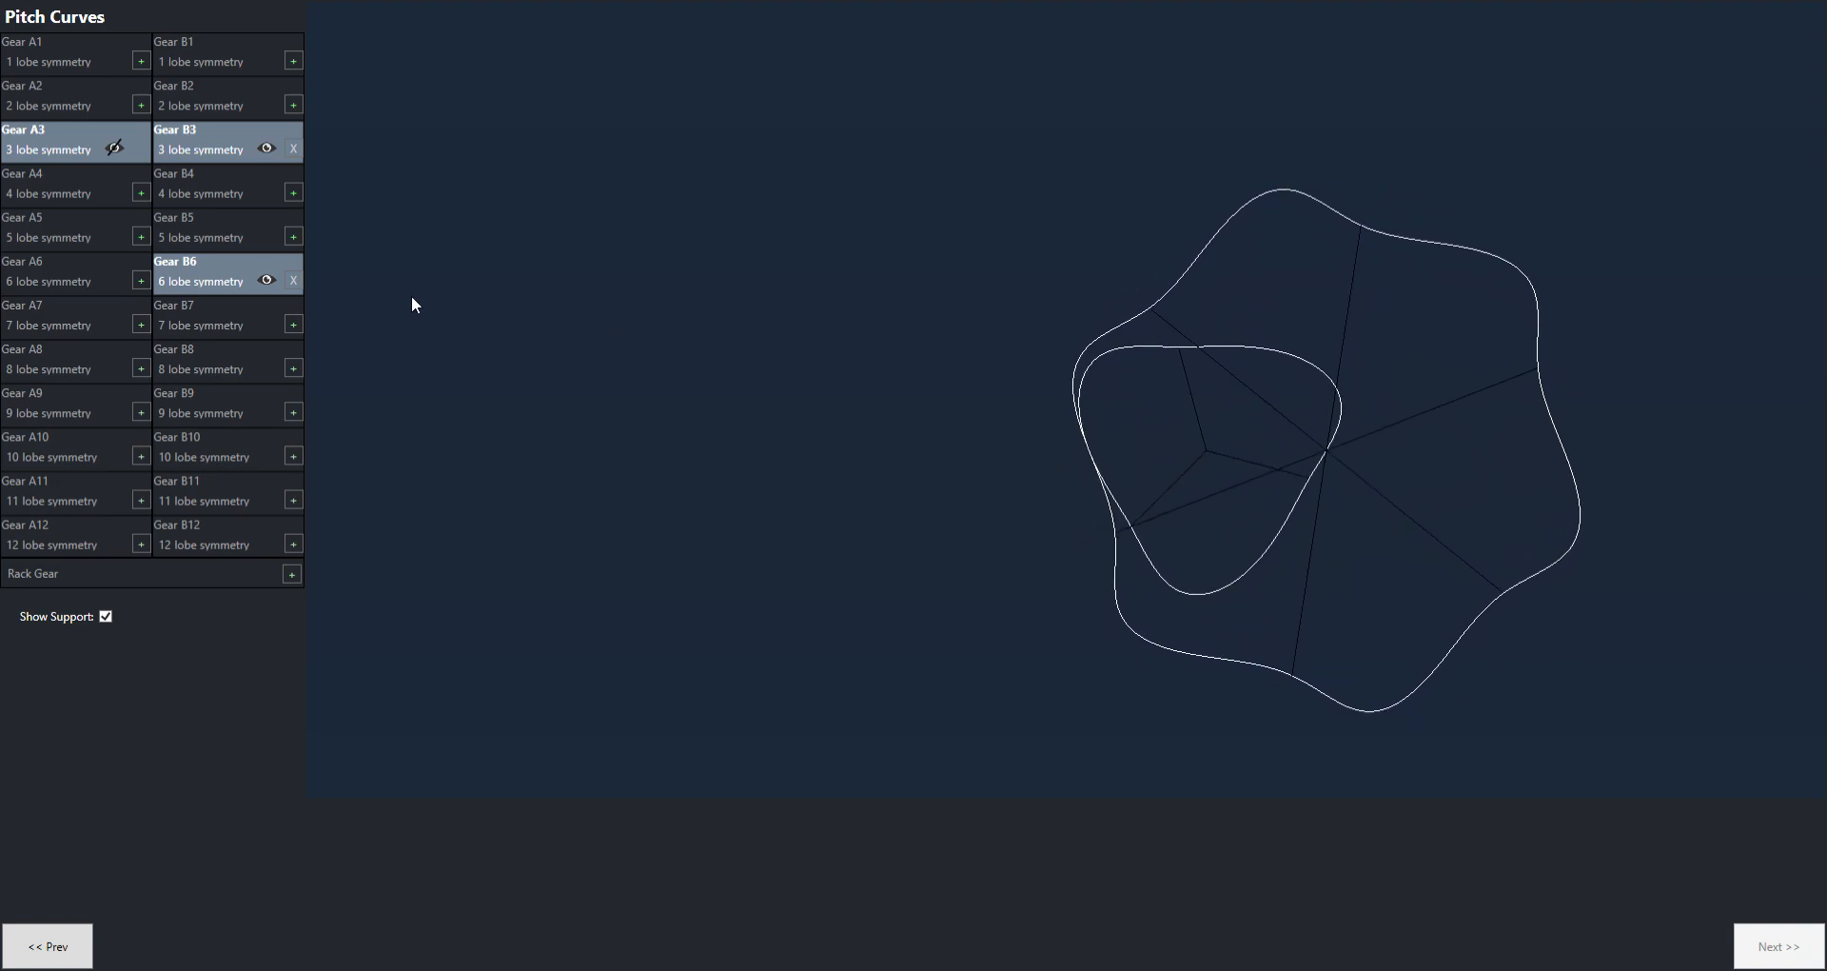
left_click(267, 280)
left_click(115, 148)
left_click(266, 148)
left_click(268, 280)
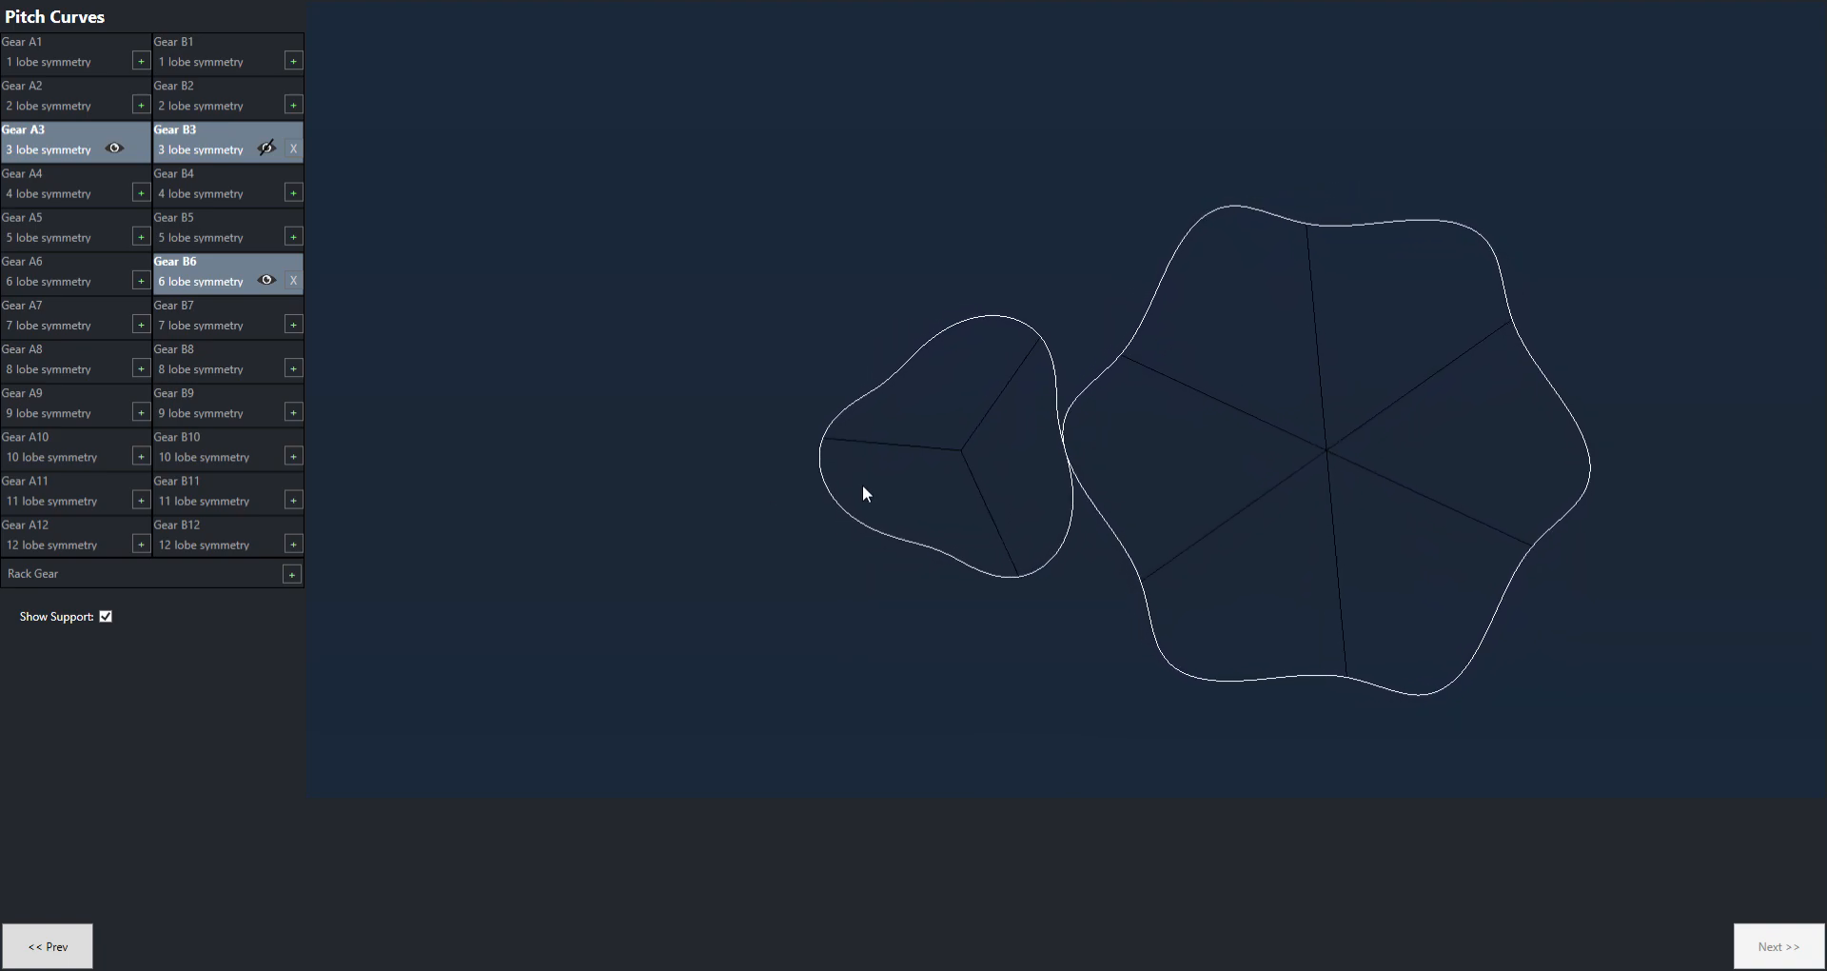
Hide Gear B6 and add a rack gear with its n value set to 3
left_click(270, 281)
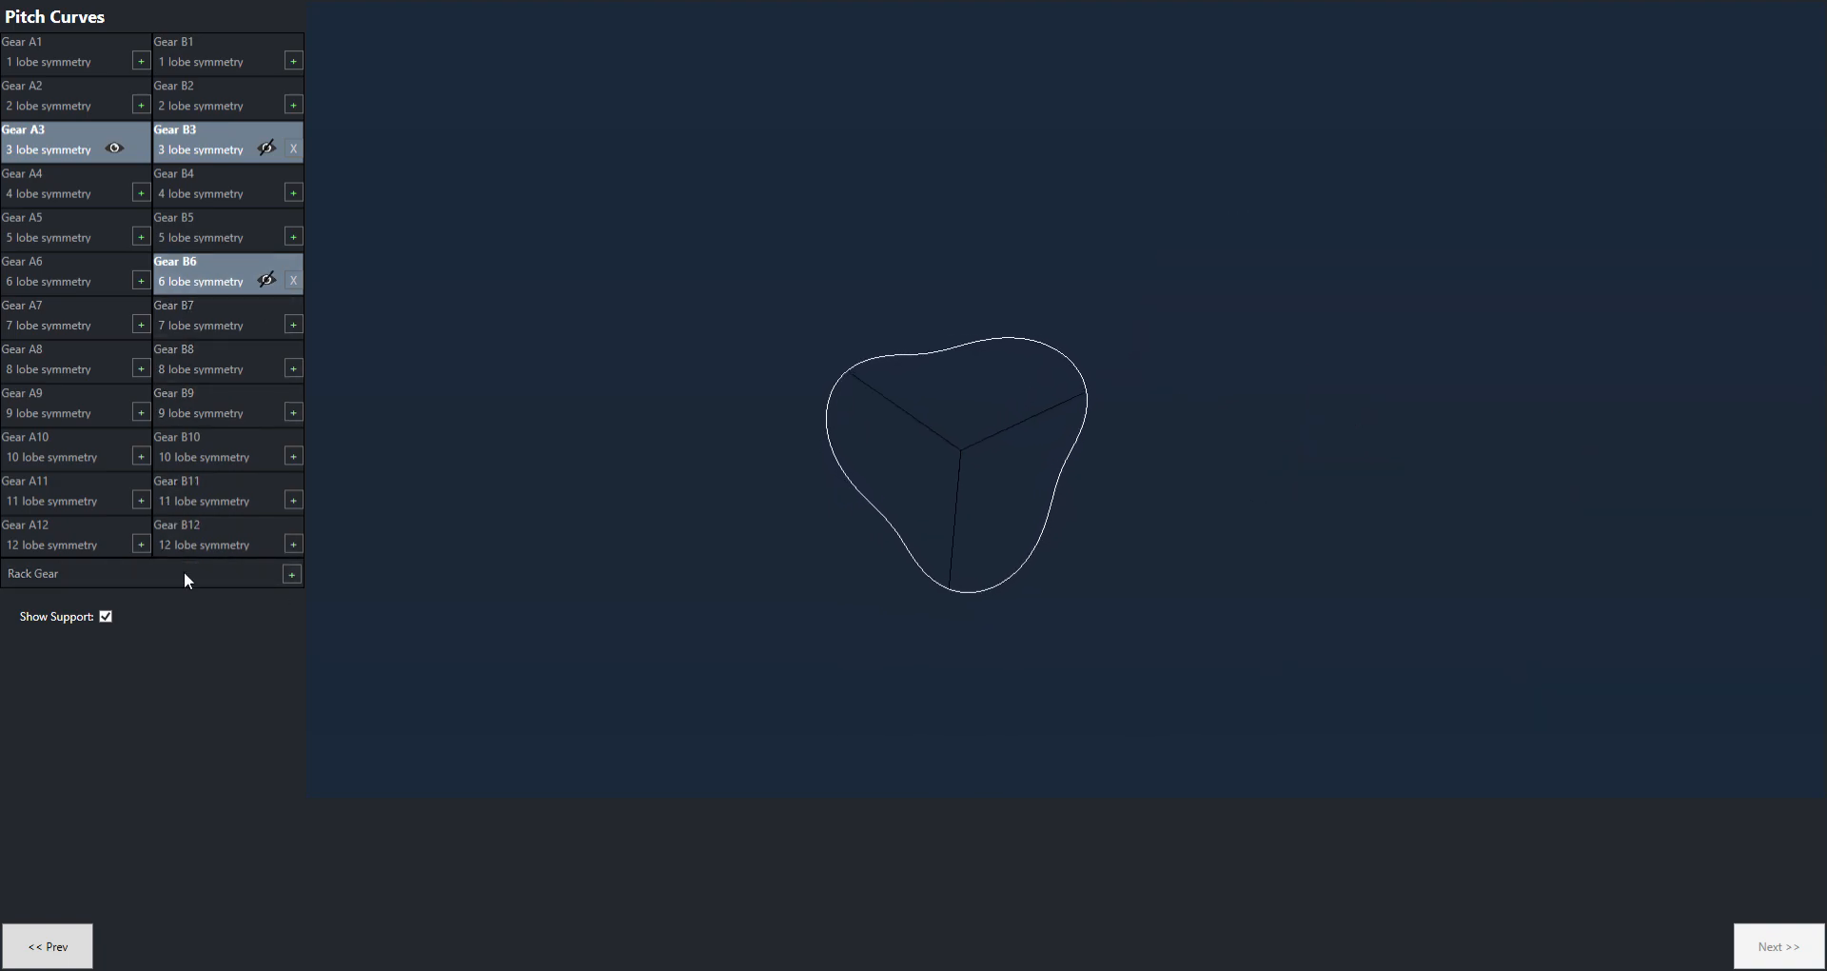
left_click(292, 574)
double_click(89, 574)
type("3")
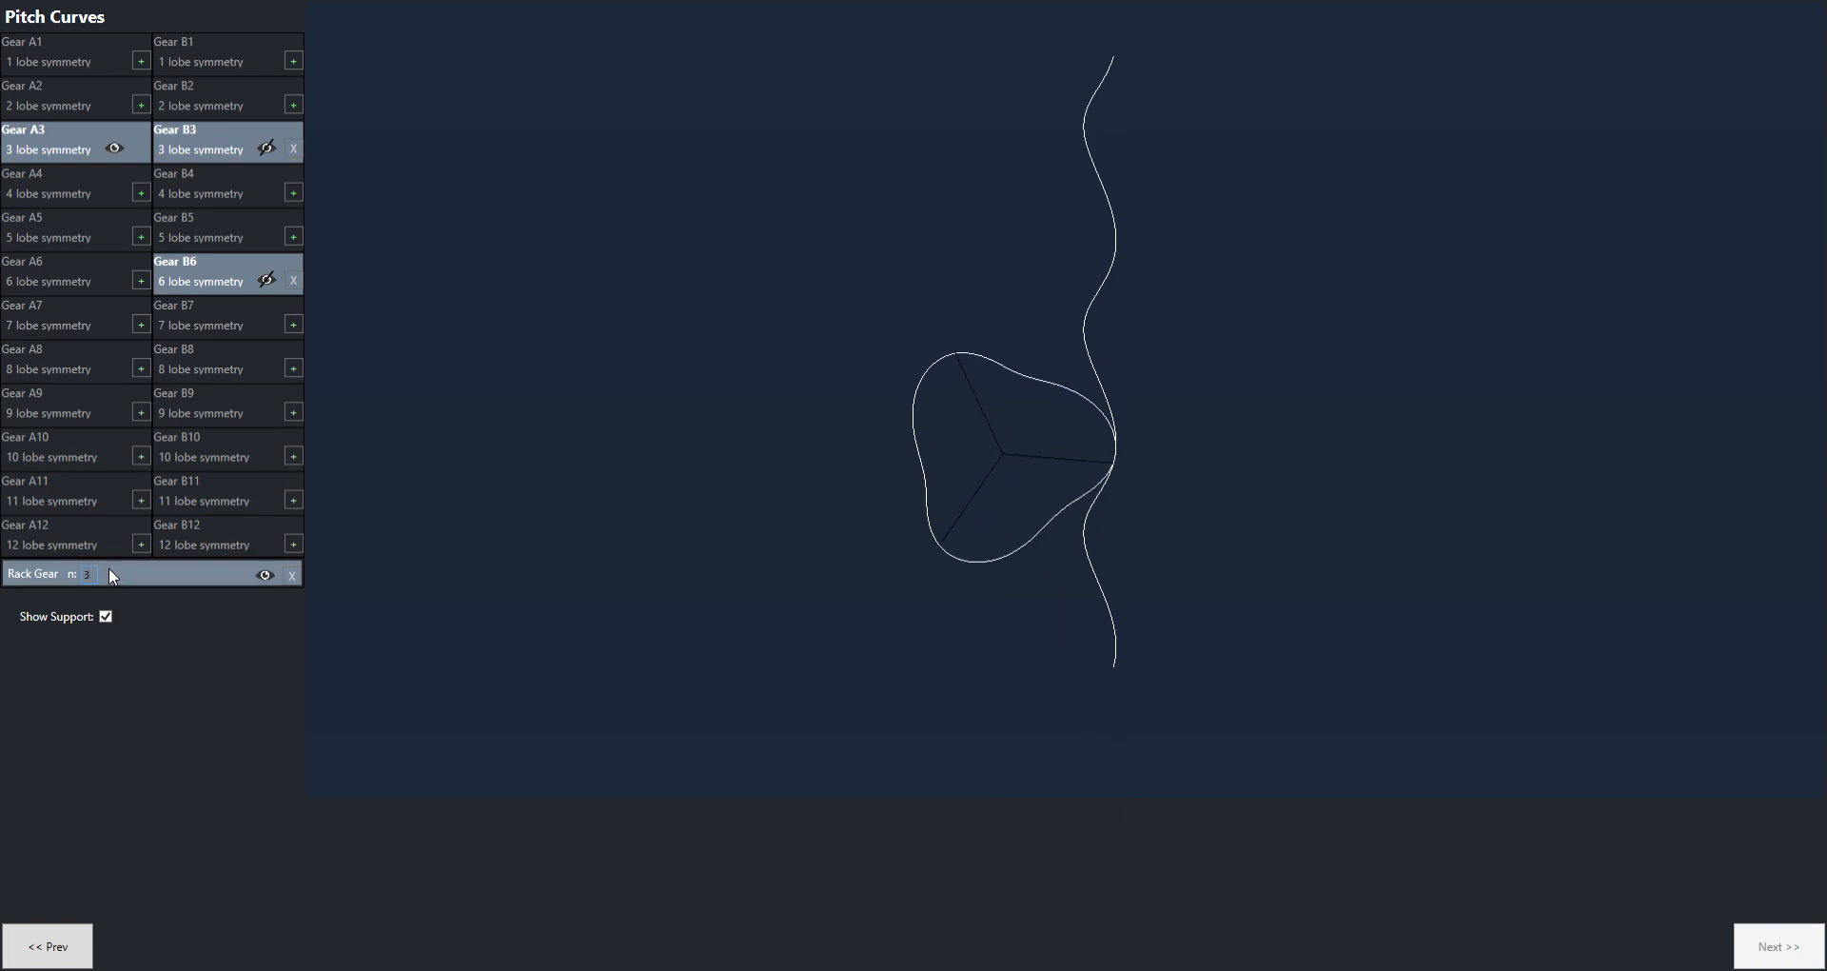
Show Gear B3 and hide Gear A3 to pair B3 with the rack gear
left_click(266, 148)
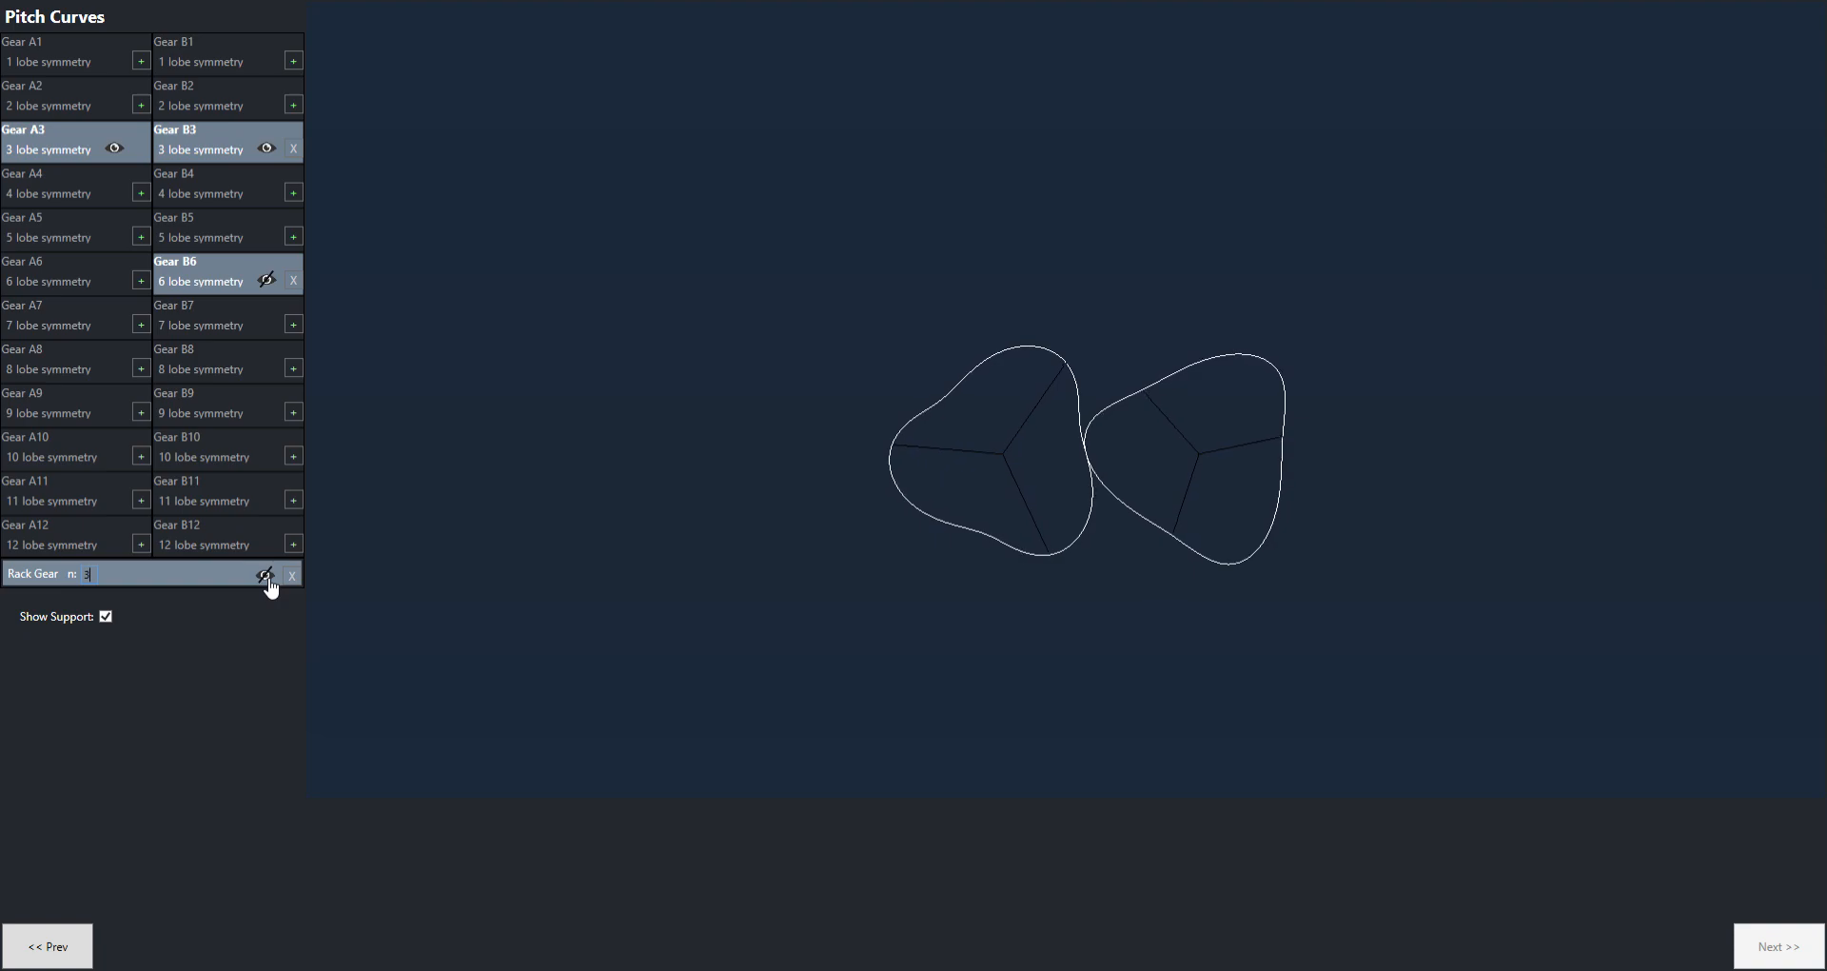
left_click(114, 148)
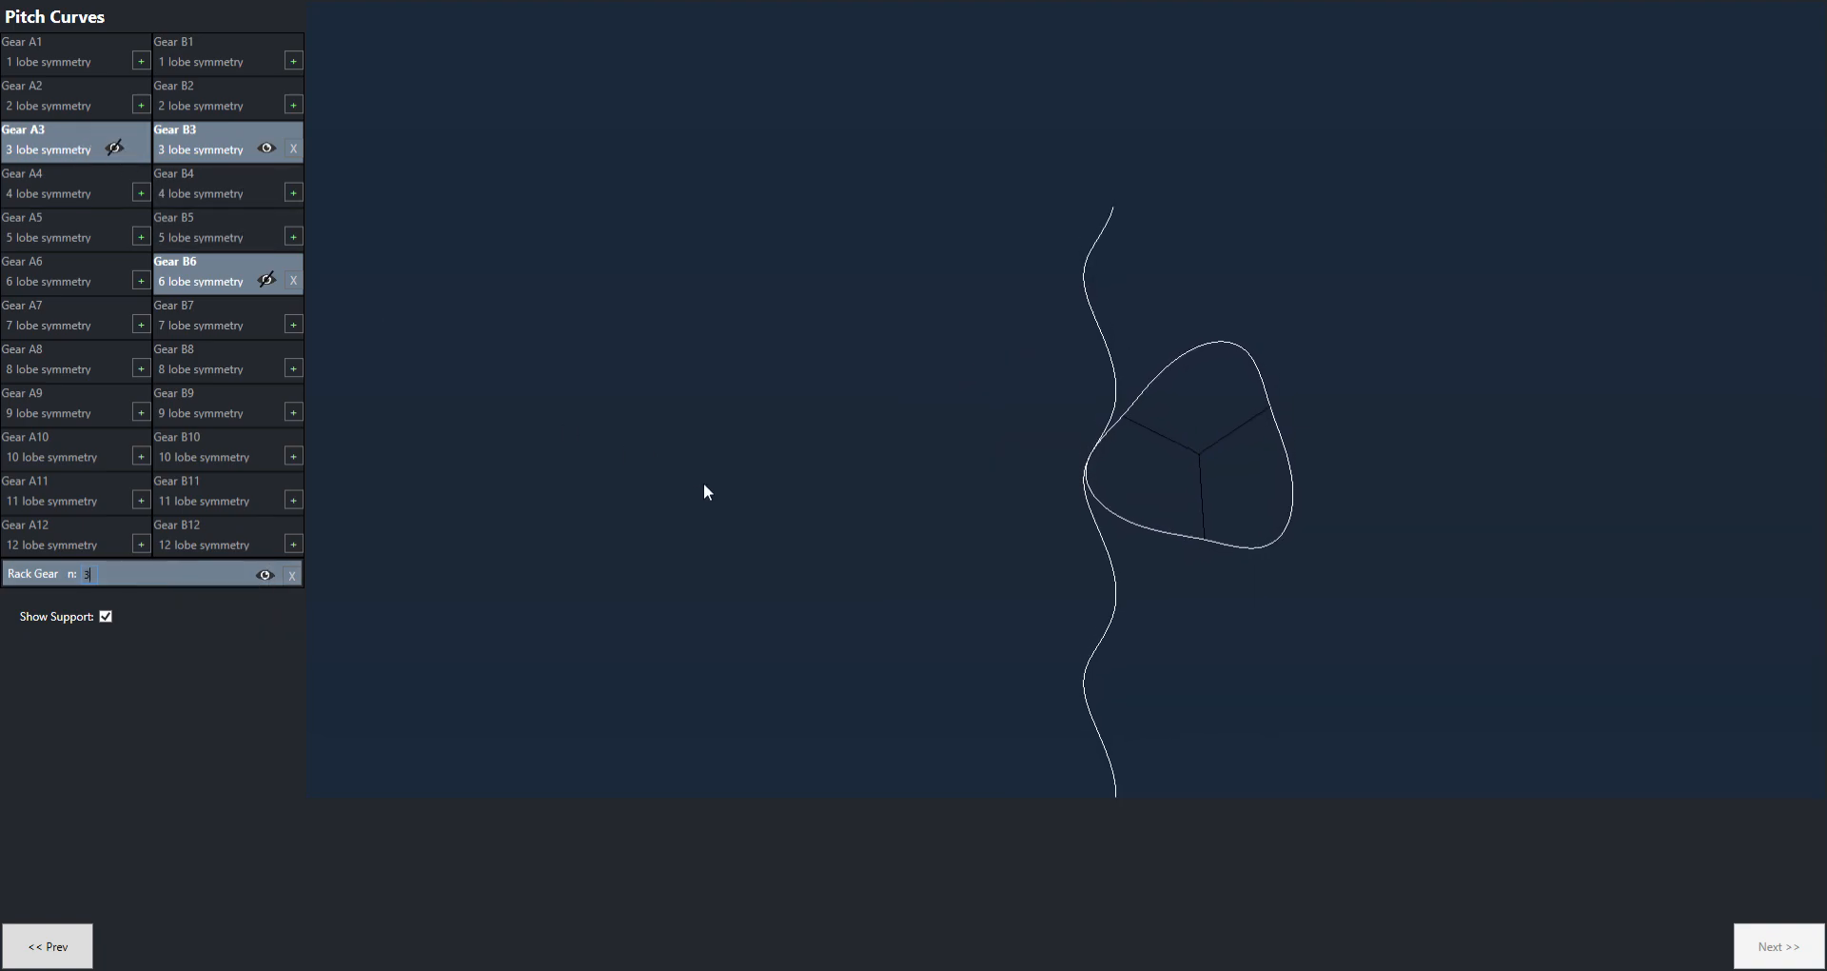